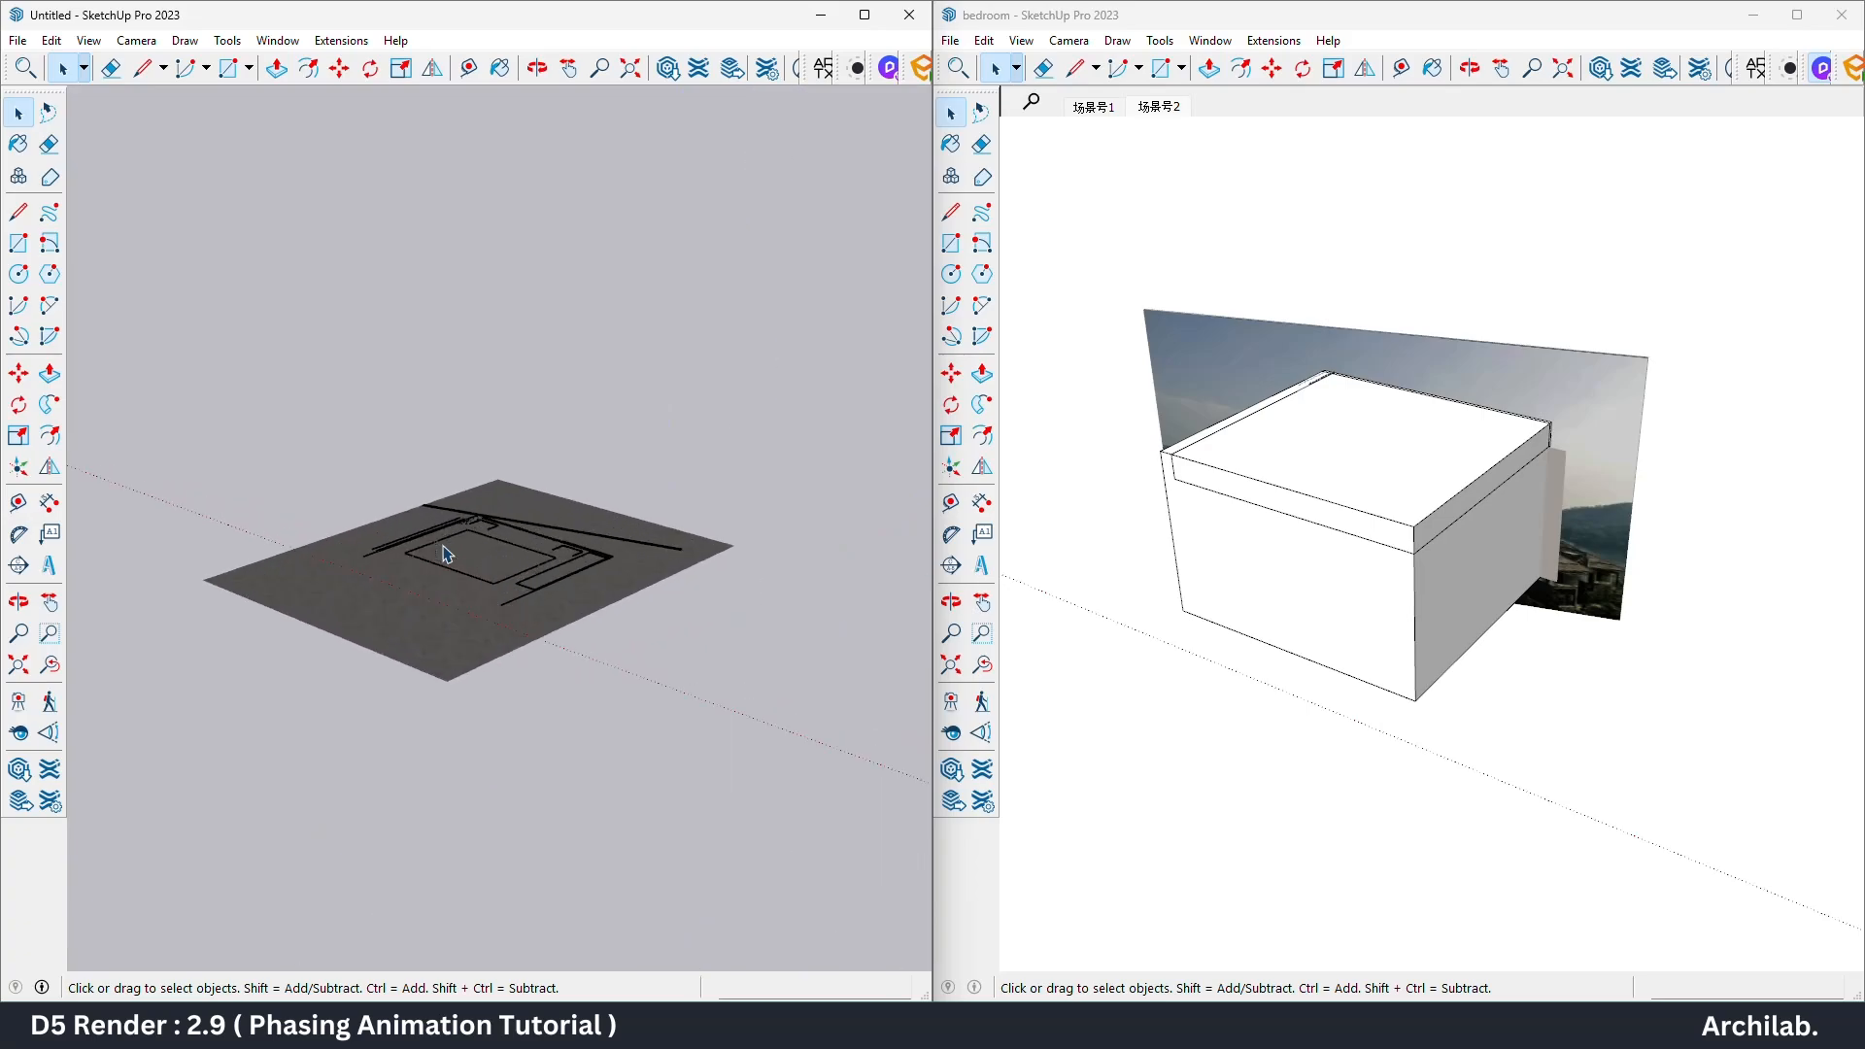
Step: Save the floor model as a SketchUp file named 001 in the Interior Phasing Animation folder
{"action": "mouse_move", "coordinate": [444, 555]}
{"action": "middle_mouse_down"}
{"action": "mouse_move", "coordinate": [654, 887]}
{"action": "mouse_move", "coordinate": [456, 681]}
{"action": "middle_mouse_up"}
{"action": "key", "text": "space"}
{"action": "scroll", "coordinate": [521, 654], "scroll_direction": "down", "scroll_amount": 3}
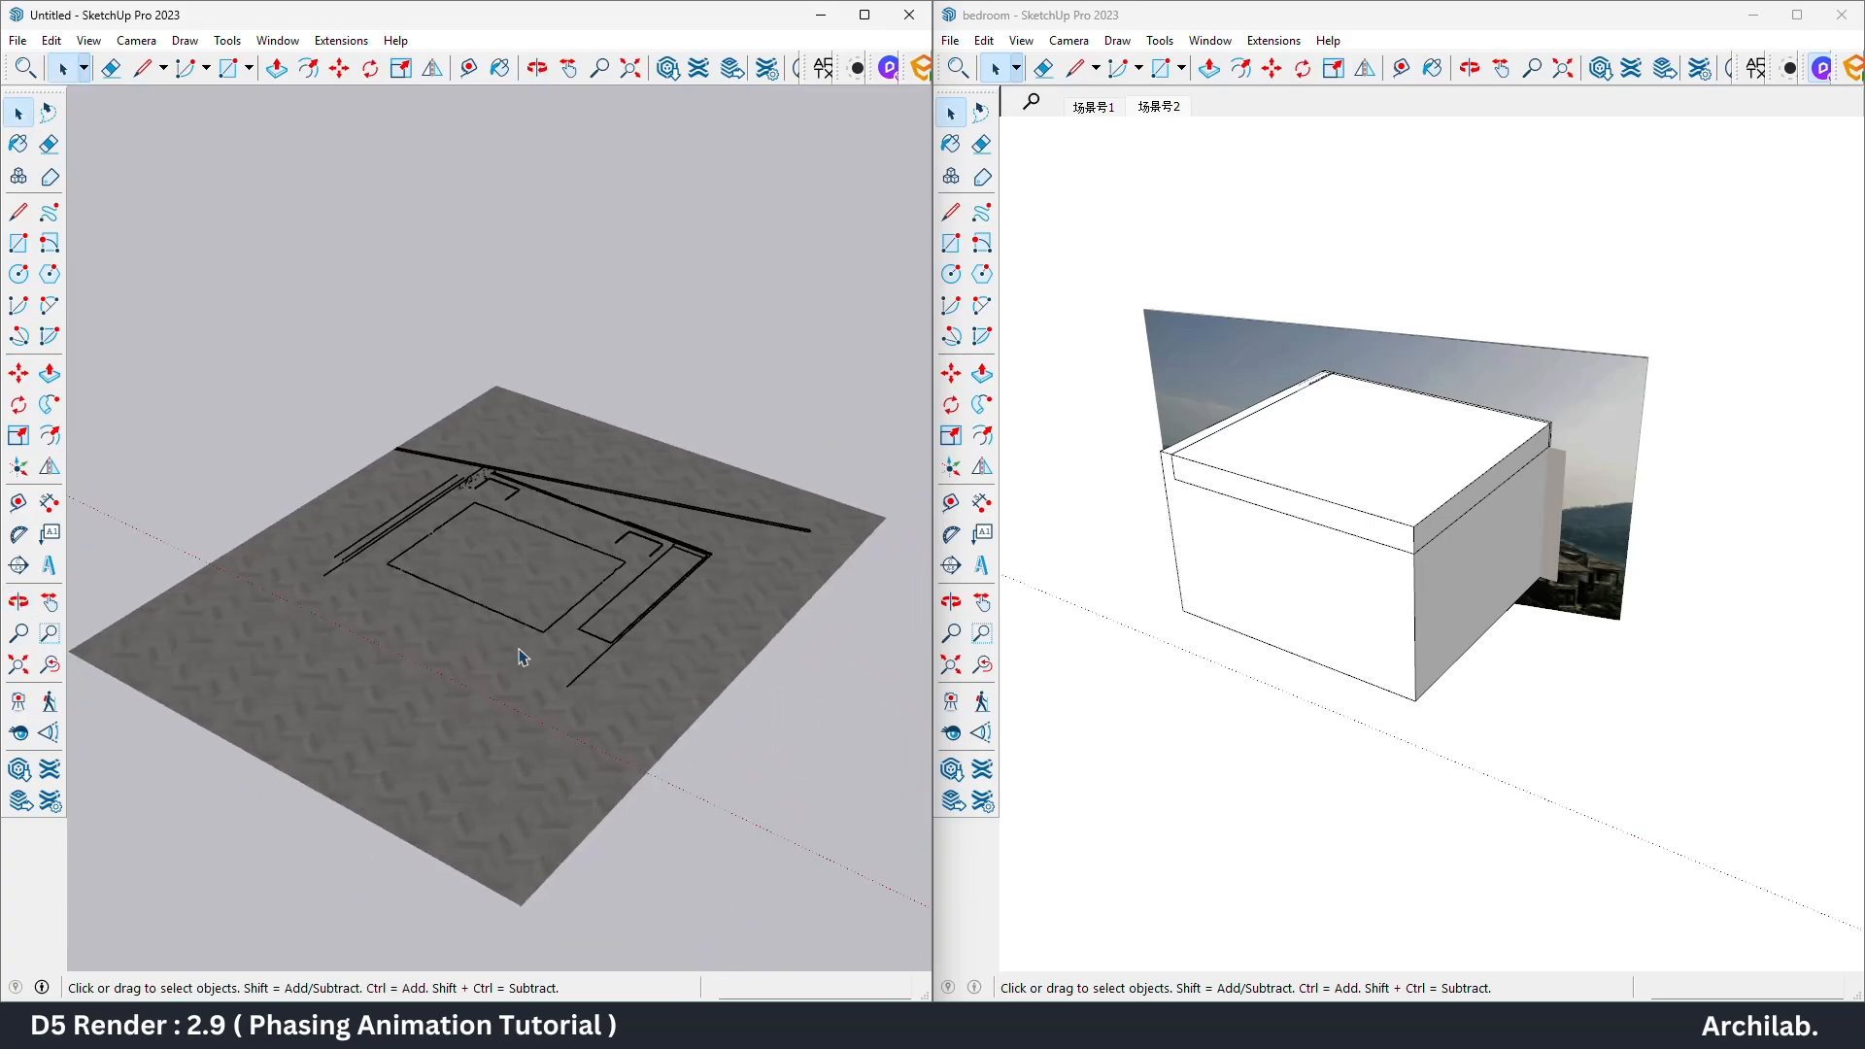
{"action": "left_click", "coordinate": [17, 40]}
{"action": "left_click", "coordinate": [51, 157]}
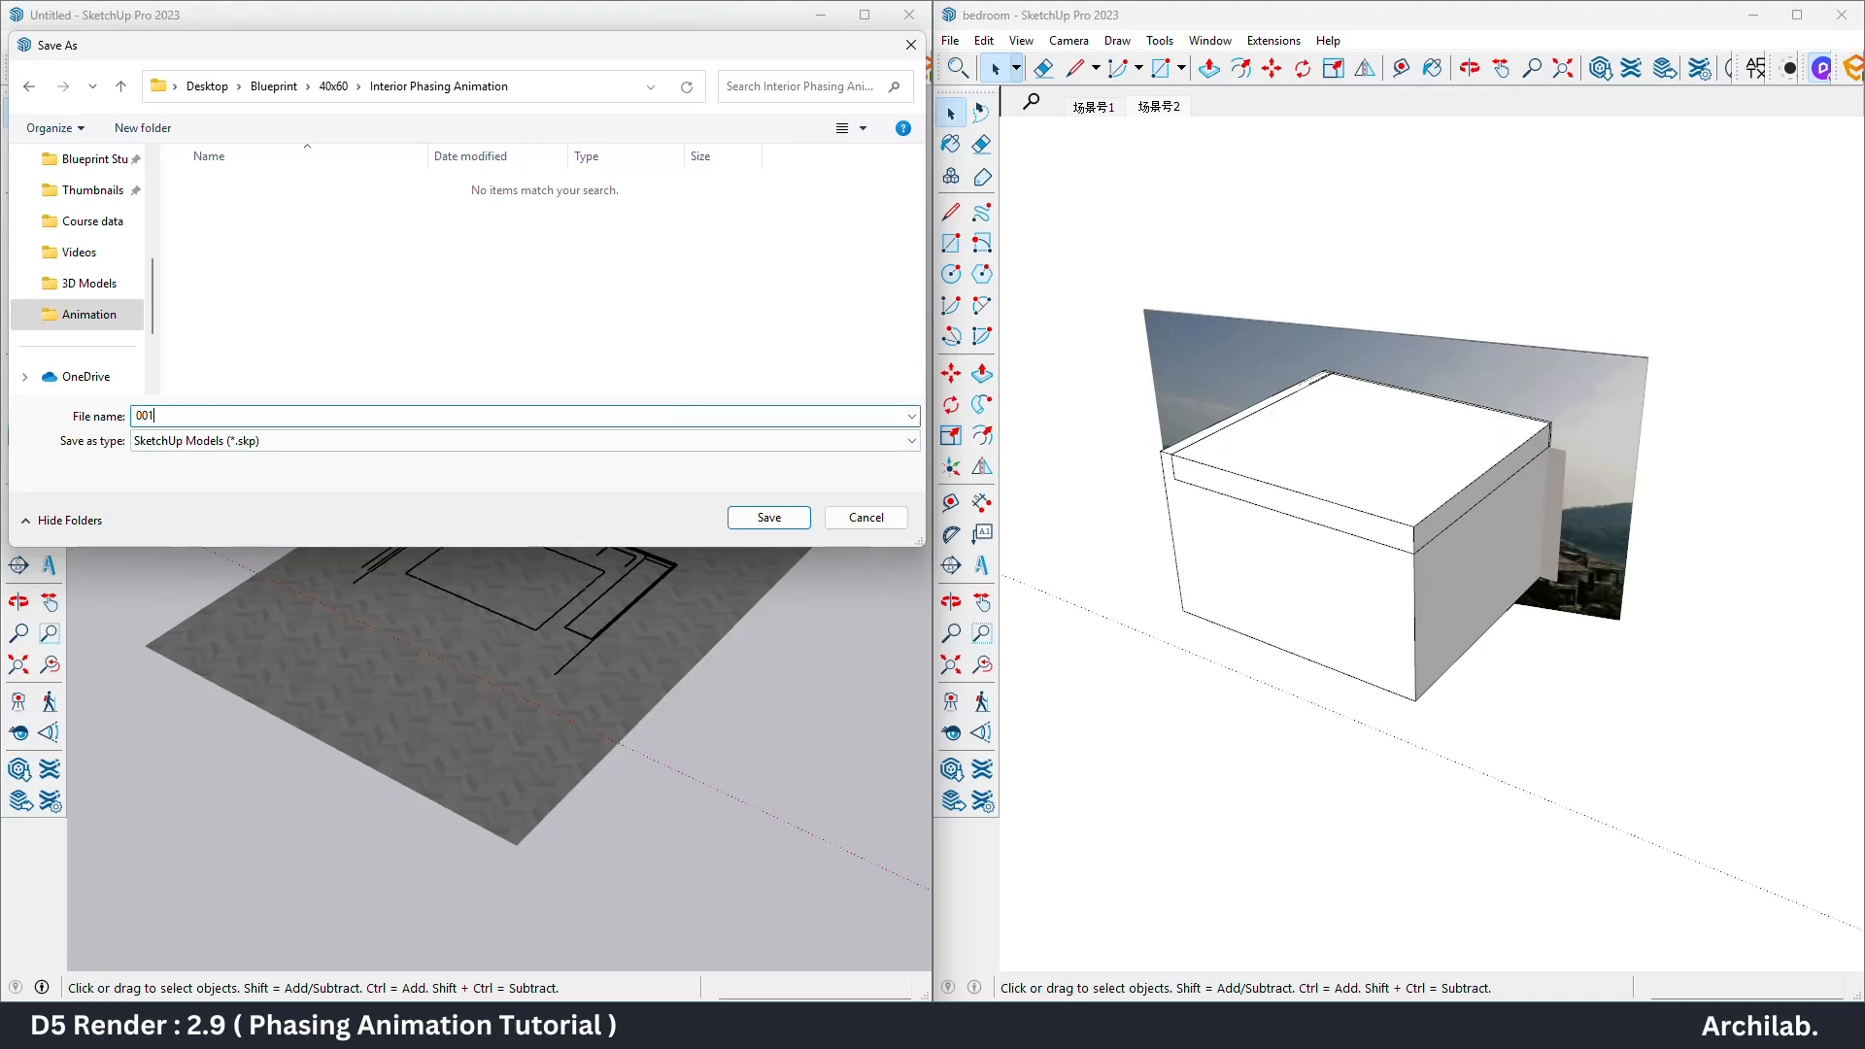
{"action": "left_click", "coordinate": [754, 517]}
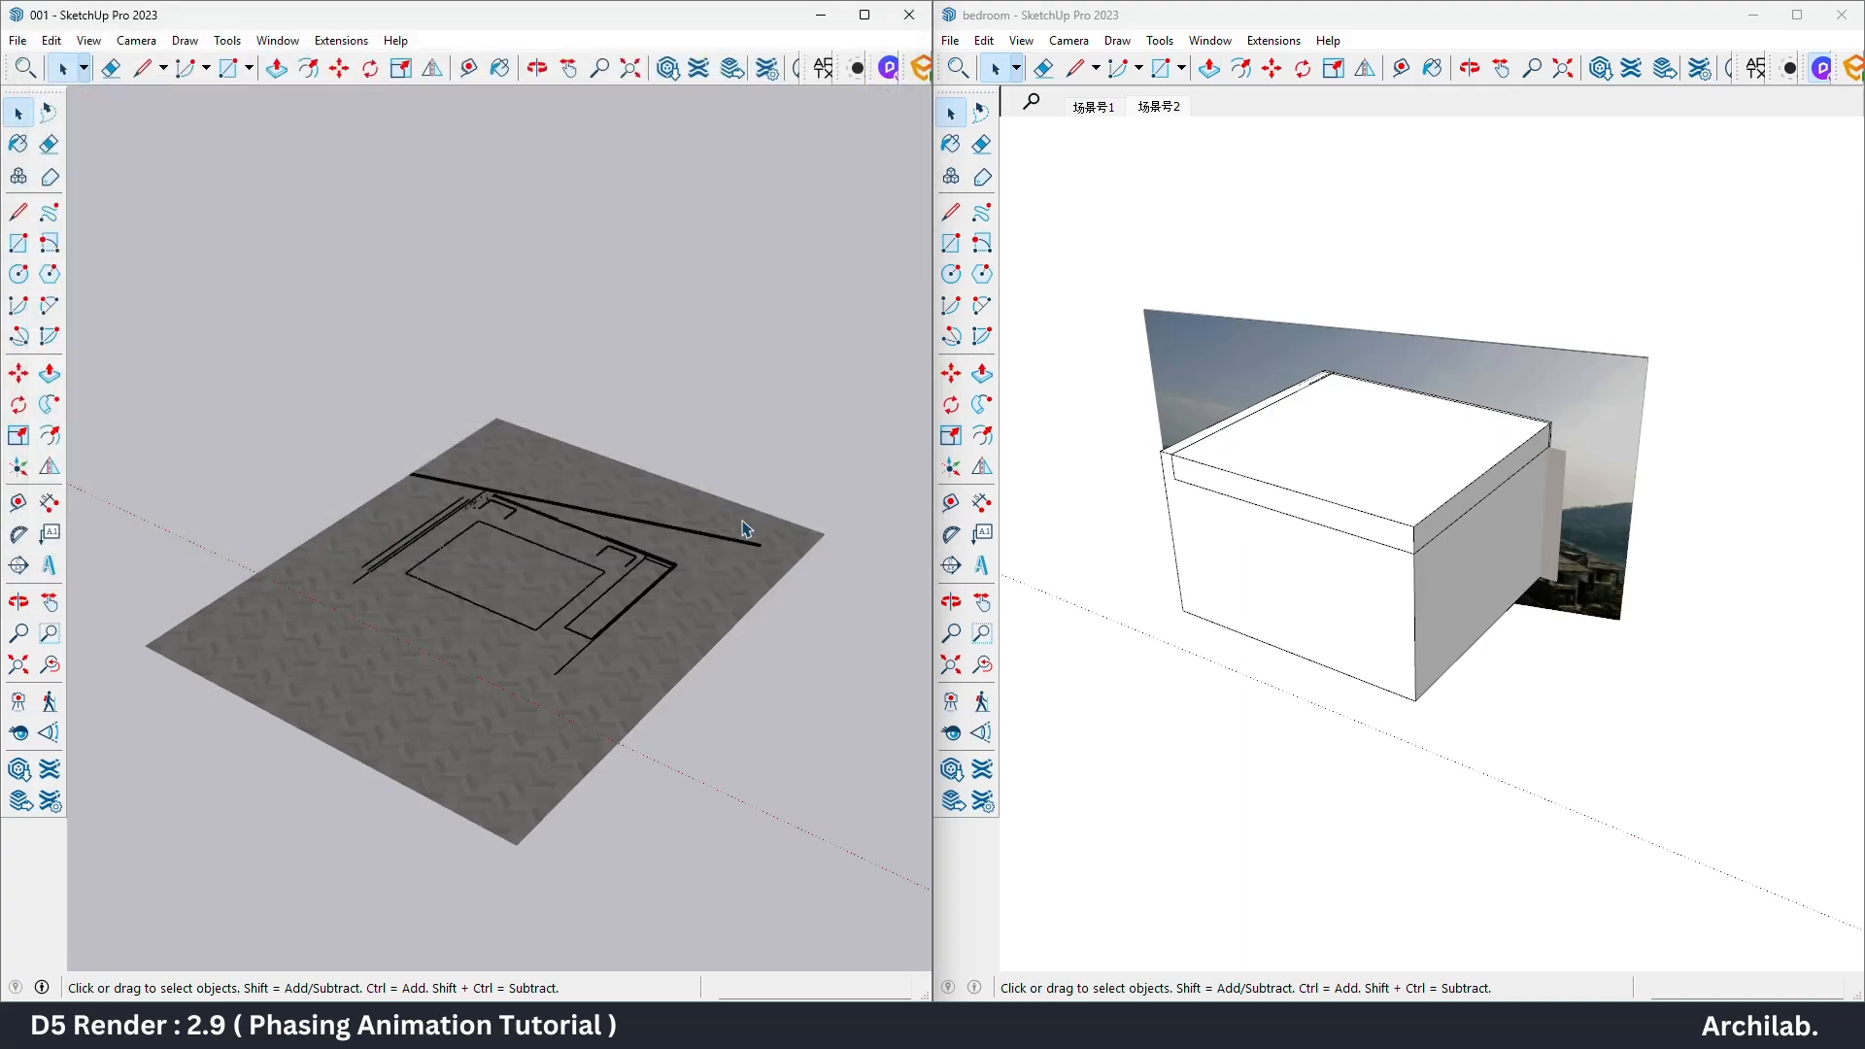
Step: Cut the outer walls from the bedroom model and paste them in place in the 001 model, deleting the floor there
{"action": "left_click", "coordinate": [1442, 645]}
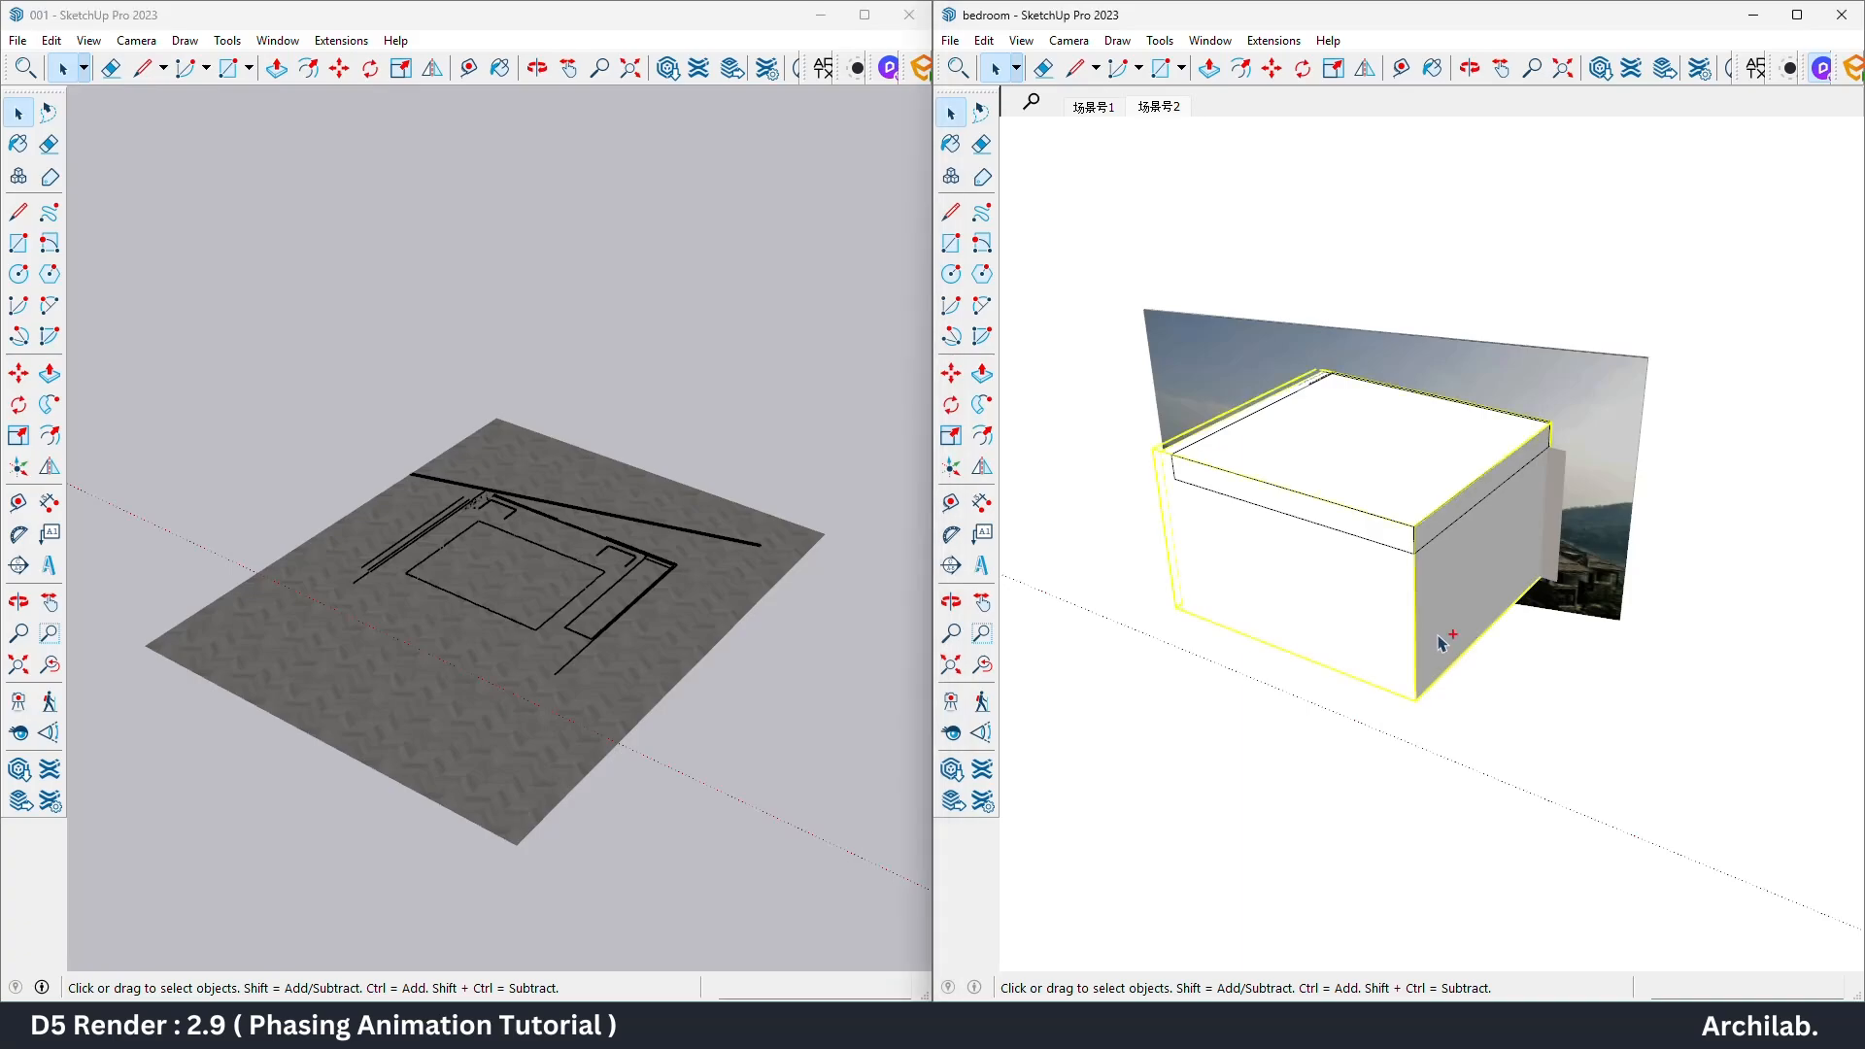
{"action": "key", "text": "Delete"}
{"action": "left_click", "coordinate": [474, 431]}
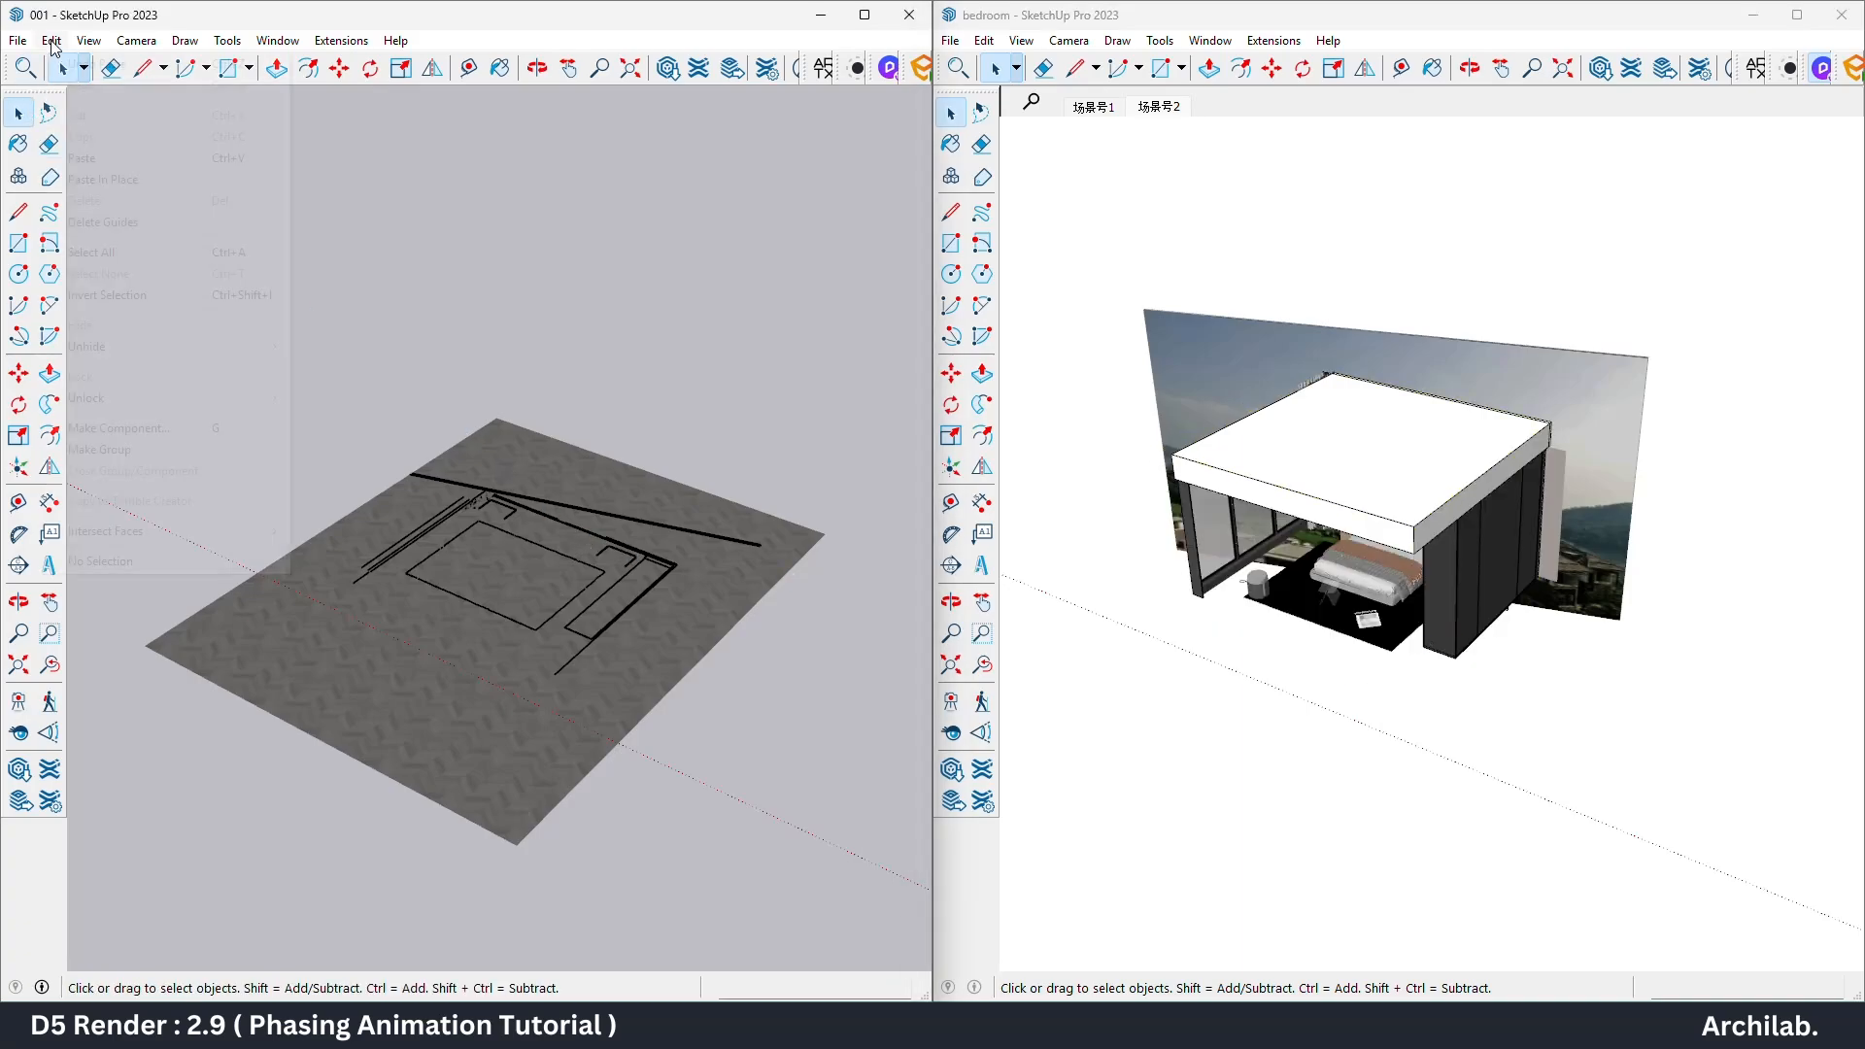
{"action": "left_click", "coordinate": [116, 180]}
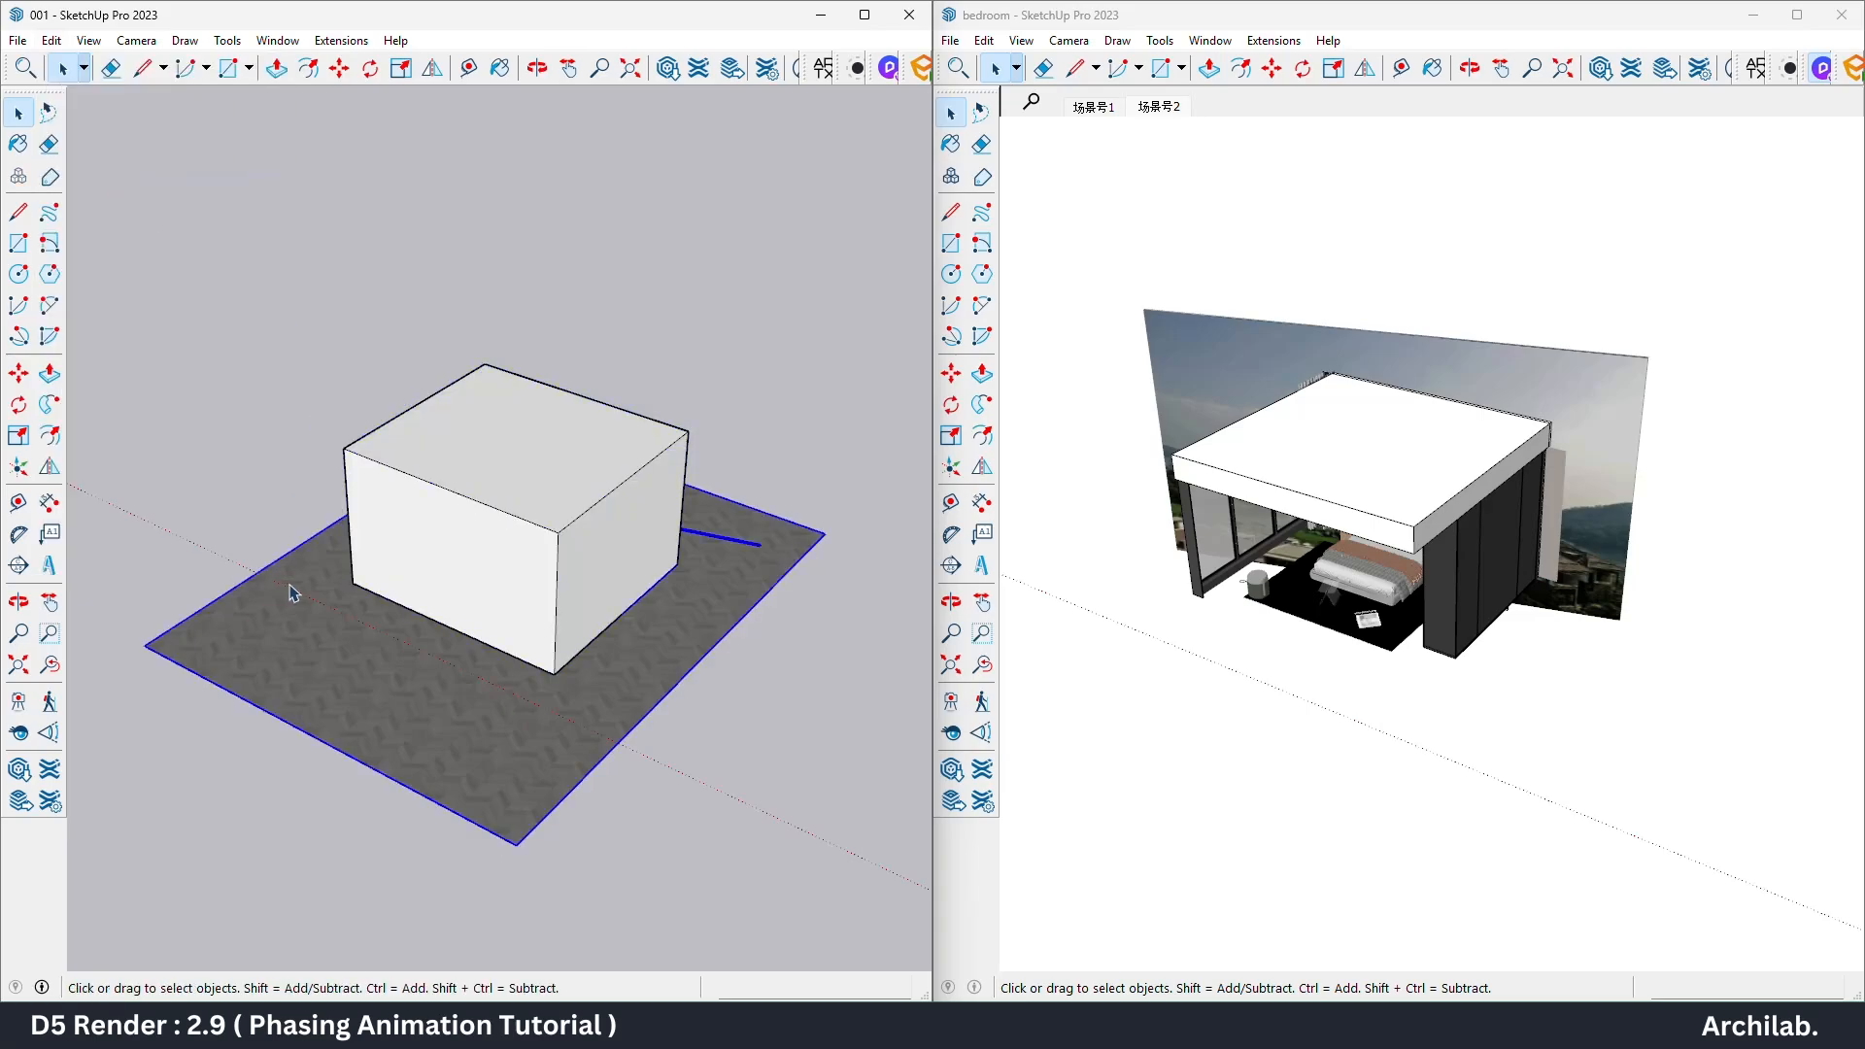
{"action": "key", "text": "Delete"}
{"action": "left_click", "coordinate": [52, 40]}
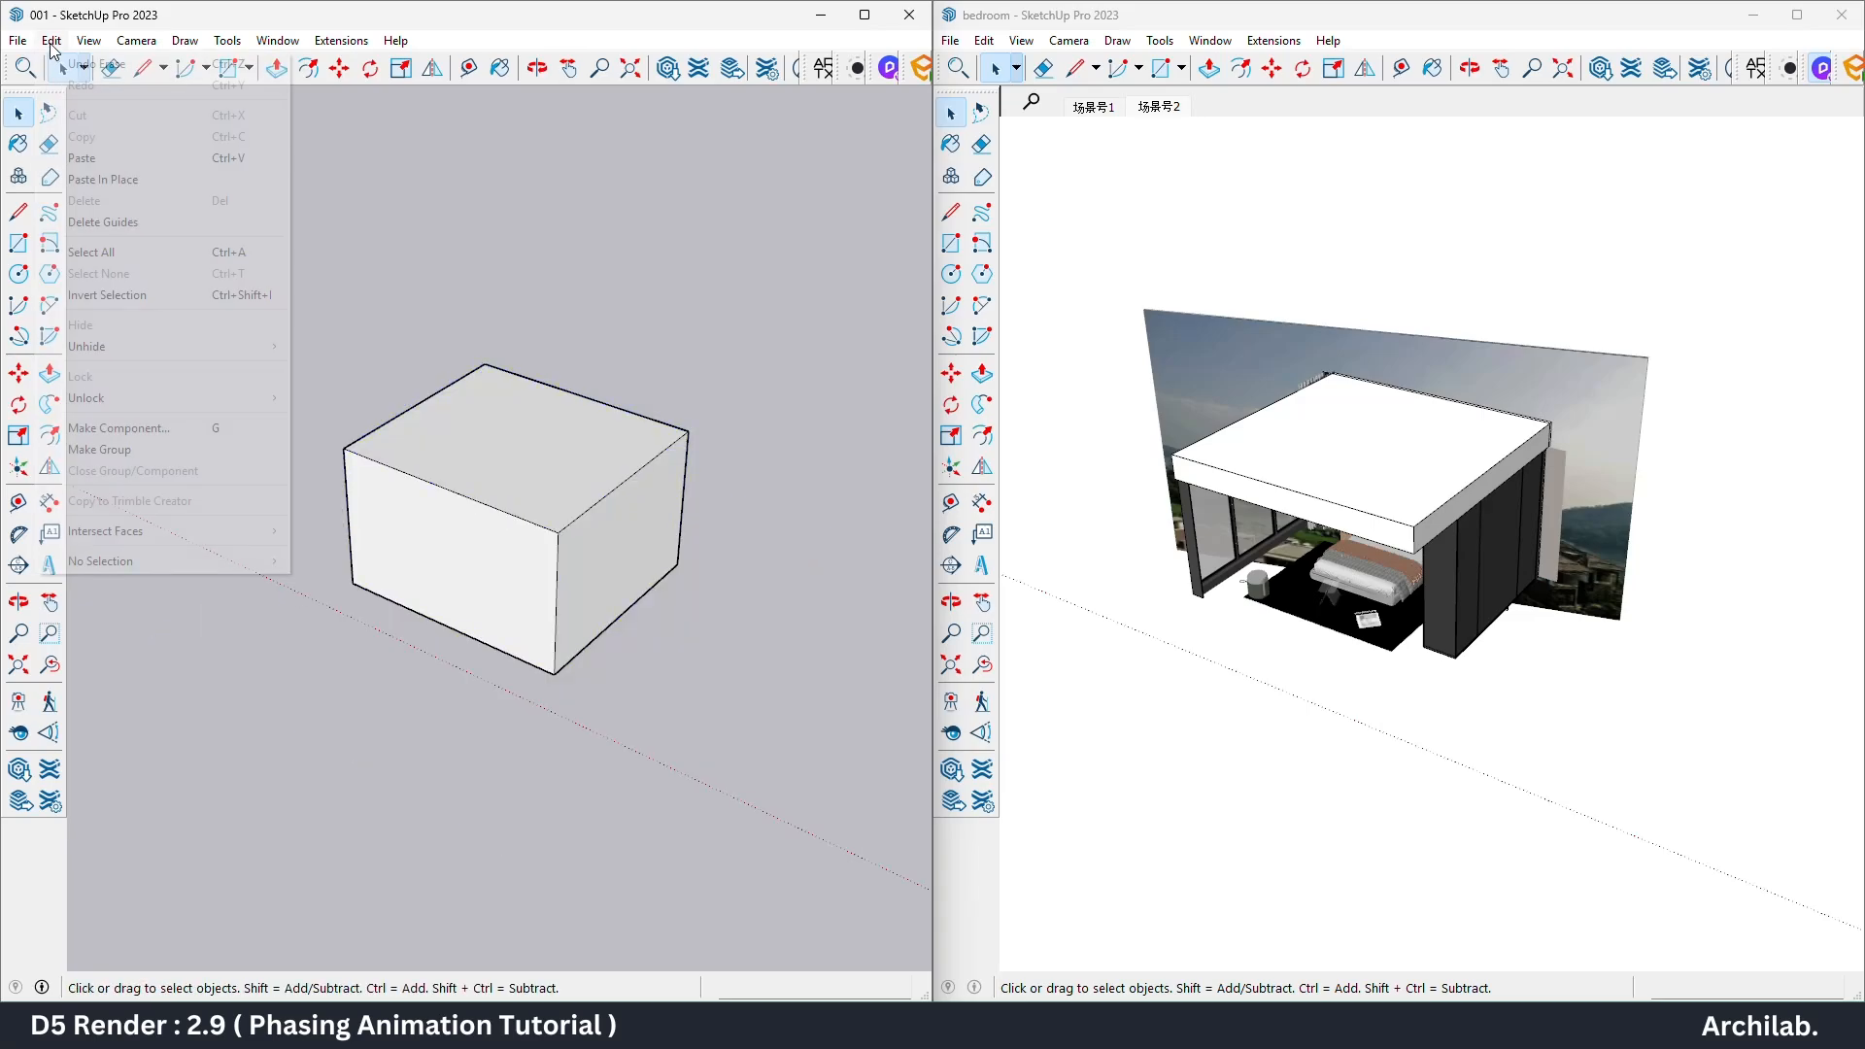
{"action": "left_click", "coordinate": [109, 181]}
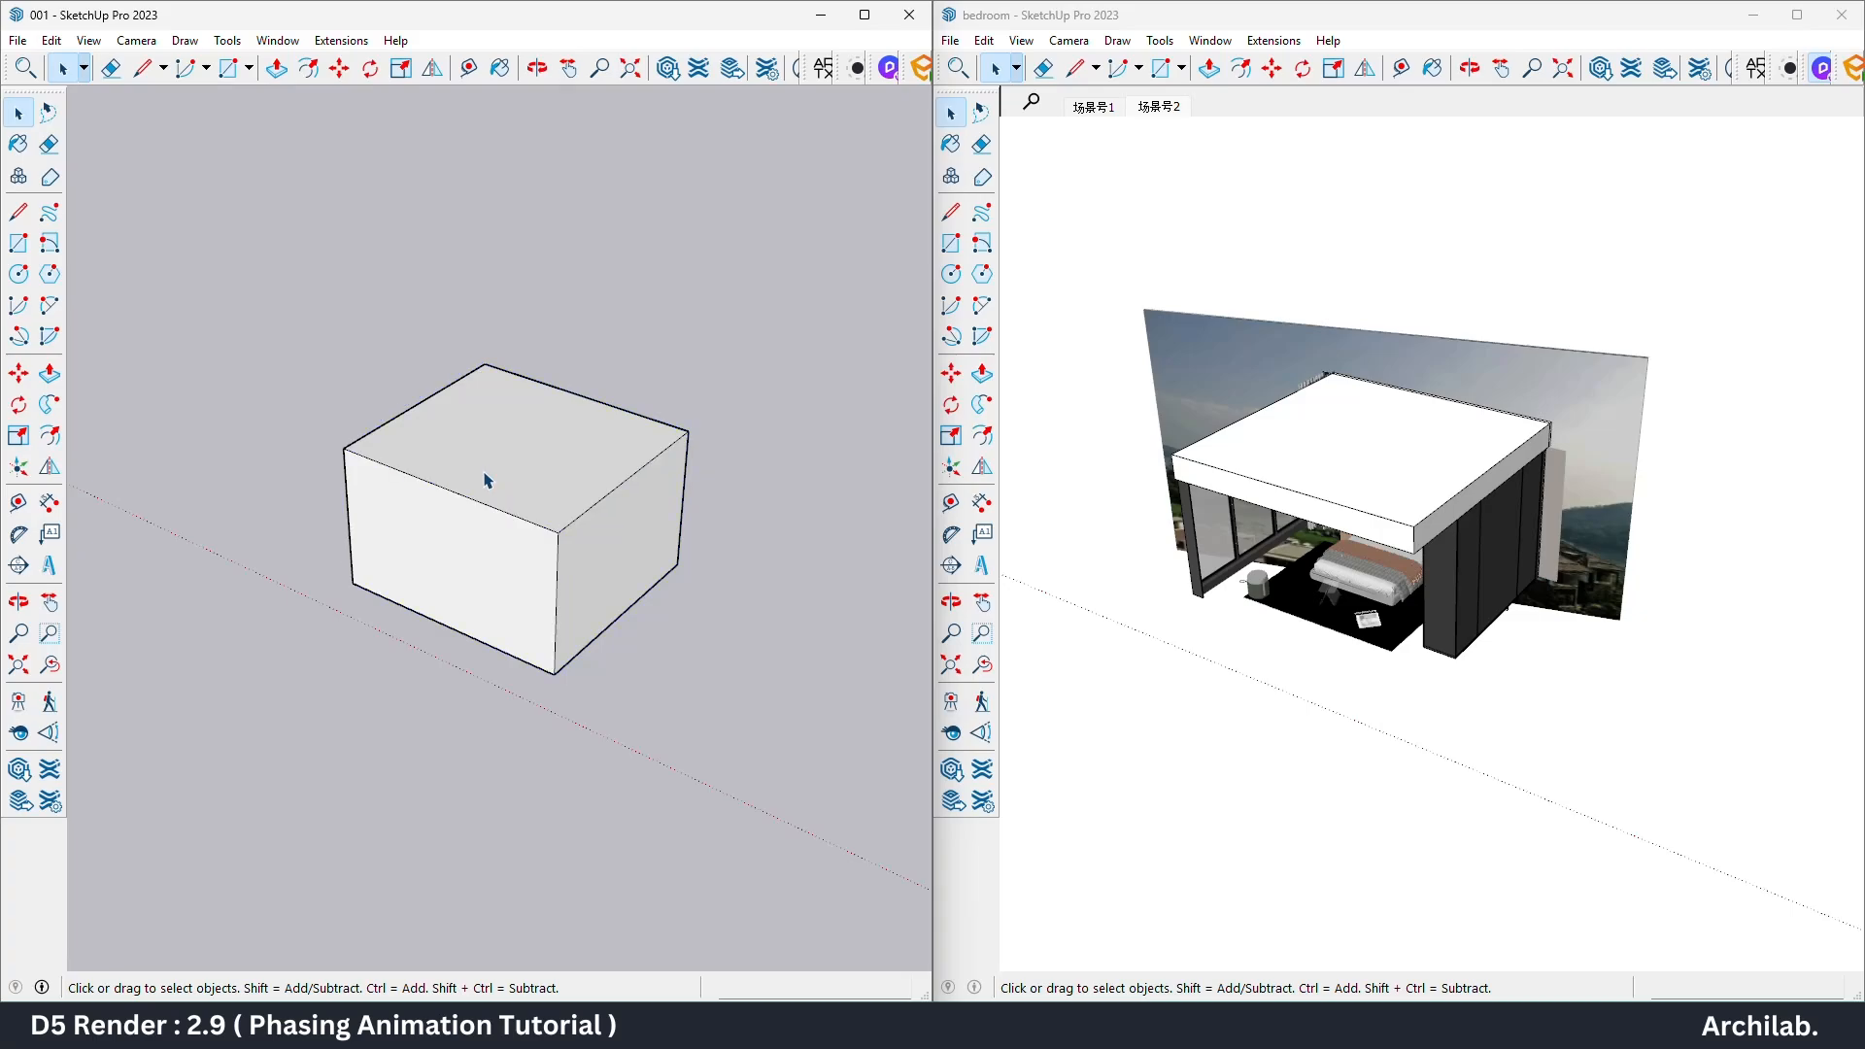
Step: Save the model containing only the outer walls as a new file named 002
{"action": "left_click", "coordinate": [44, 40]}
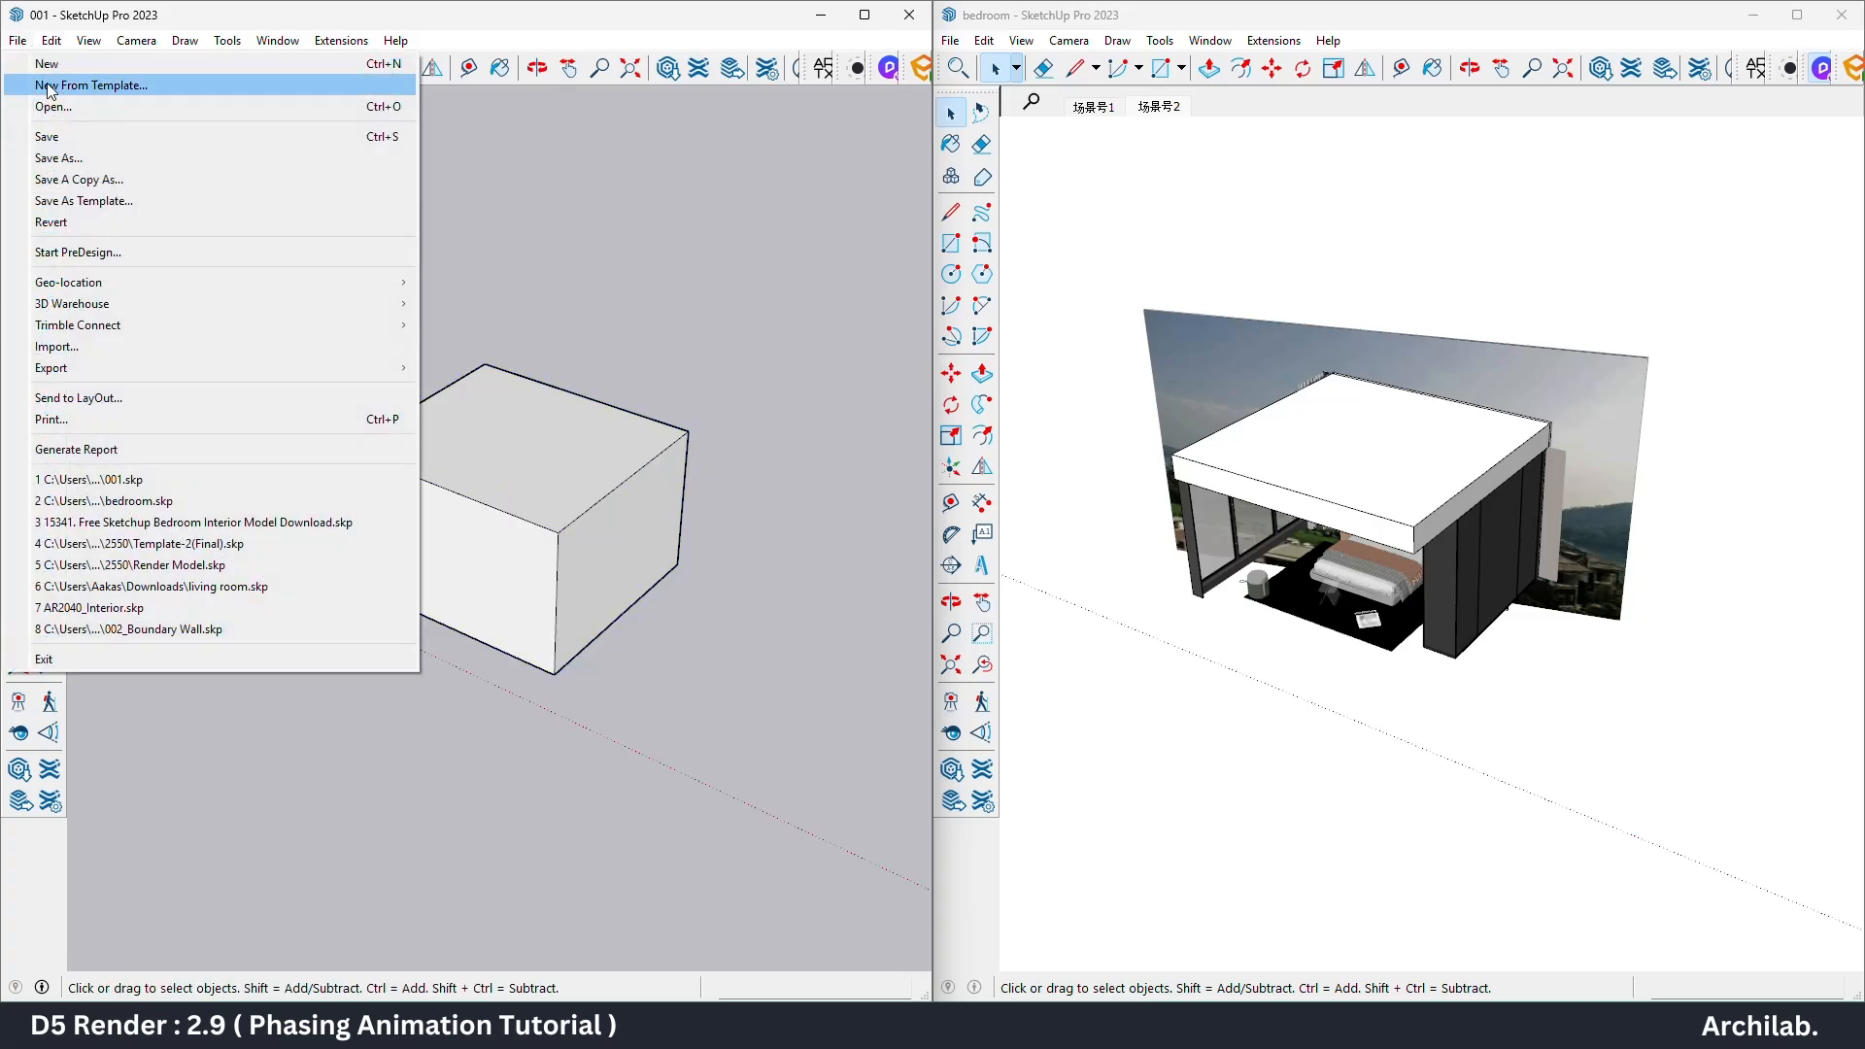
{"action": "left_click", "coordinate": [77, 157]}
{"action": "type", "text": "002"}
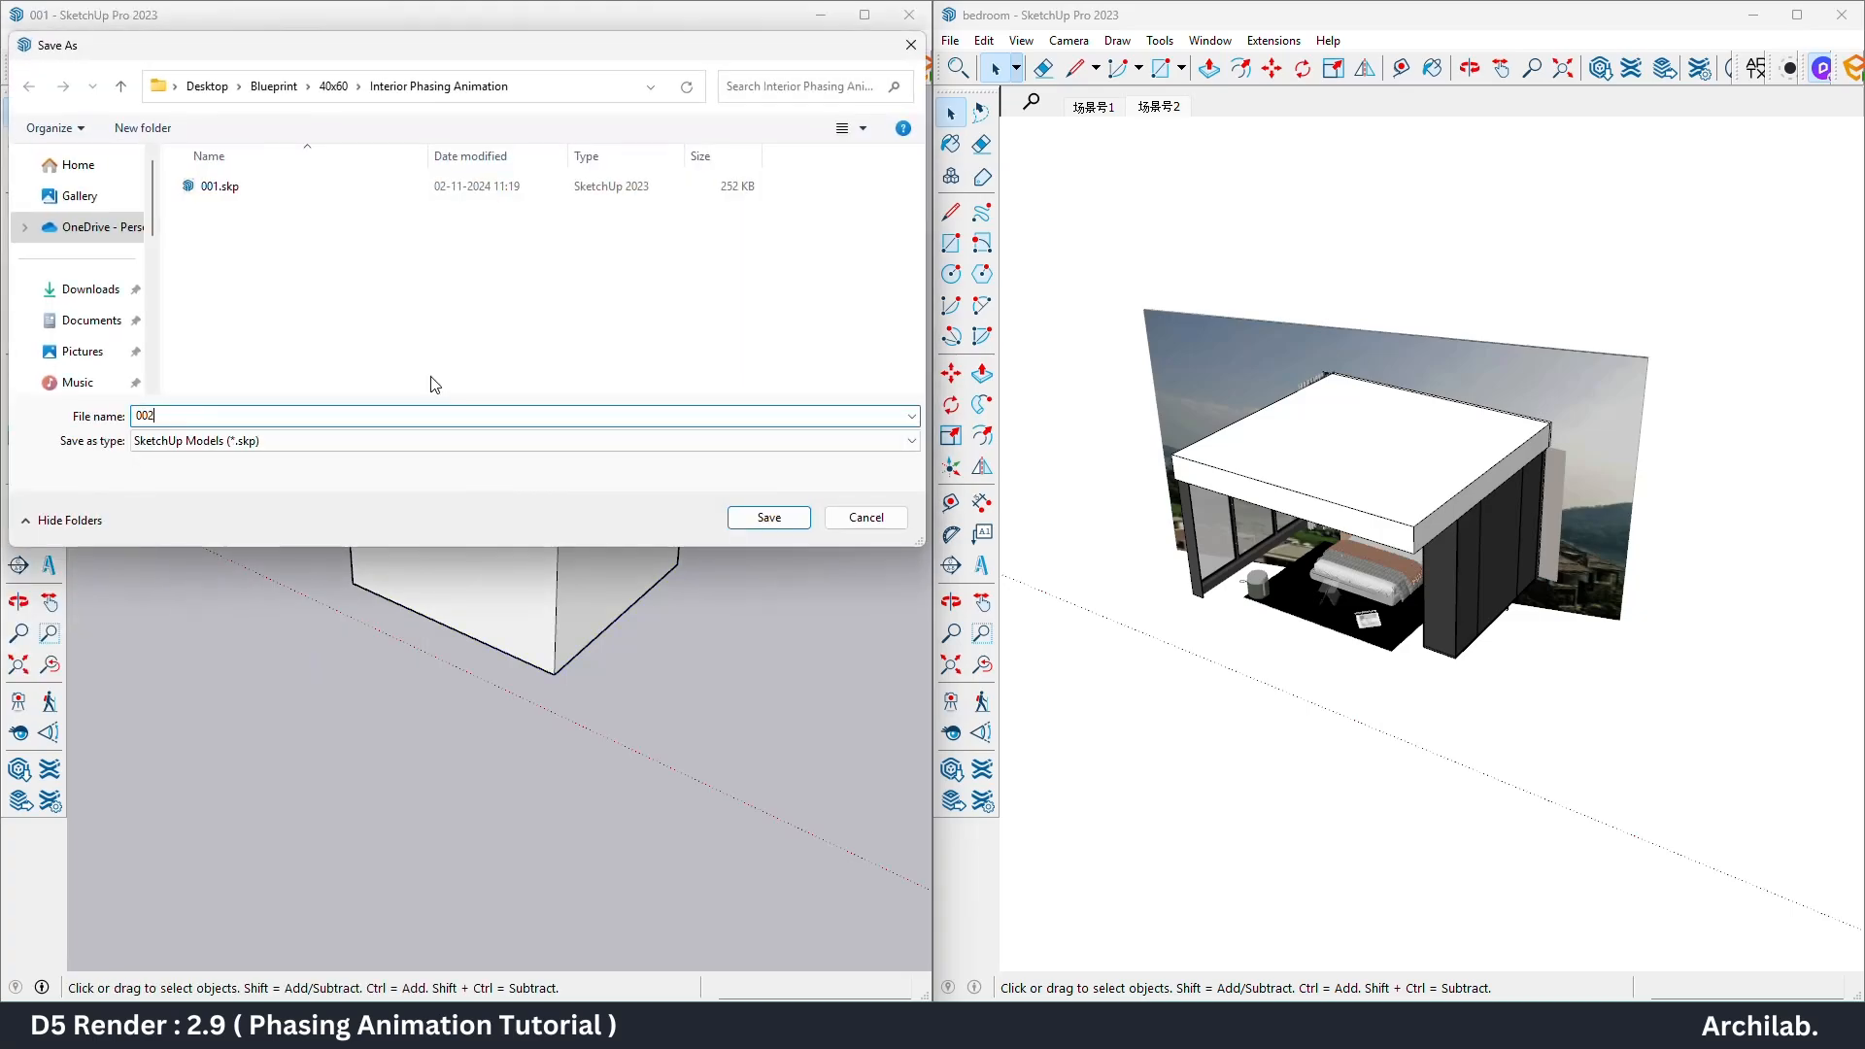
{"action": "left_click", "coordinate": [783, 523]}
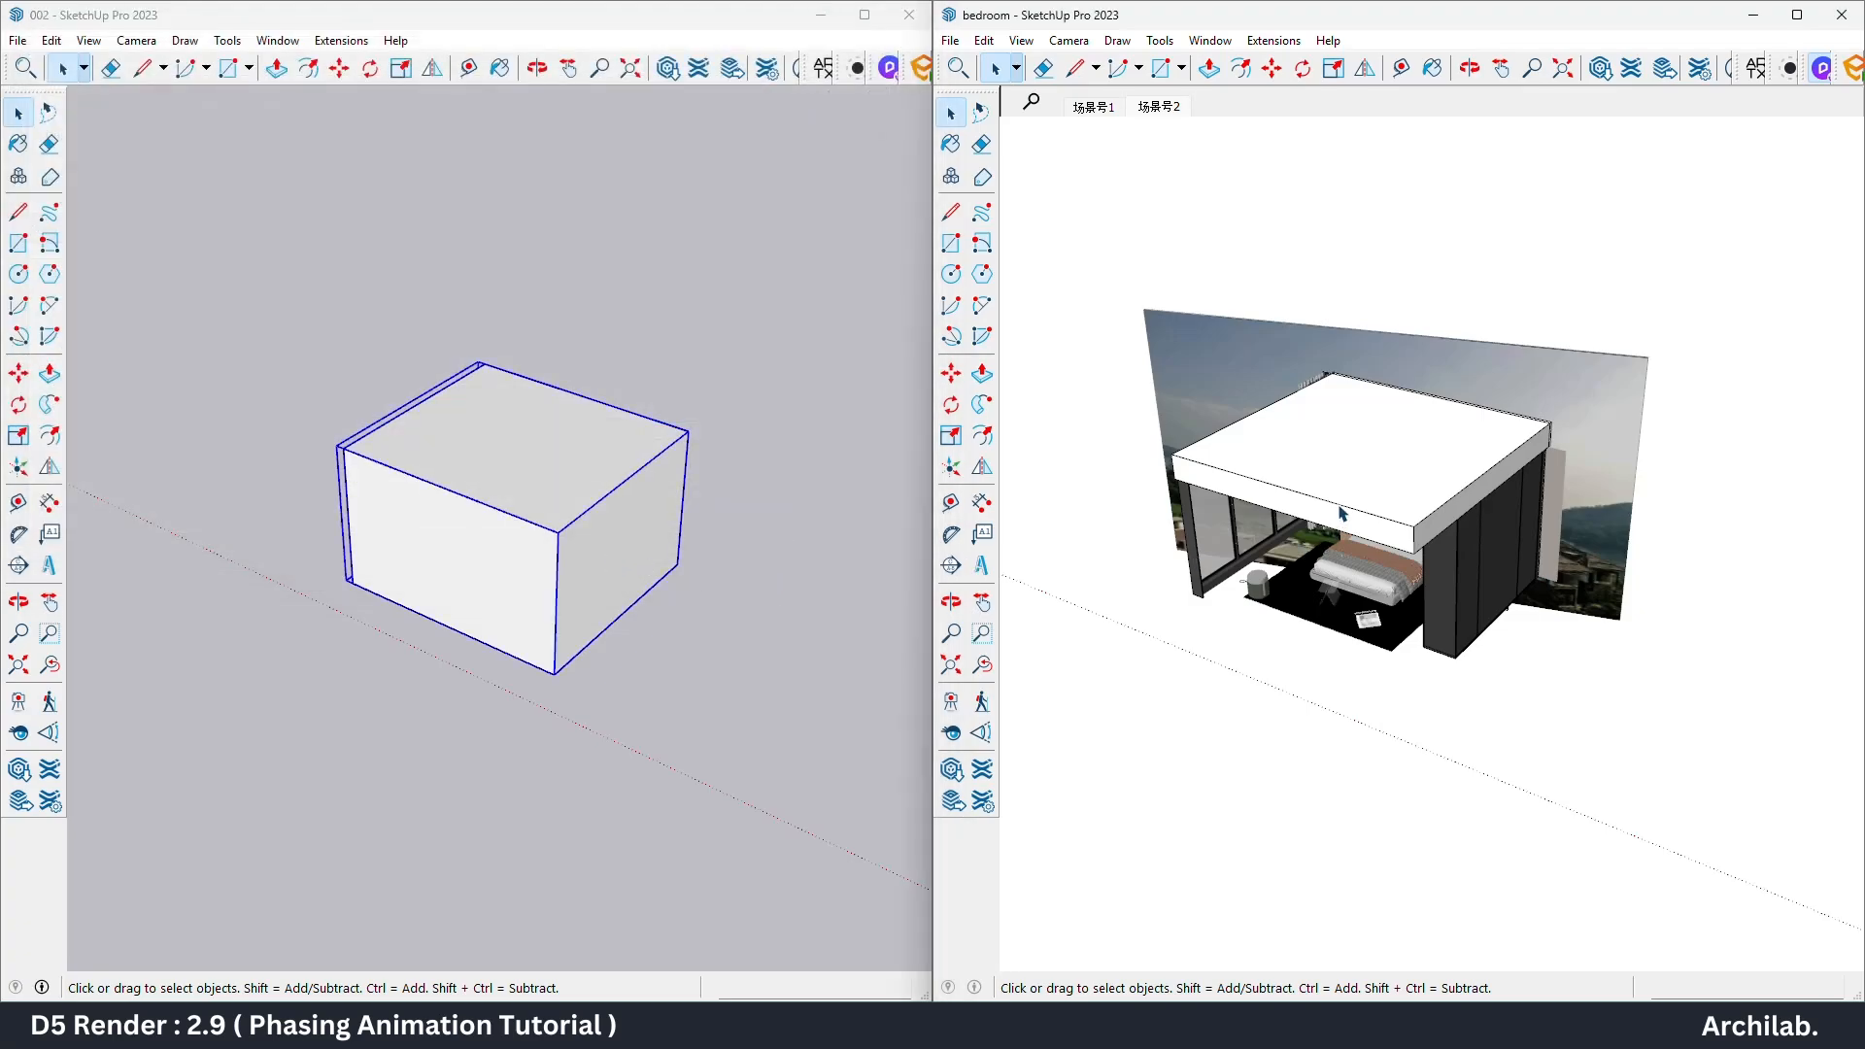
Step: Cut the ceiling slab from the bedroom model and paste it in place in the 002 model, deleting the walls there
{"action": "key", "text": "ctrl+x"}
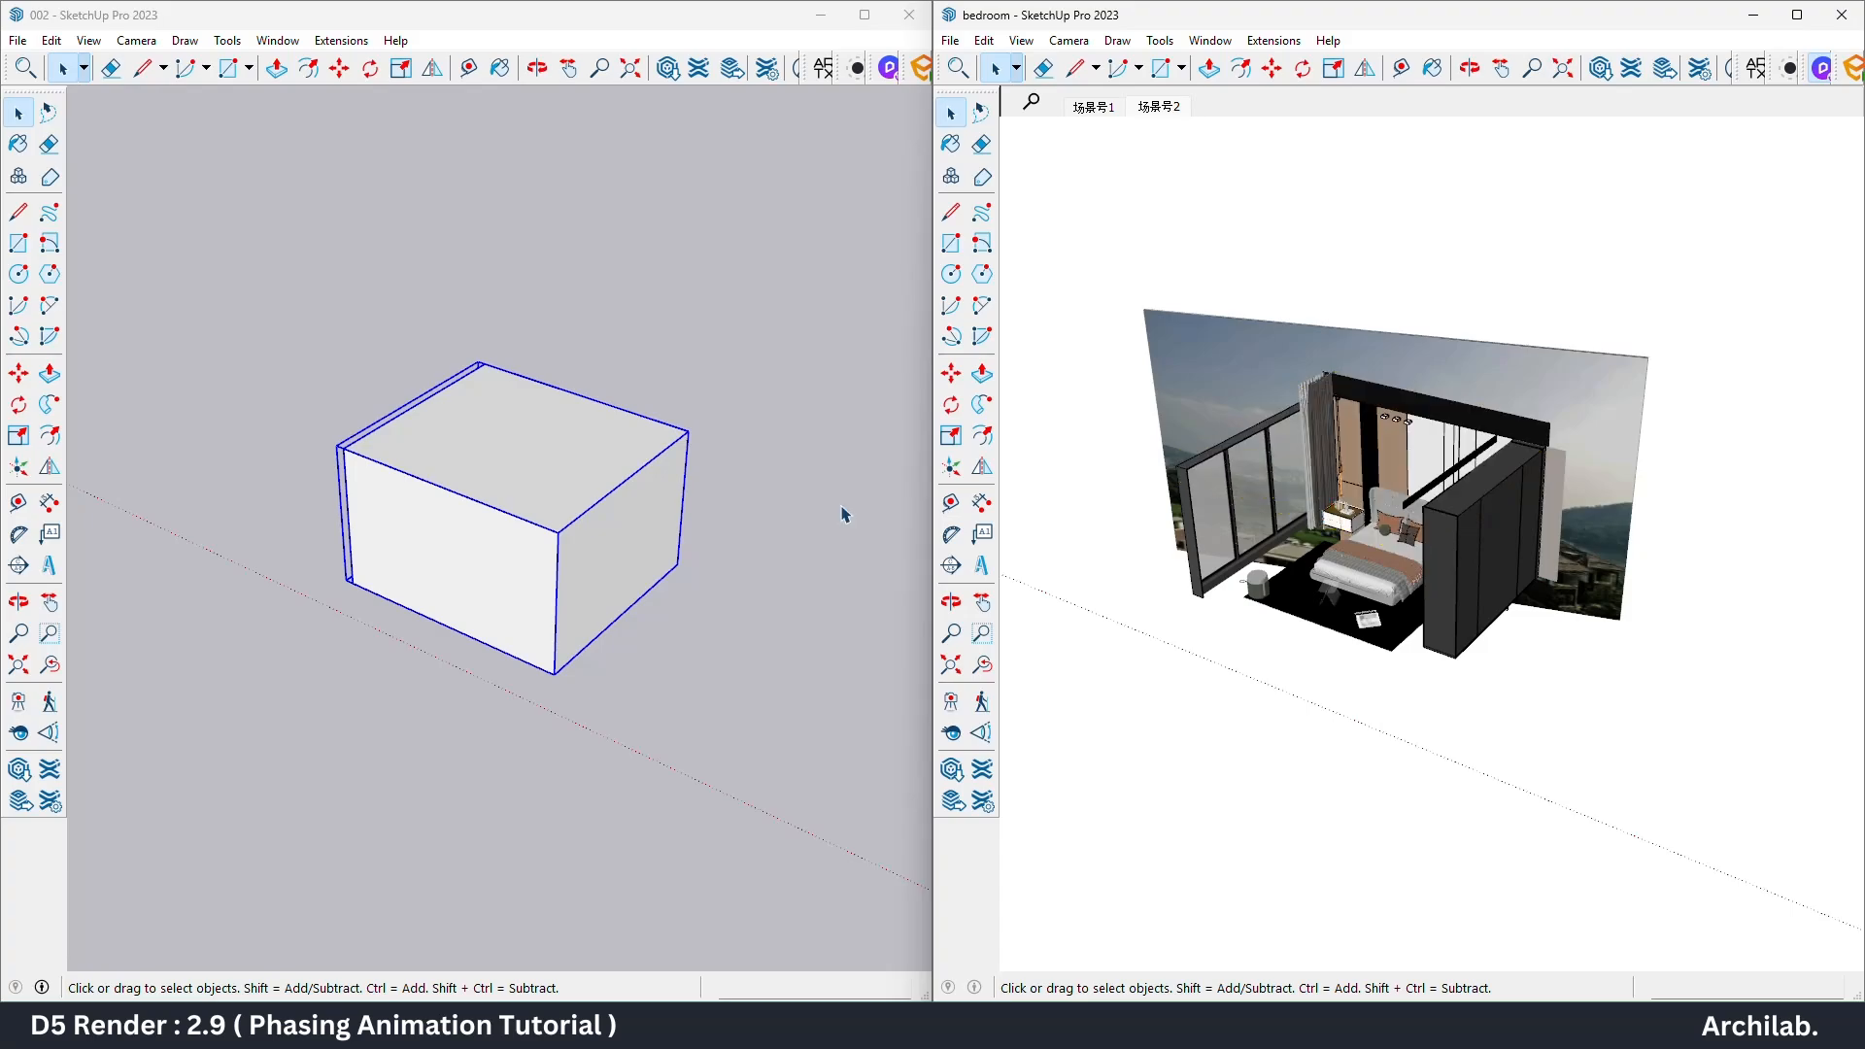
{"action": "left_click", "coordinate": [500, 346]}
{"action": "left_click", "coordinate": [52, 40]}
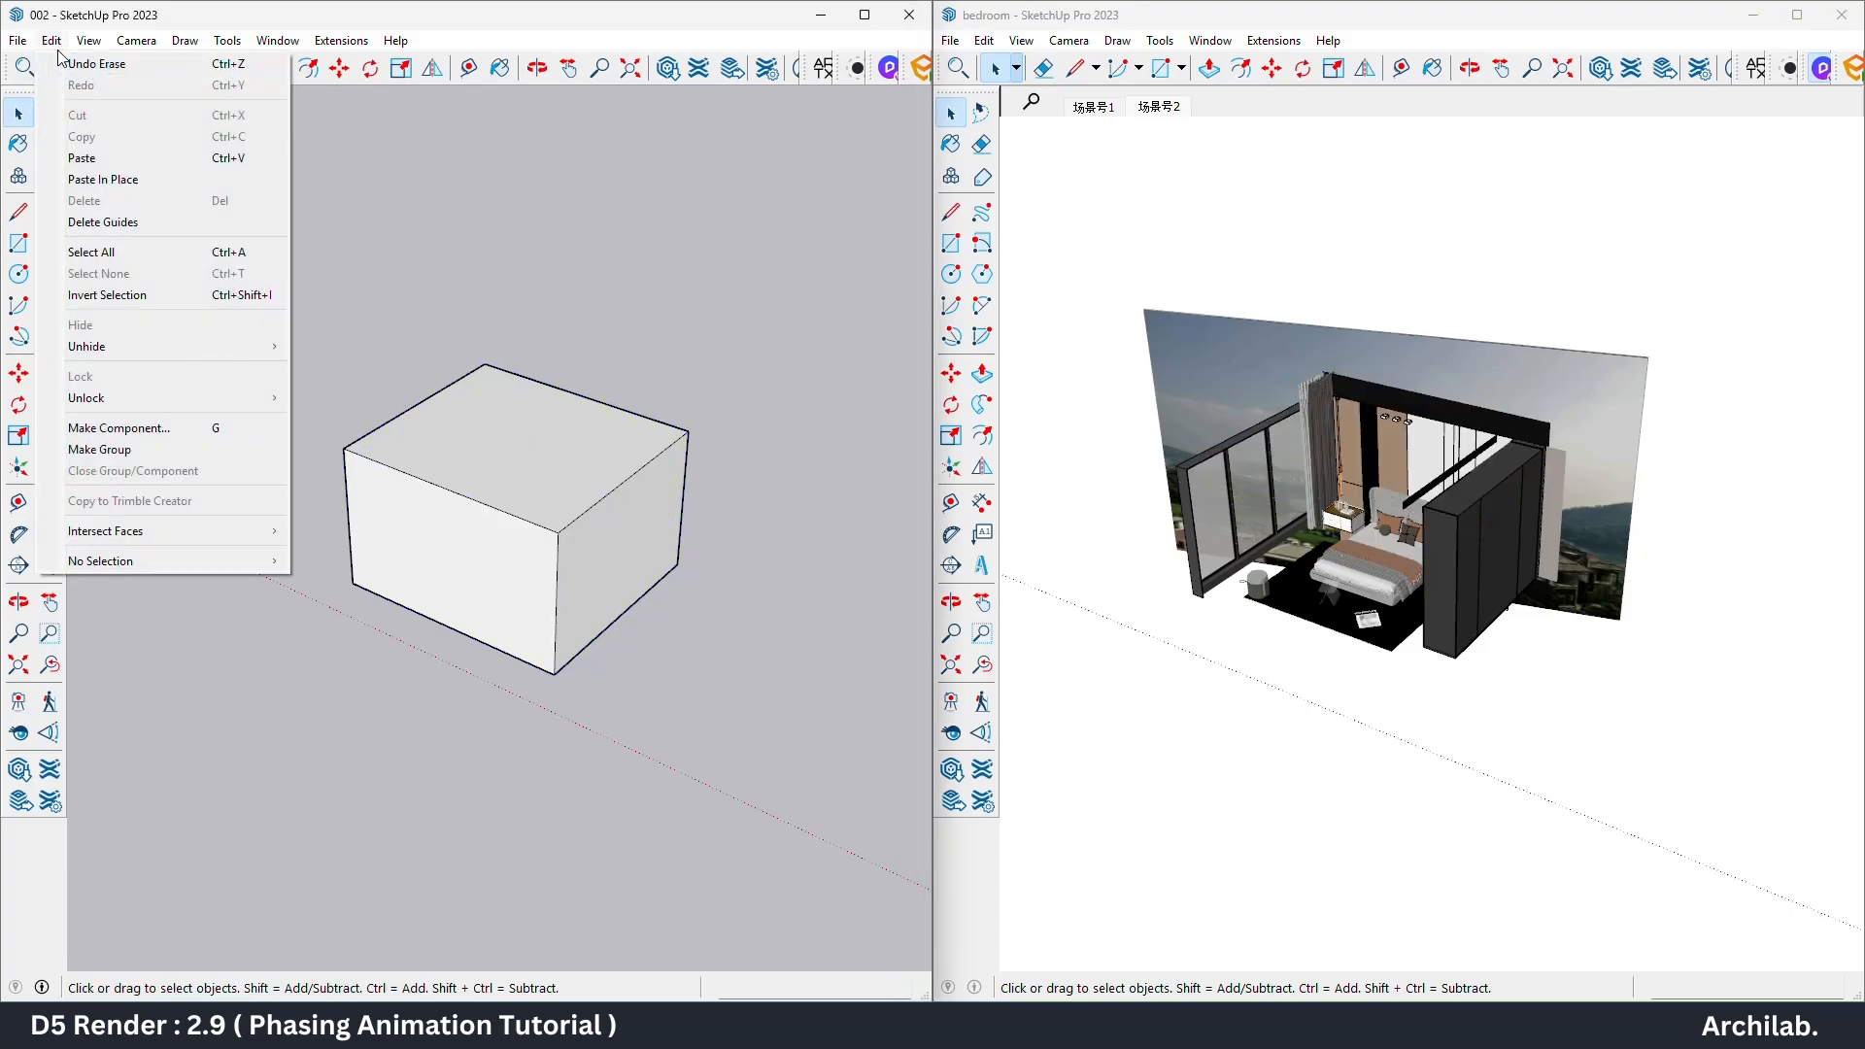
{"action": "left_click", "coordinate": [107, 184]}
{"action": "key", "text": "Delete"}
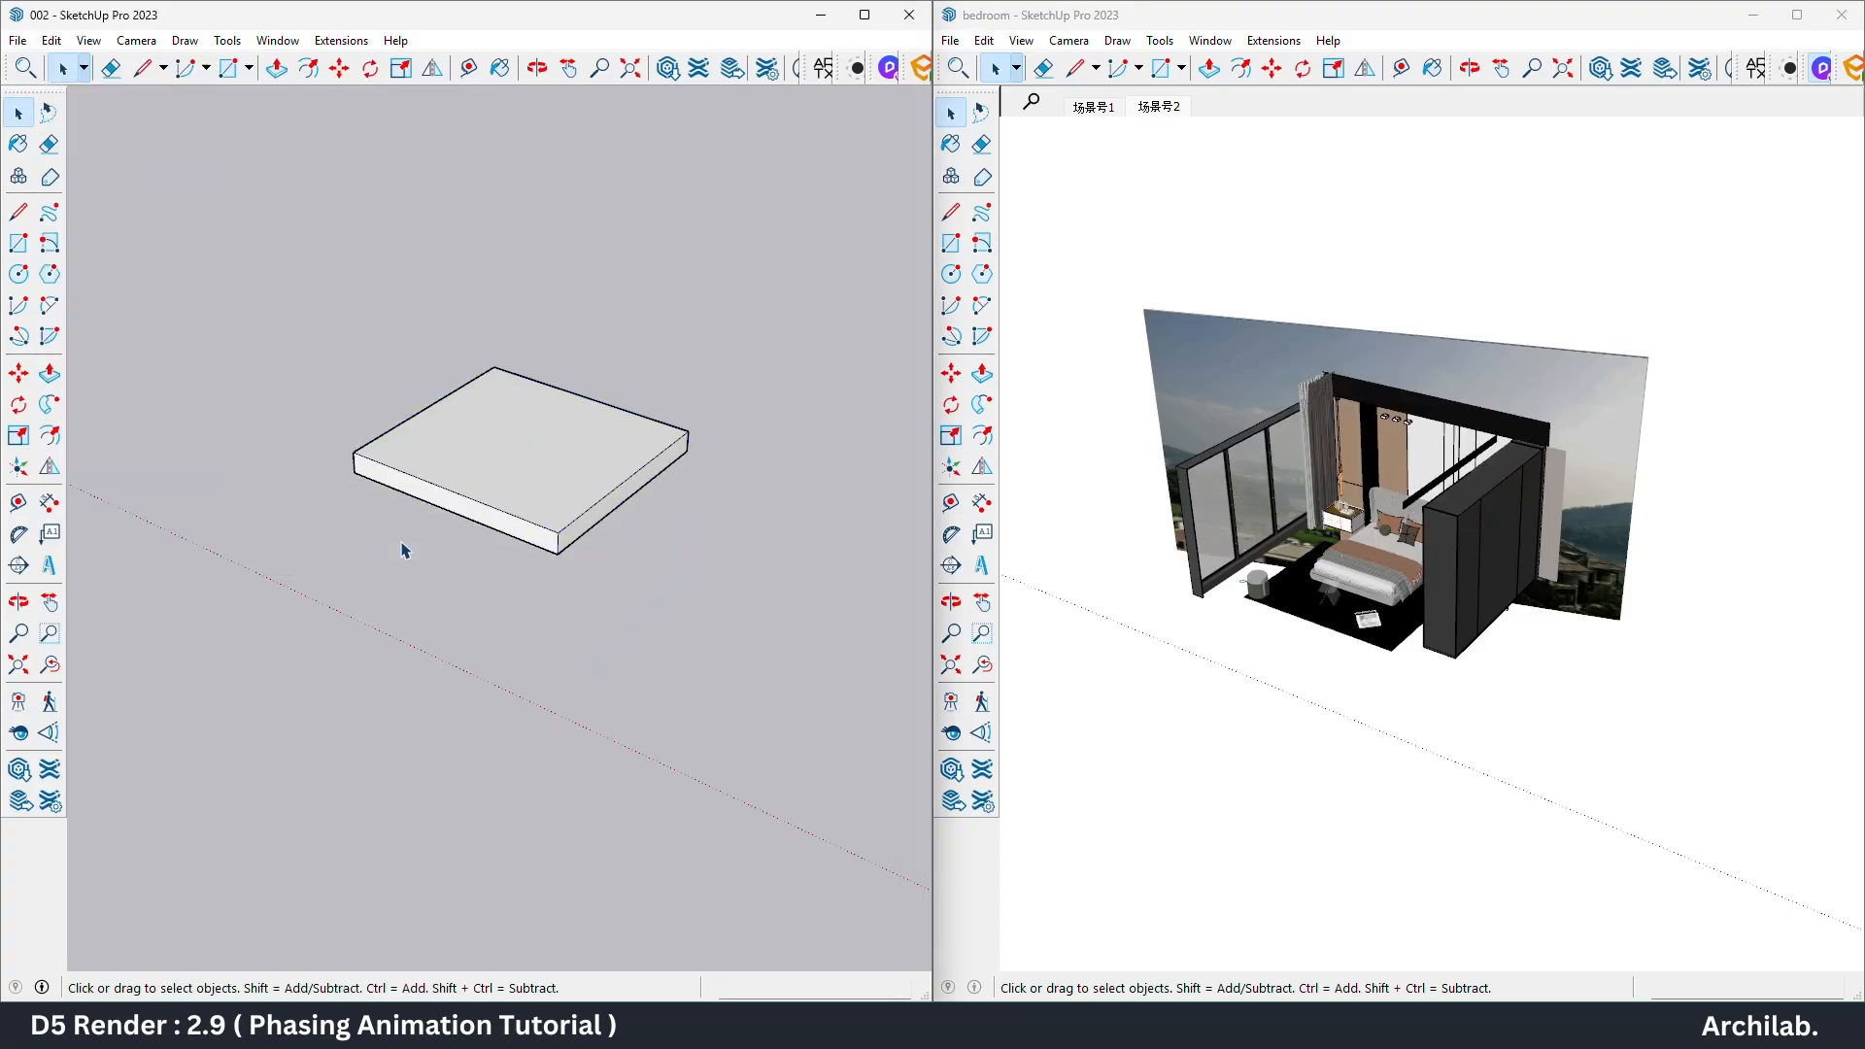
{"action": "left_click", "coordinate": [51, 40]}
{"action": "left_click", "coordinate": [106, 188]}
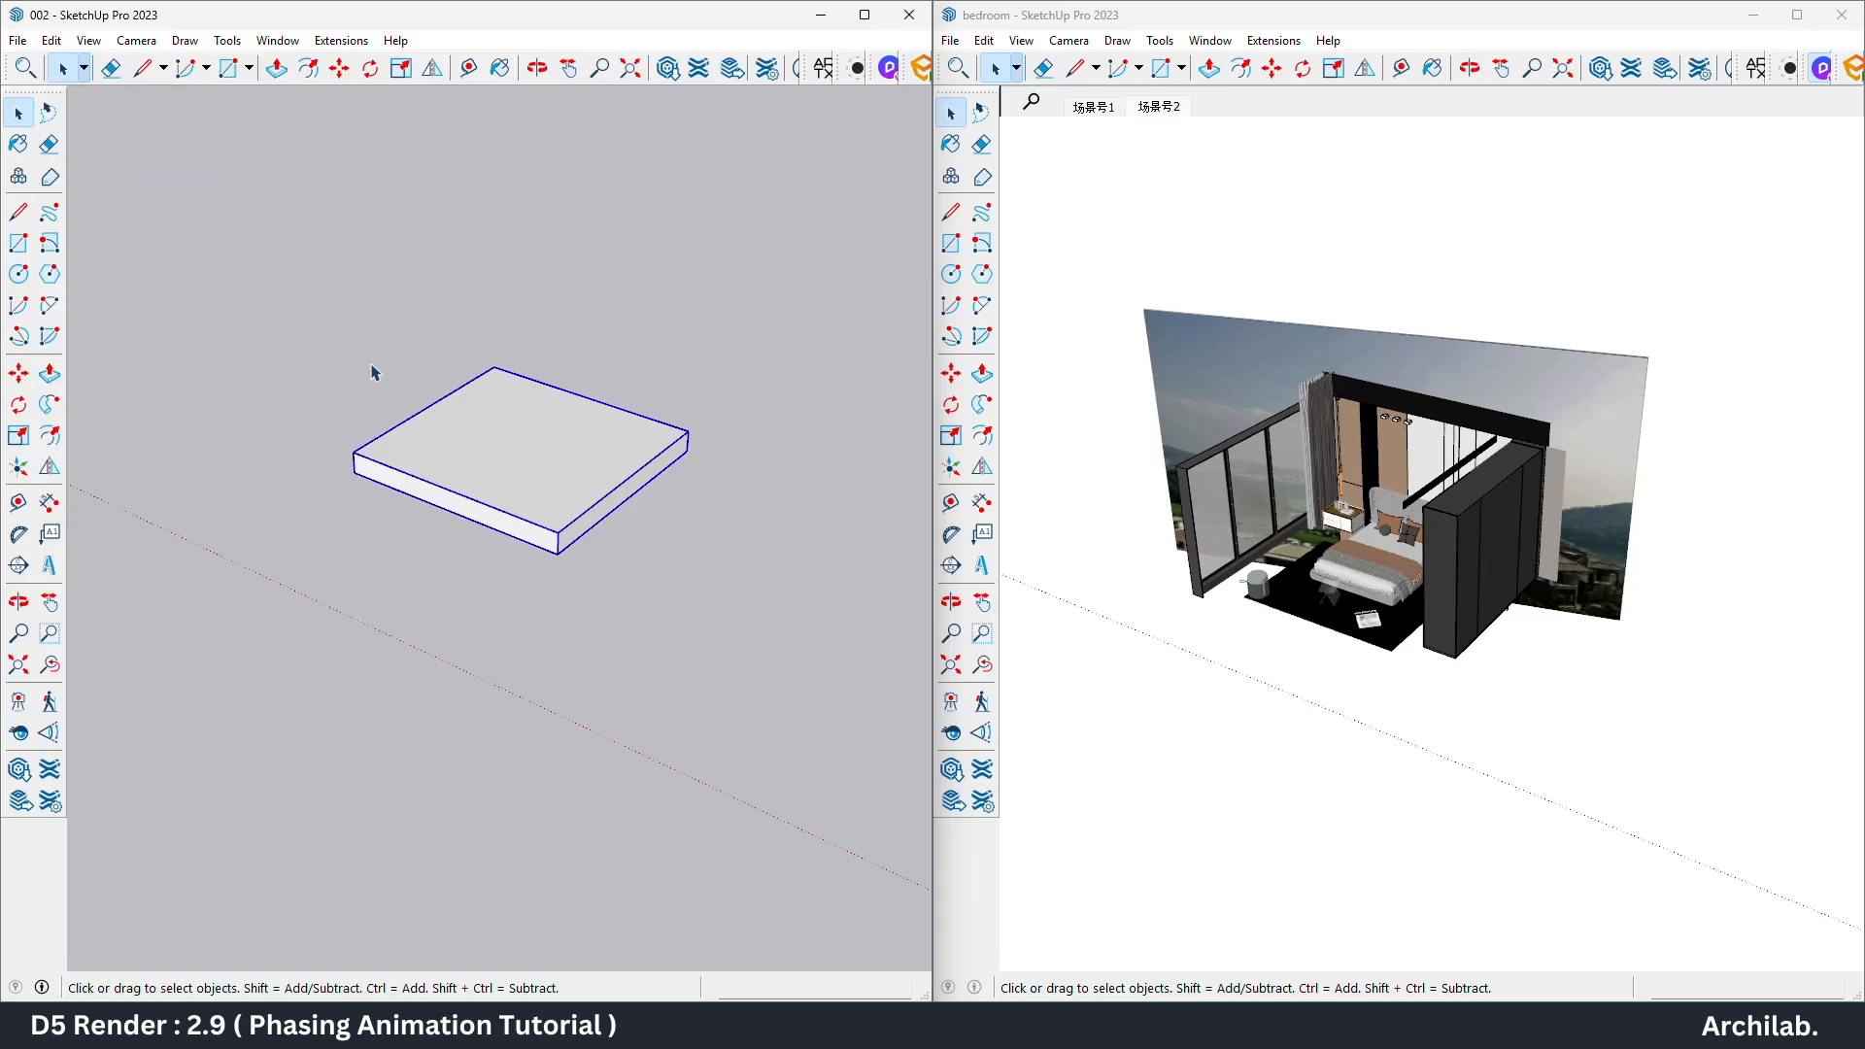
Step: Save the model containing only the ceiling slab as a new file named 003
{"action": "left_click", "coordinate": [51, 41]}
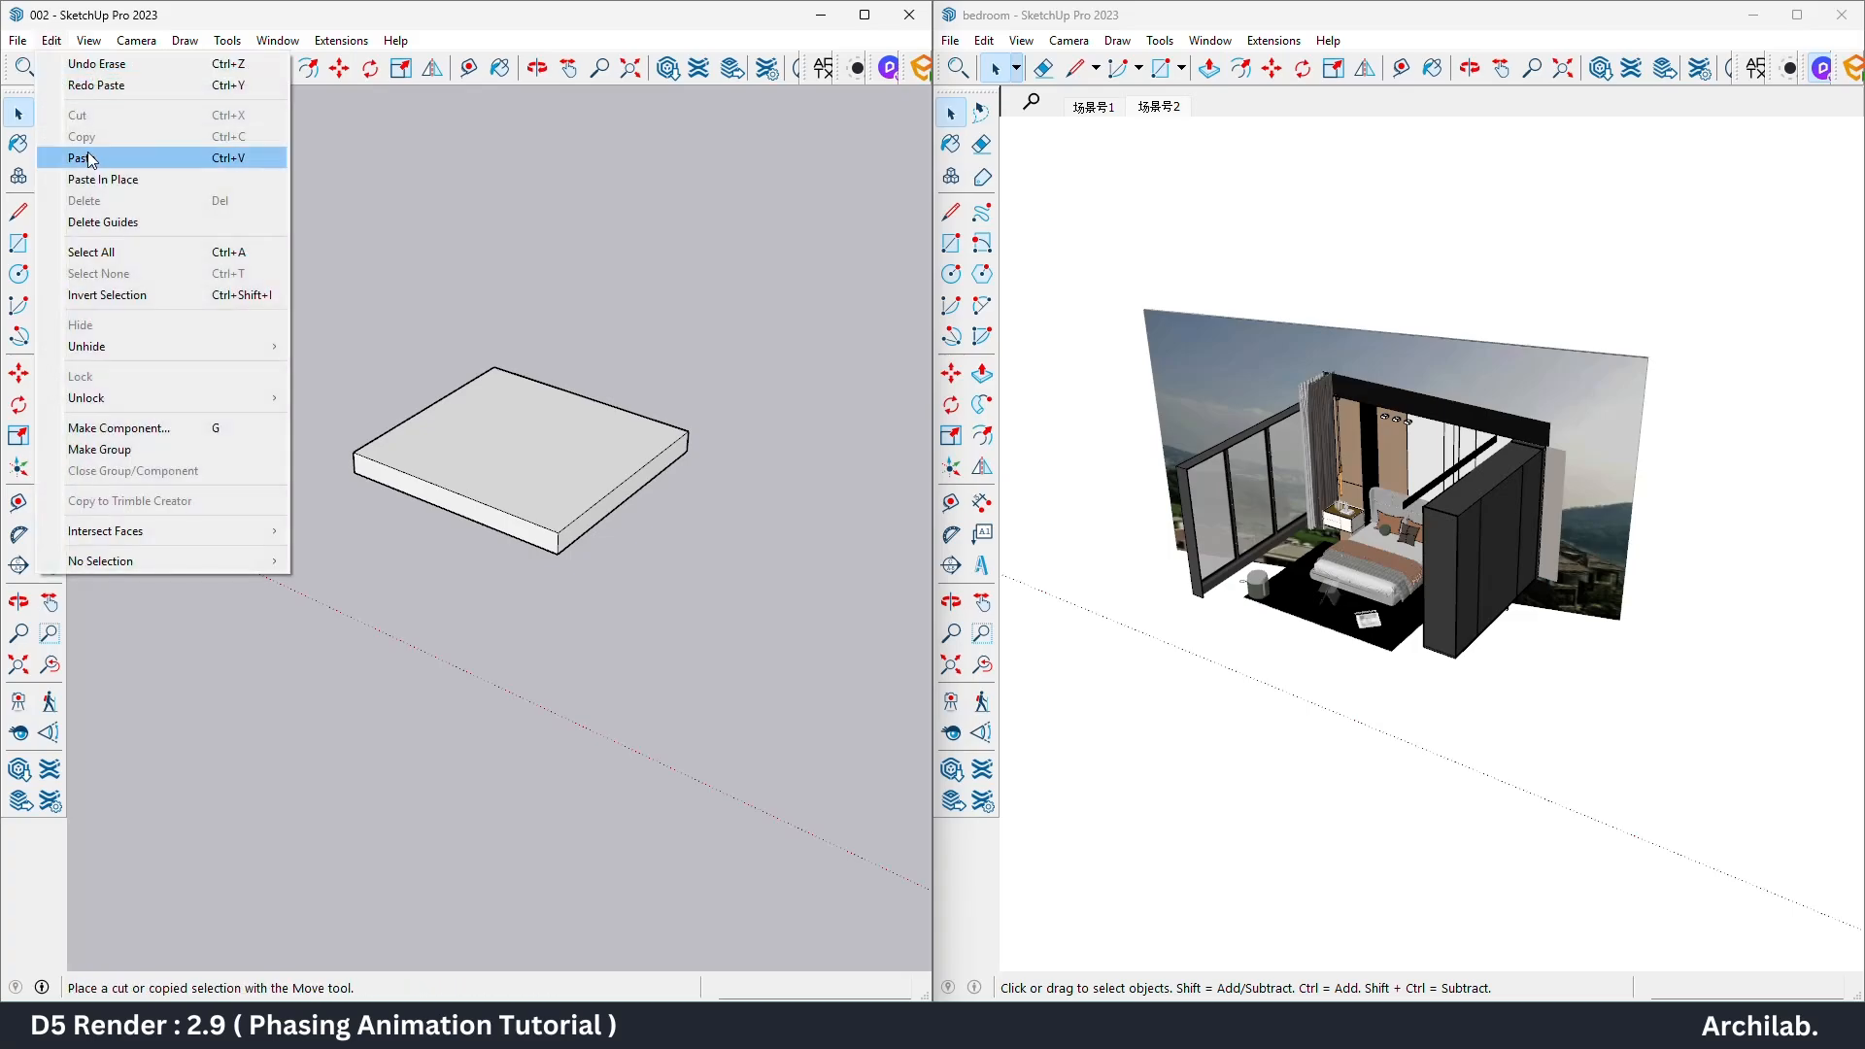
{"action": "mouse_move", "coordinate": [18, 40]}
{"action": "left_click", "coordinate": [61, 159]}
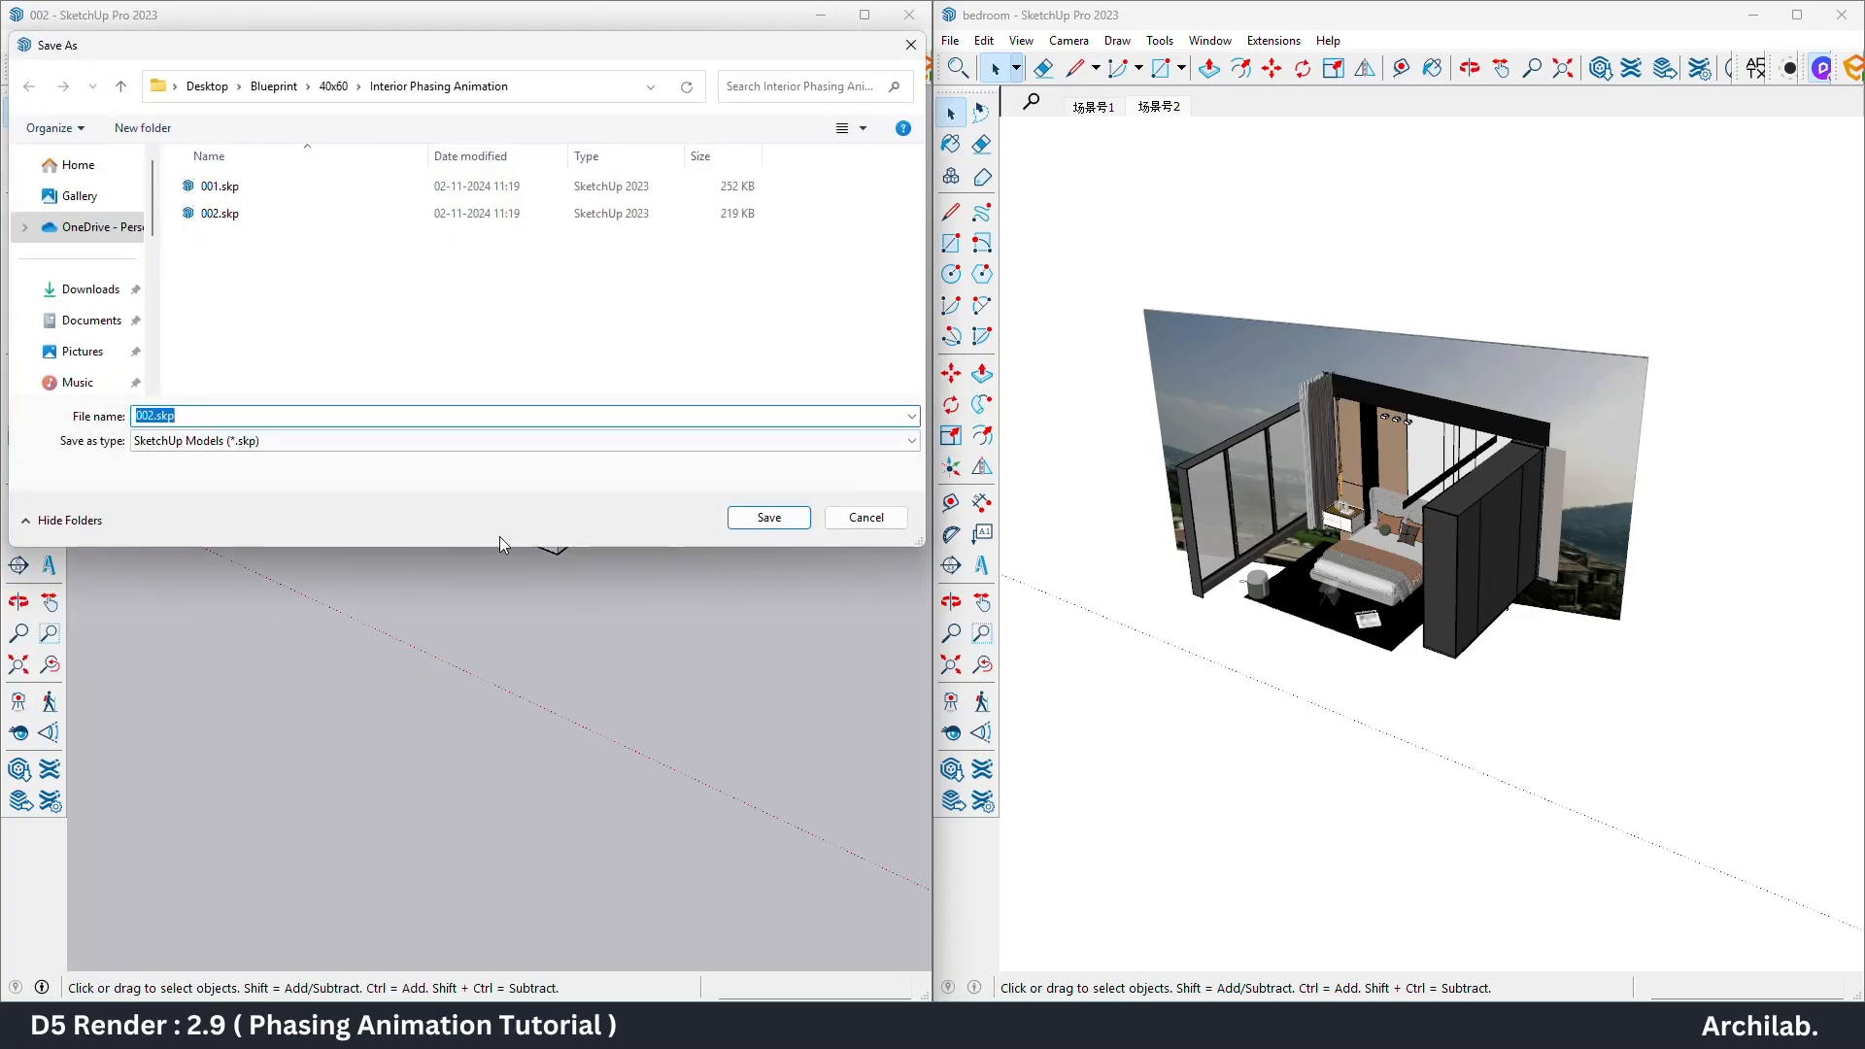
{"action": "type", "text": "003"}
{"action": "left_click", "coordinate": [743, 521]}
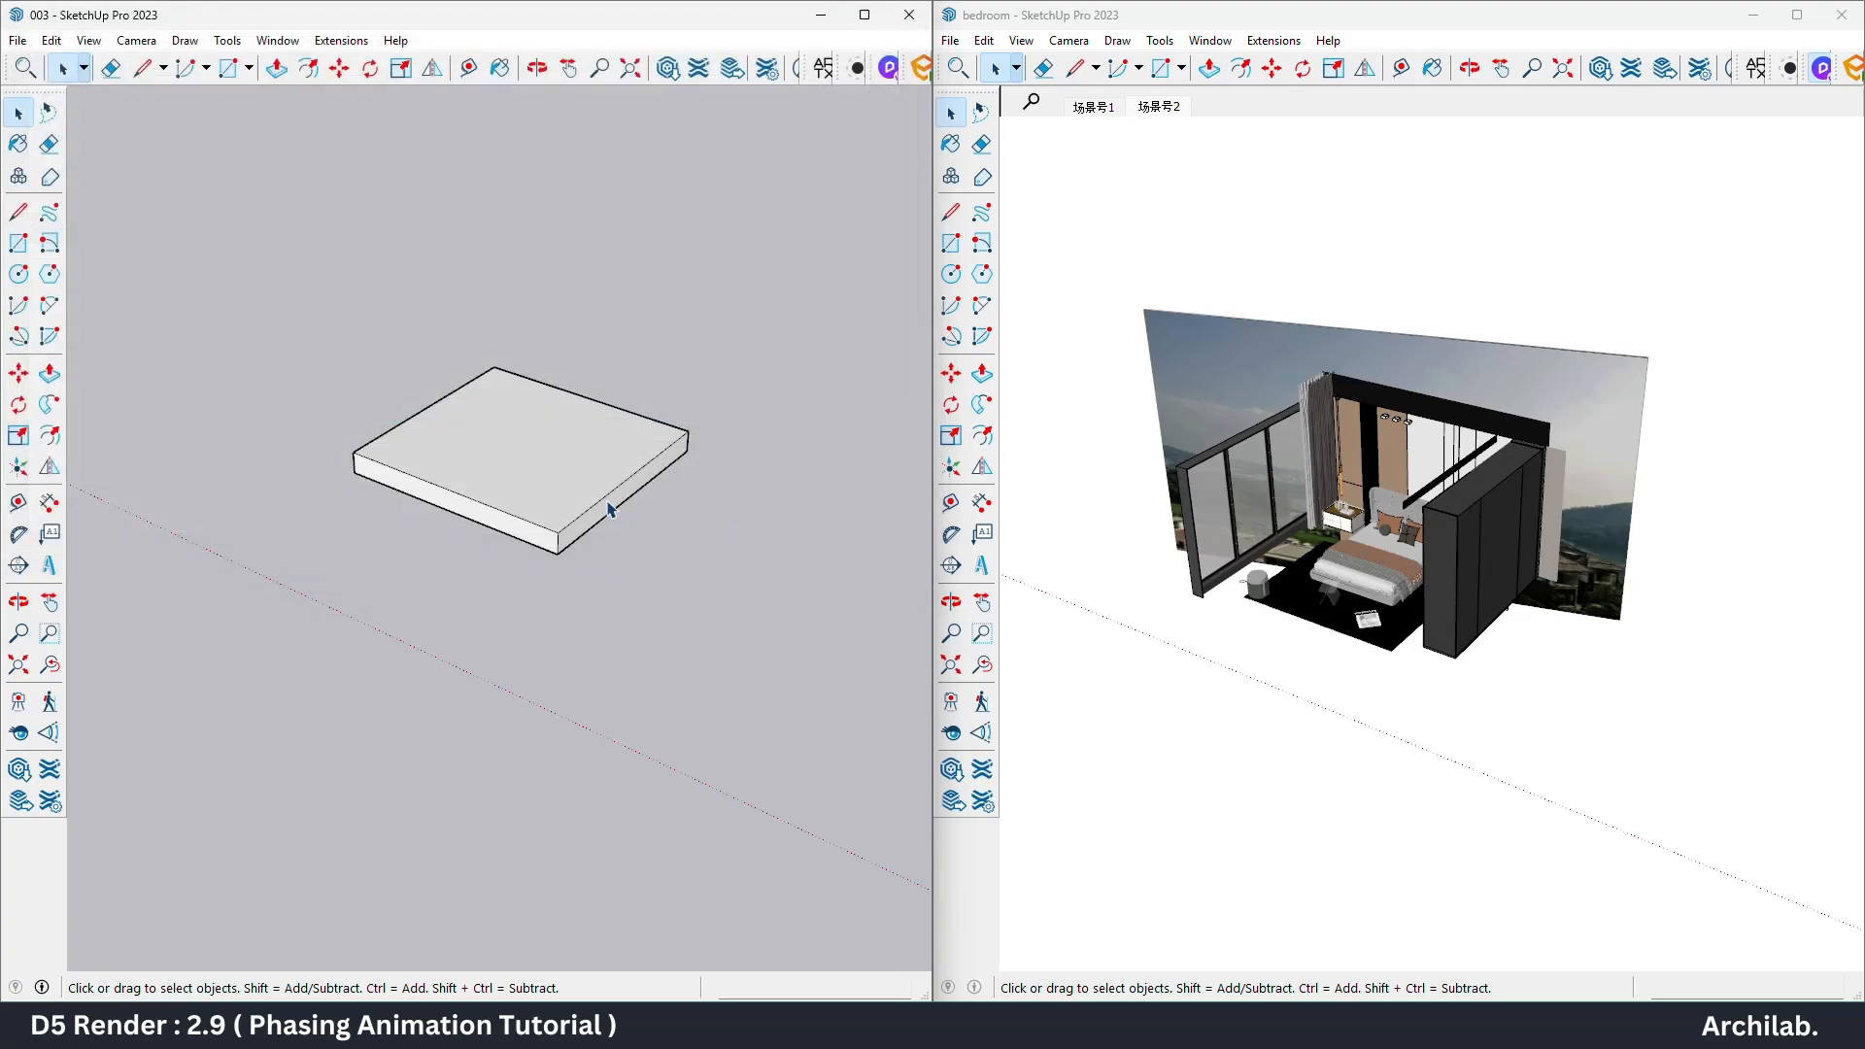
Step: Select the dark wall panel in the bedroom model and delete the ceiling slab from the 003 model
{"action": "left_click", "coordinate": [1486, 589]}
{"action": "left_click", "coordinate": [508, 494]}
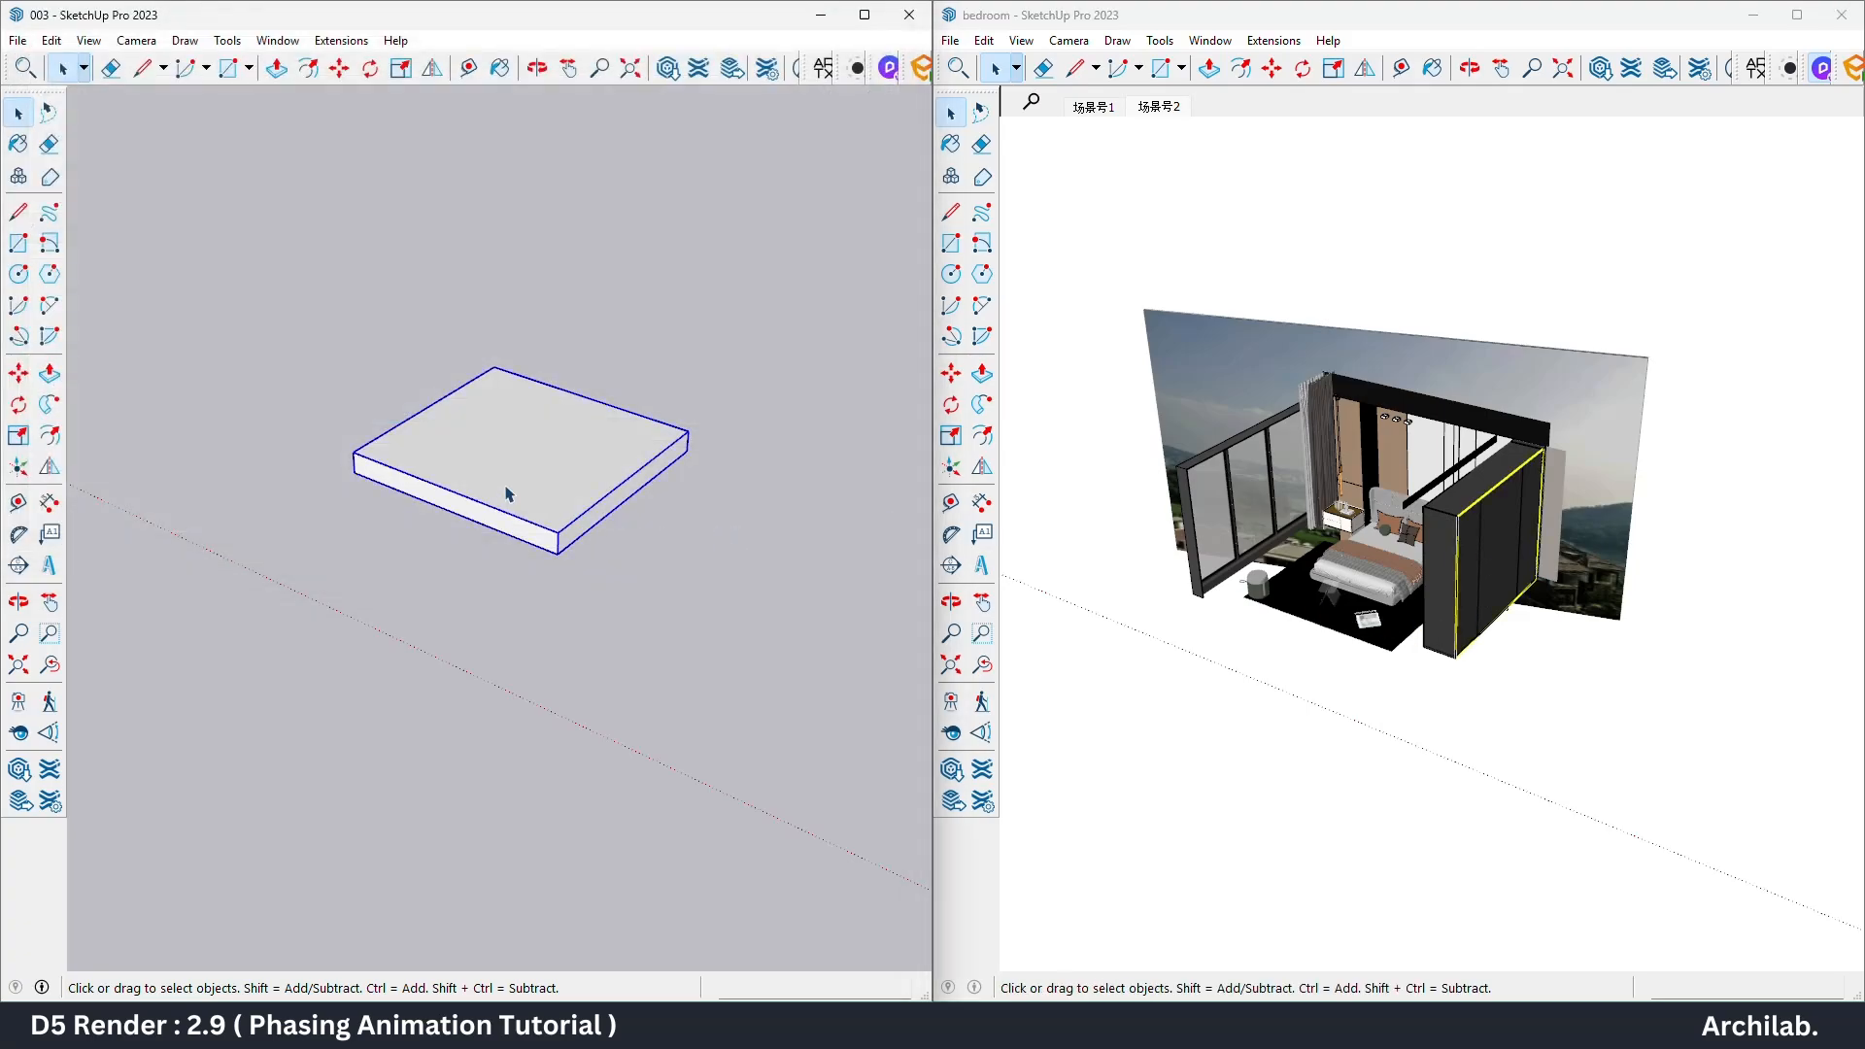
{"action": "key", "text": "Delete"}
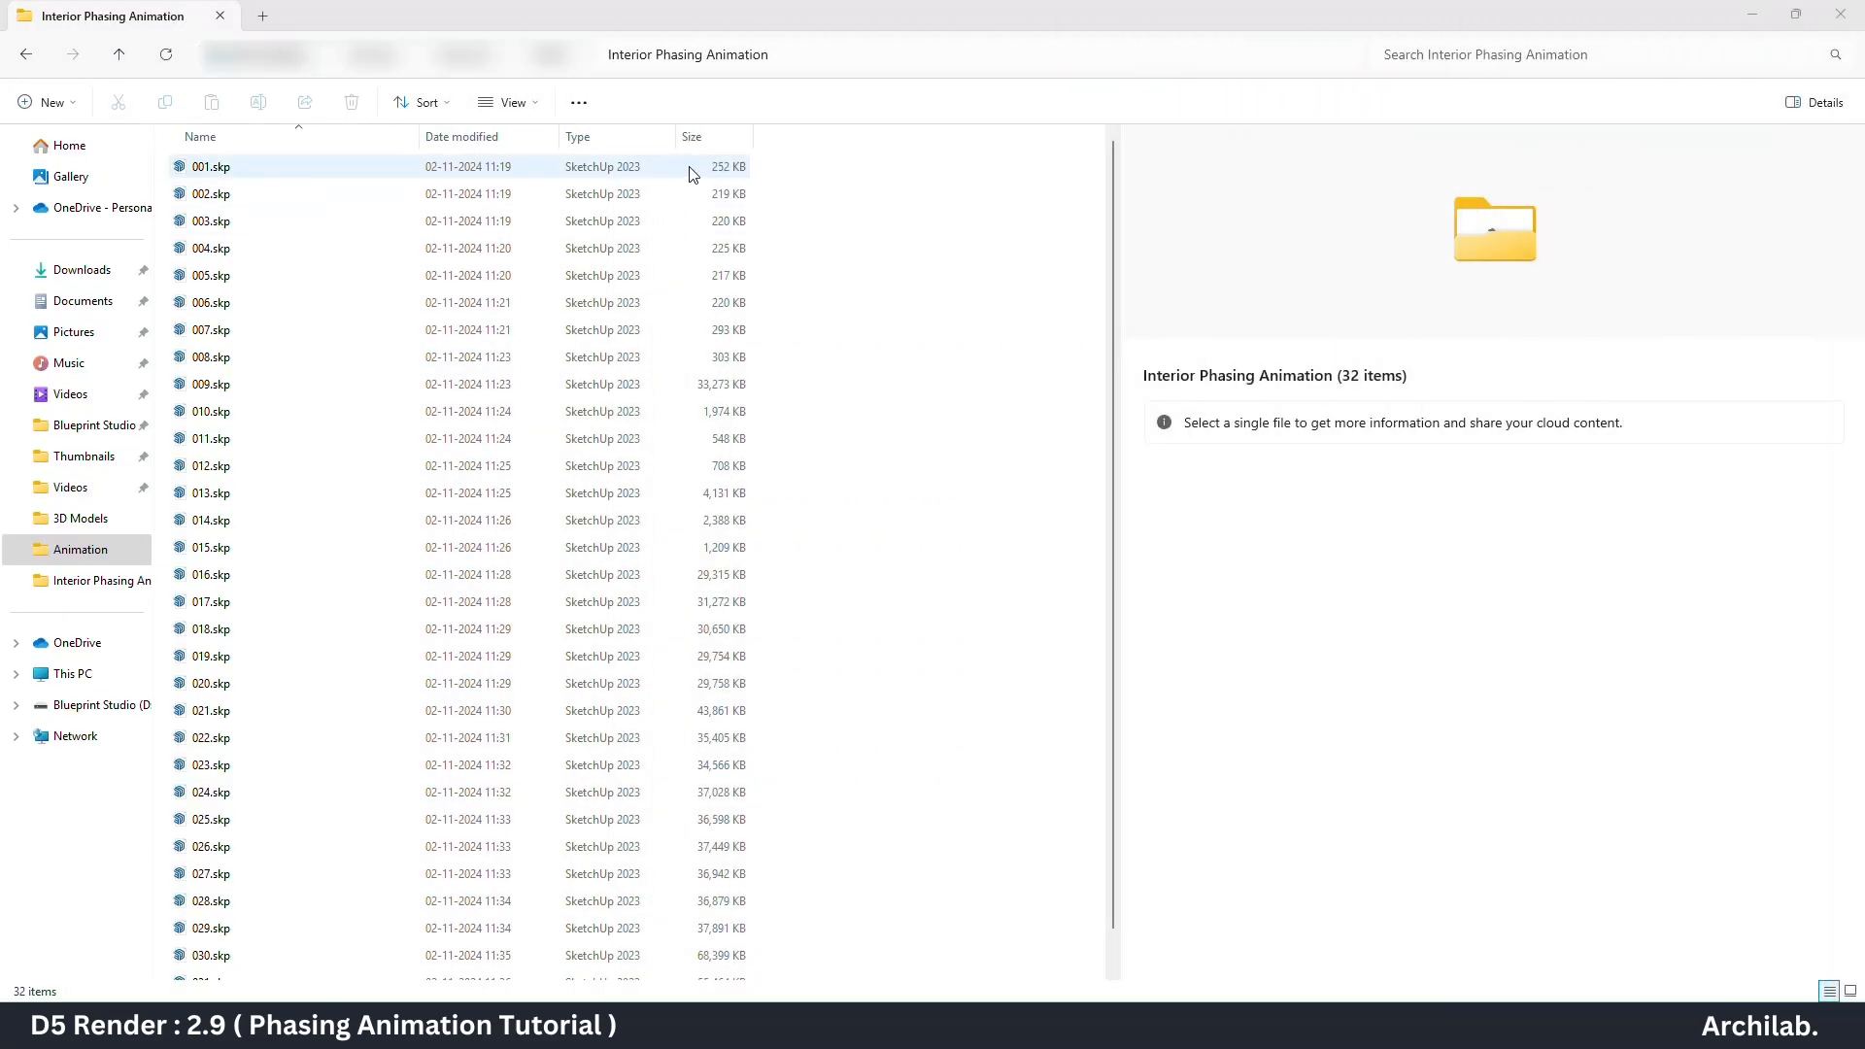
Step: Preview several of the numbered SketchUp files in the Interior Phasing Animation folder to check the separated parts
{"action": "left_click", "coordinate": [689, 168]}
{"action": "left_click", "coordinate": [672, 278]}
{"action": "left_click", "coordinate": [667, 386]}
{"action": "left_click", "coordinate": [655, 600]}
{"action": "scroll", "coordinate": [643, 612], "scroll_direction": "down", "scroll_amount": 1}
{"action": "left_click", "coordinate": [610, 886]}
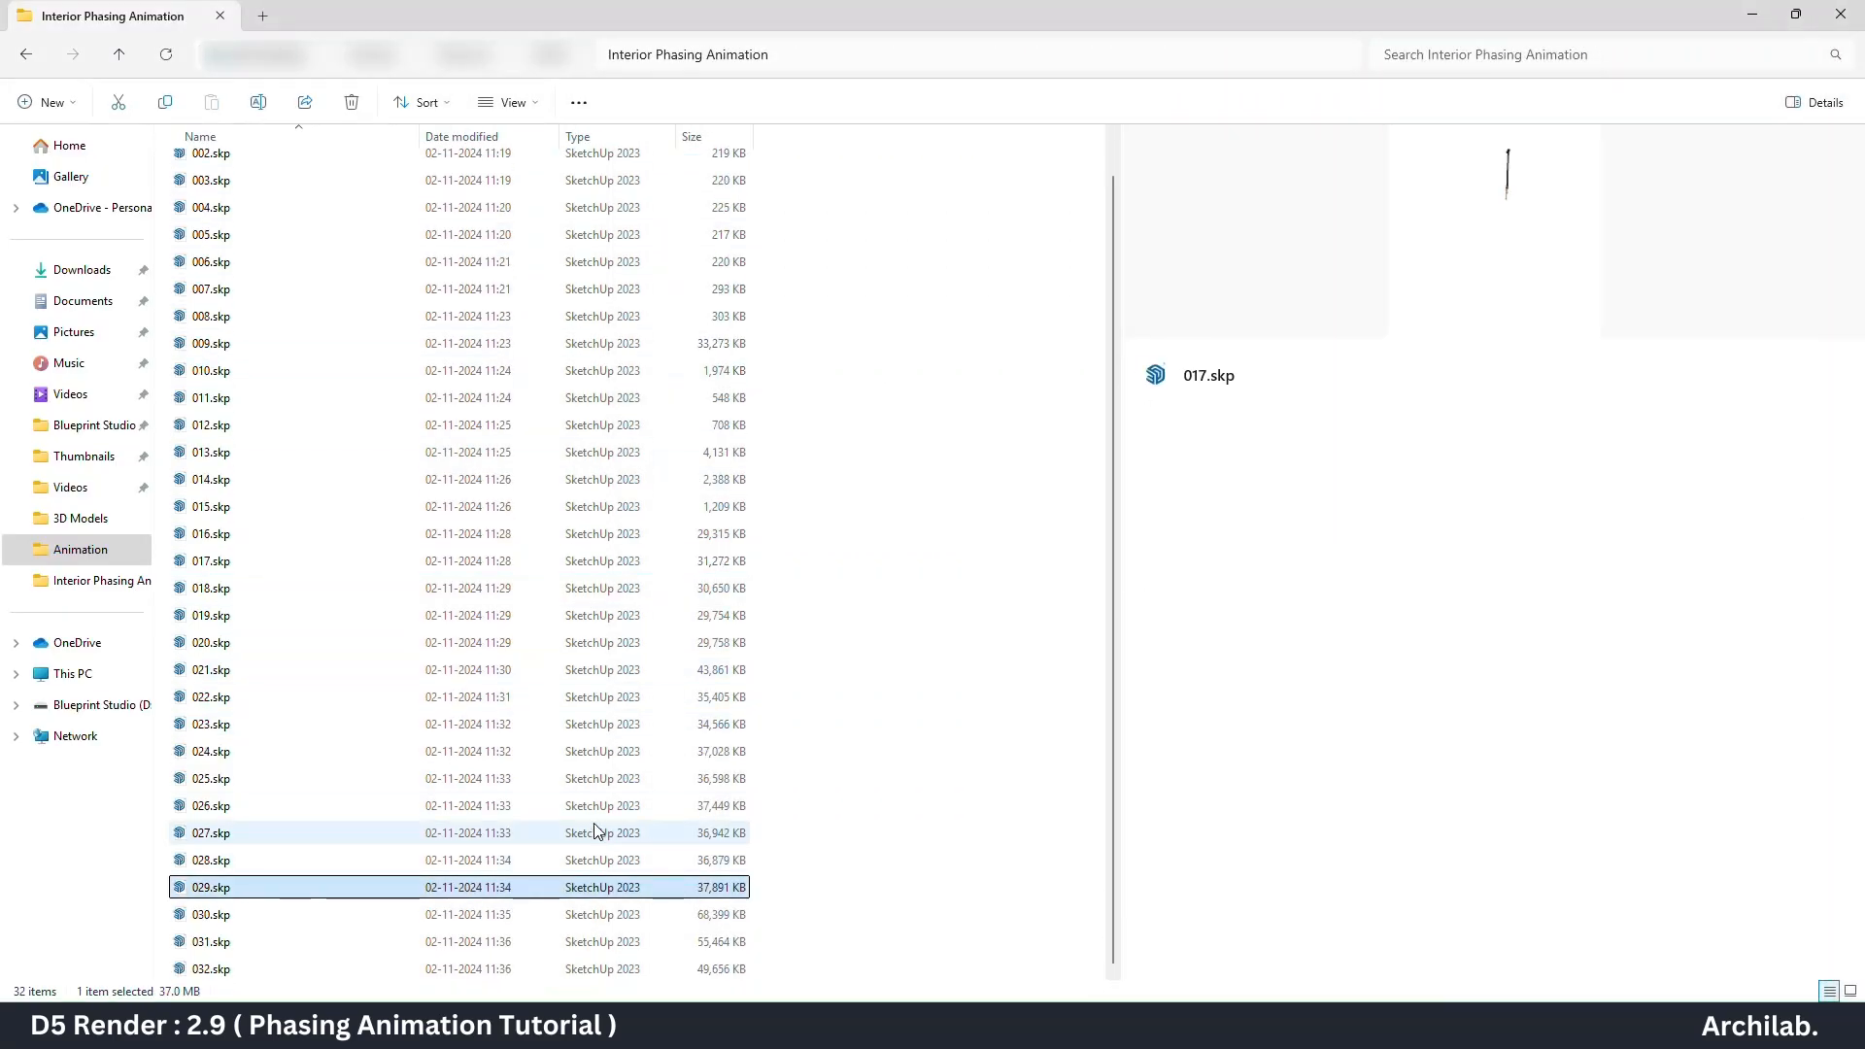
{"action": "left_click", "coordinate": [596, 806]}
{"action": "left_click", "coordinate": [602, 588]}
{"action": "left_click", "coordinate": [600, 671]}
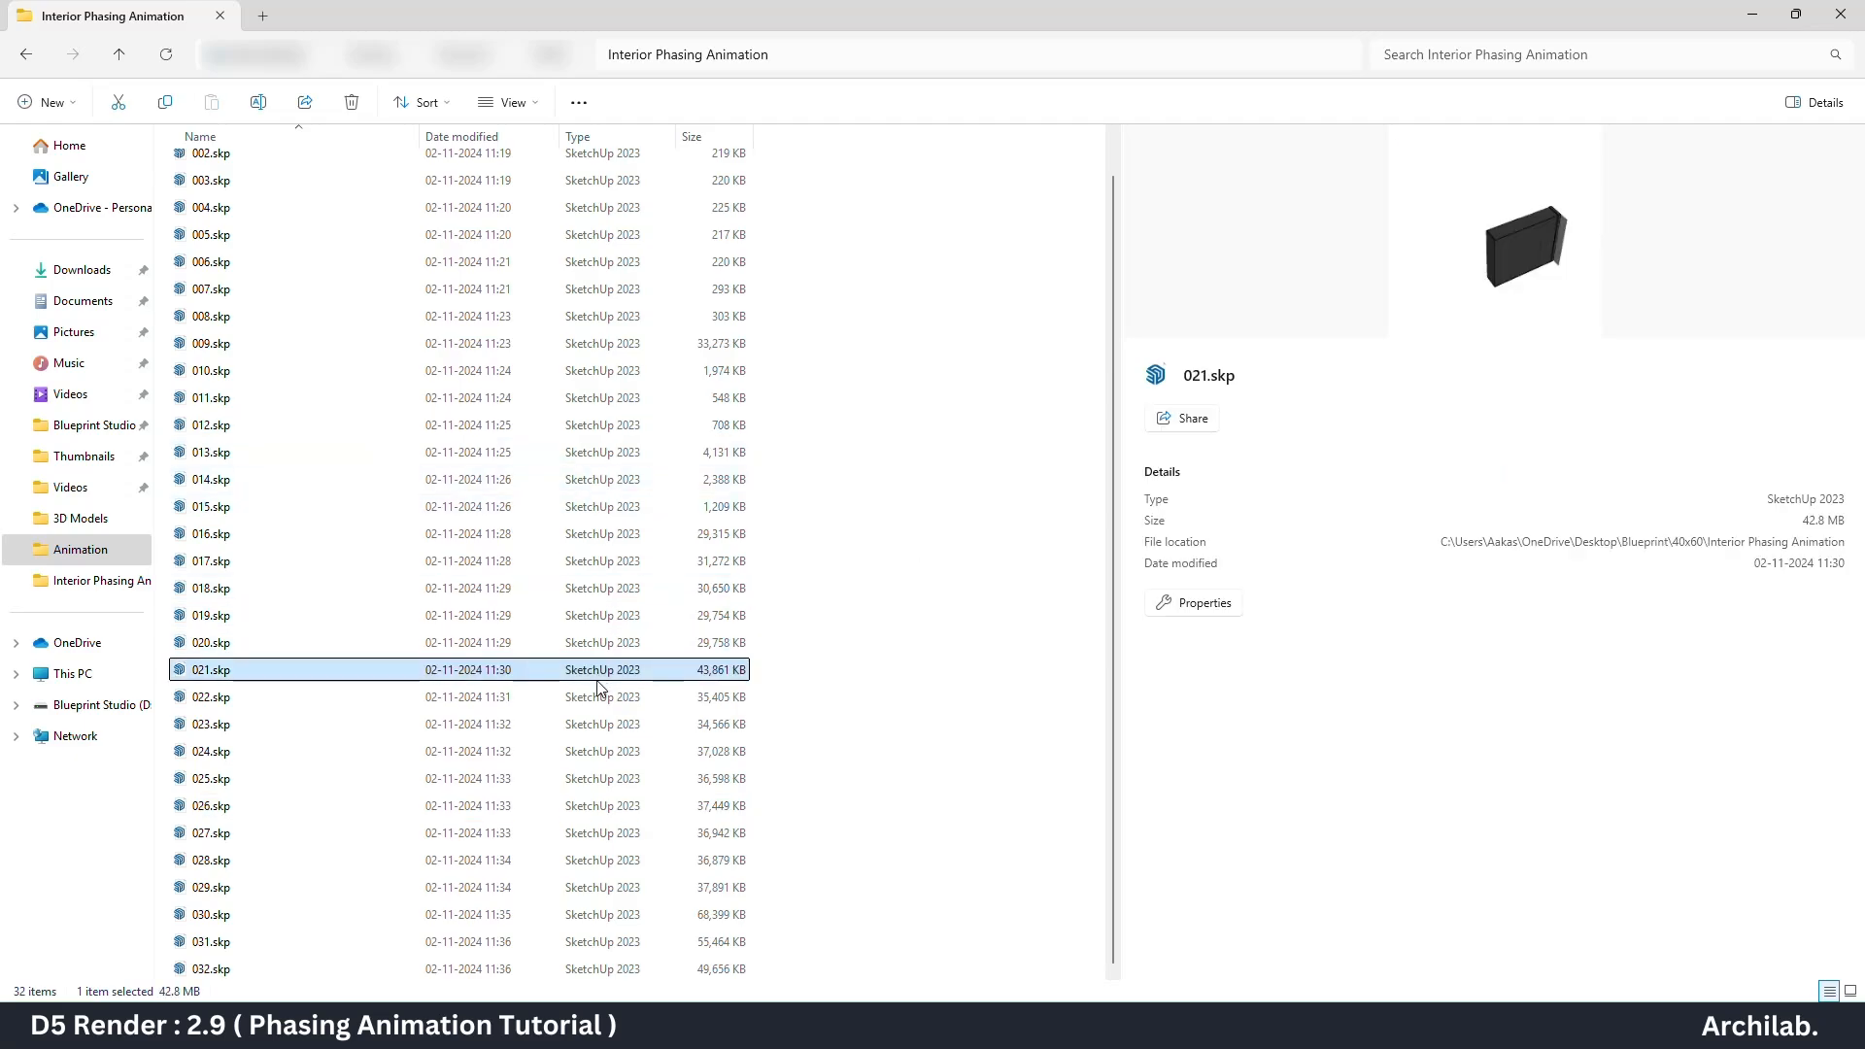
{"action": "left_click", "coordinate": [610, 807]}
Step: Switch to D5 Render and dismiss the Beginner's Guide in the untitled scene
{"action": "key", "text": "super"}
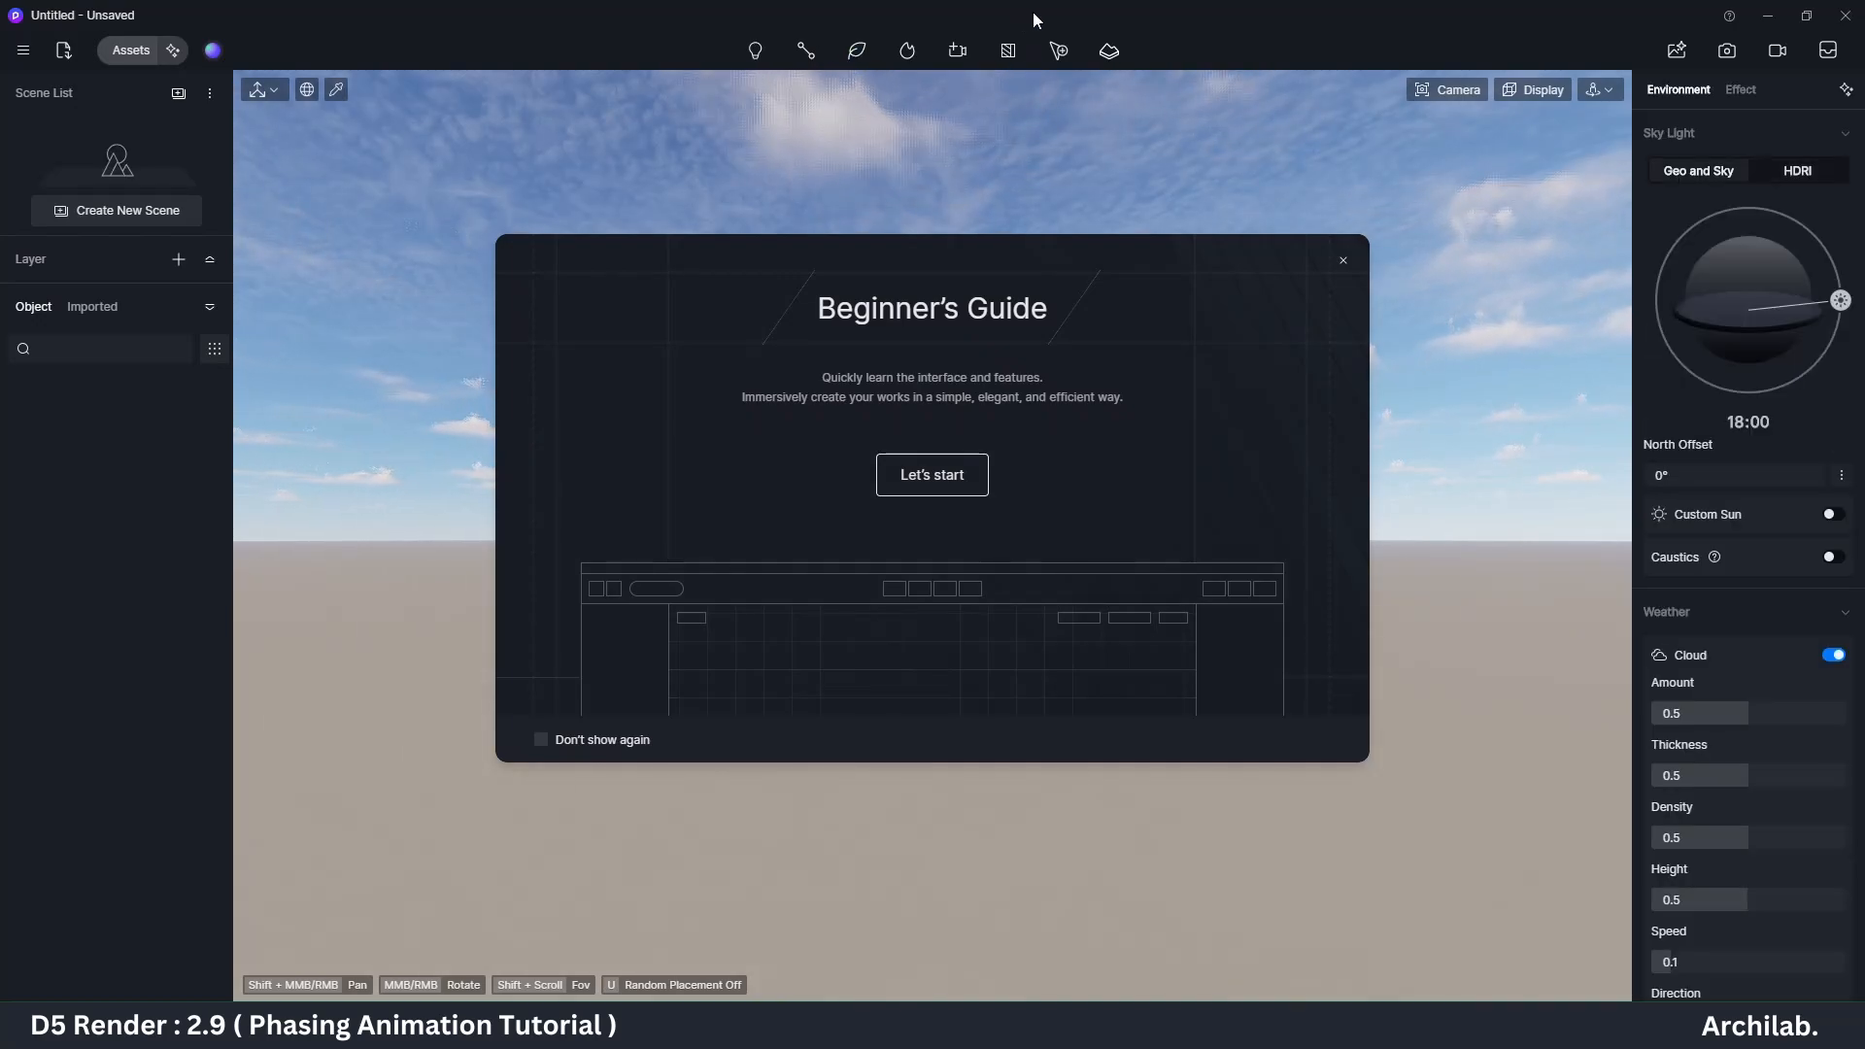
{"action": "left_click", "coordinate": [1343, 260]}
{"action": "right_click_drag", "start_coordinate": [942, 530], "coordinate": [1074, 549]}
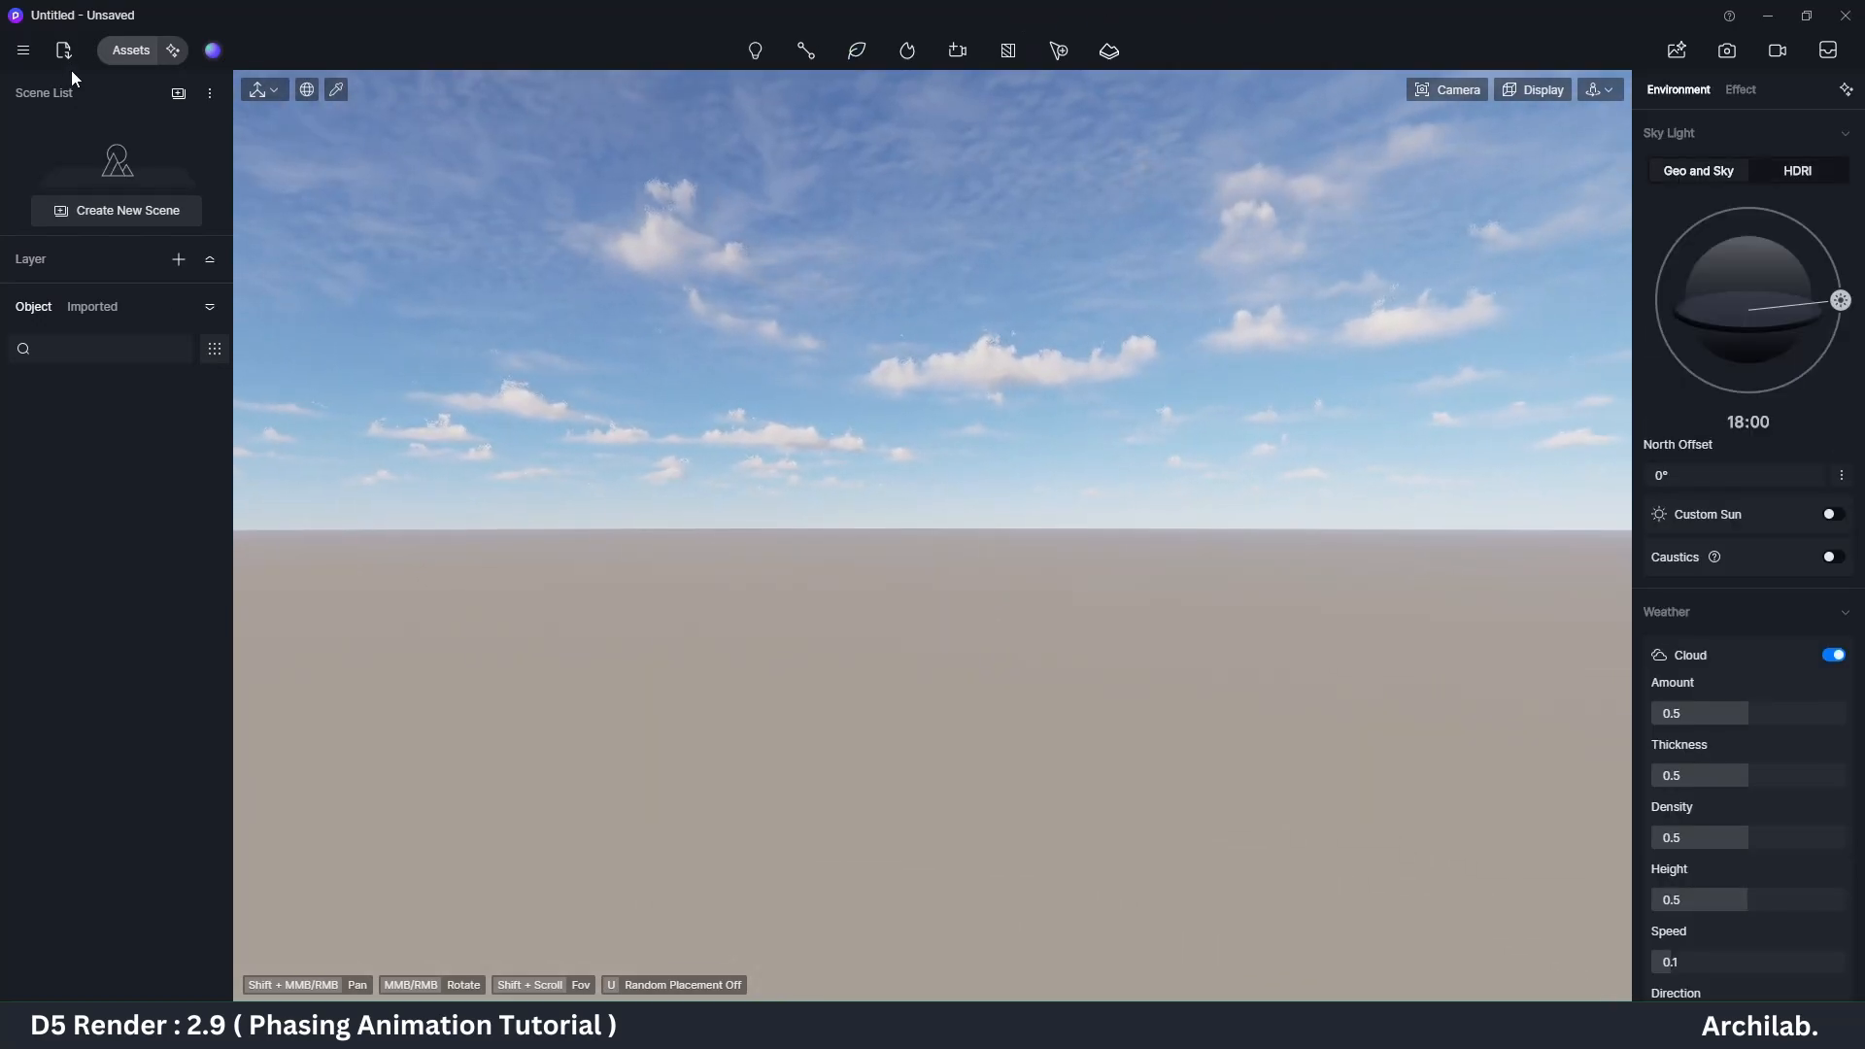
Step: Import all the phase models from 001.skp to 032.skp from the Interior Phasing Animation folder
{"action": "left_click", "coordinate": [65, 52]}
{"action": "left_click", "coordinate": [333, 56]}
{"action": "double_click", "coordinate": [255, 209]}
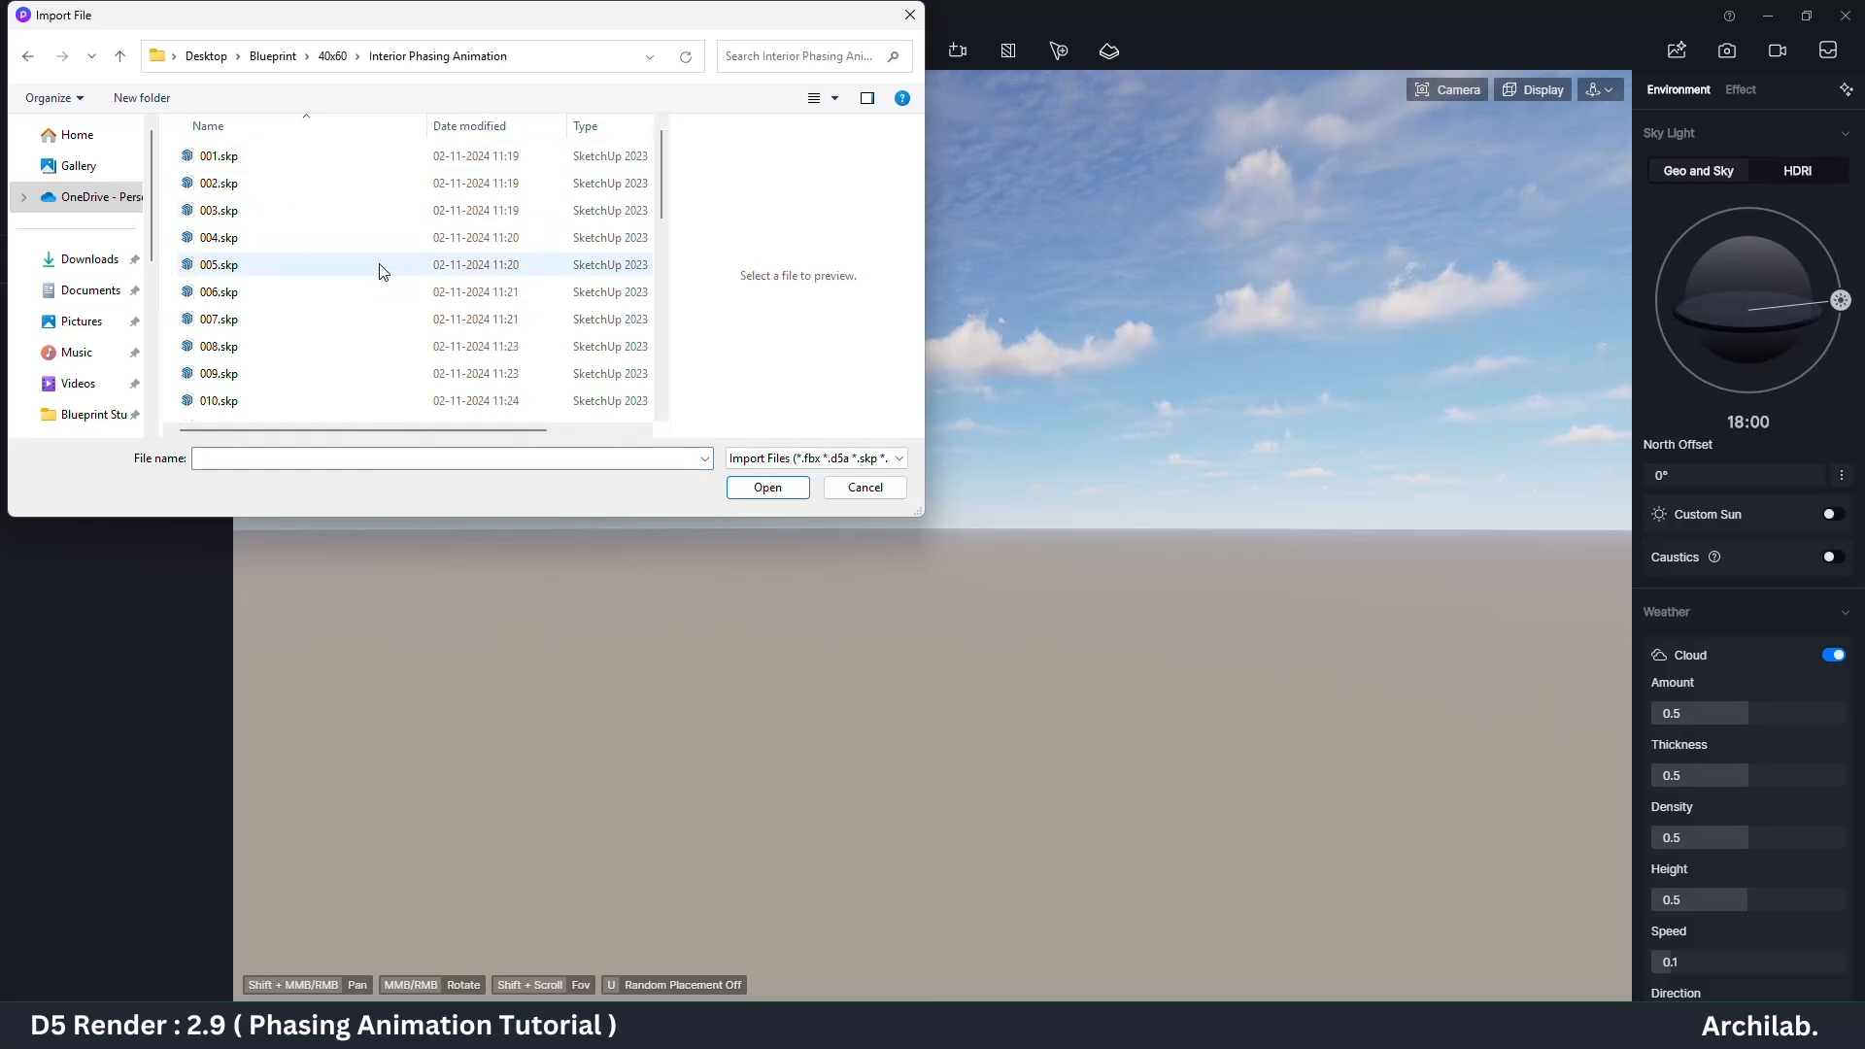
{"action": "left_click", "coordinate": [297, 153]}
{"action": "left_click_drag", "start_coordinate": [666, 211], "coordinate": [667, 396]}
{"action": "left_click", "coordinate": [388, 410], "text": "shift"}
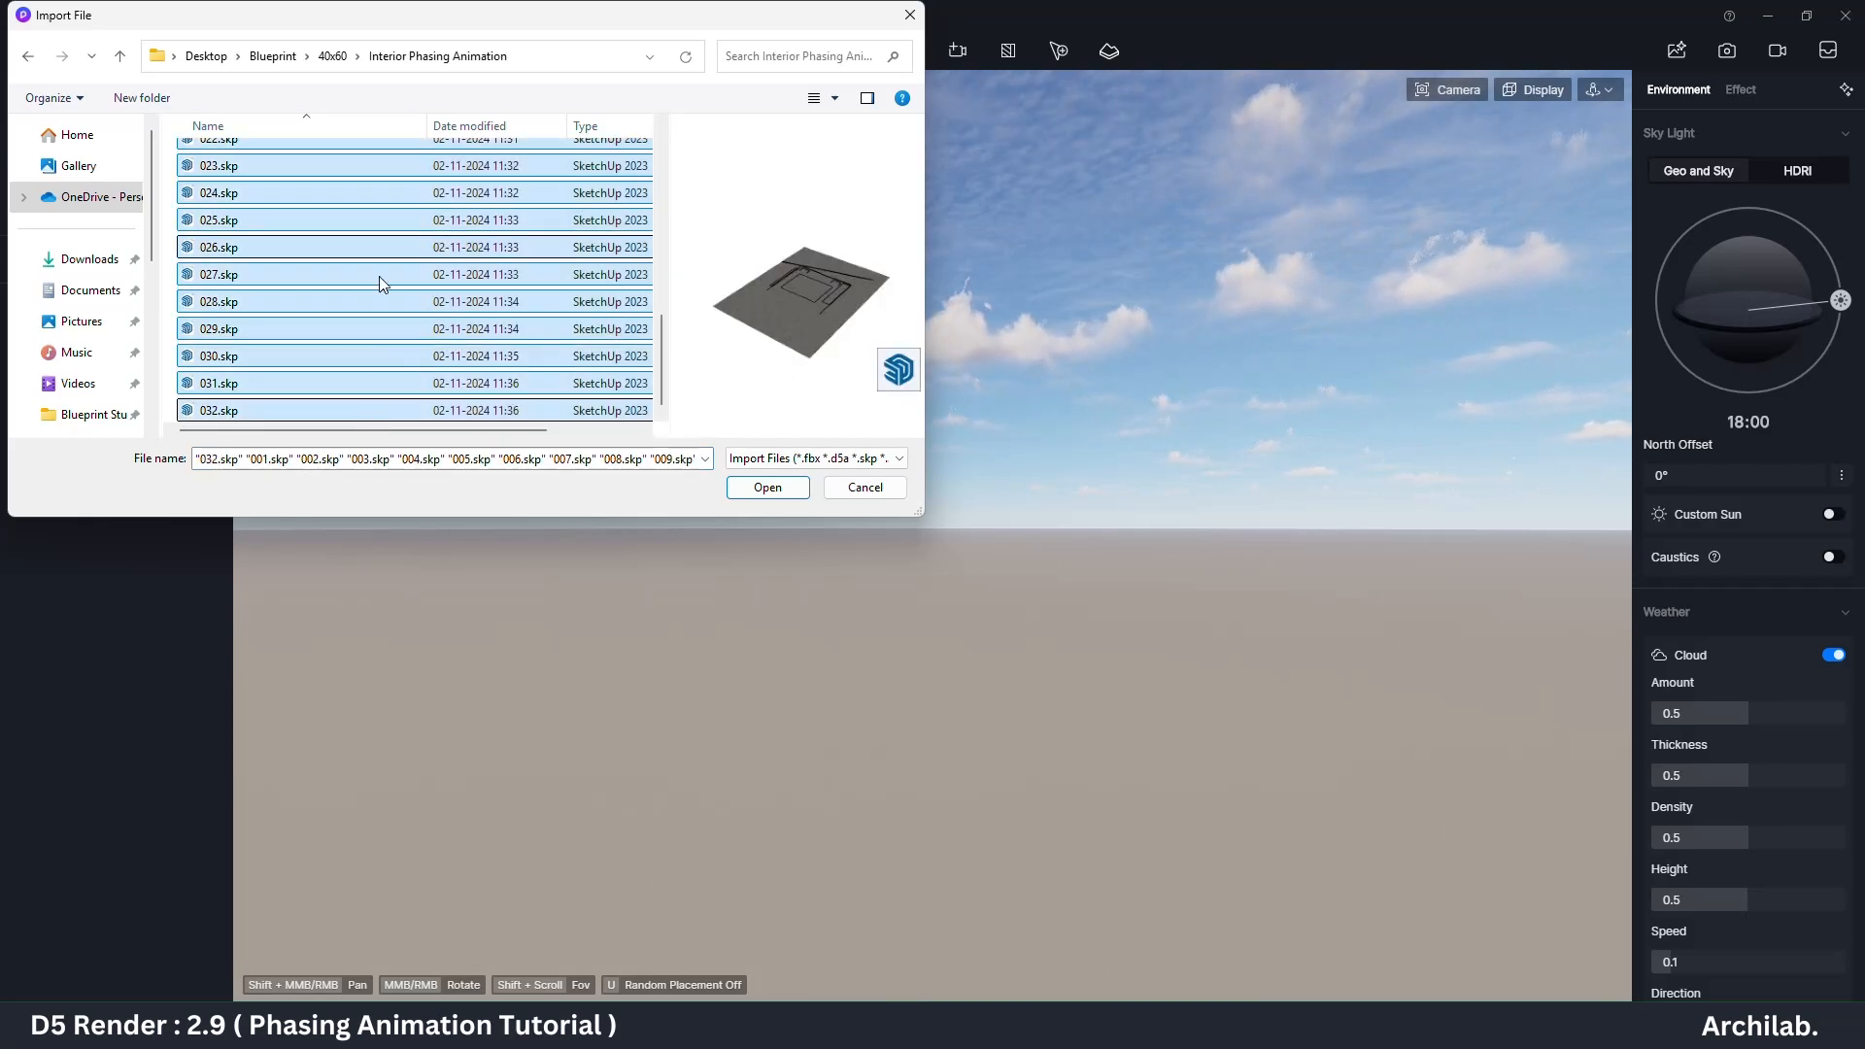
{"action": "left_click", "coordinate": [783, 488]}
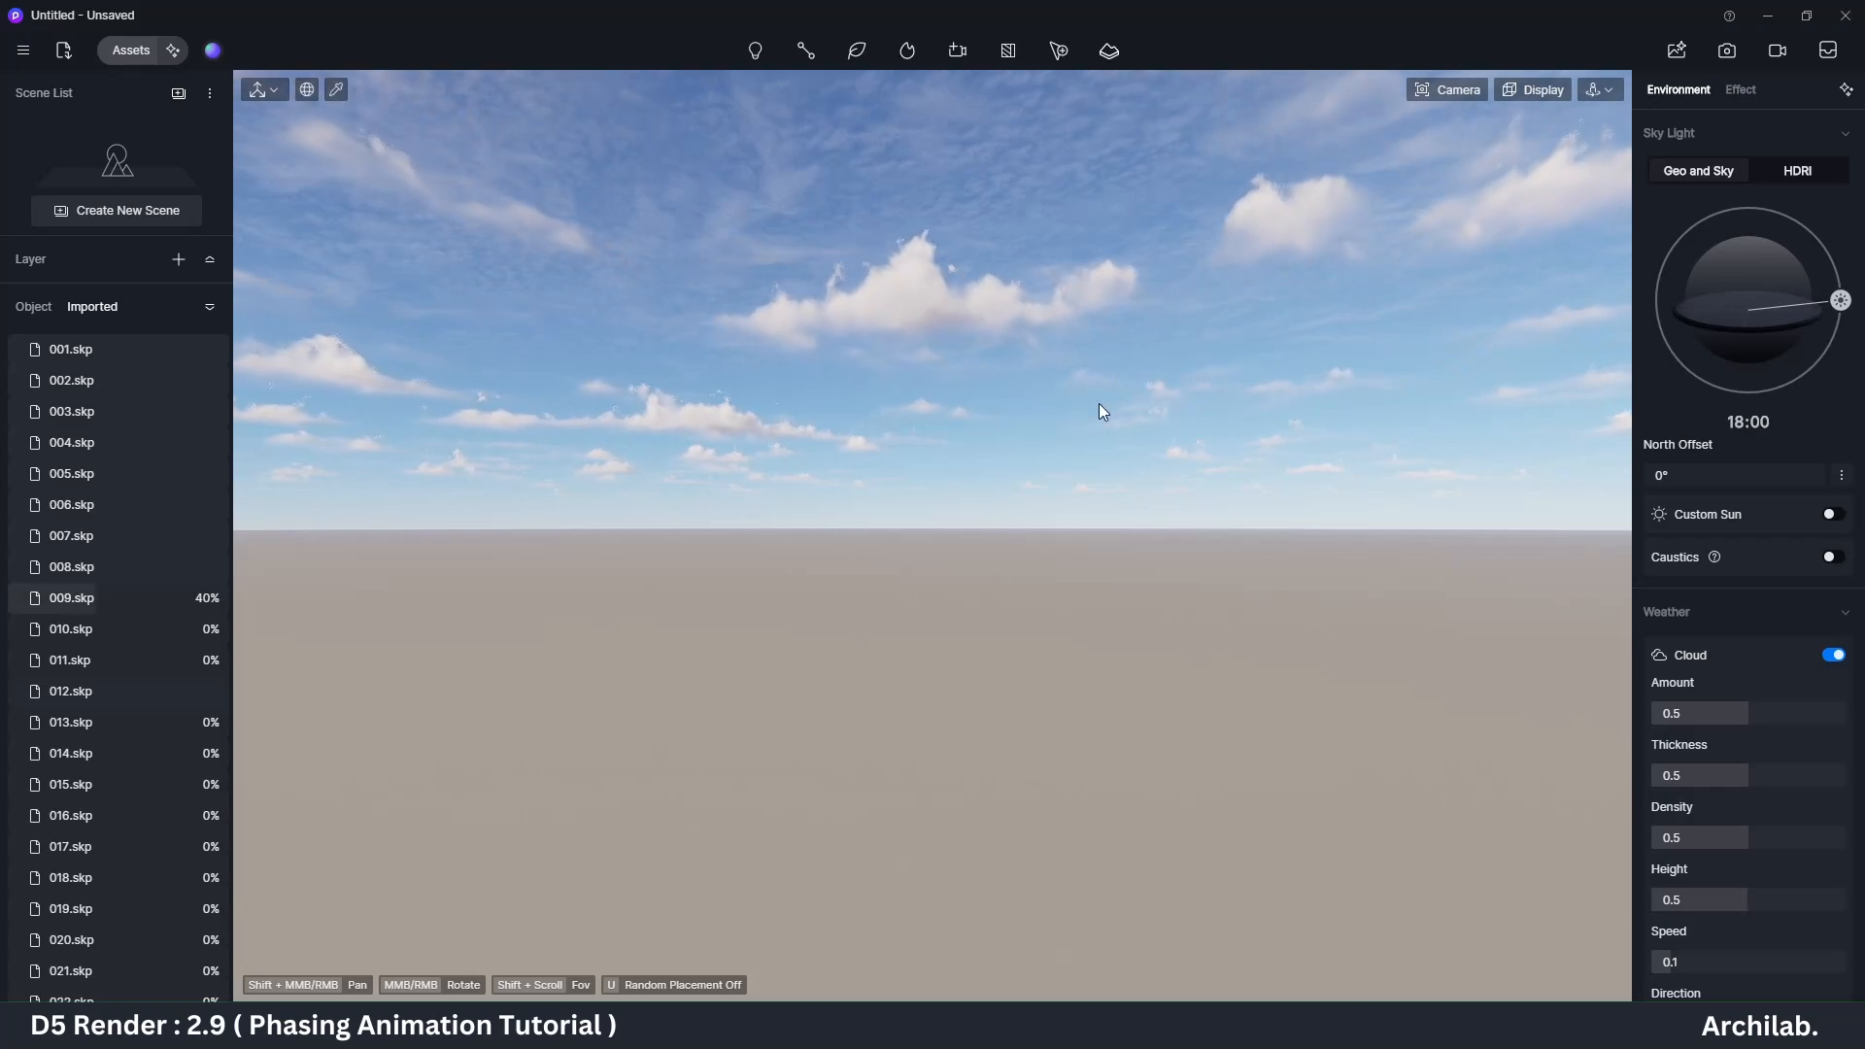
Step: Place the imported 001.skp floor in the scene and move it to its original model position
{"action": "left_click", "coordinate": [1539, 93]}
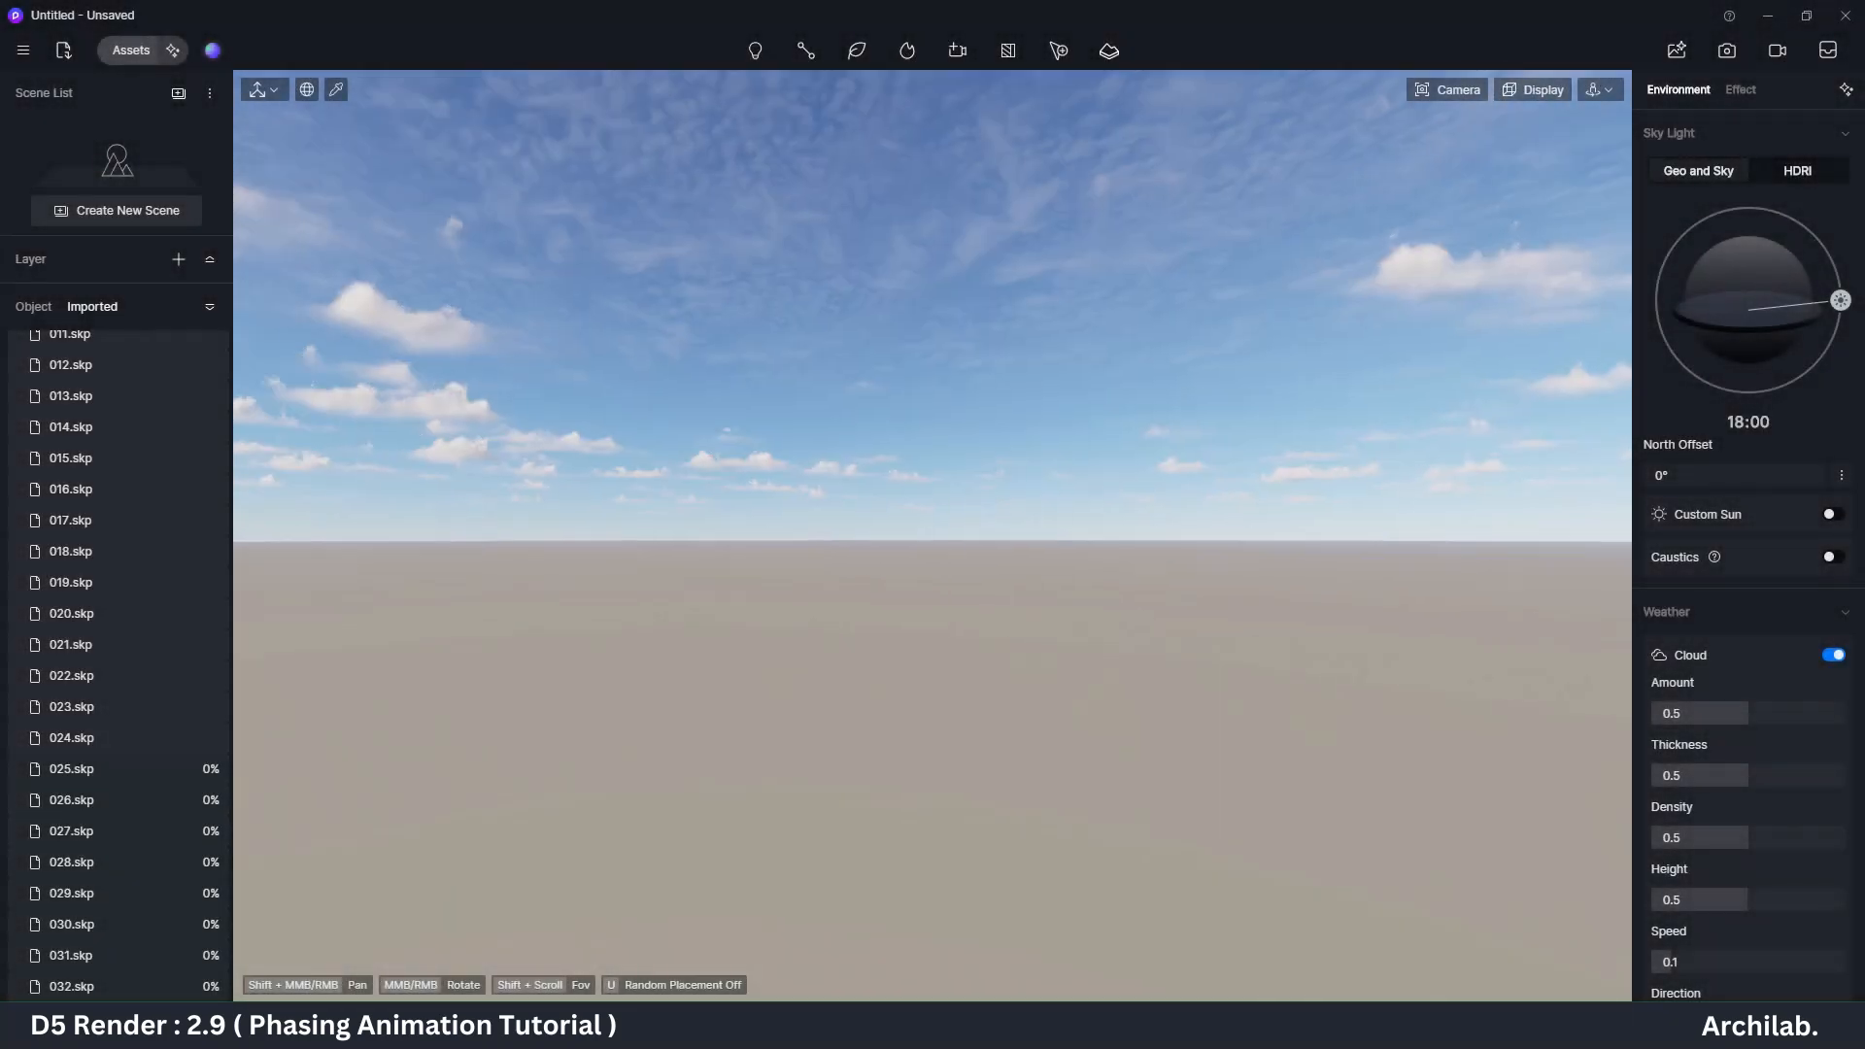
{"action": "mouse_move", "coordinate": [1052, 634]}
{"action": "right_mouse_down"}
{"action": "mouse_move", "coordinate": [1052, 466]}
{"action": "mouse_move", "coordinate": [1052, 634]}
{"action": "right_mouse_up"}
{"action": "scroll", "coordinate": [141, 408], "scroll_direction": "up", "scroll_amount": 5}
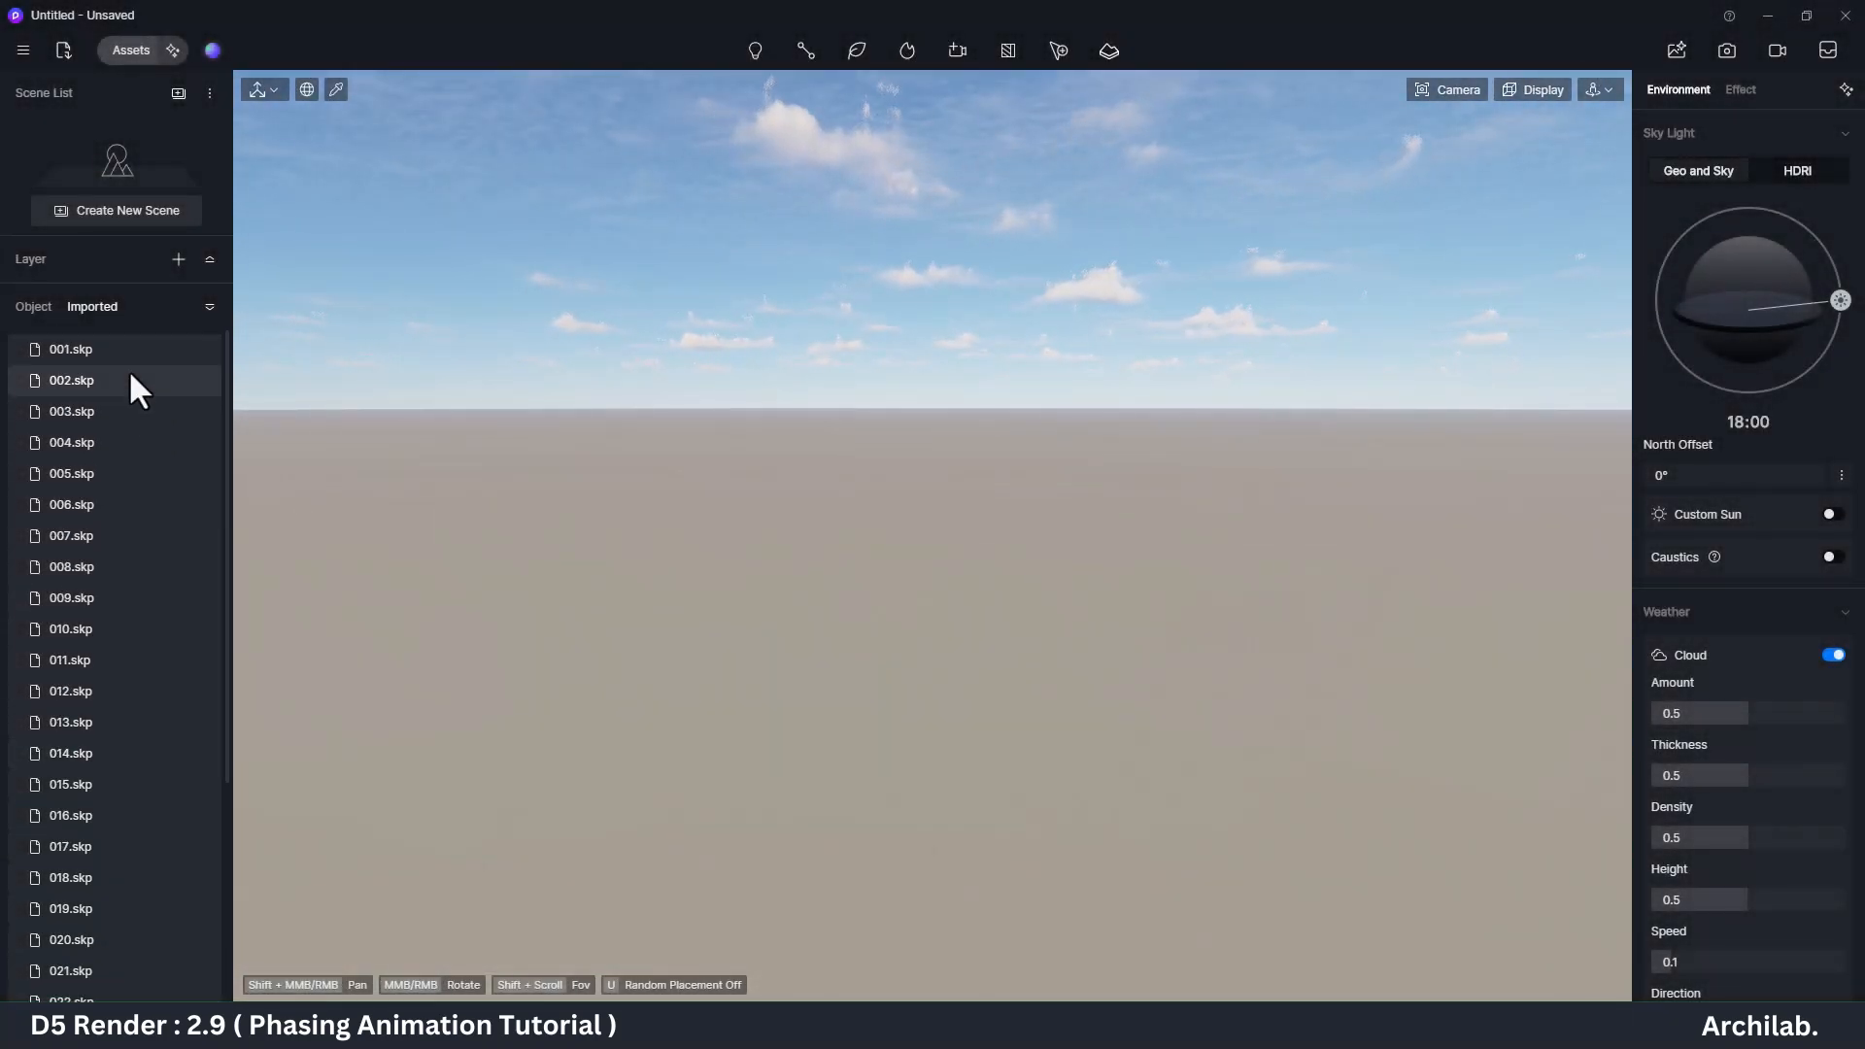
{"action": "left_click", "coordinate": [126, 352]}
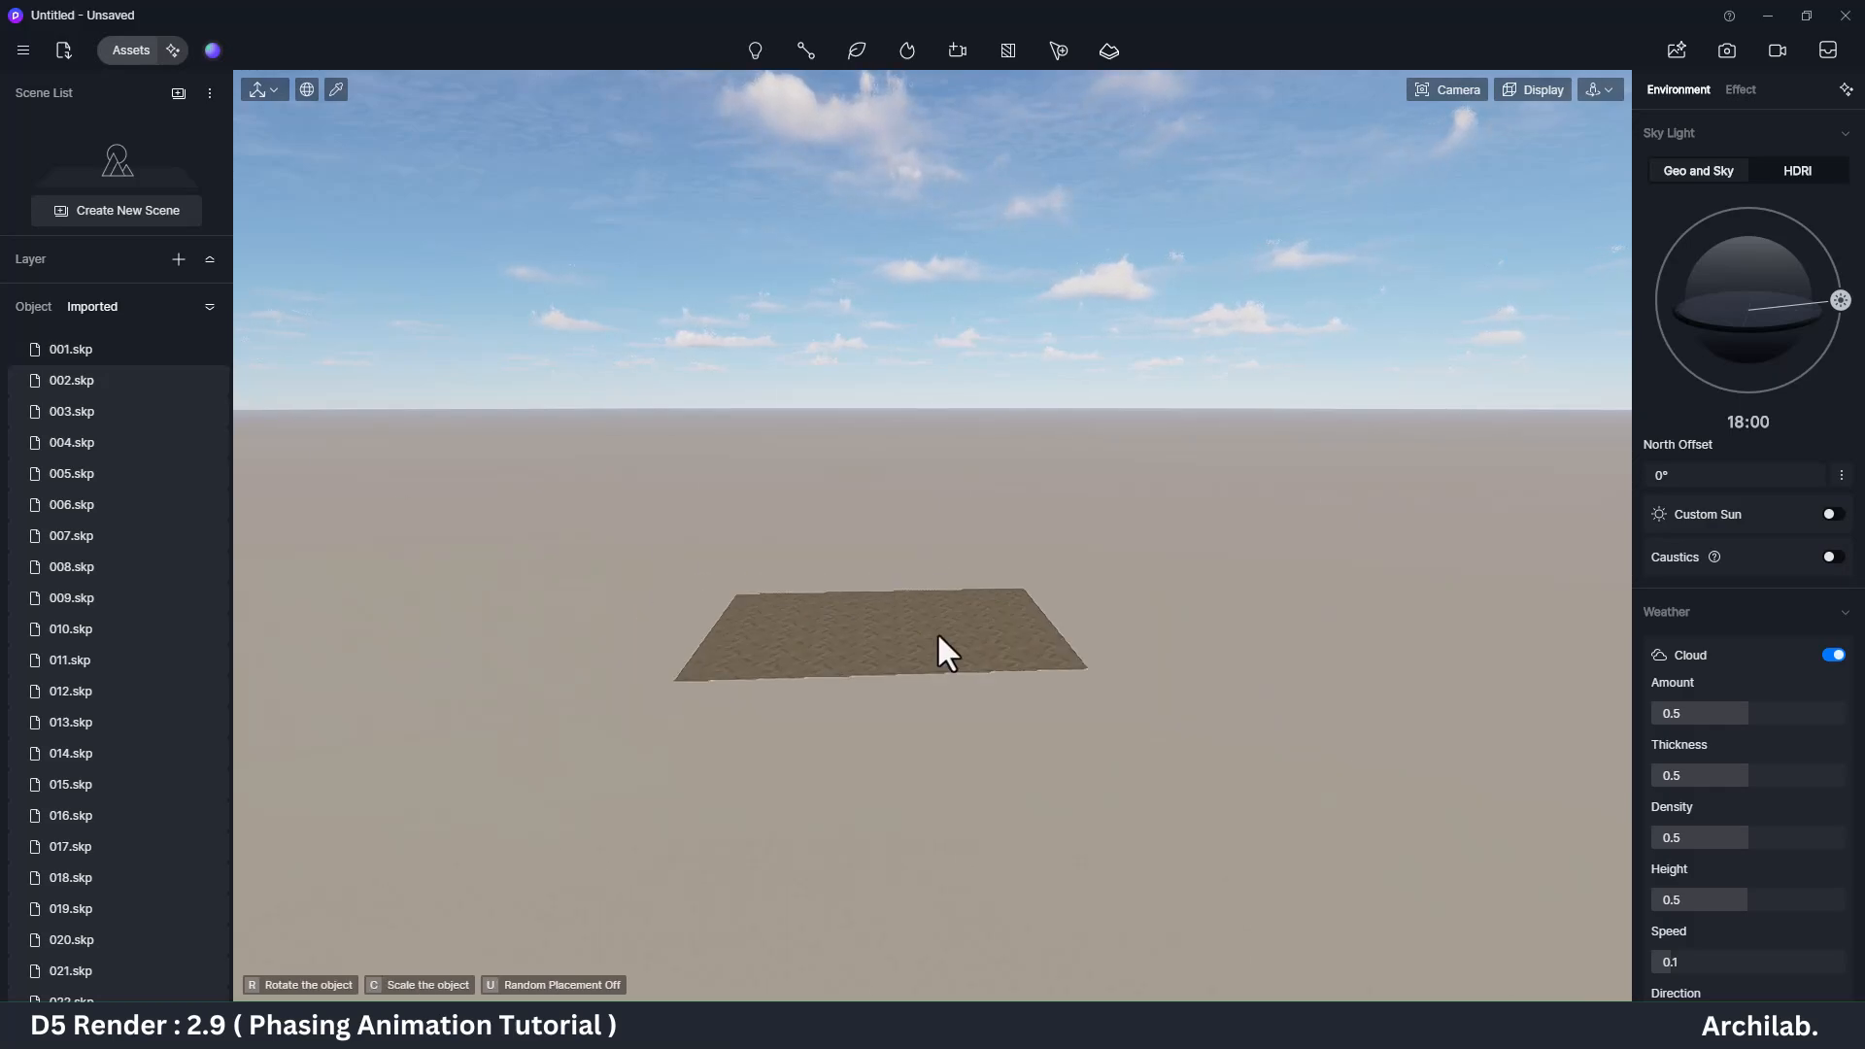
{"action": "left_click", "coordinate": [927, 686]}
{"action": "left_click", "coordinate": [1800, 205]}
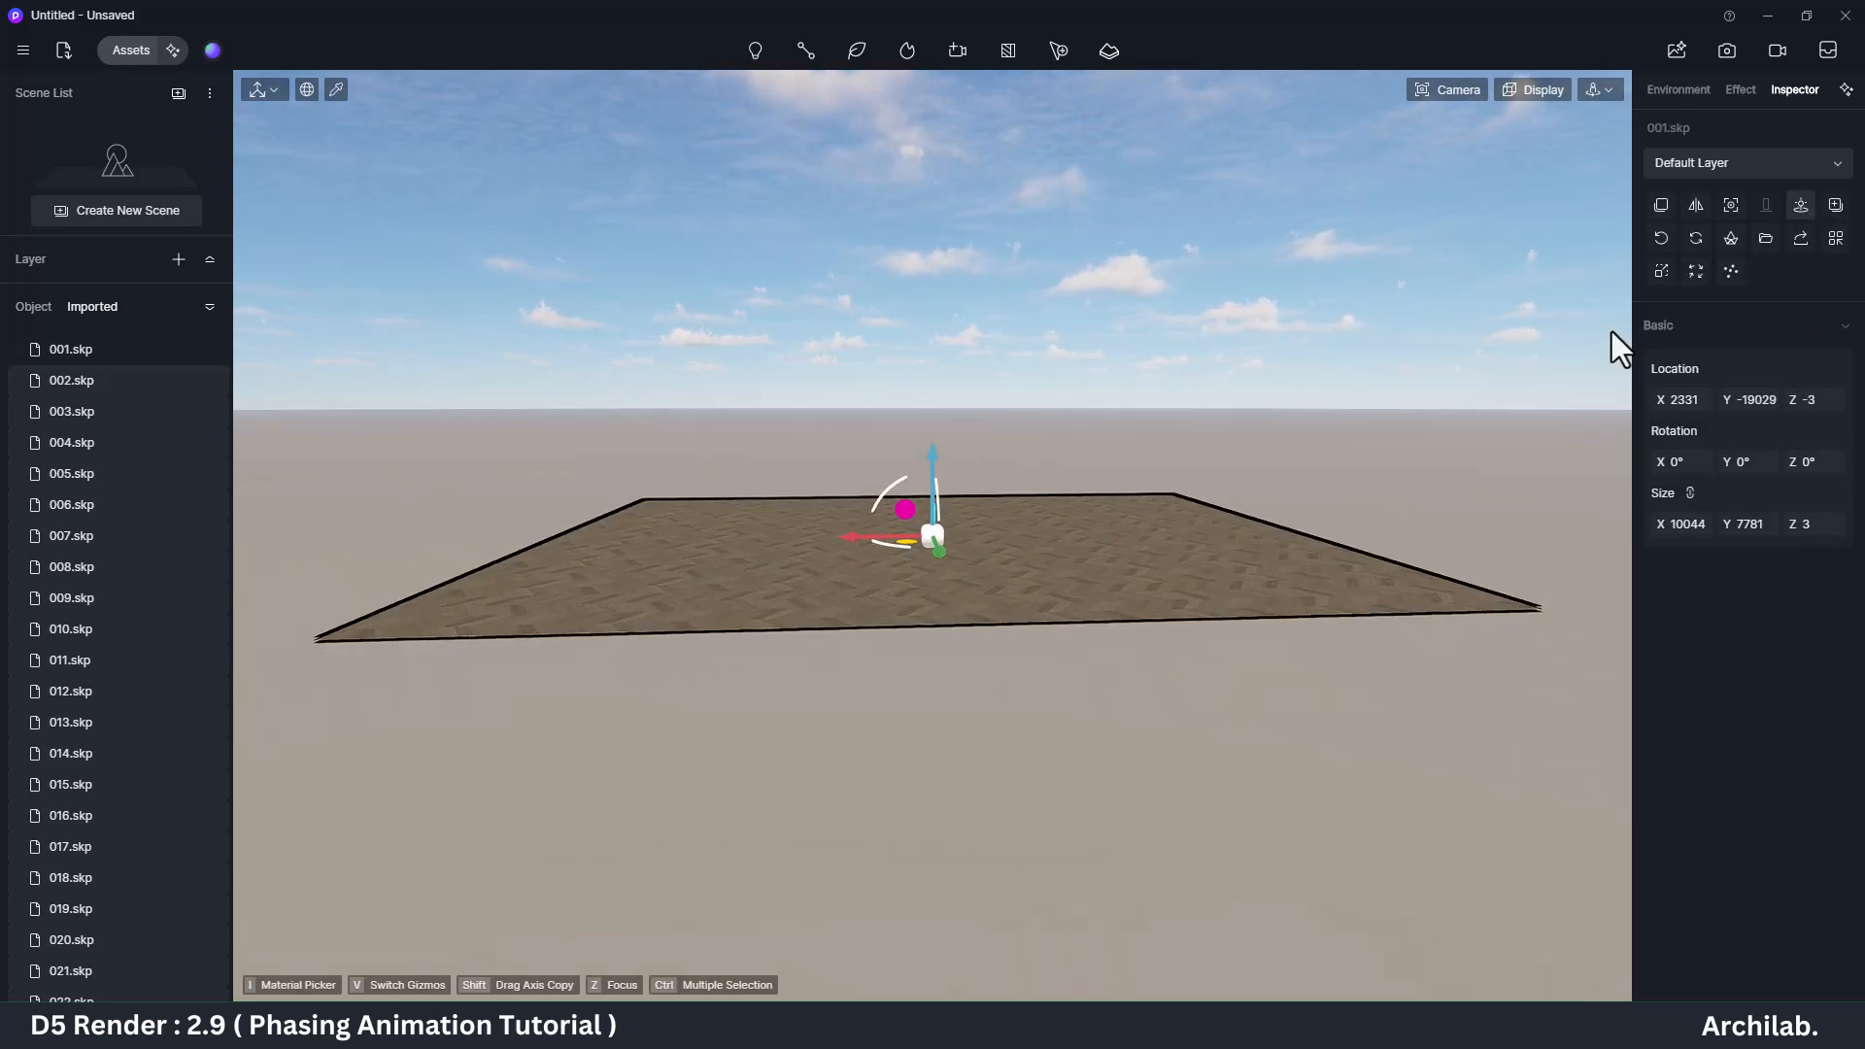
{"action": "key", "text": "Escape"}
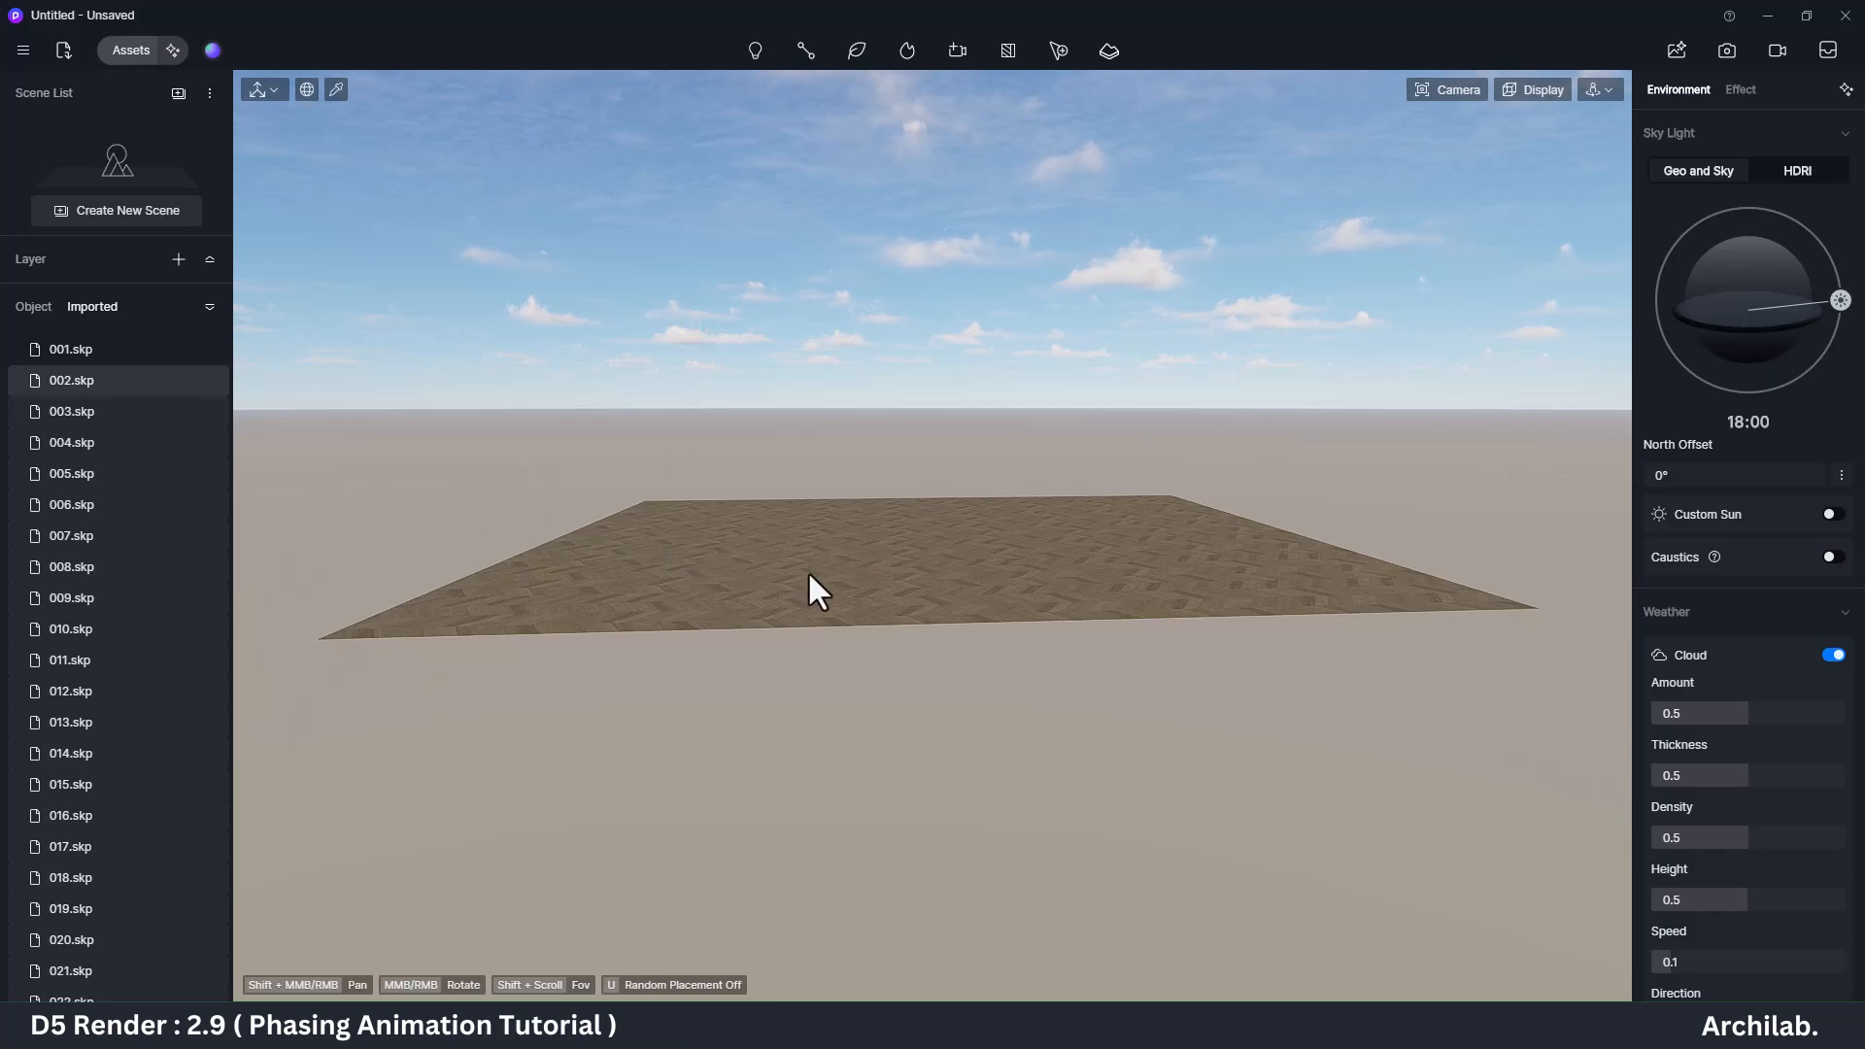
Step: Place the imported 002.skp walls in the scene and move them to their original model position
{"action": "left_click", "coordinate": [911, 544]}
{"action": "left_click", "coordinate": [1800, 205]}
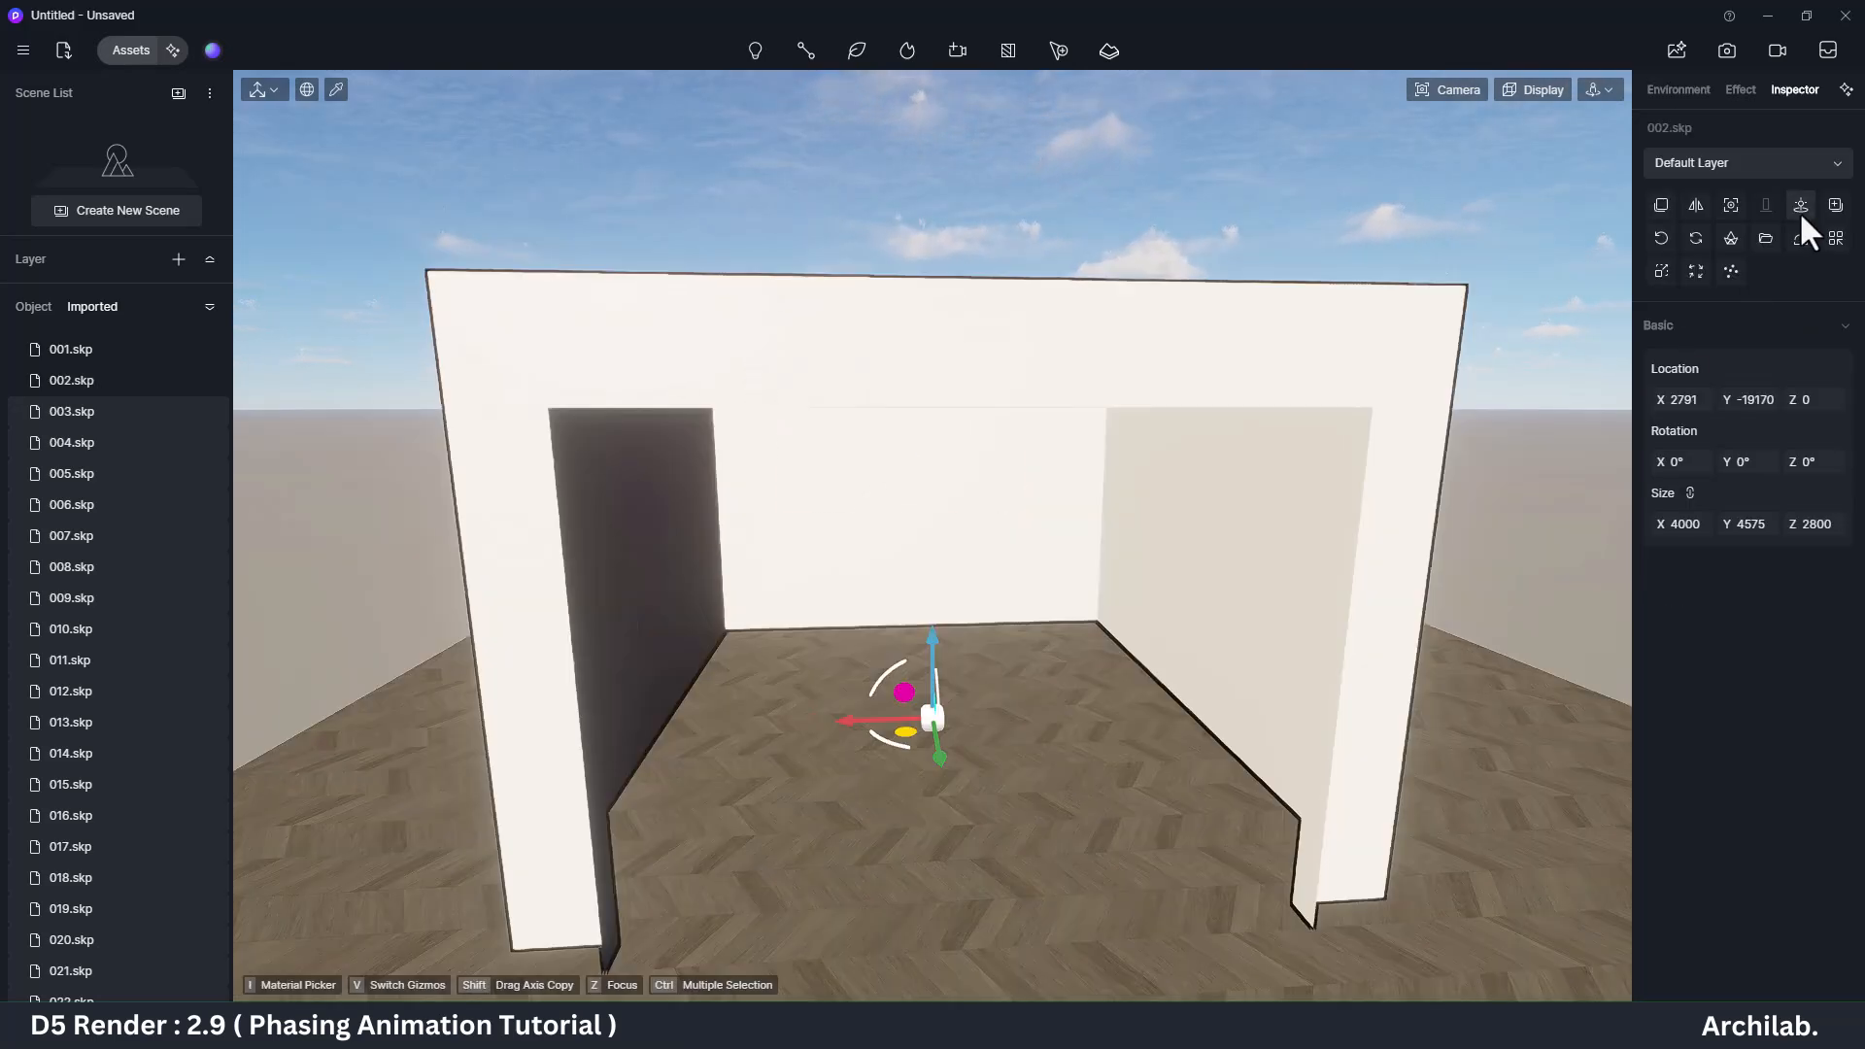
{"action": "key", "text": "Escape"}
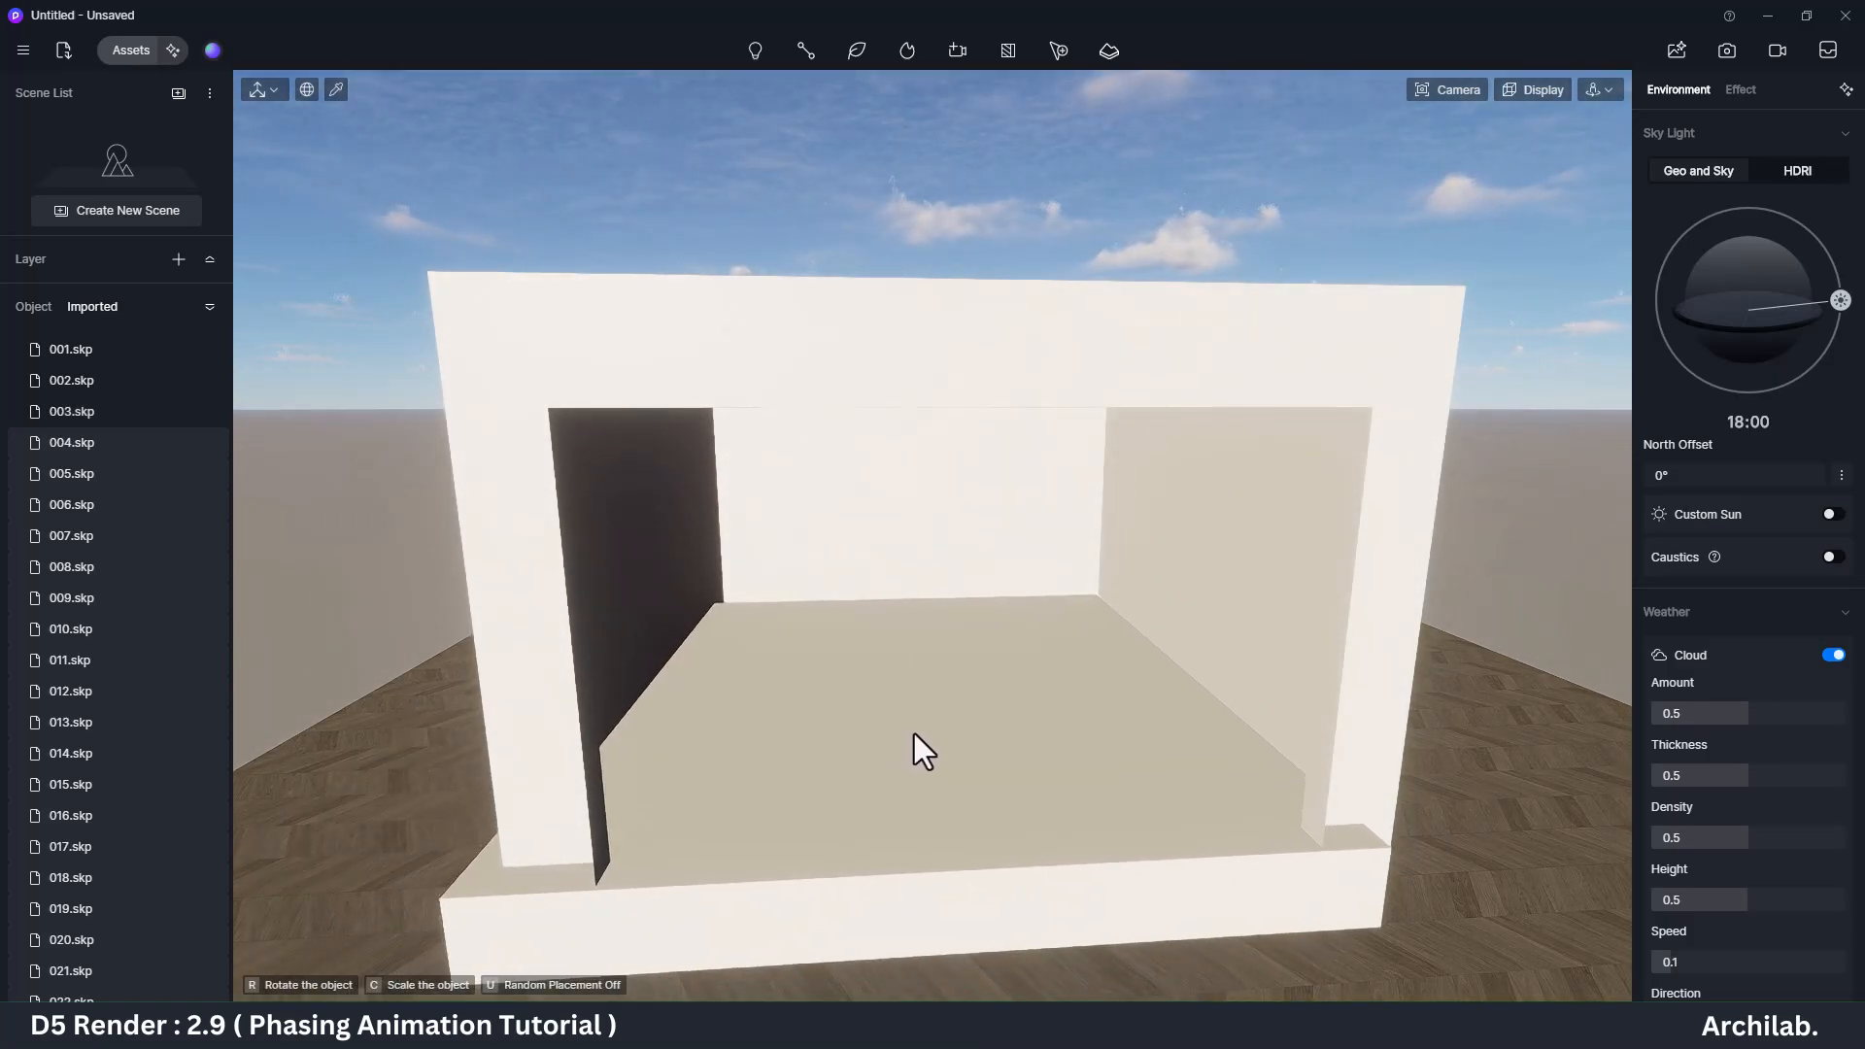
Step: Place the imported 003.skp ceiling in the scene and move it to its original model position
{"action": "left_click", "coordinate": [913, 735]}
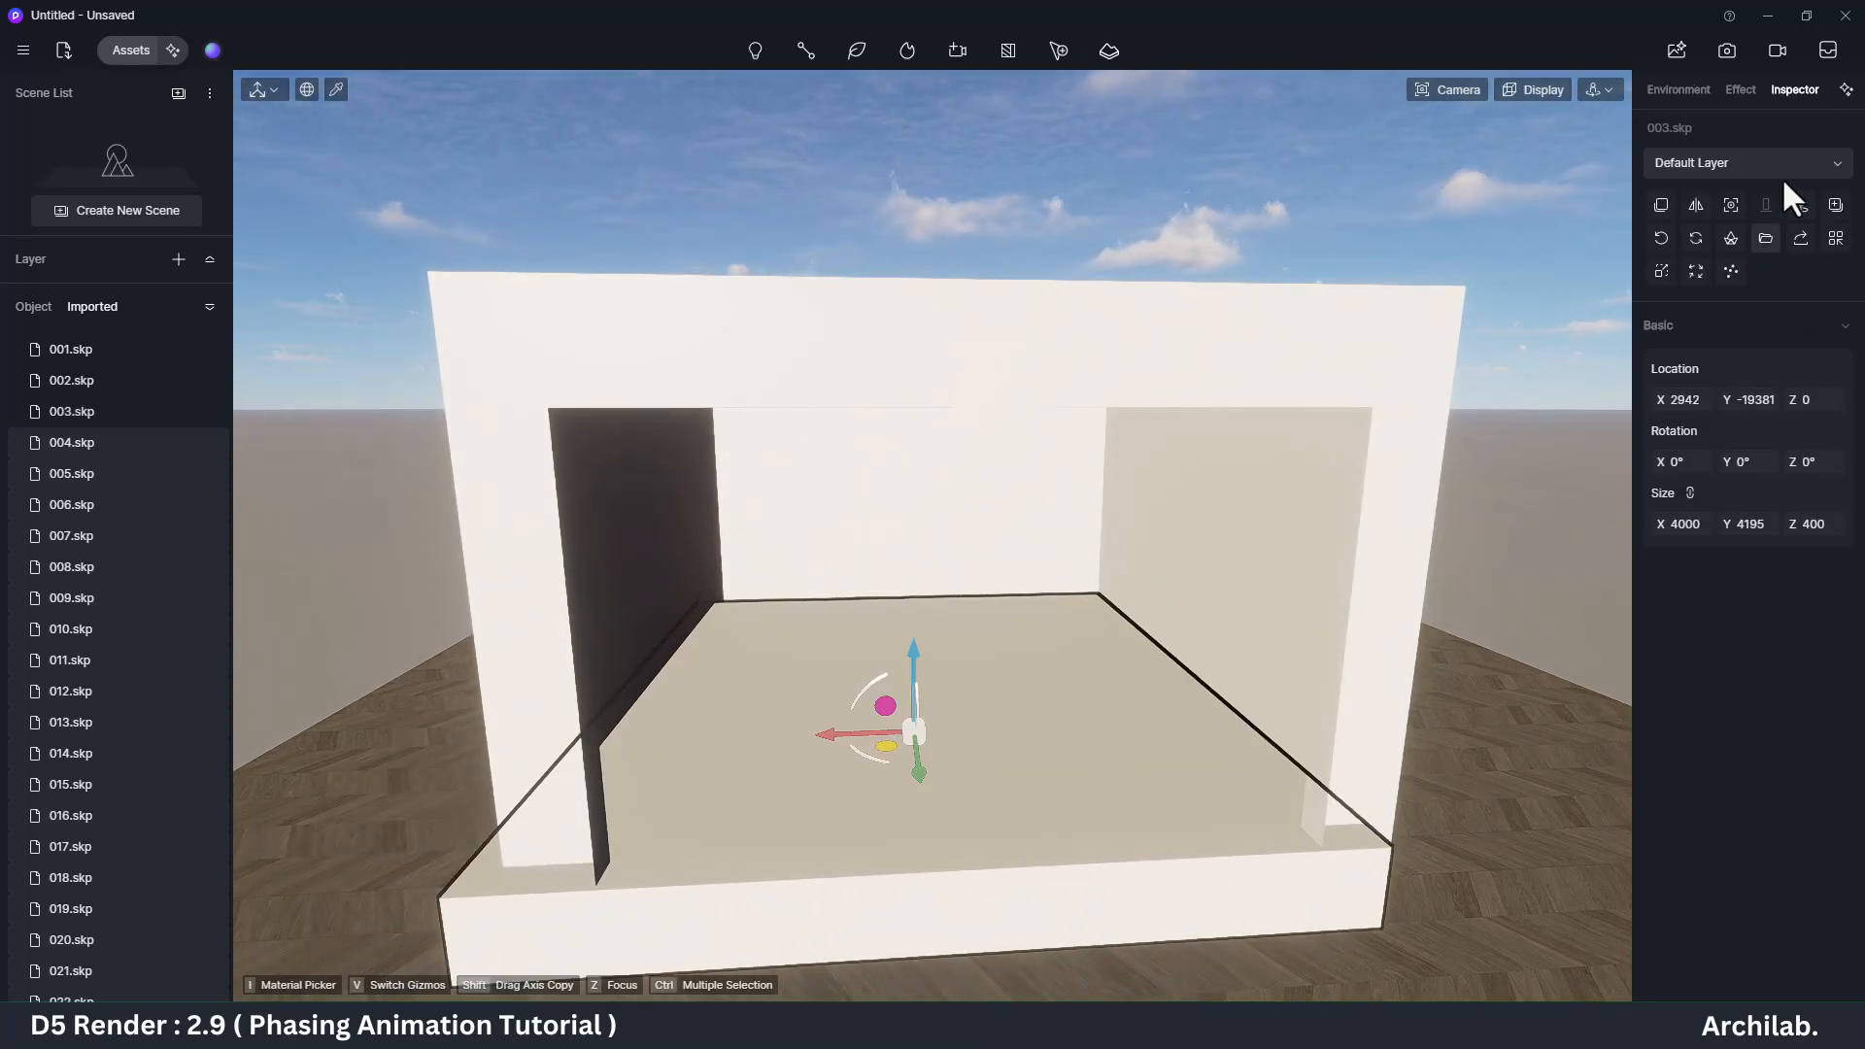
{"action": "left_click", "coordinate": [1800, 207]}
{"action": "key", "text": "Escape"}
Step: Place the imported 004.skp vent strip inside the room and move it to its original model position
{"action": "scroll", "coordinate": [976, 408], "scroll_direction": "up", "scroll_amount": 5}
{"action": "middle_click_drag", "start_coordinate": [975, 408], "coordinate": [906, 742]}
{"action": "scroll", "coordinate": [905, 742], "scroll_direction": "up", "scroll_amount": 5}
{"action": "left_click", "coordinate": [115, 447]}
{"action": "left_click", "coordinate": [873, 691]}
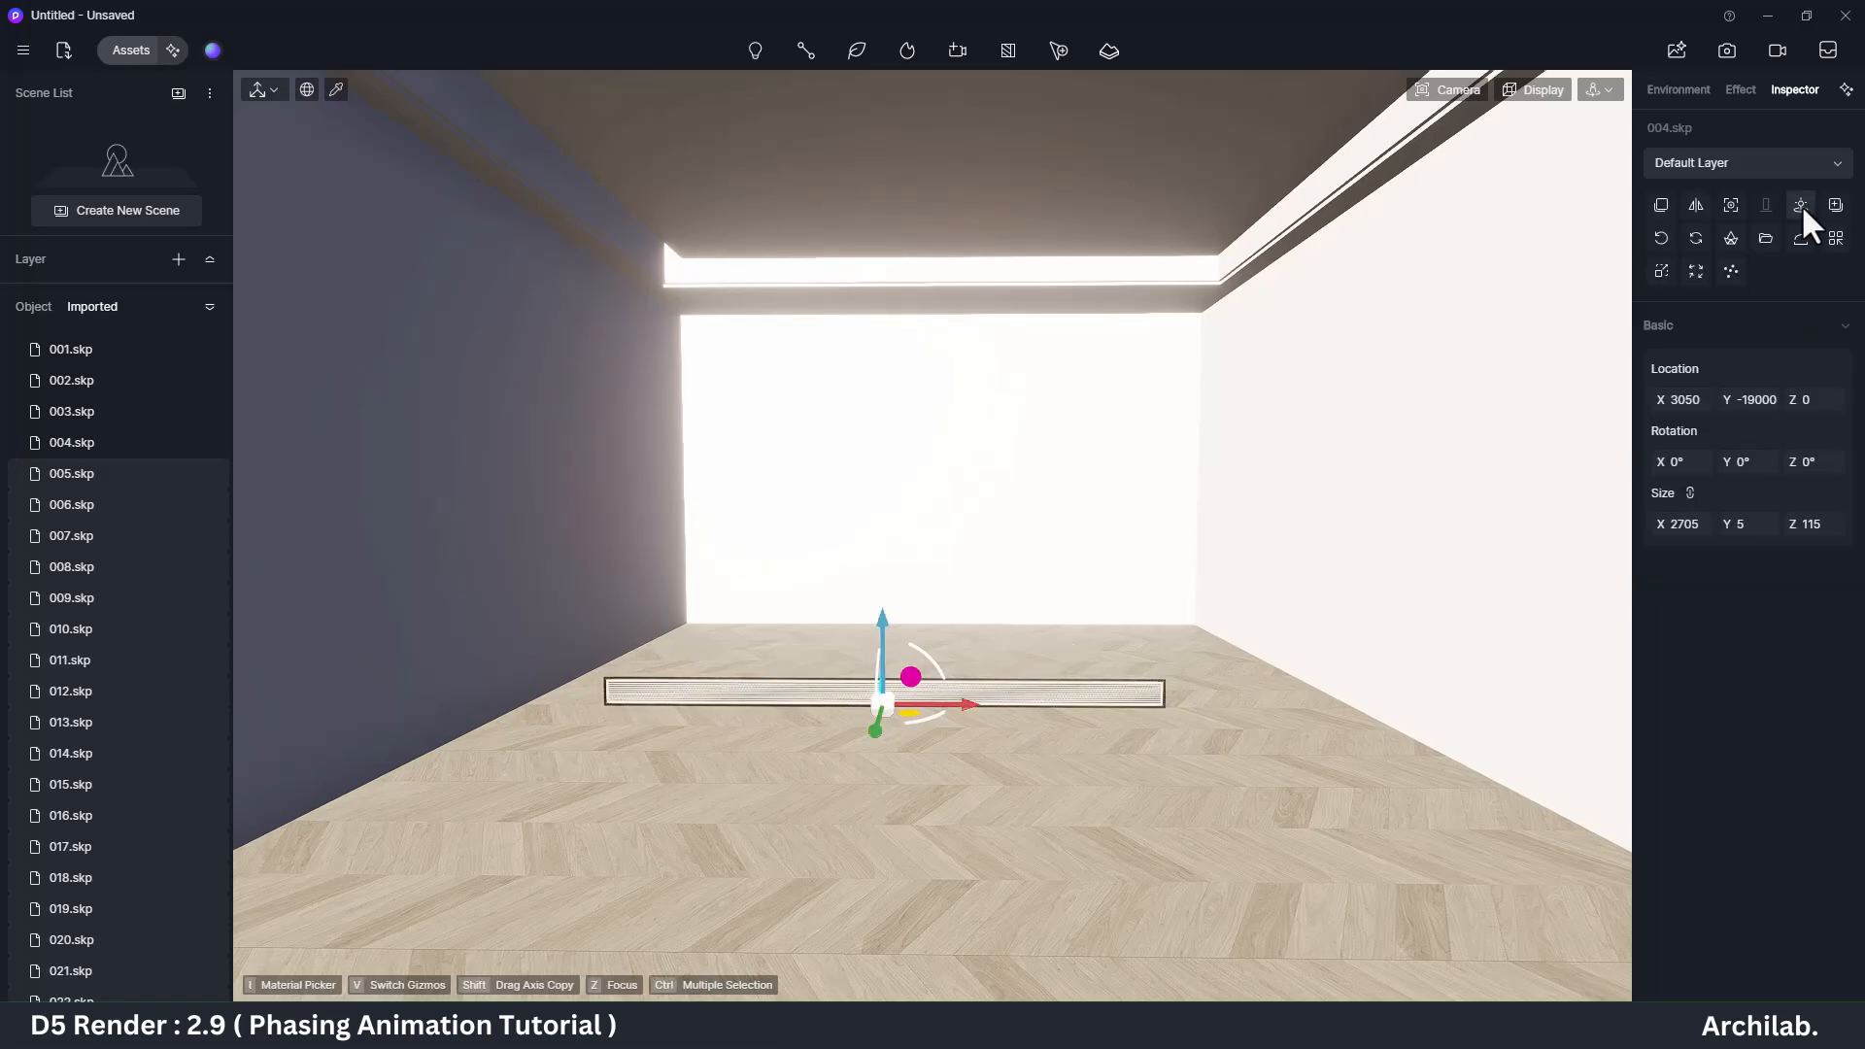
{"action": "left_click", "coordinate": [1800, 205]}
Step: Place the imported 005.skp strip and 006.skp wall panel and move both to their original model positions
{"action": "scroll", "coordinate": [875, 700], "scroll_direction": "down", "scroll_amount": 5}
{"action": "left_click", "coordinate": [864, 865]}
{"action": "left_click", "coordinate": [1800, 206]}
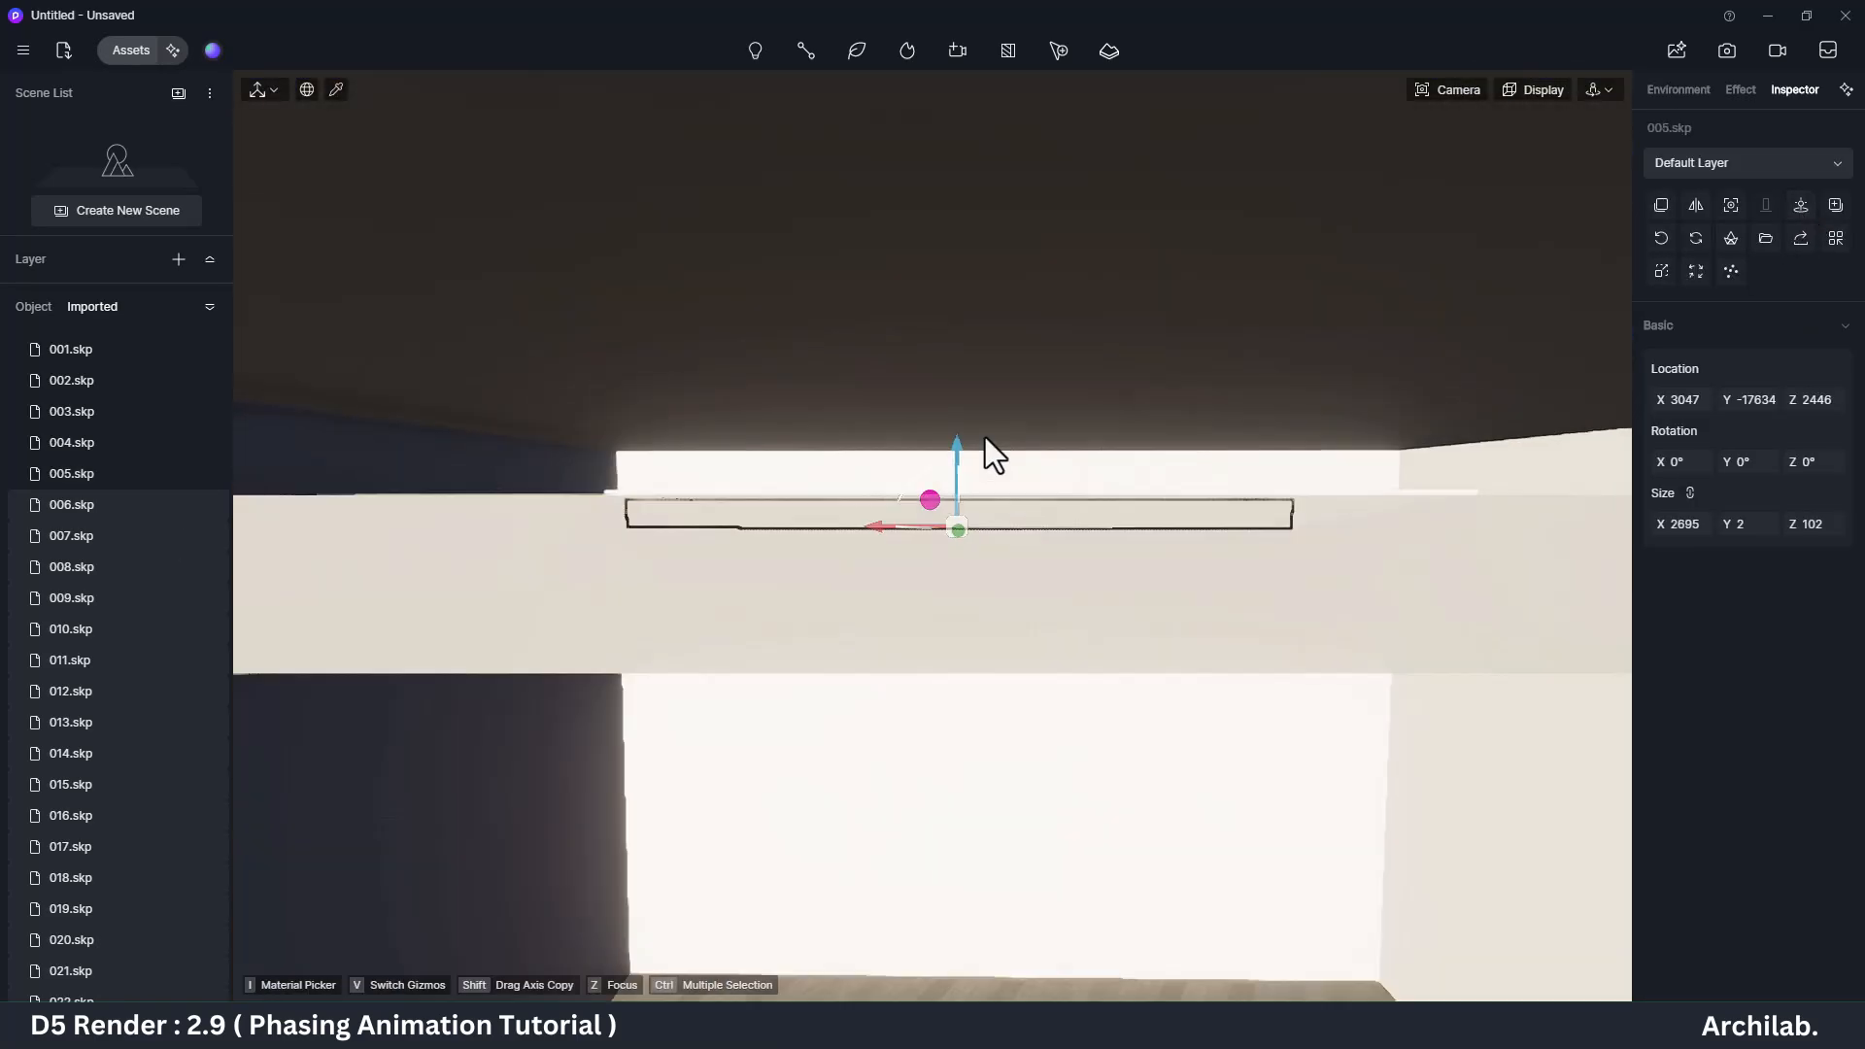
{"action": "scroll", "coordinate": [985, 437], "scroll_direction": "down", "scroll_amount": 5}
{"action": "left_click", "coordinate": [114, 506]}
{"action": "left_click", "coordinate": [876, 791]}
{"action": "left_click", "coordinate": [1800, 205]}
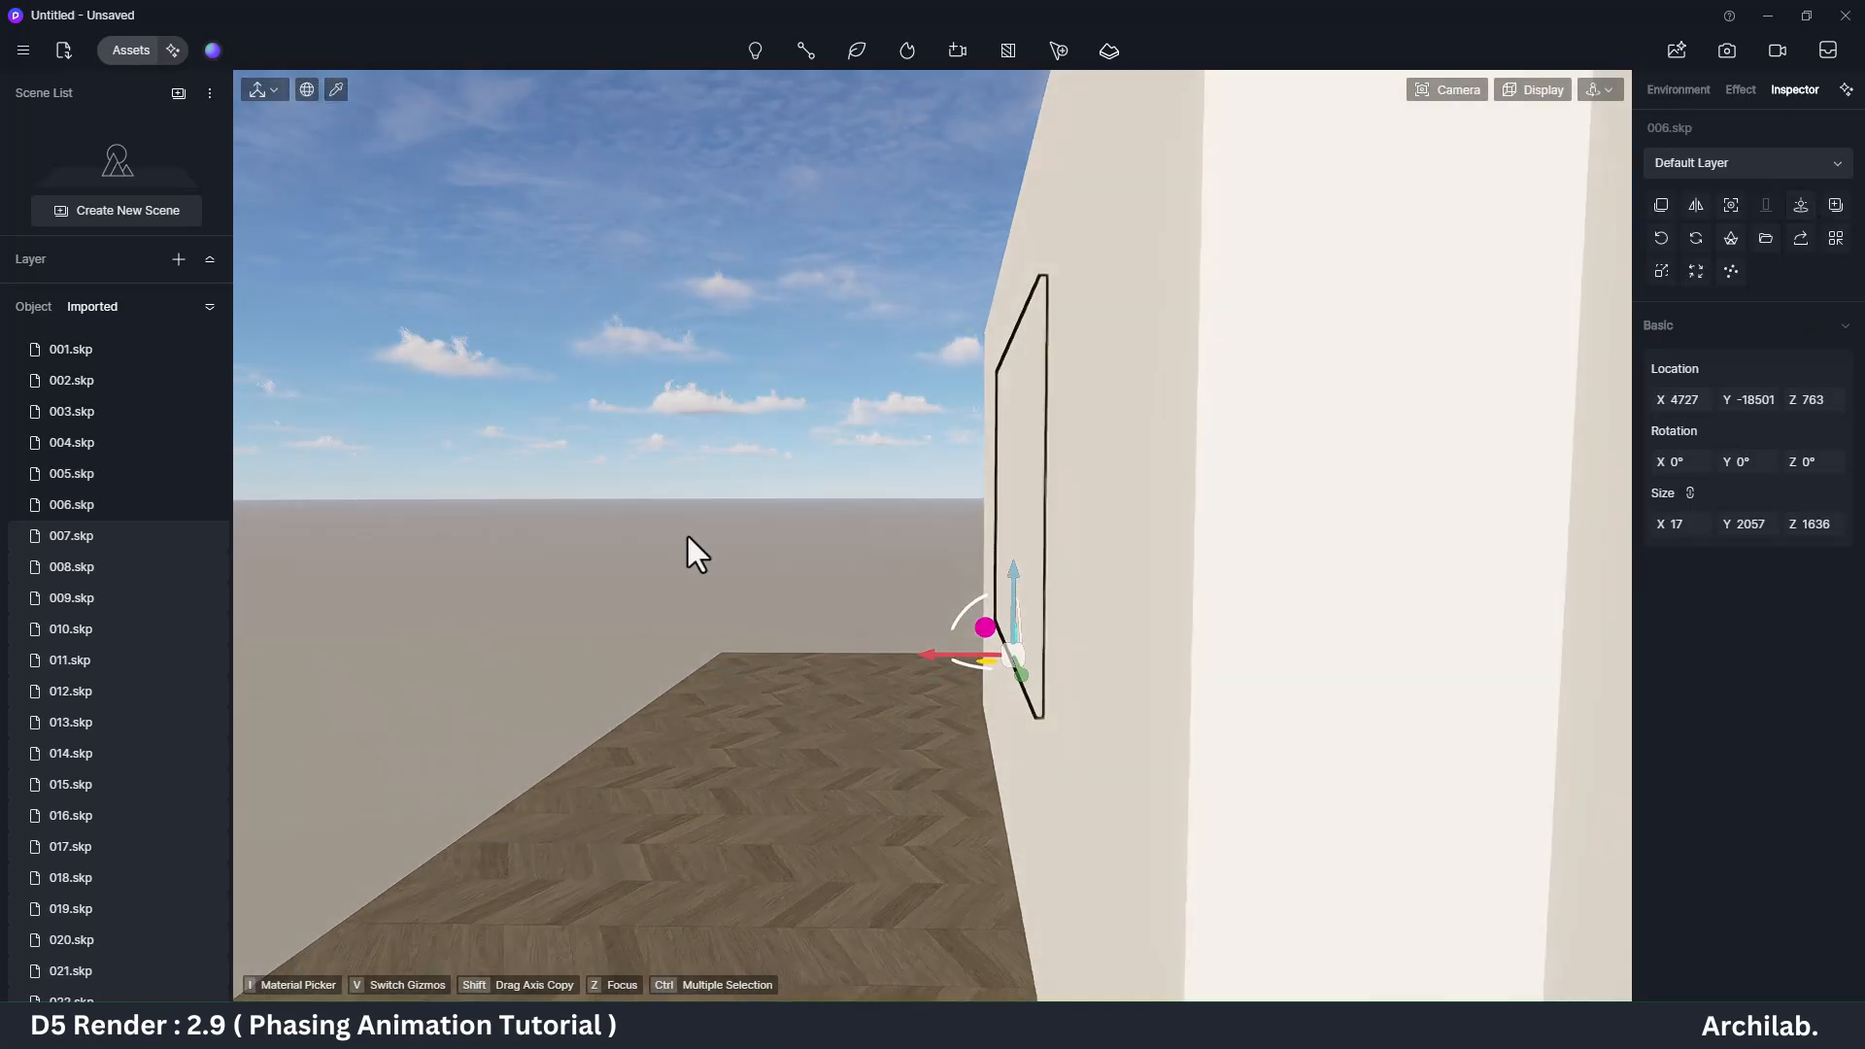
{"action": "left_click", "coordinate": [688, 537]}
Step: Change the viewport display setting for the room preview
{"action": "middle_click_drag", "start_coordinate": [687, 536], "coordinate": [1308, 631]}
{"action": "scroll", "coordinate": [1307, 631], "scroll_direction": "up", "scroll_amount": 1}
{"action": "left_click", "coordinate": [1535, 89]}
{"action": "left_click", "coordinate": [1497, 293]}
{"action": "left_click", "coordinate": [1086, 417]}
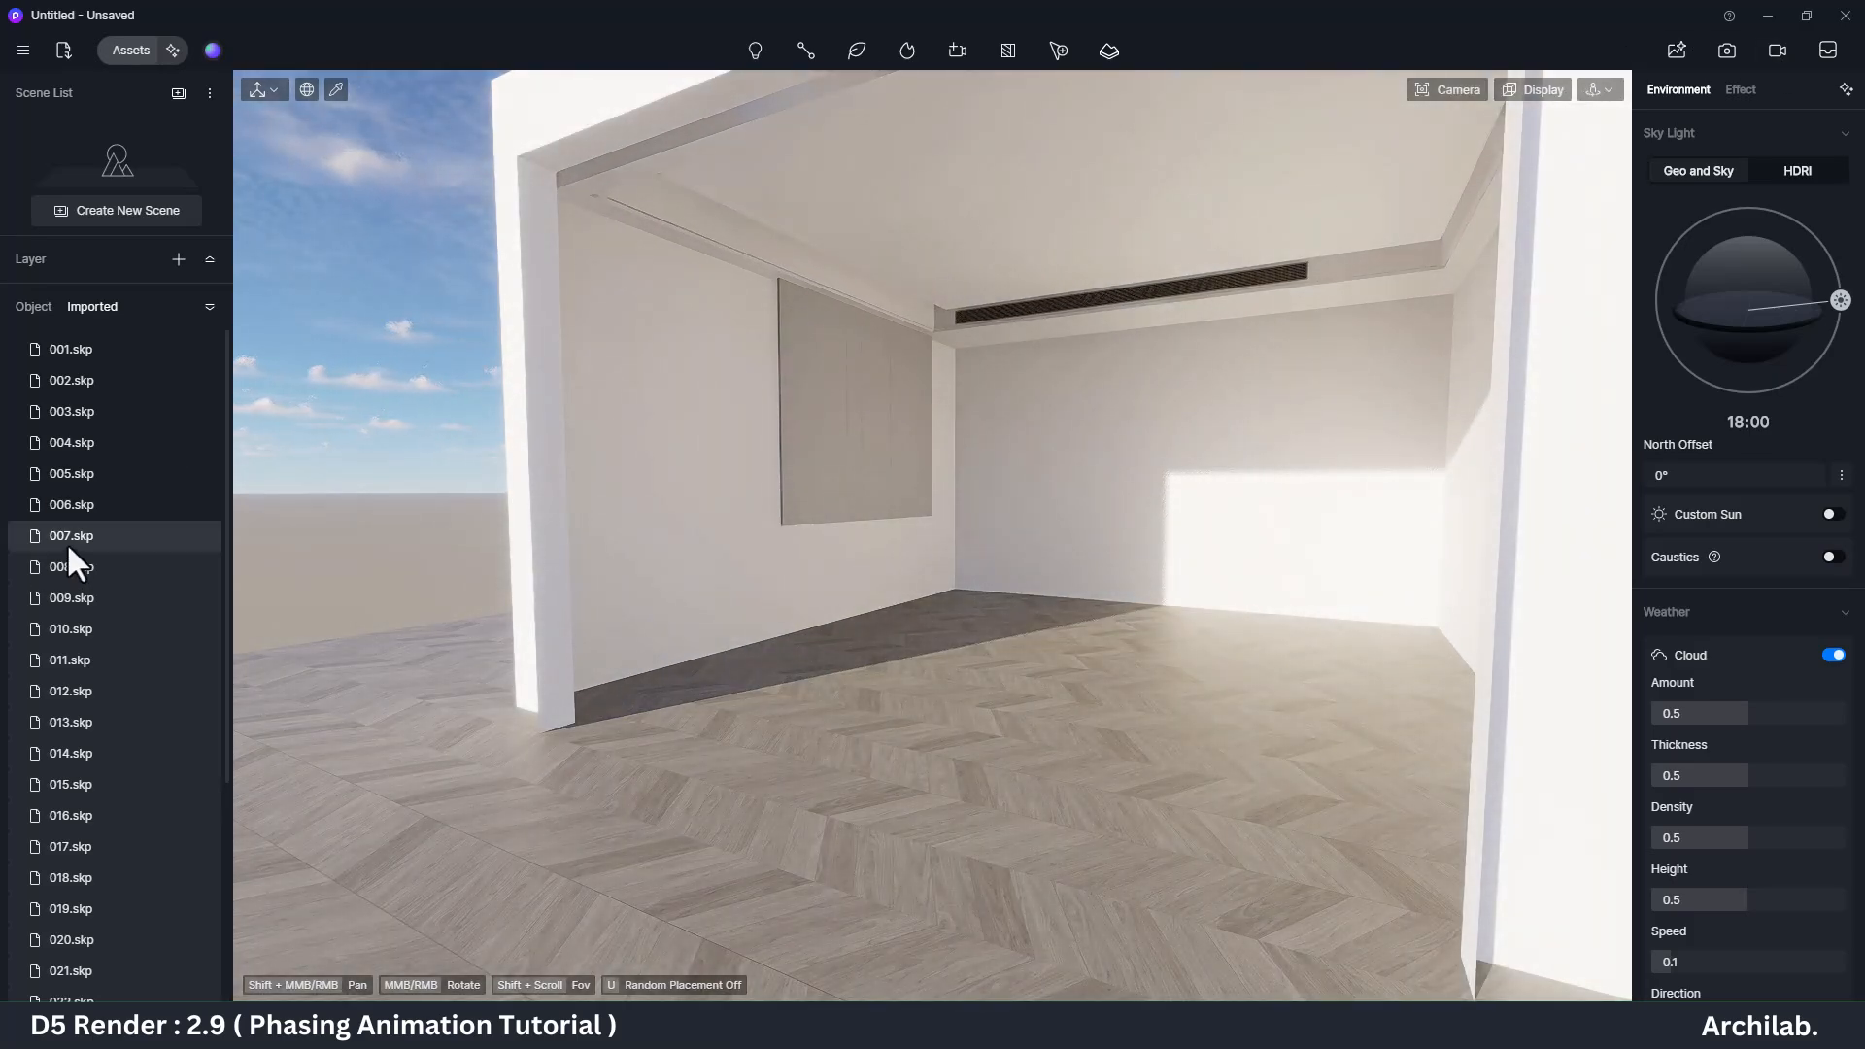
Step: Place the imported 007.skp wood wall panel at its original model position and place 008.skp in the scene
{"action": "left_click", "coordinate": [68, 541]}
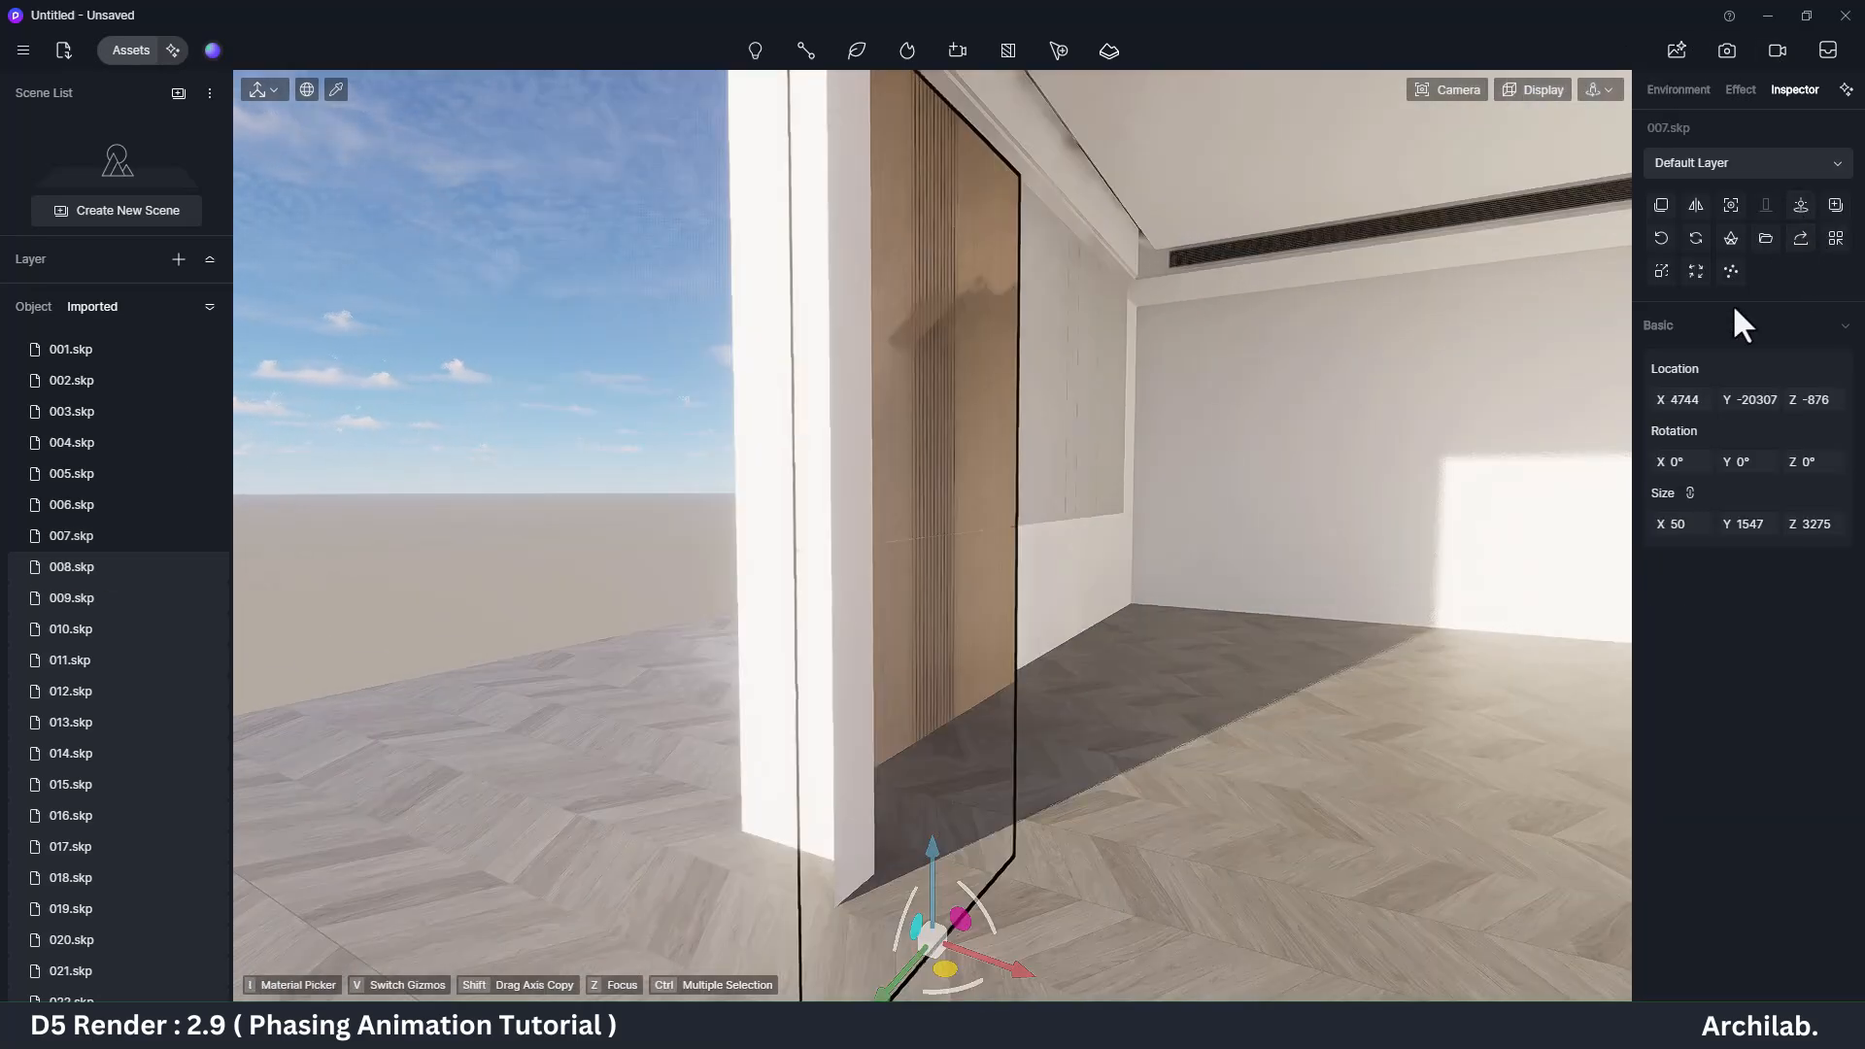
{"action": "left_click", "coordinate": [68, 567]}
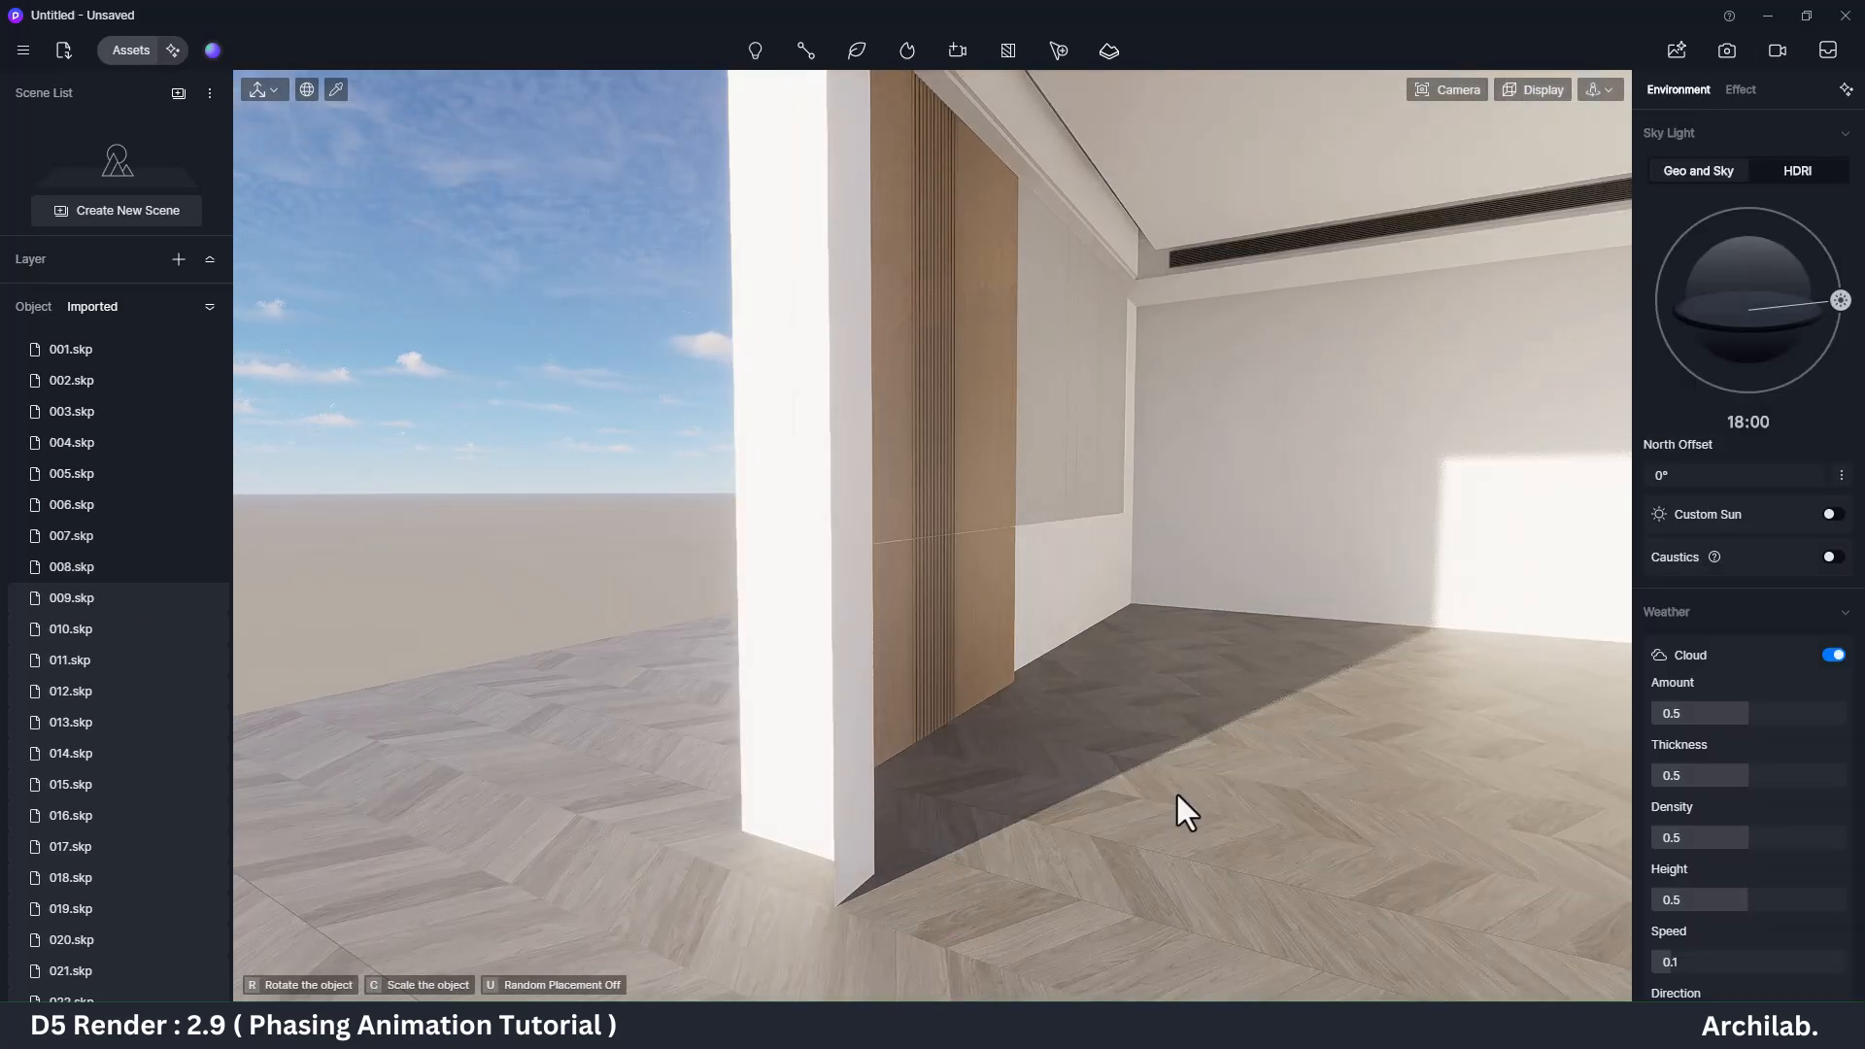
{"action": "left_click", "coordinate": [1175, 791]}
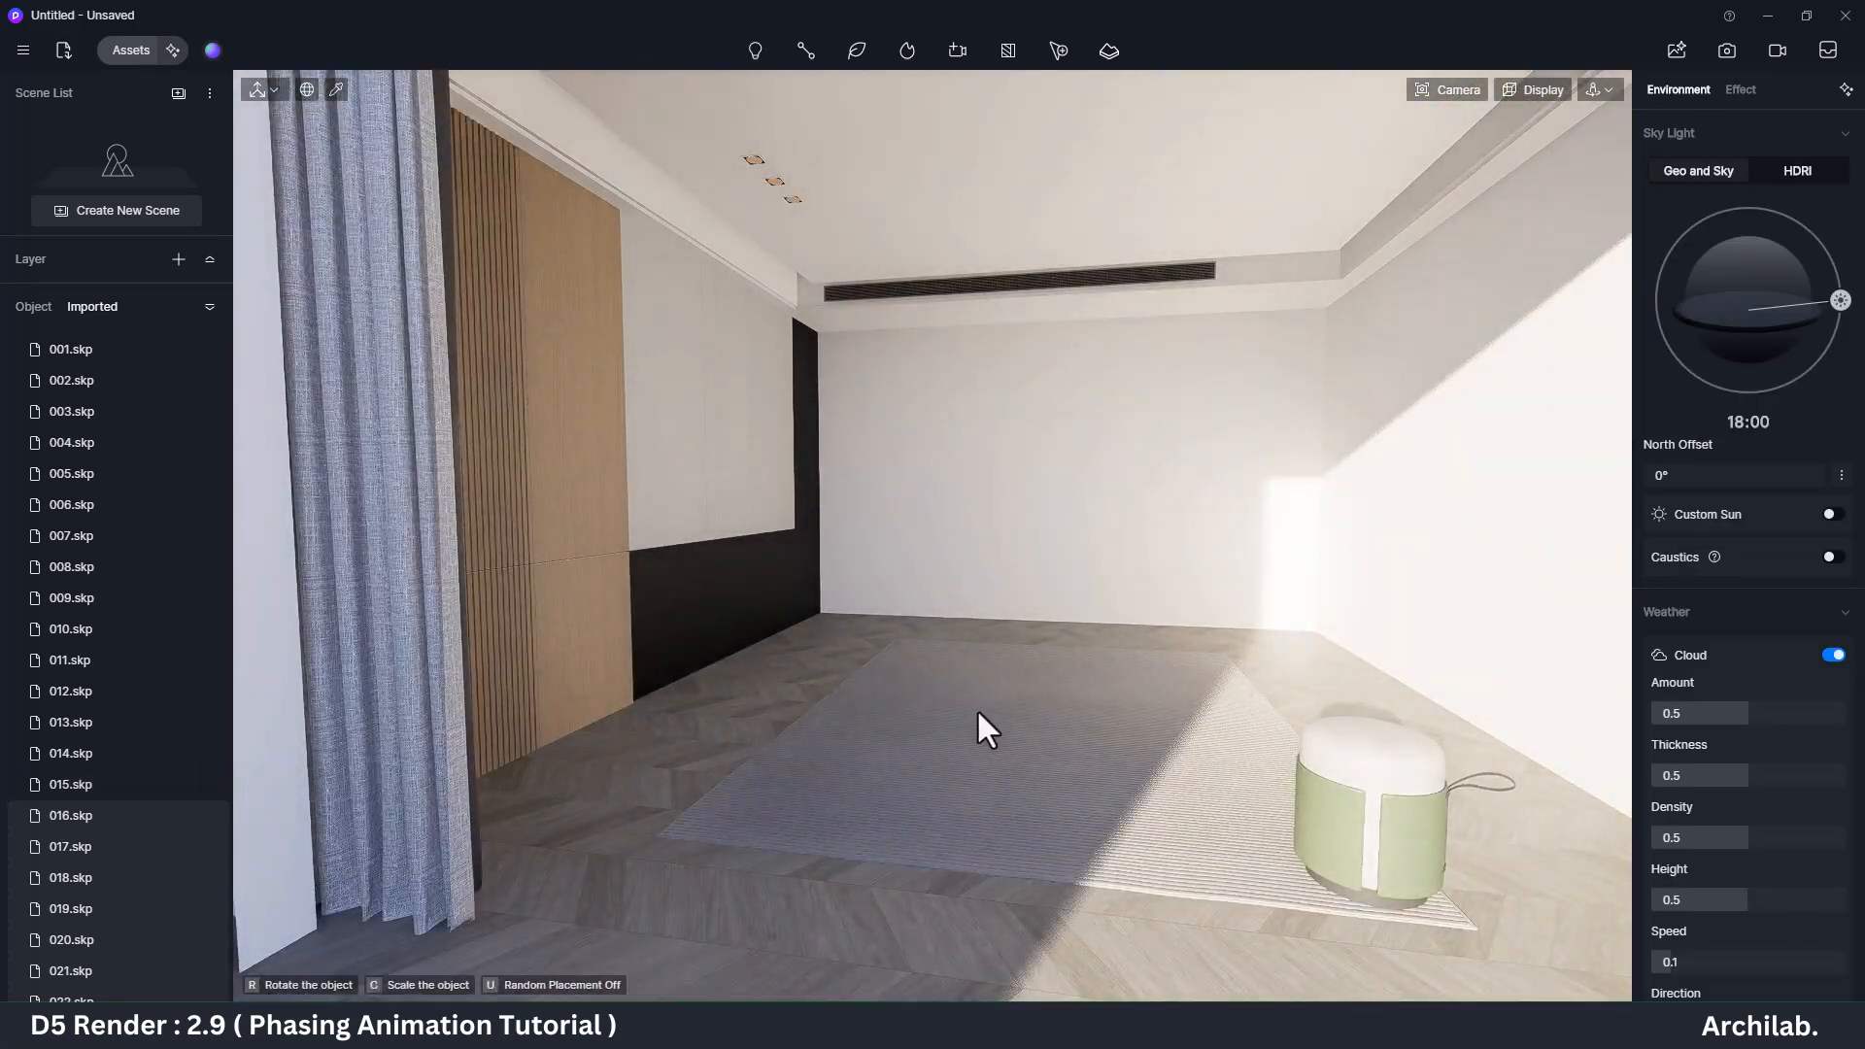
Step: Place the imported 015.skp magazine on the rug, move it to its original model position and focus on it
{"action": "left_click", "coordinate": [977, 719]}
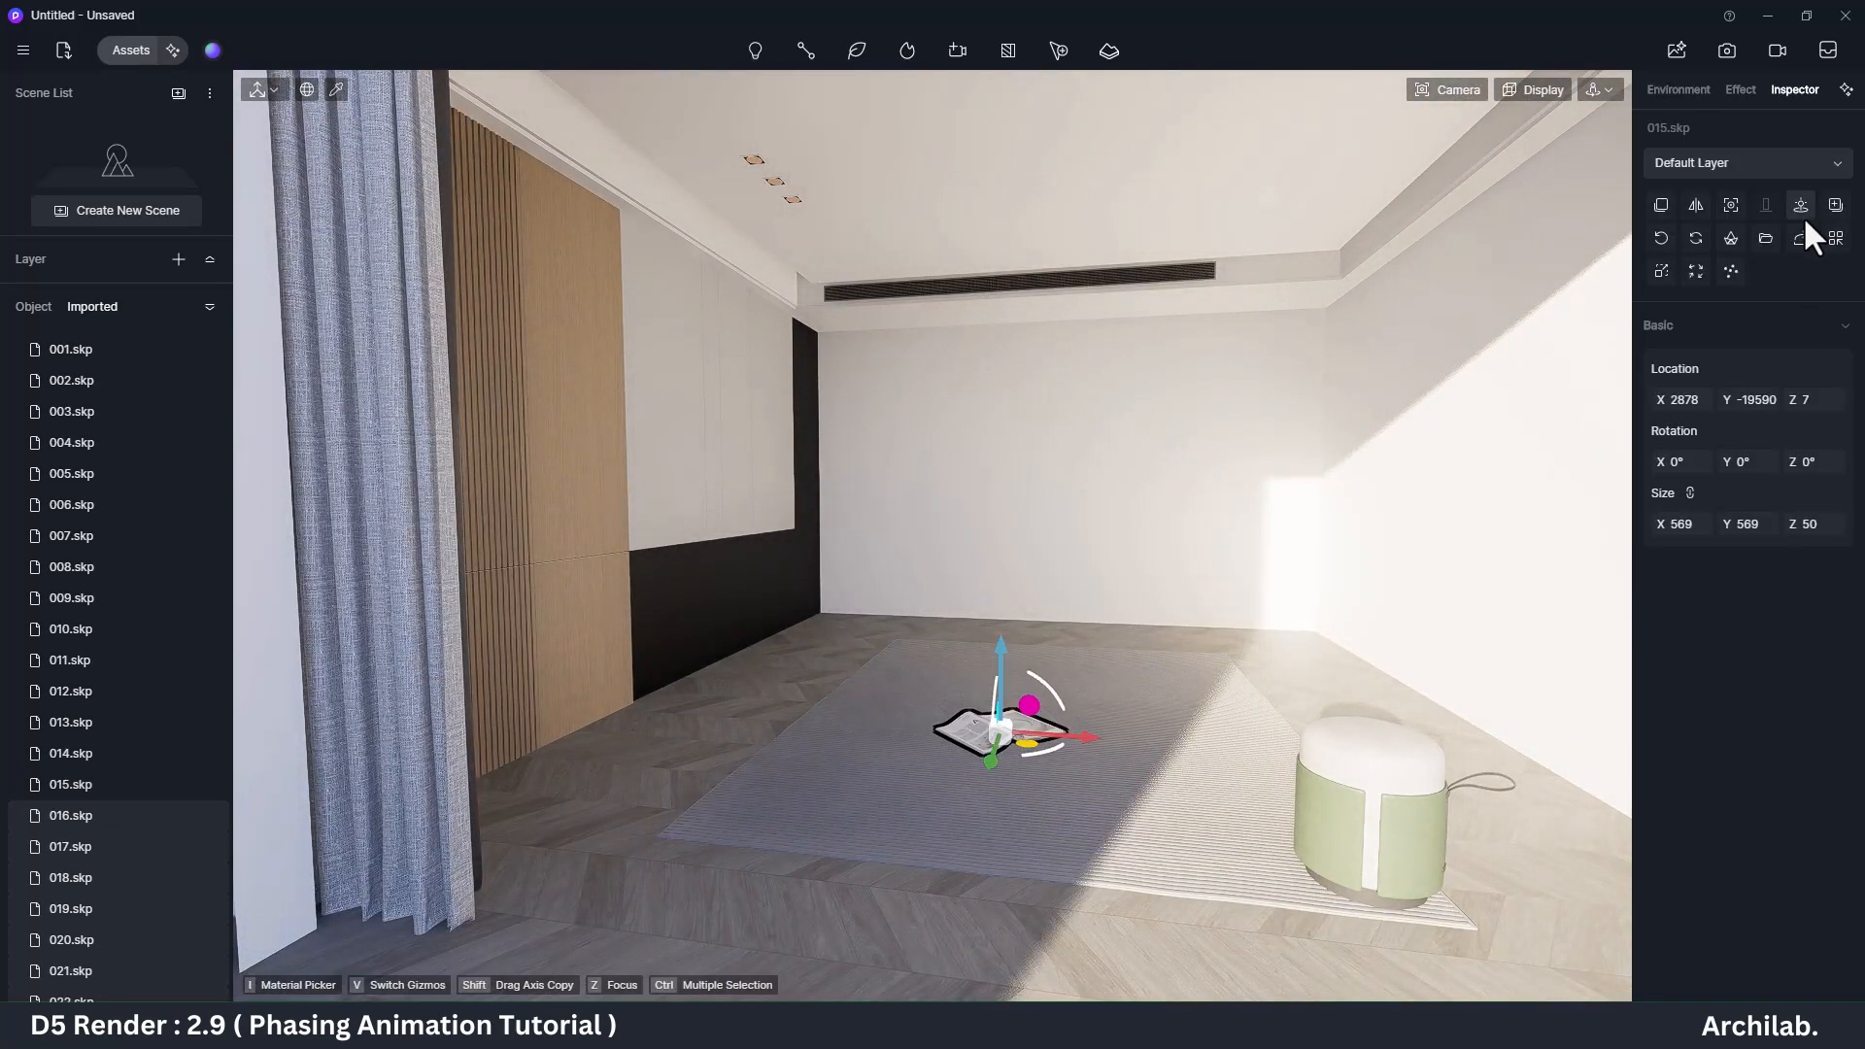
{"action": "key", "text": "z"}
{"action": "left_click", "coordinate": [1354, 491]}
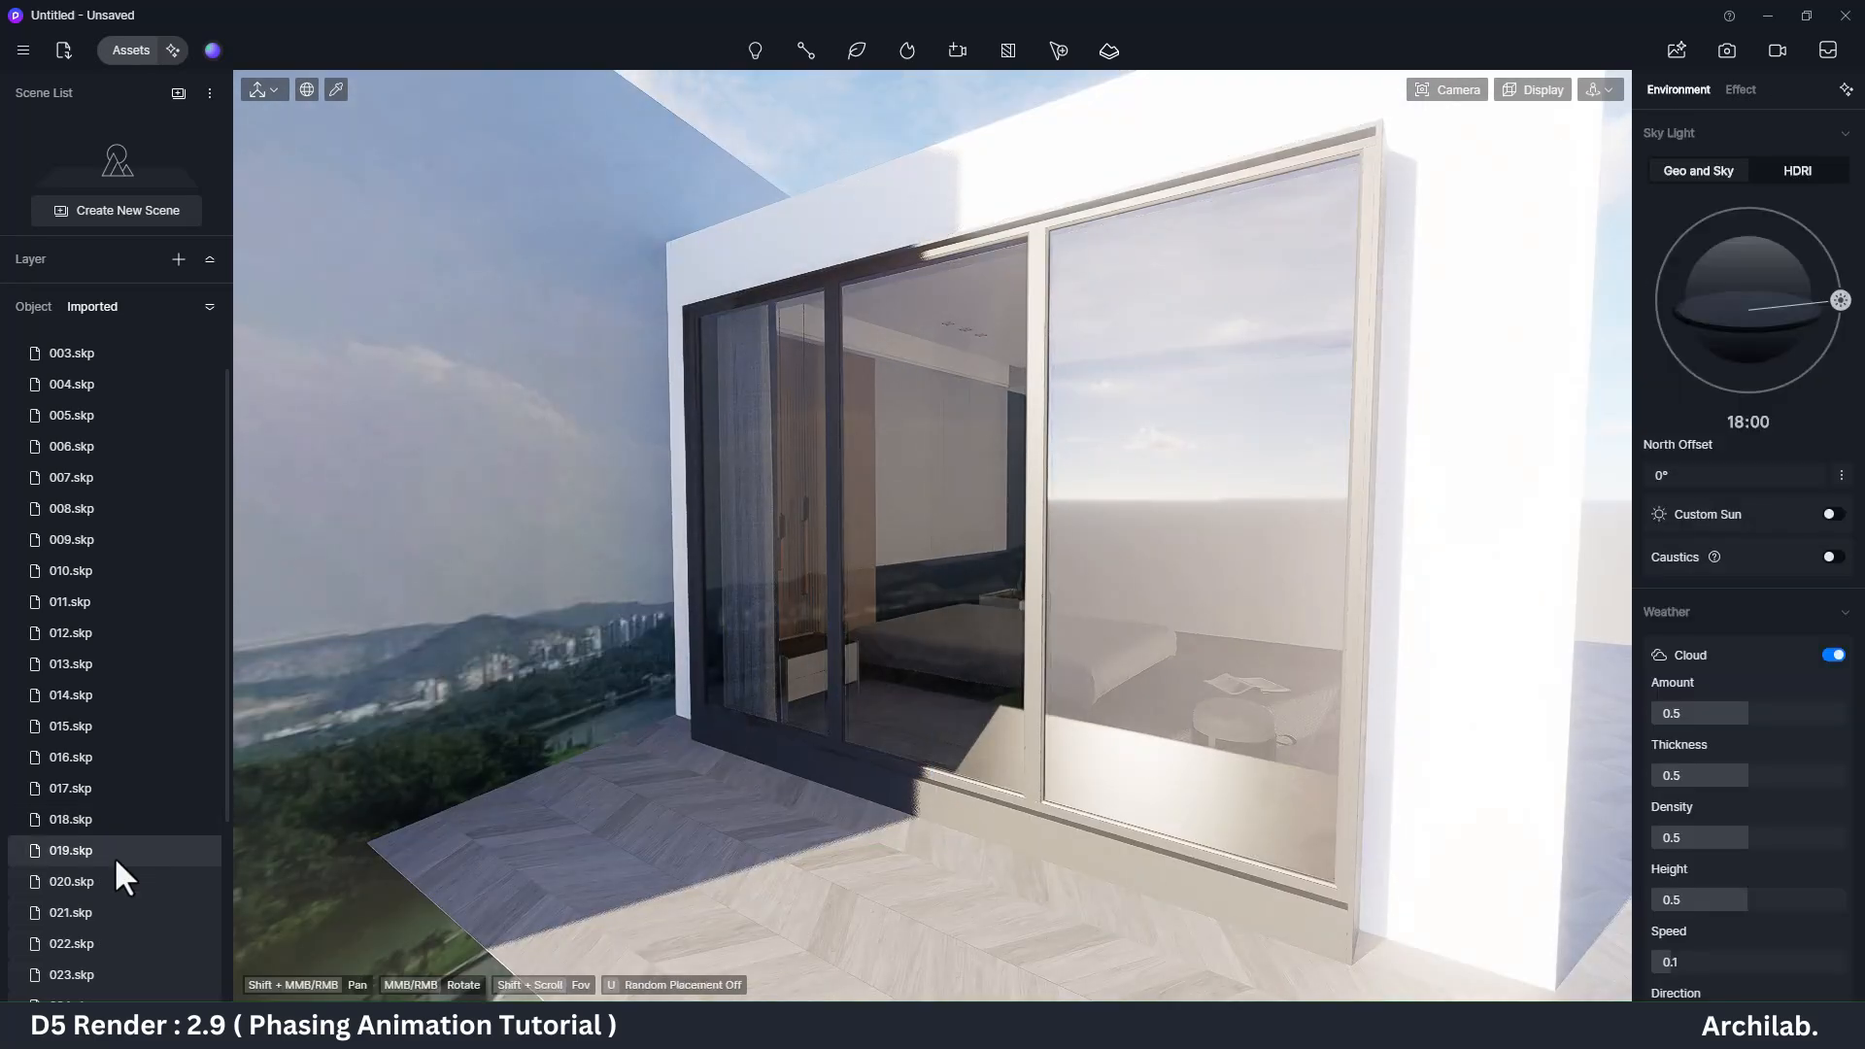
Step: Place the imported models 019.skp to 024.skp and move them to their original model positions
{"action": "left_click", "coordinate": [841, 860]}
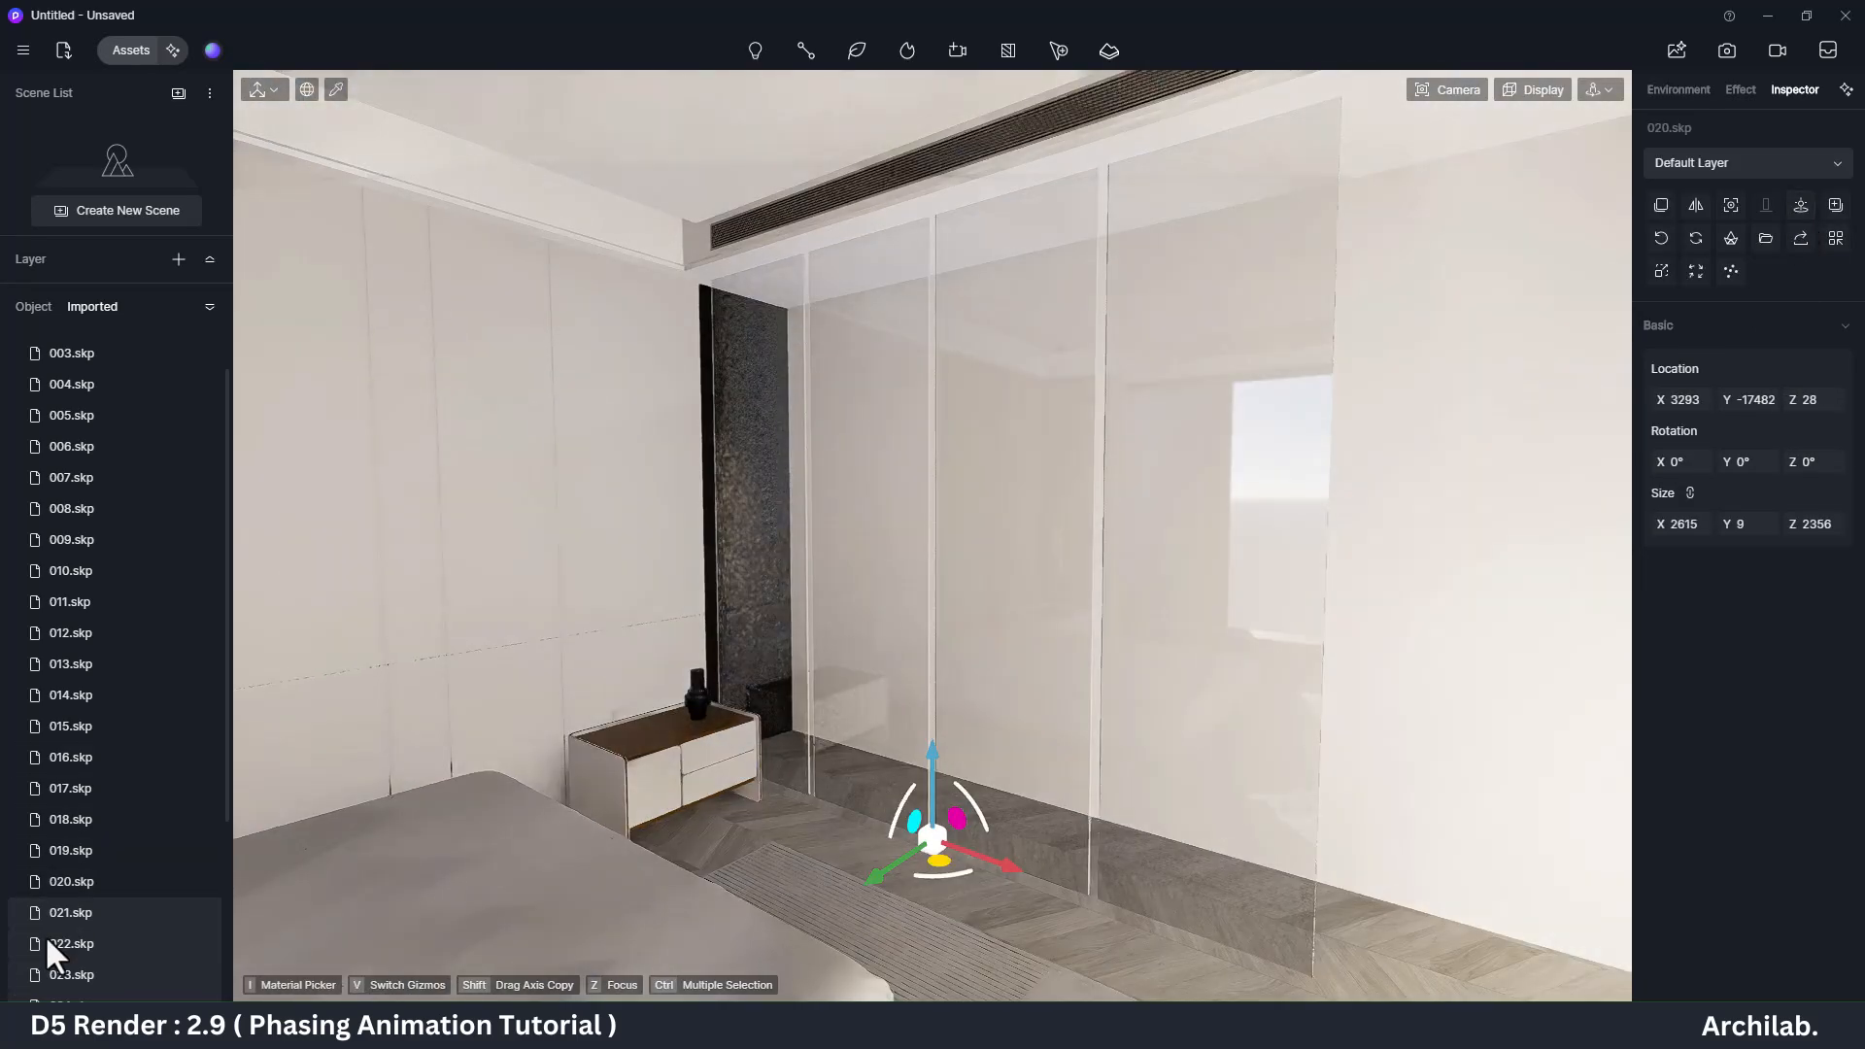
{"action": "scroll", "coordinate": [86, 877], "scroll_direction": "down", "scroll_amount": 1}
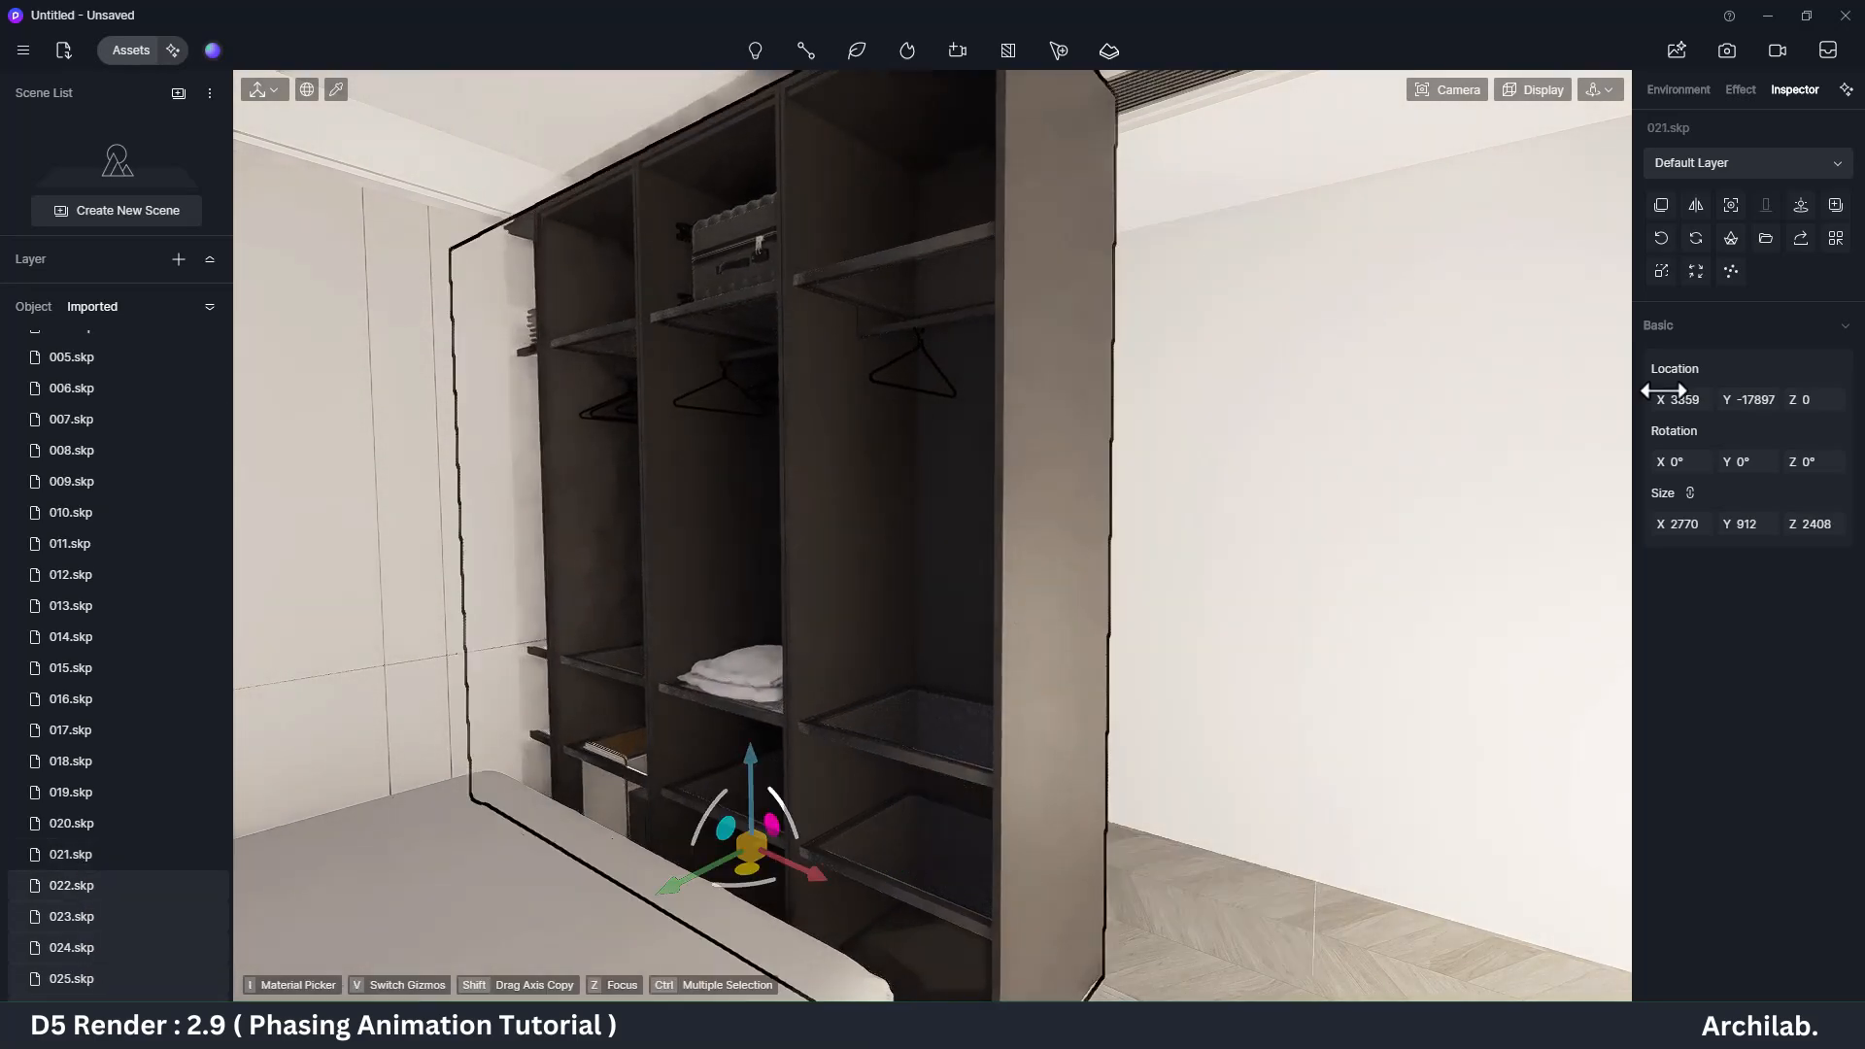
{"action": "scroll", "coordinate": [153, 861], "scroll_direction": "down", "scroll_amount": 2}
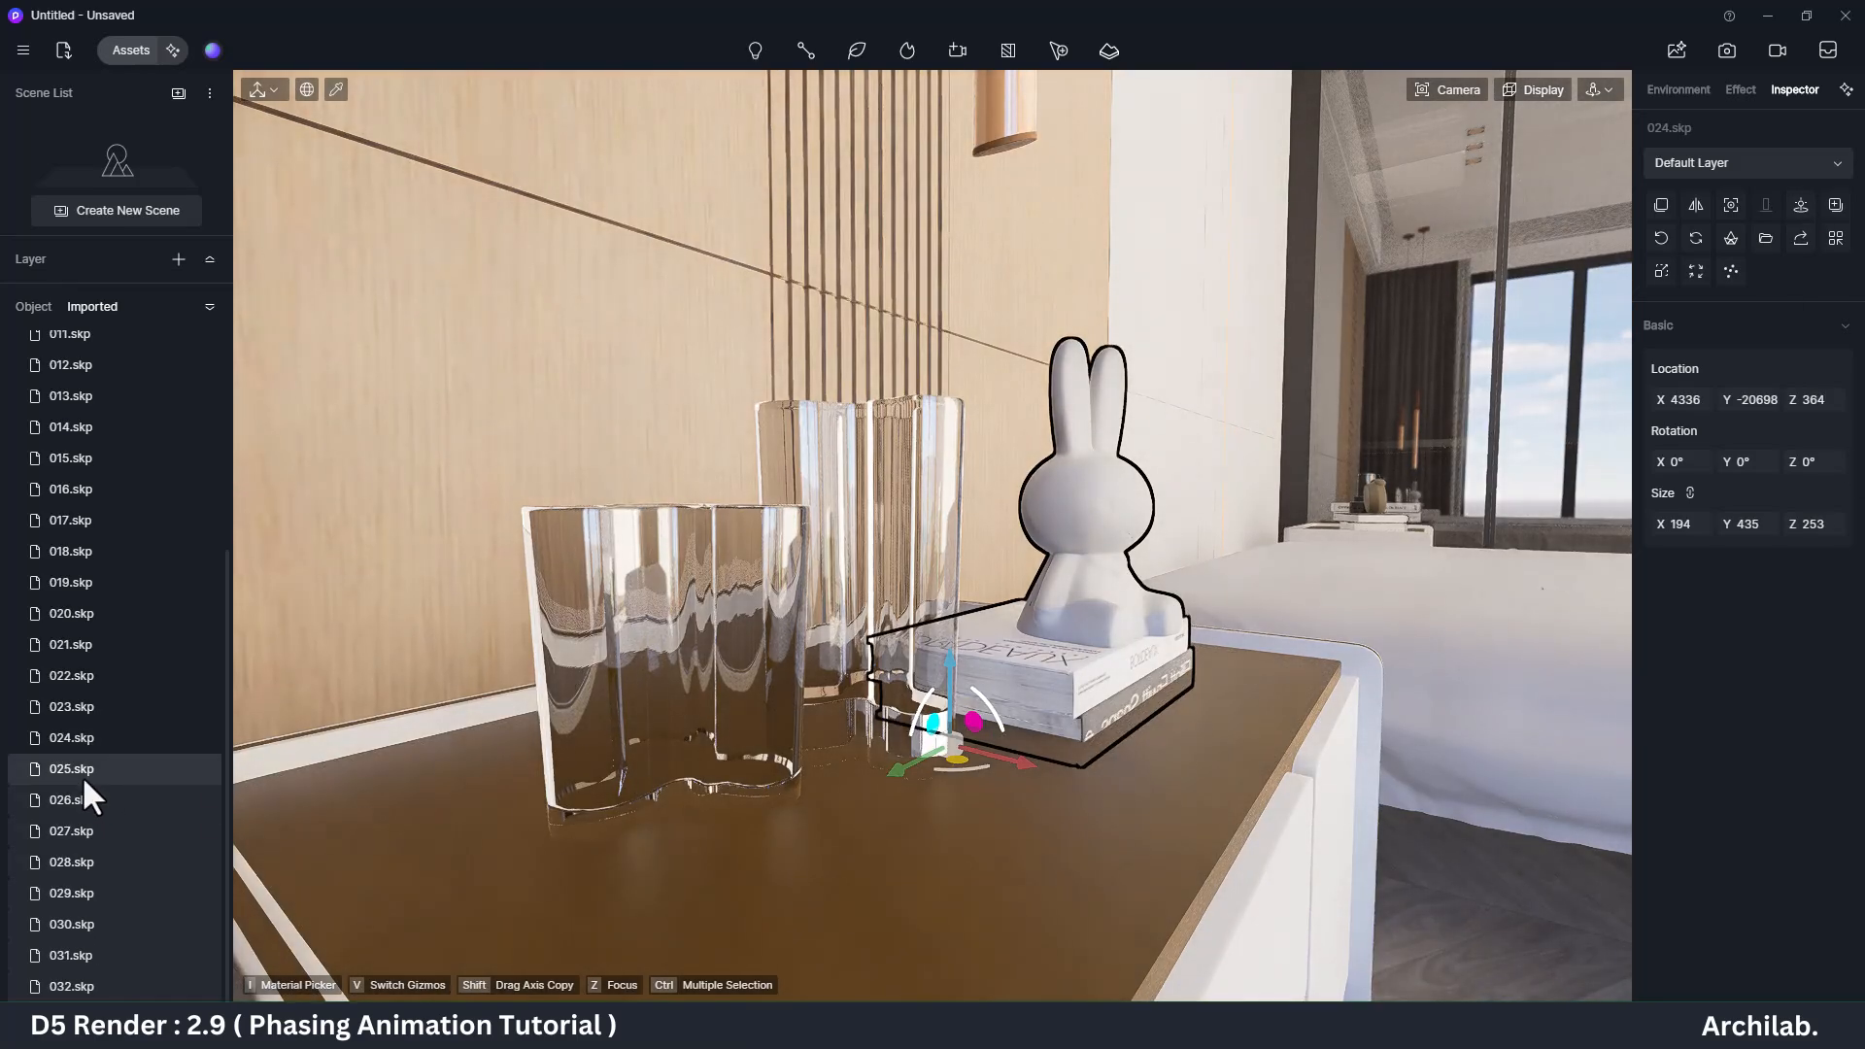
Step: Place the imported 025.skp orange cushion and 026.skp and move both to their original model positions, focusing on each
{"action": "left_click", "coordinate": [84, 780]}
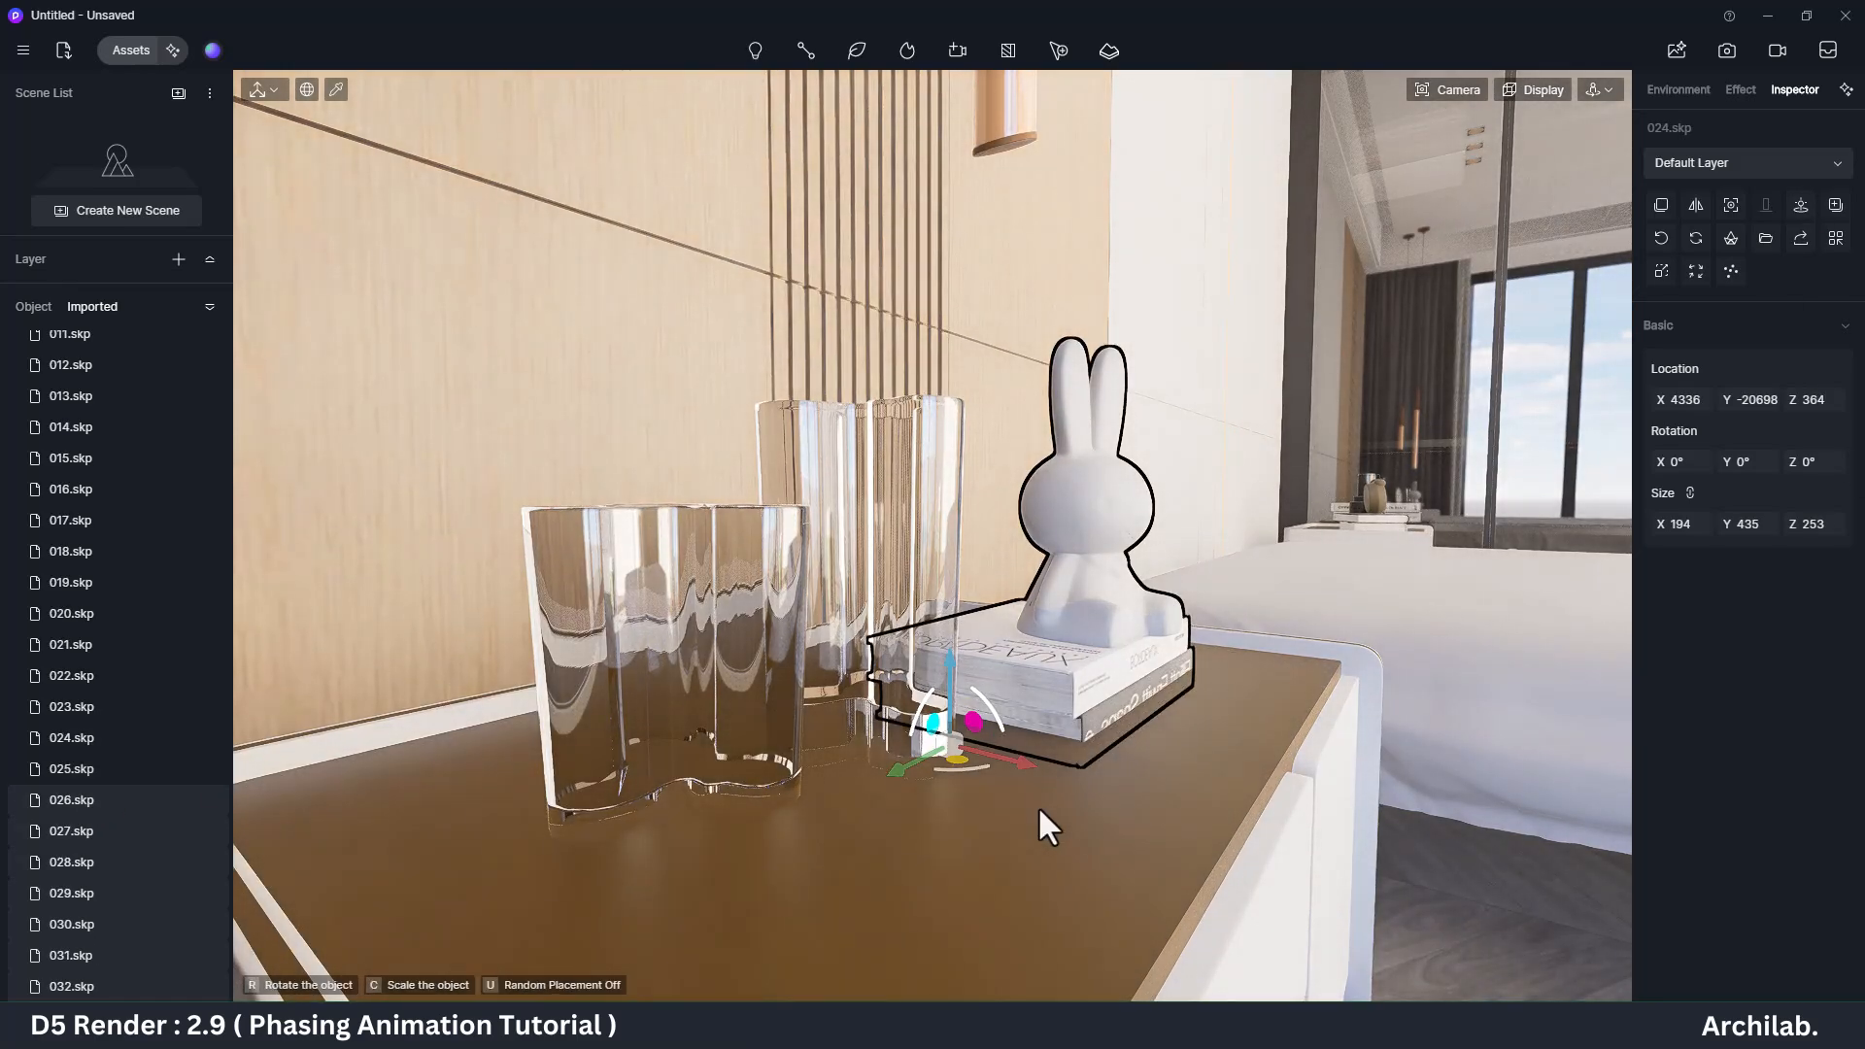
{"action": "left_click", "coordinate": [1038, 806]}
{"action": "left_click", "coordinate": [1803, 212]}
{"action": "key", "text": "z"}
{"action": "left_click", "coordinate": [83, 802]}
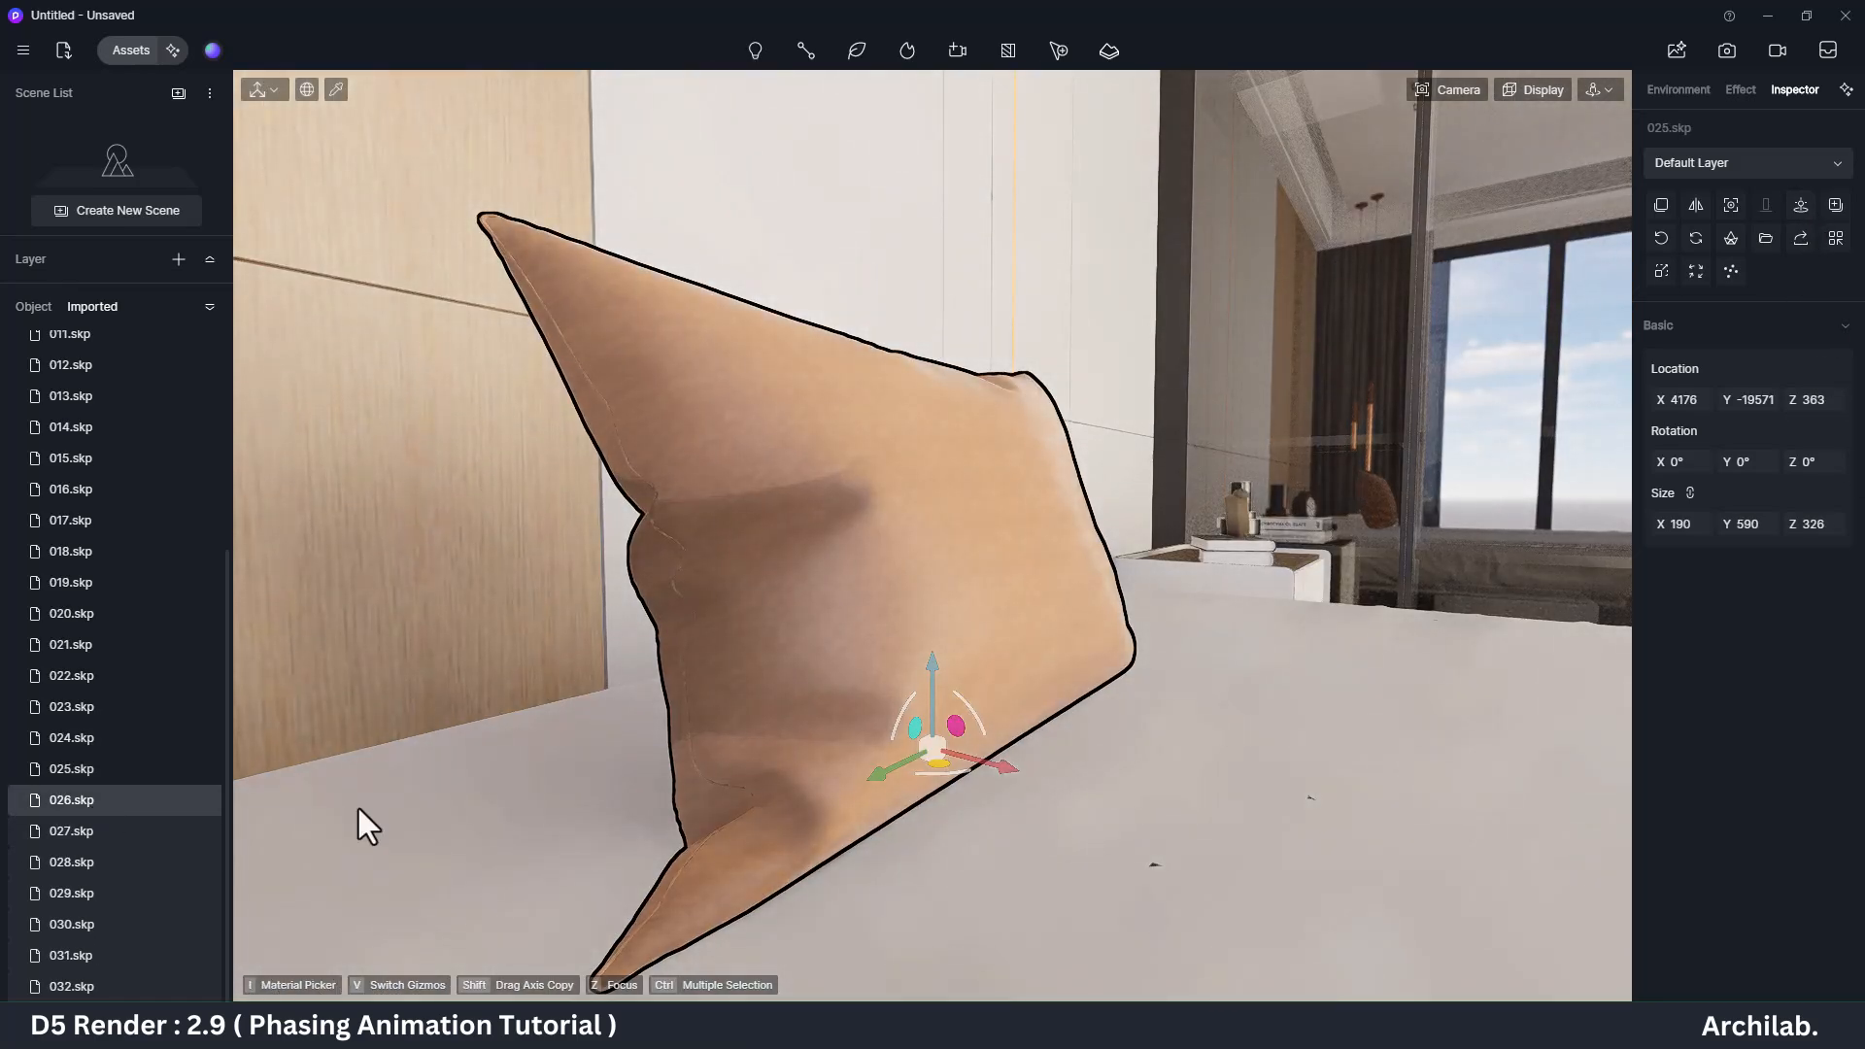
{"action": "left_click", "coordinate": [1215, 779]}
{"action": "left_click", "coordinate": [1801, 208]}
{"action": "key", "text": "z"}
Step: Place the imported 027.skp green ball cushion and 028.skp bed base and move both to their original model positions
{"action": "left_click", "coordinate": [92, 837]}
{"action": "left_click", "coordinate": [1144, 853]}
{"action": "left_click", "coordinate": [1801, 208]}
{"action": "key", "text": "z"}
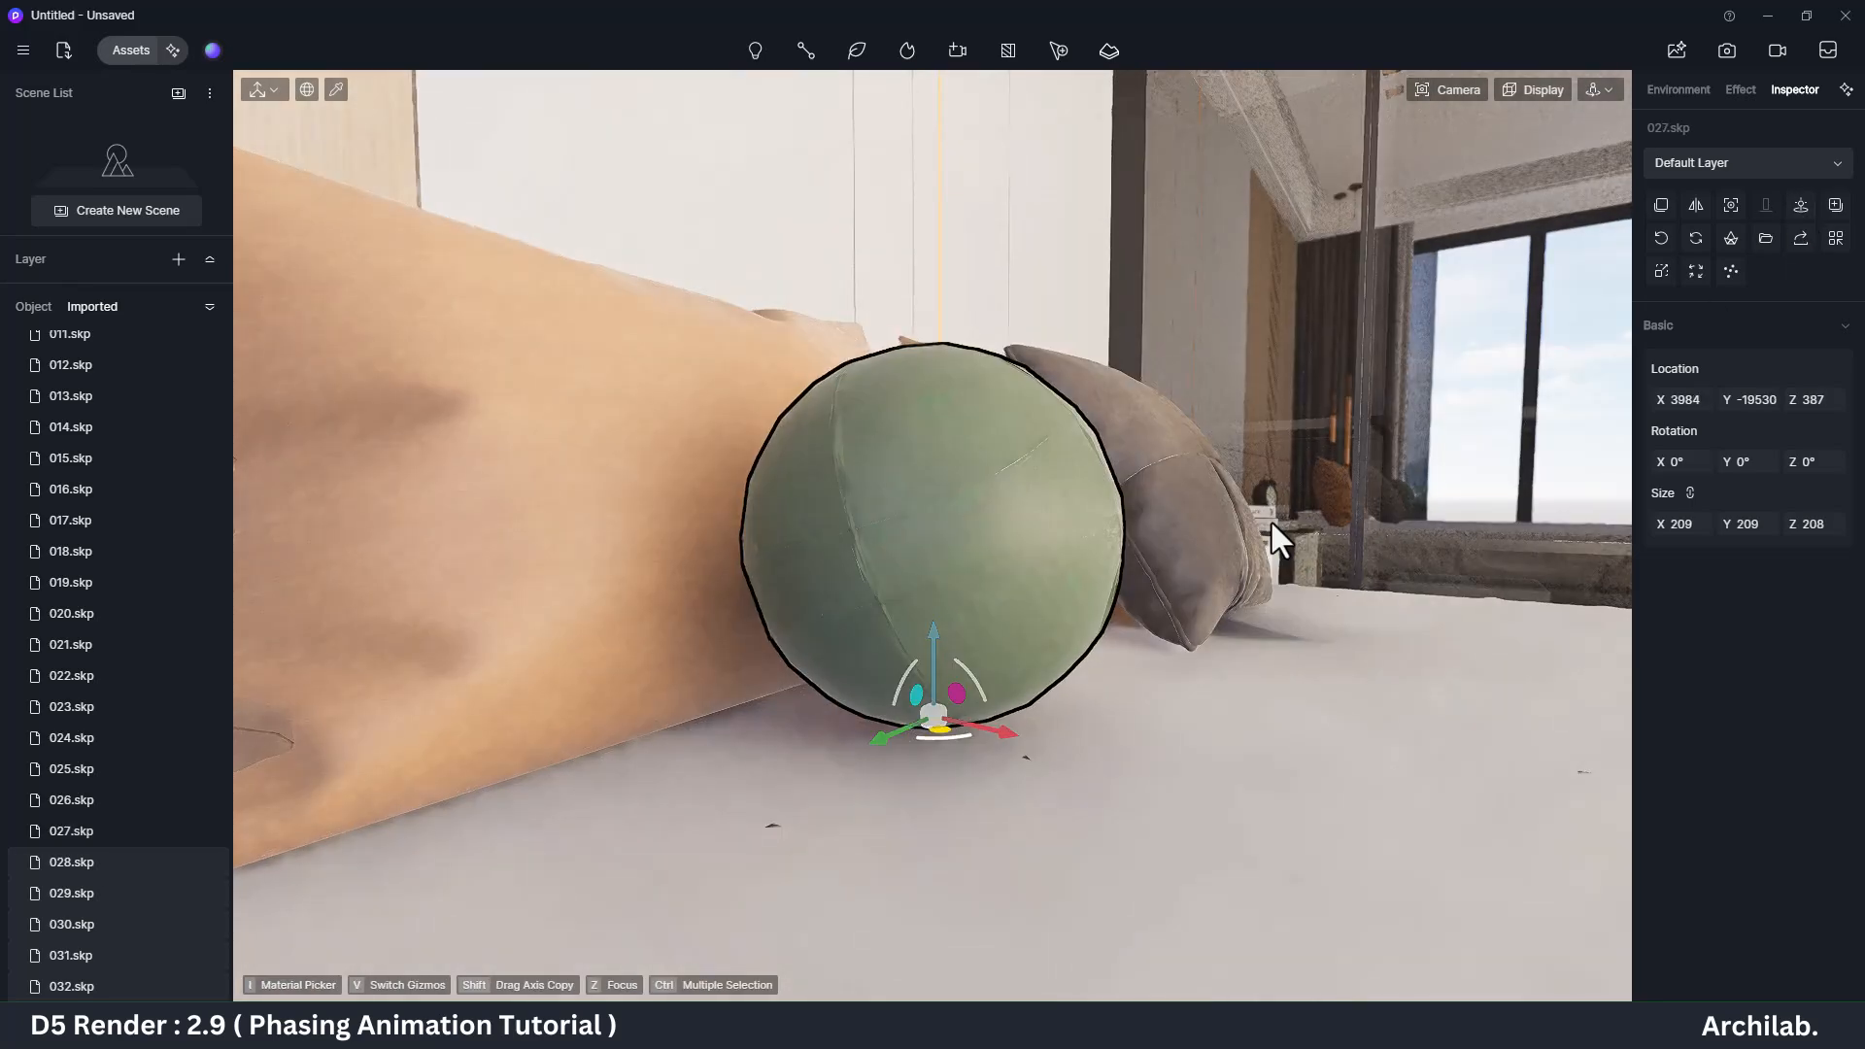
{"action": "left_click", "coordinate": [72, 862]}
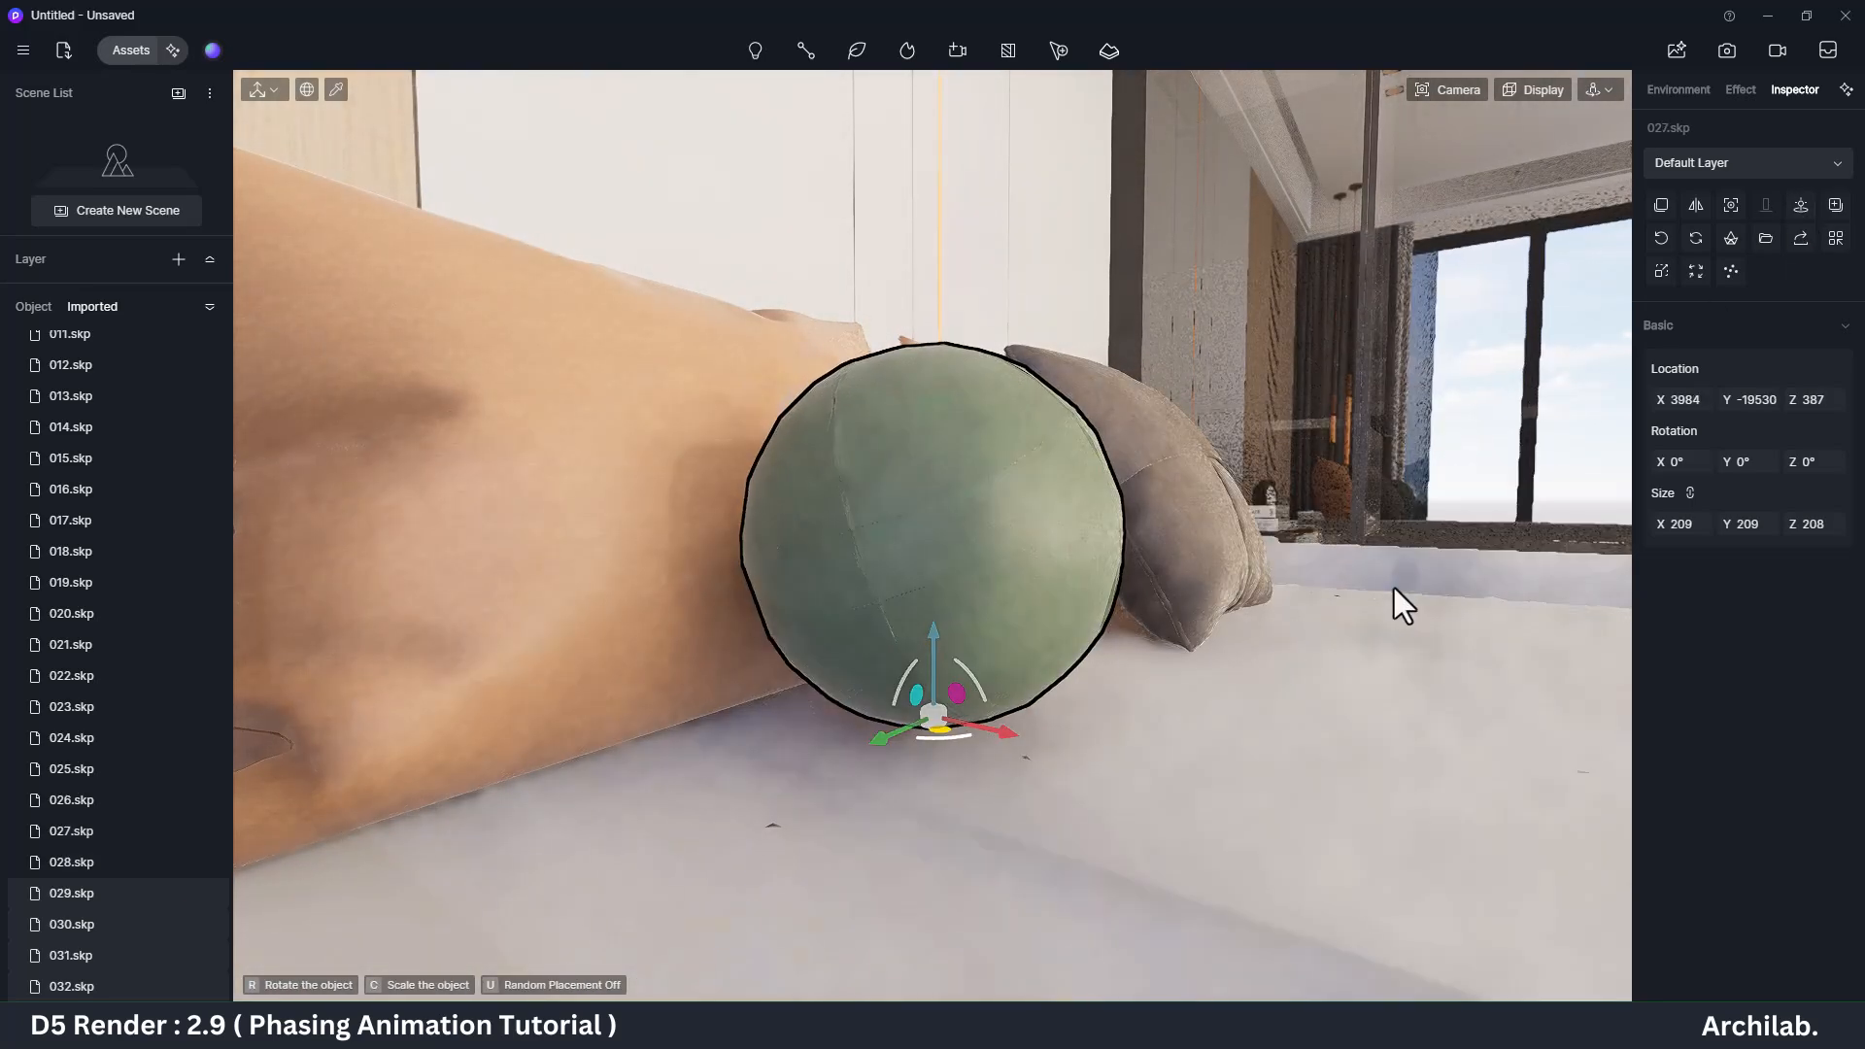
{"action": "left_click", "coordinate": [1395, 598]}
{"action": "left_click", "coordinate": [1801, 206]}
{"action": "key", "text": "z"}
Step: Place the imported 029.skp lower bed frame and 030.skp headboard and move both to their original model positions
{"action": "left_click", "coordinate": [72, 893]}
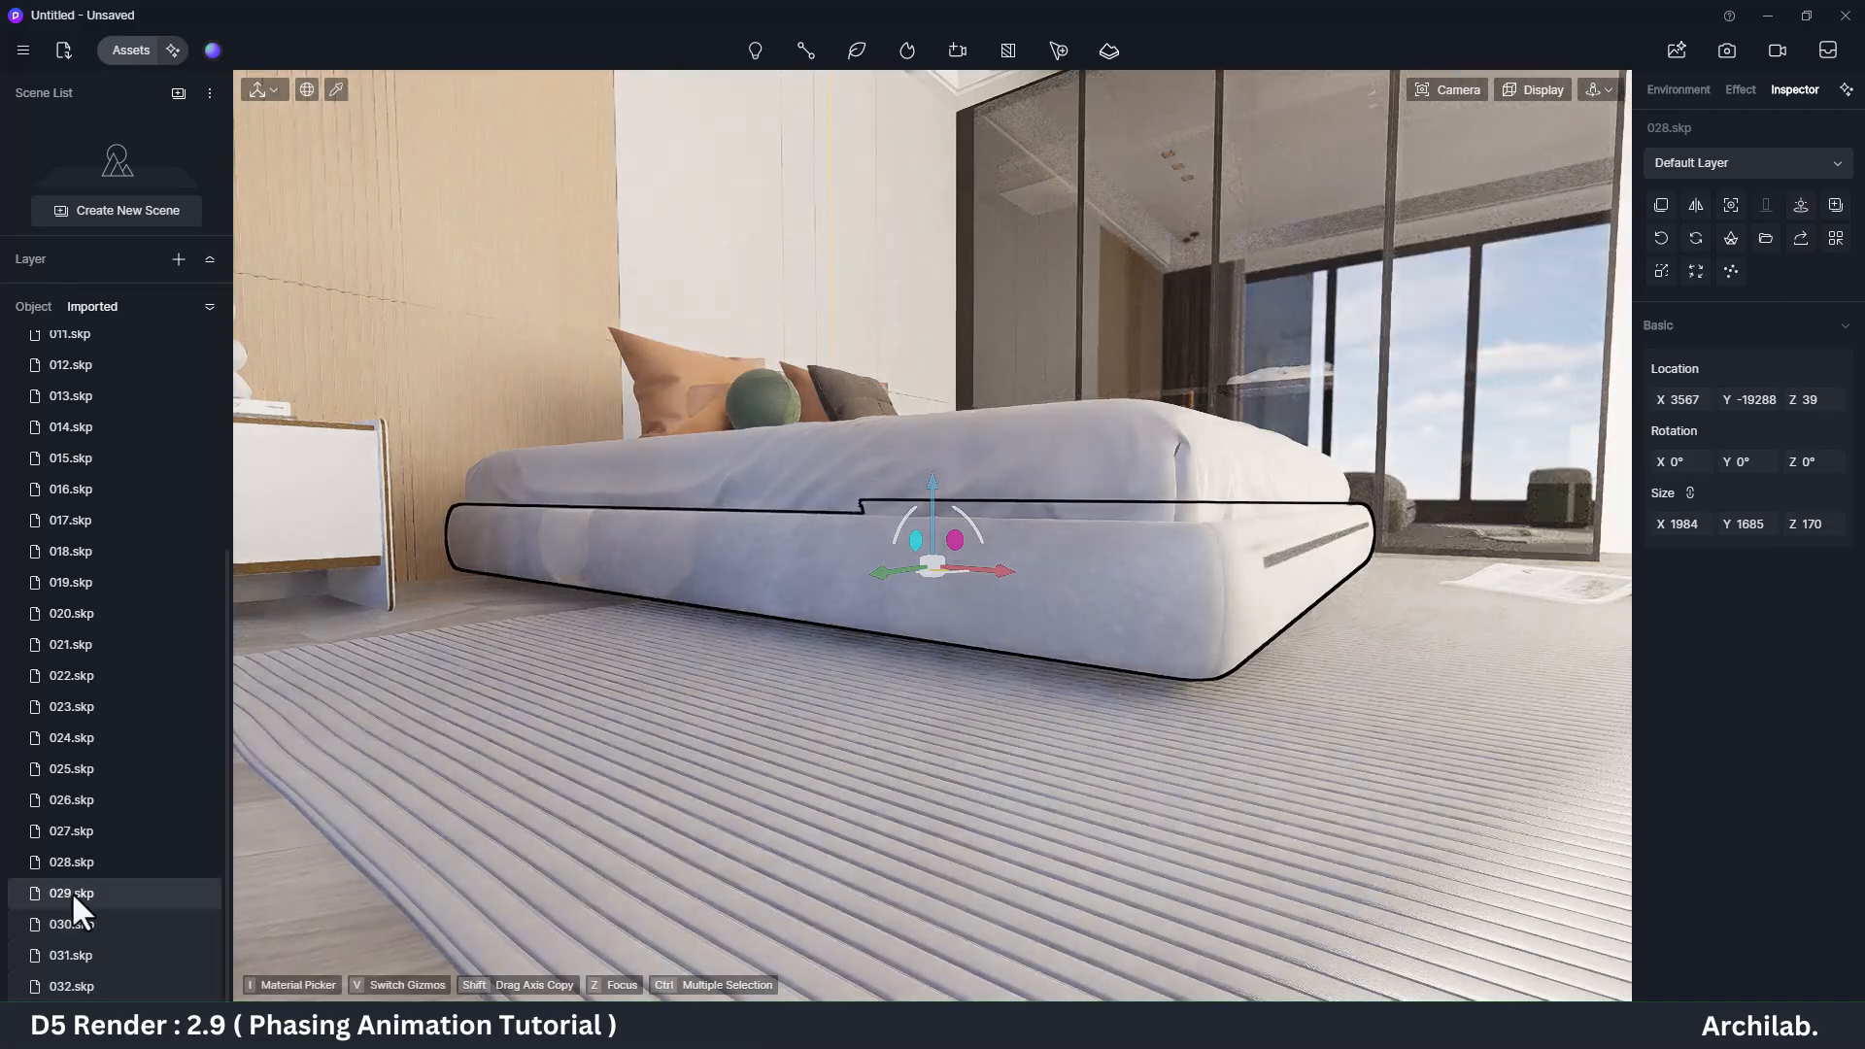
{"action": "left_click", "coordinate": [1801, 206]}
{"action": "key", "text": "z"}
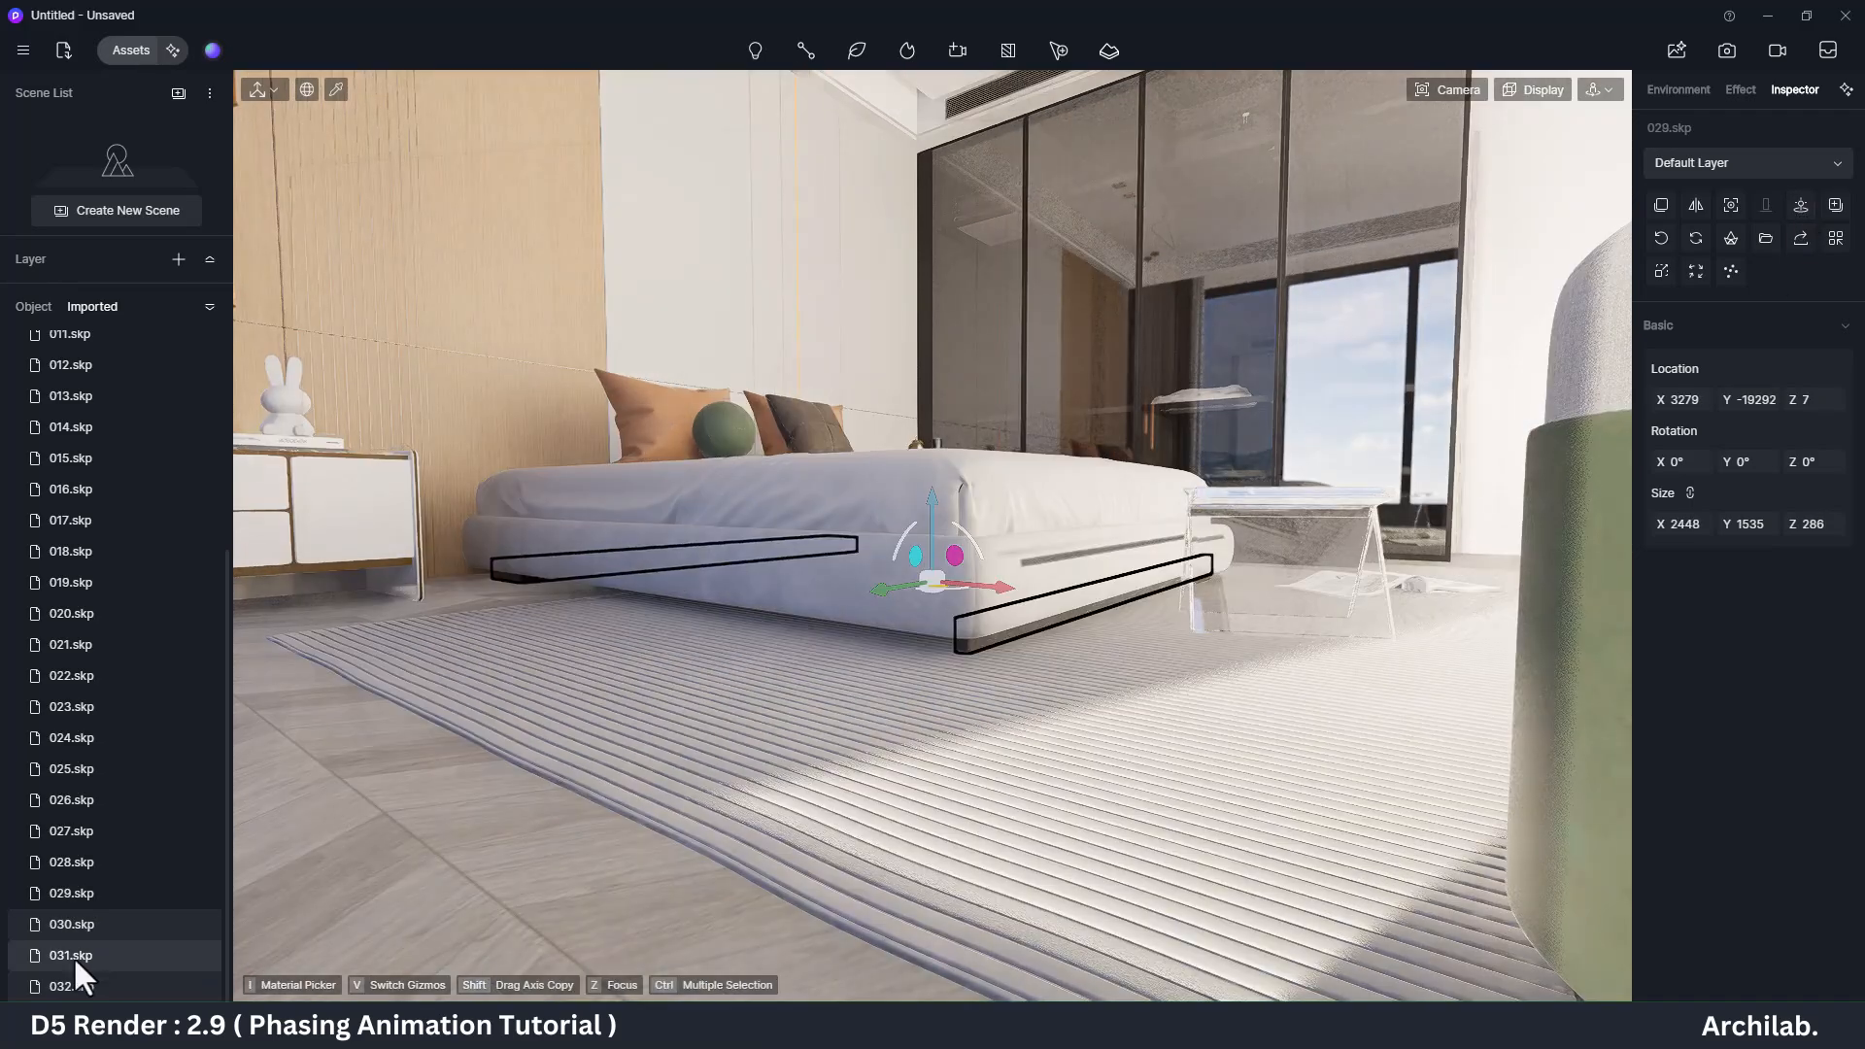
{"action": "left_click", "coordinate": [71, 925]}
{"action": "left_click", "coordinate": [721, 742]}
{"action": "left_click", "coordinate": [1801, 206]}
{"action": "key", "text": "z"}
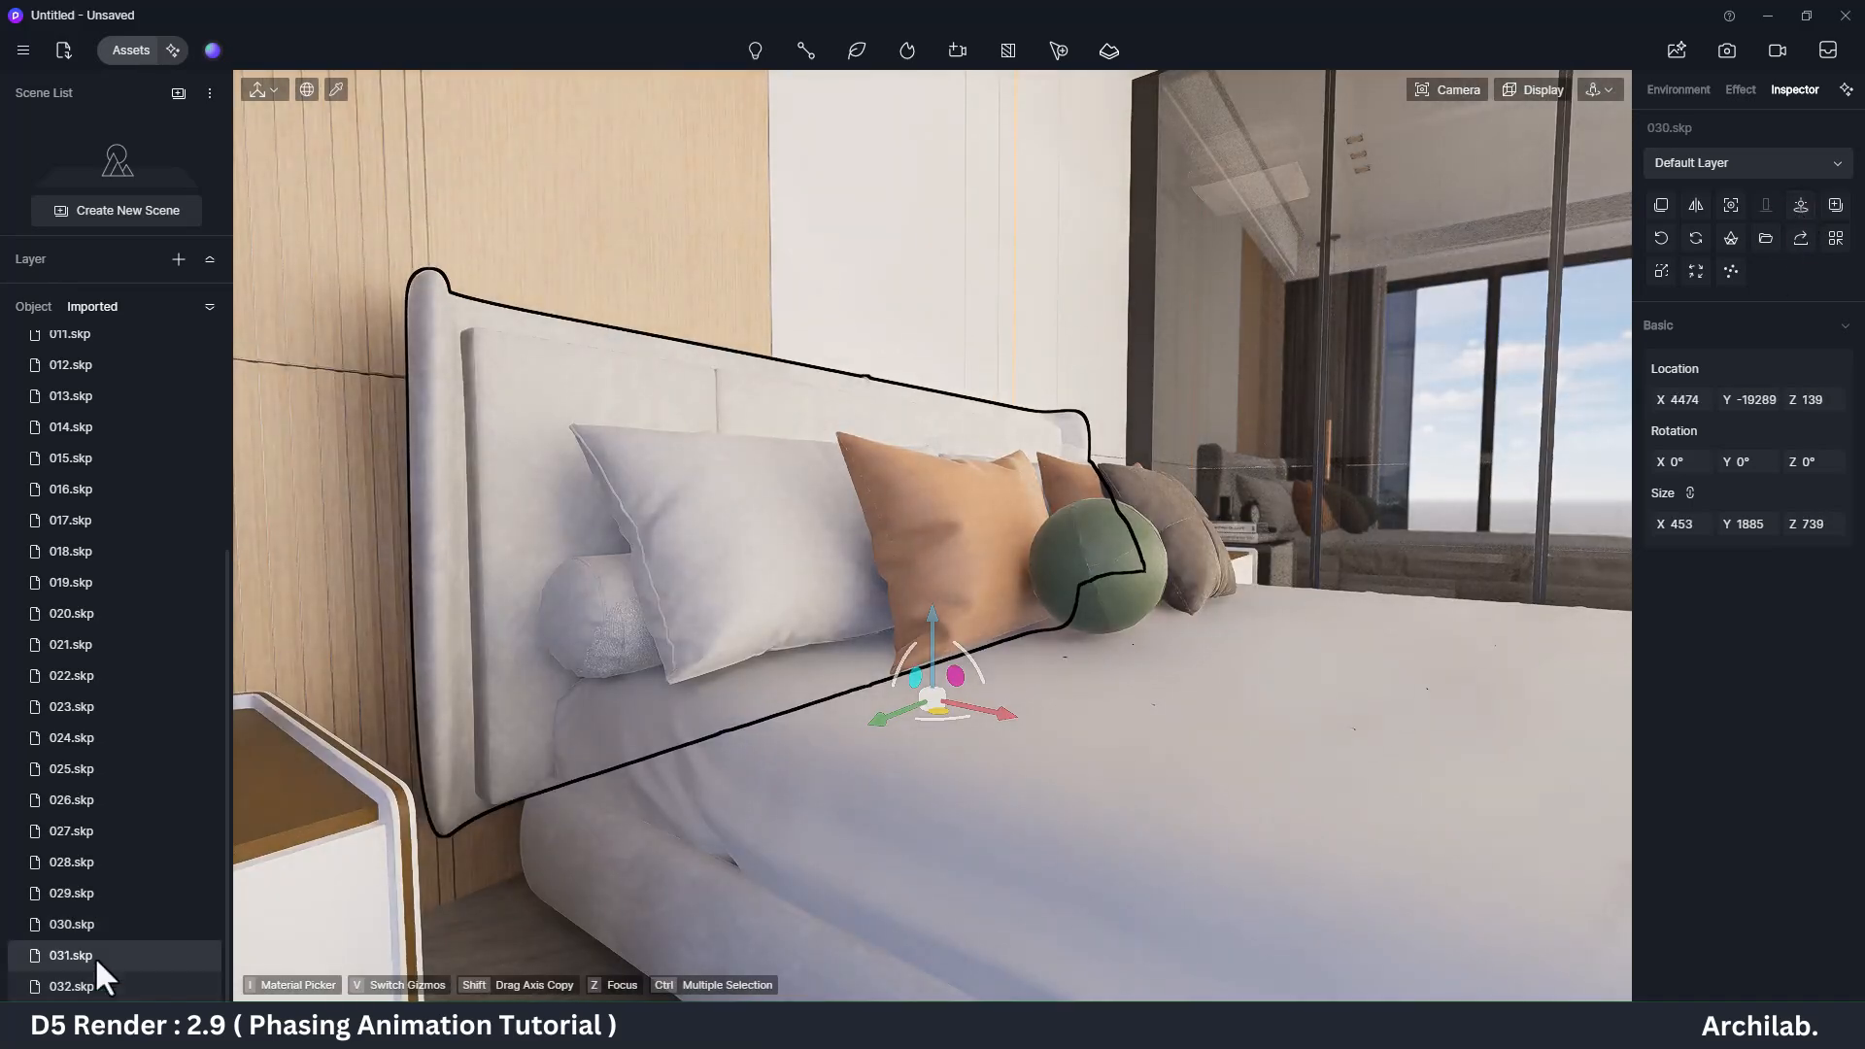
Step: Place the imported 031.skp orange throw and 032.skp blanket on the bed at their original model positions
{"action": "left_click", "coordinate": [505, 908]}
{"action": "left_click", "coordinate": [1801, 206]}
{"action": "key", "text": "z"}
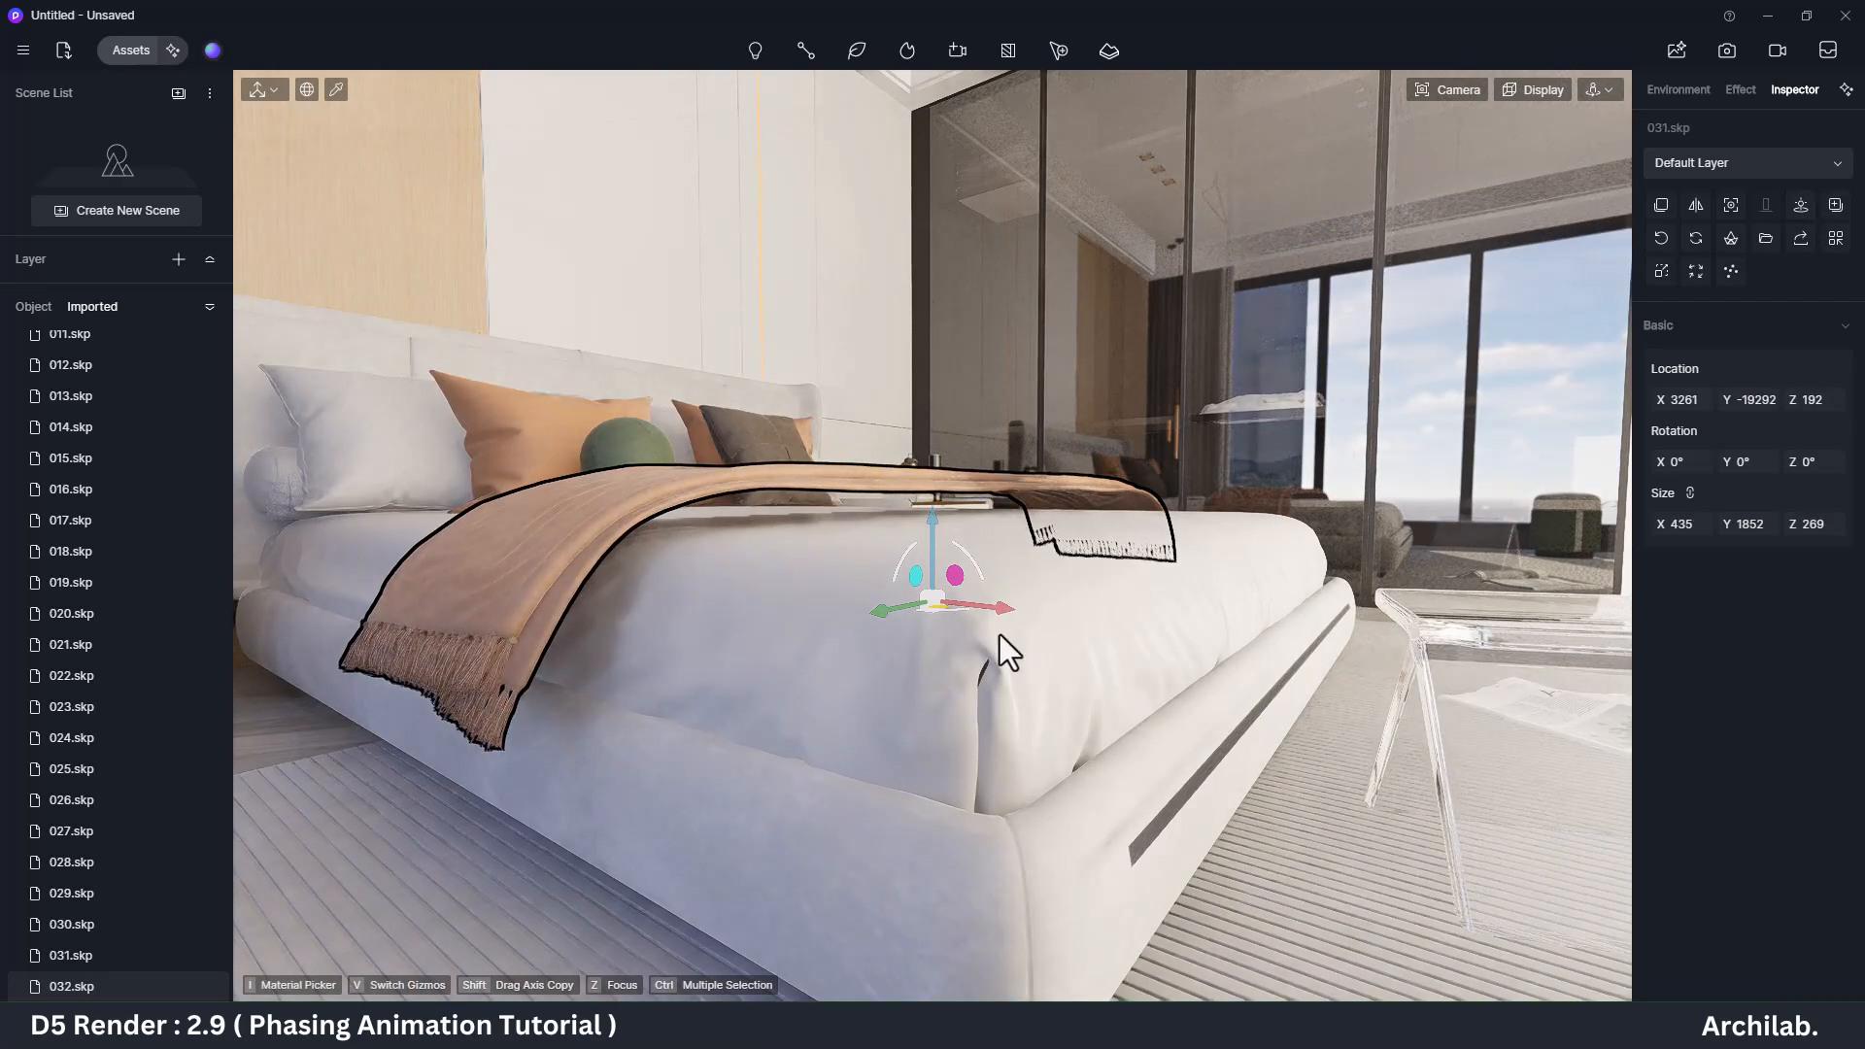
{"action": "left_click", "coordinate": [72, 986]}
{"action": "left_click", "coordinate": [935, 702]}
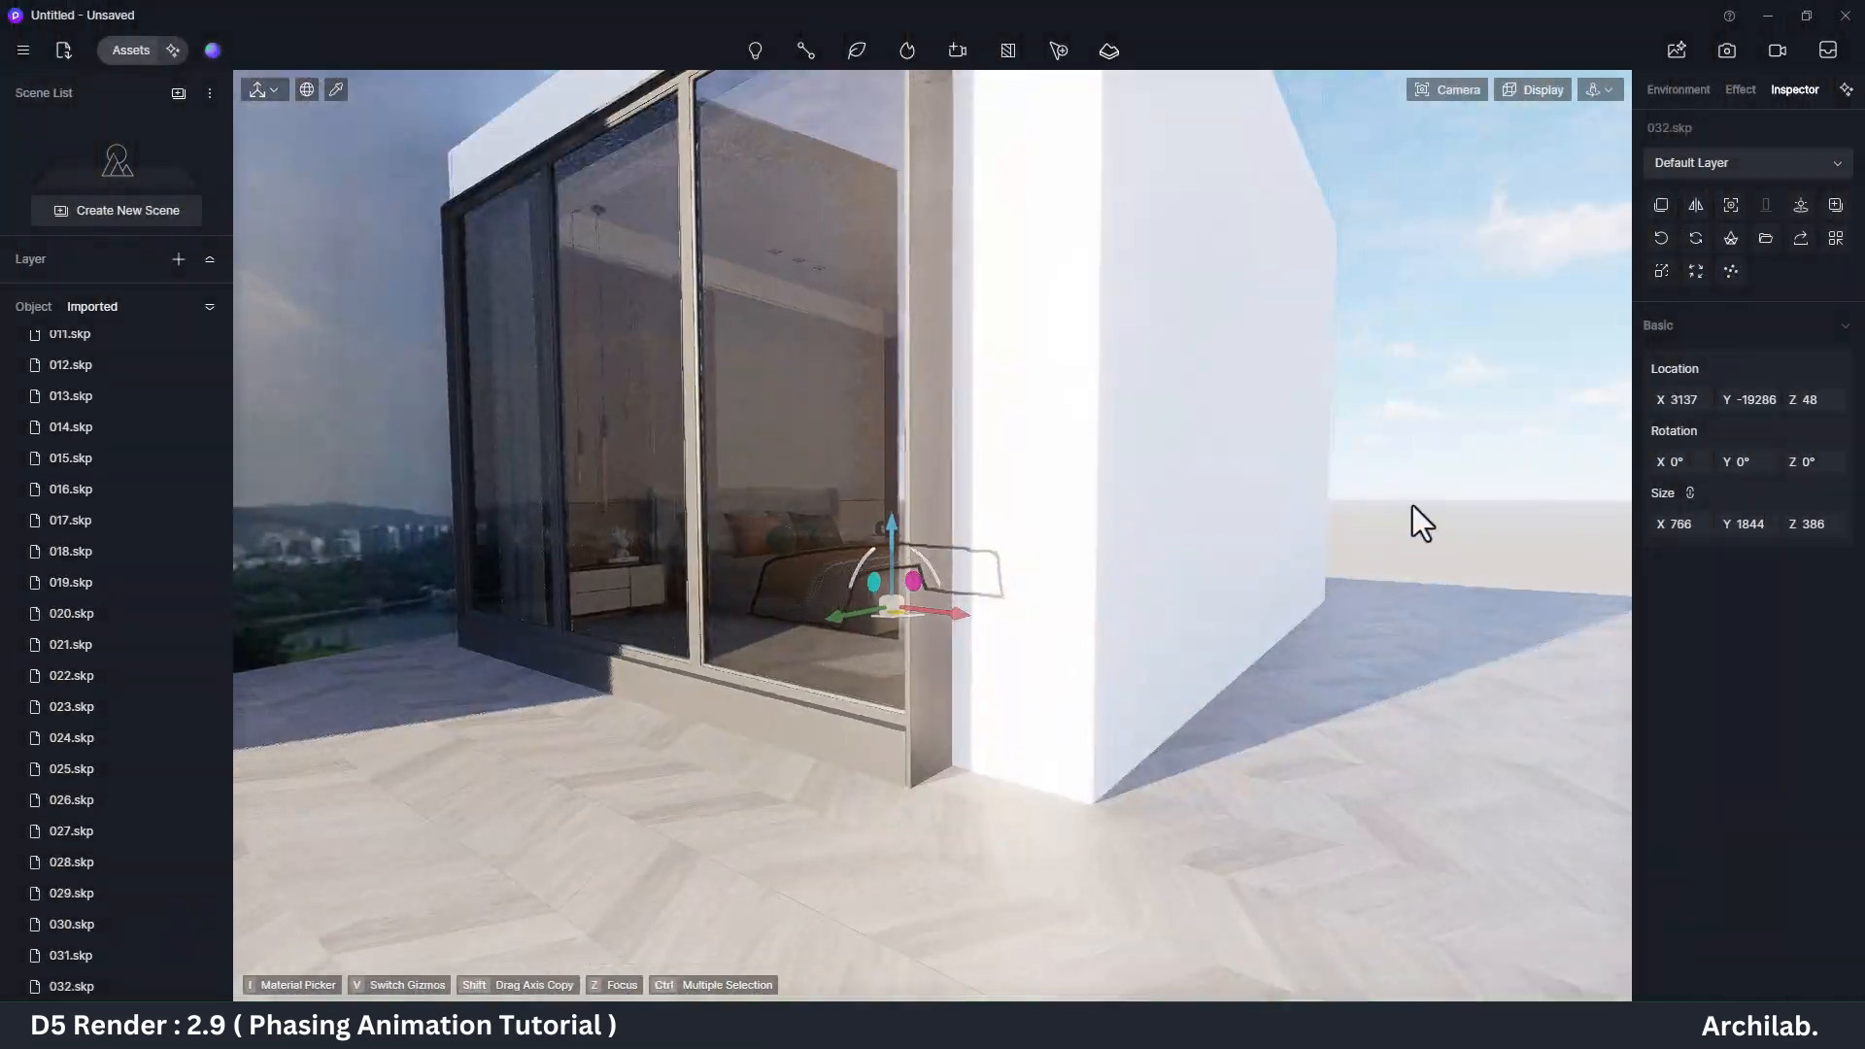
{"action": "key", "text": "Escape"}
Step: Switch the viewport navigation to Fly mode and open the camera settings
{"action": "scroll", "coordinate": [1033, 575], "scroll_direction": "up", "scroll_amount": 10}
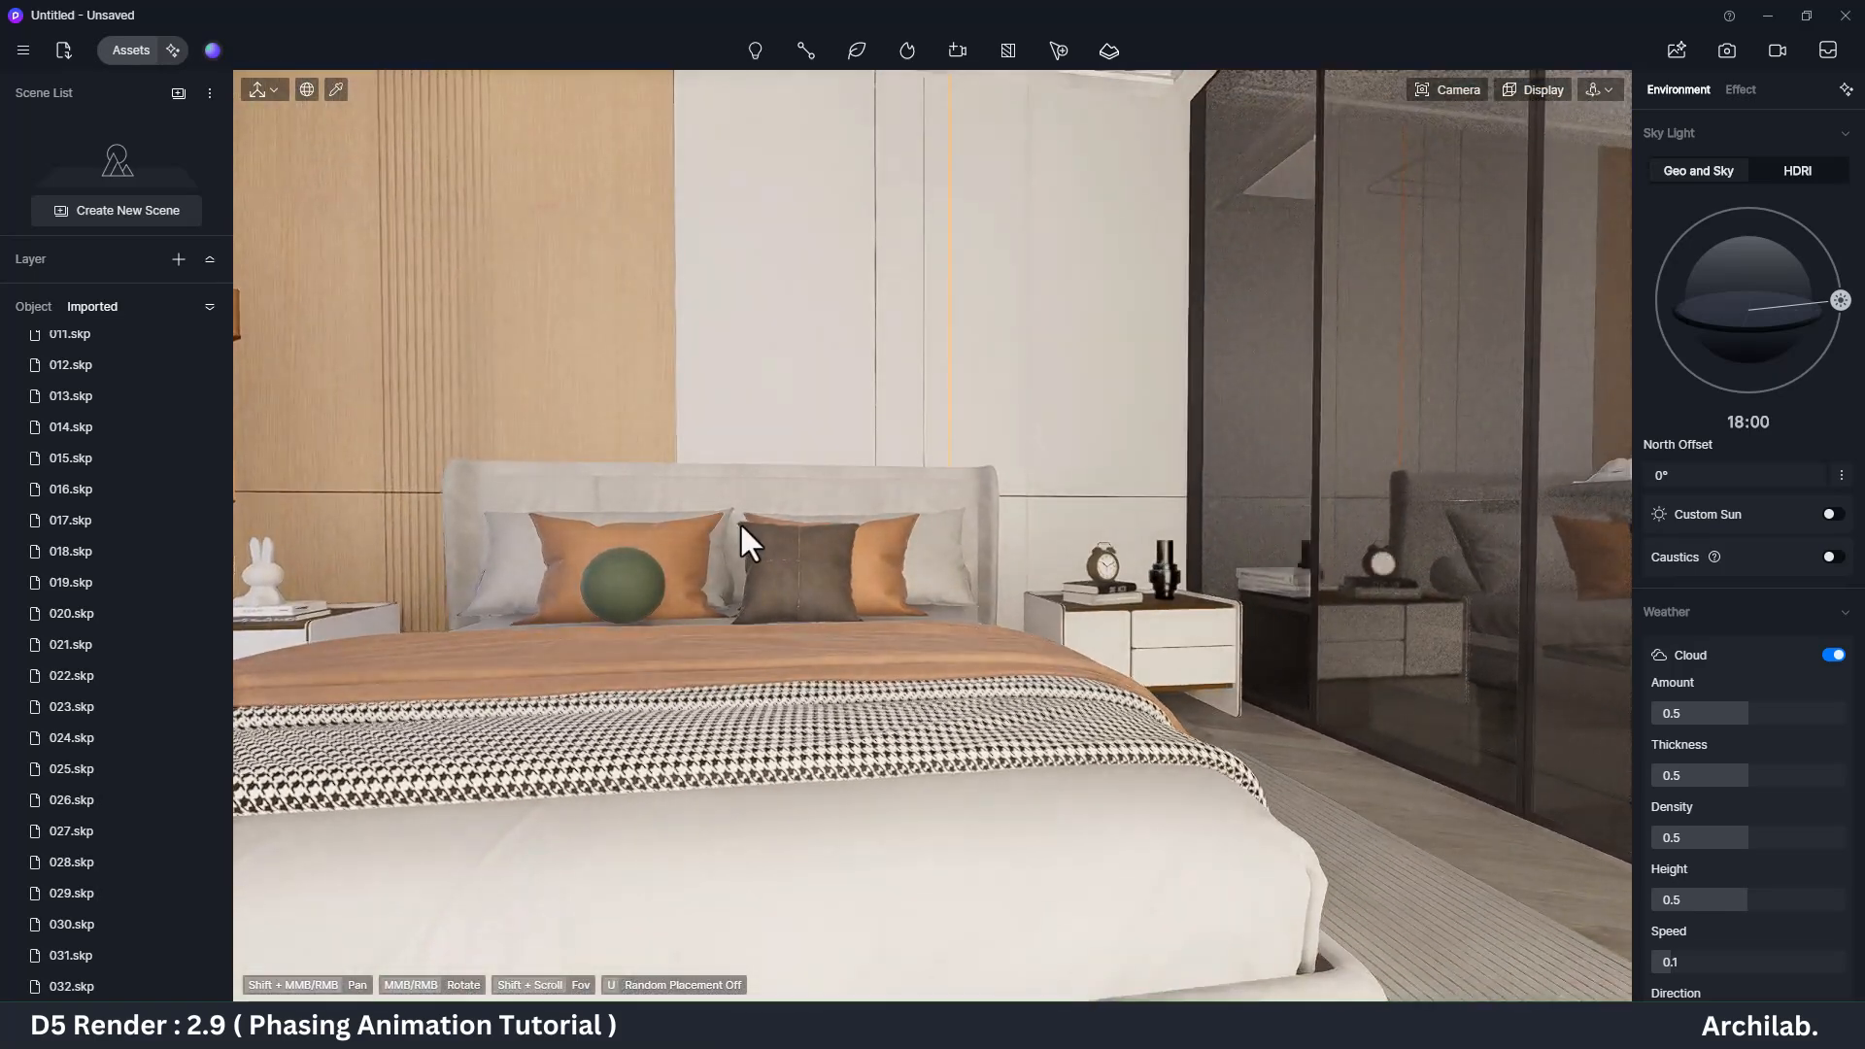
{"action": "left_click", "coordinate": [1545, 147]}
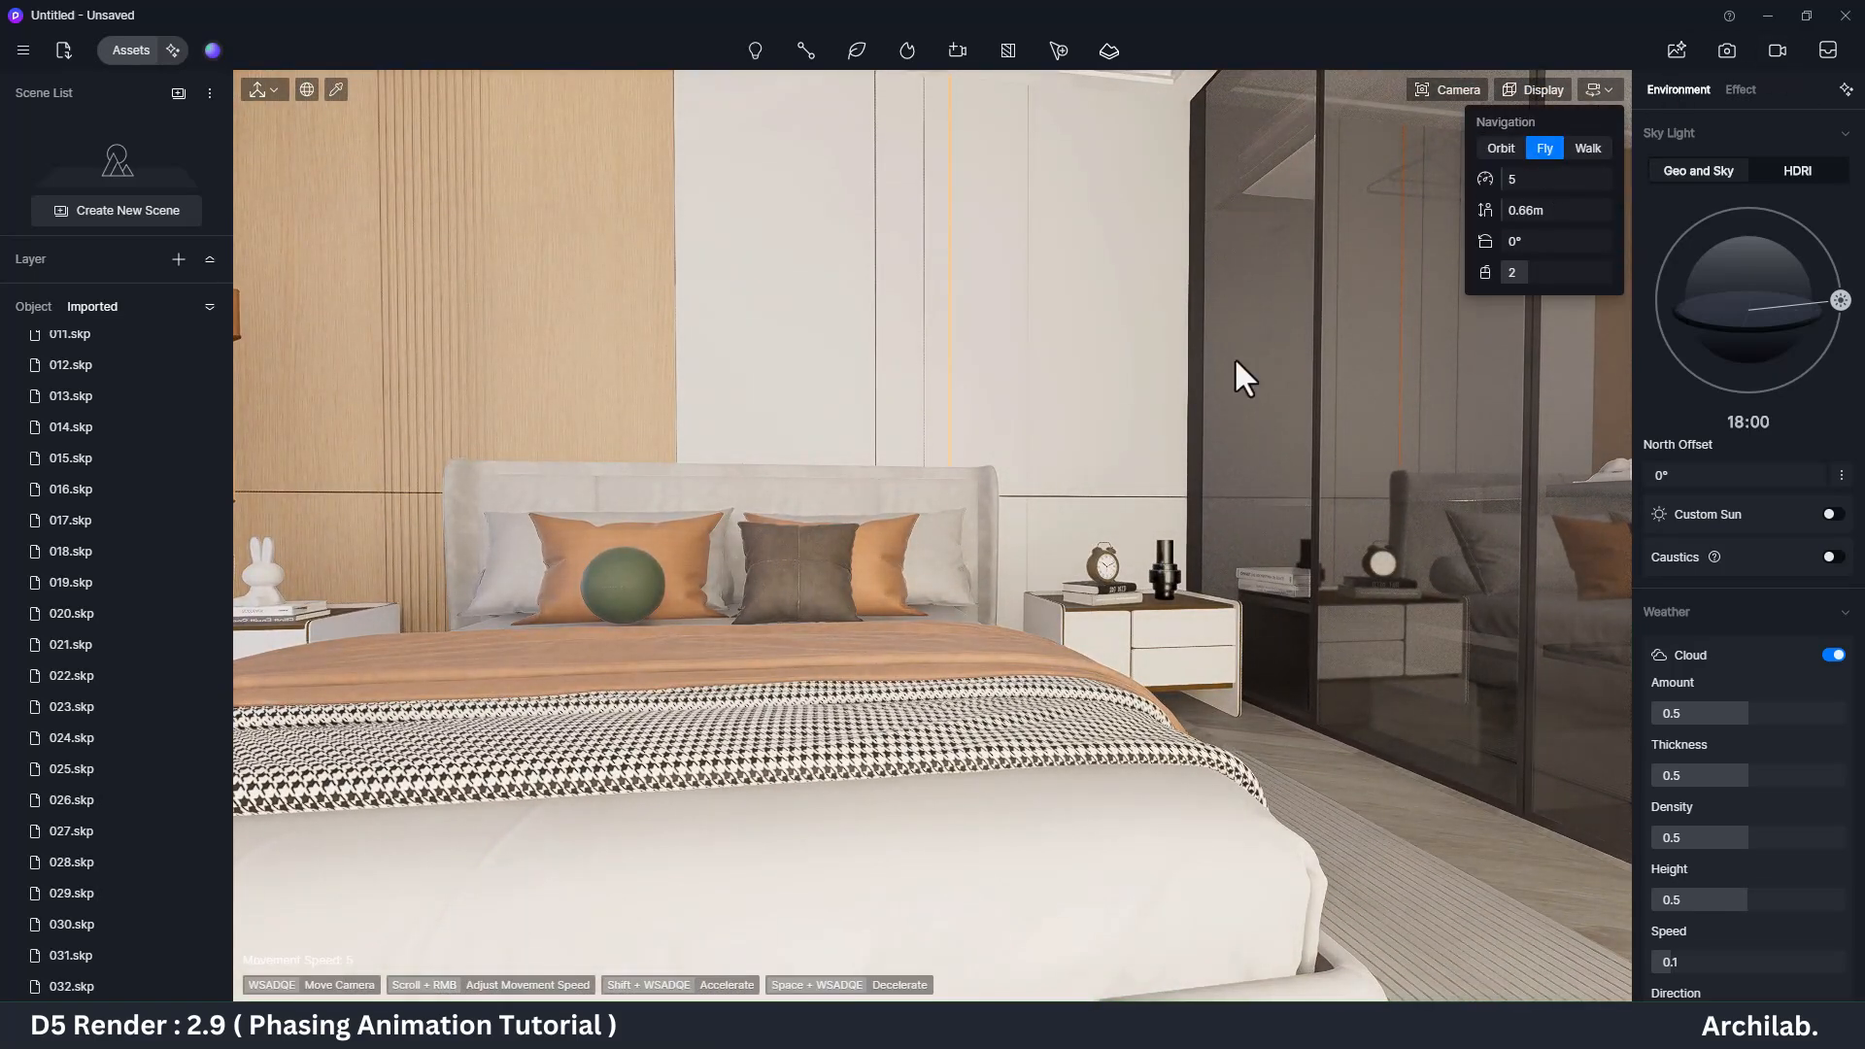
{"action": "left_click", "coordinate": [1447, 90]}
{"action": "left_click", "coordinate": [1059, 415]}
{"action": "scroll", "coordinate": [1059, 416], "scroll_direction": "down", "scroll_amount": 5}
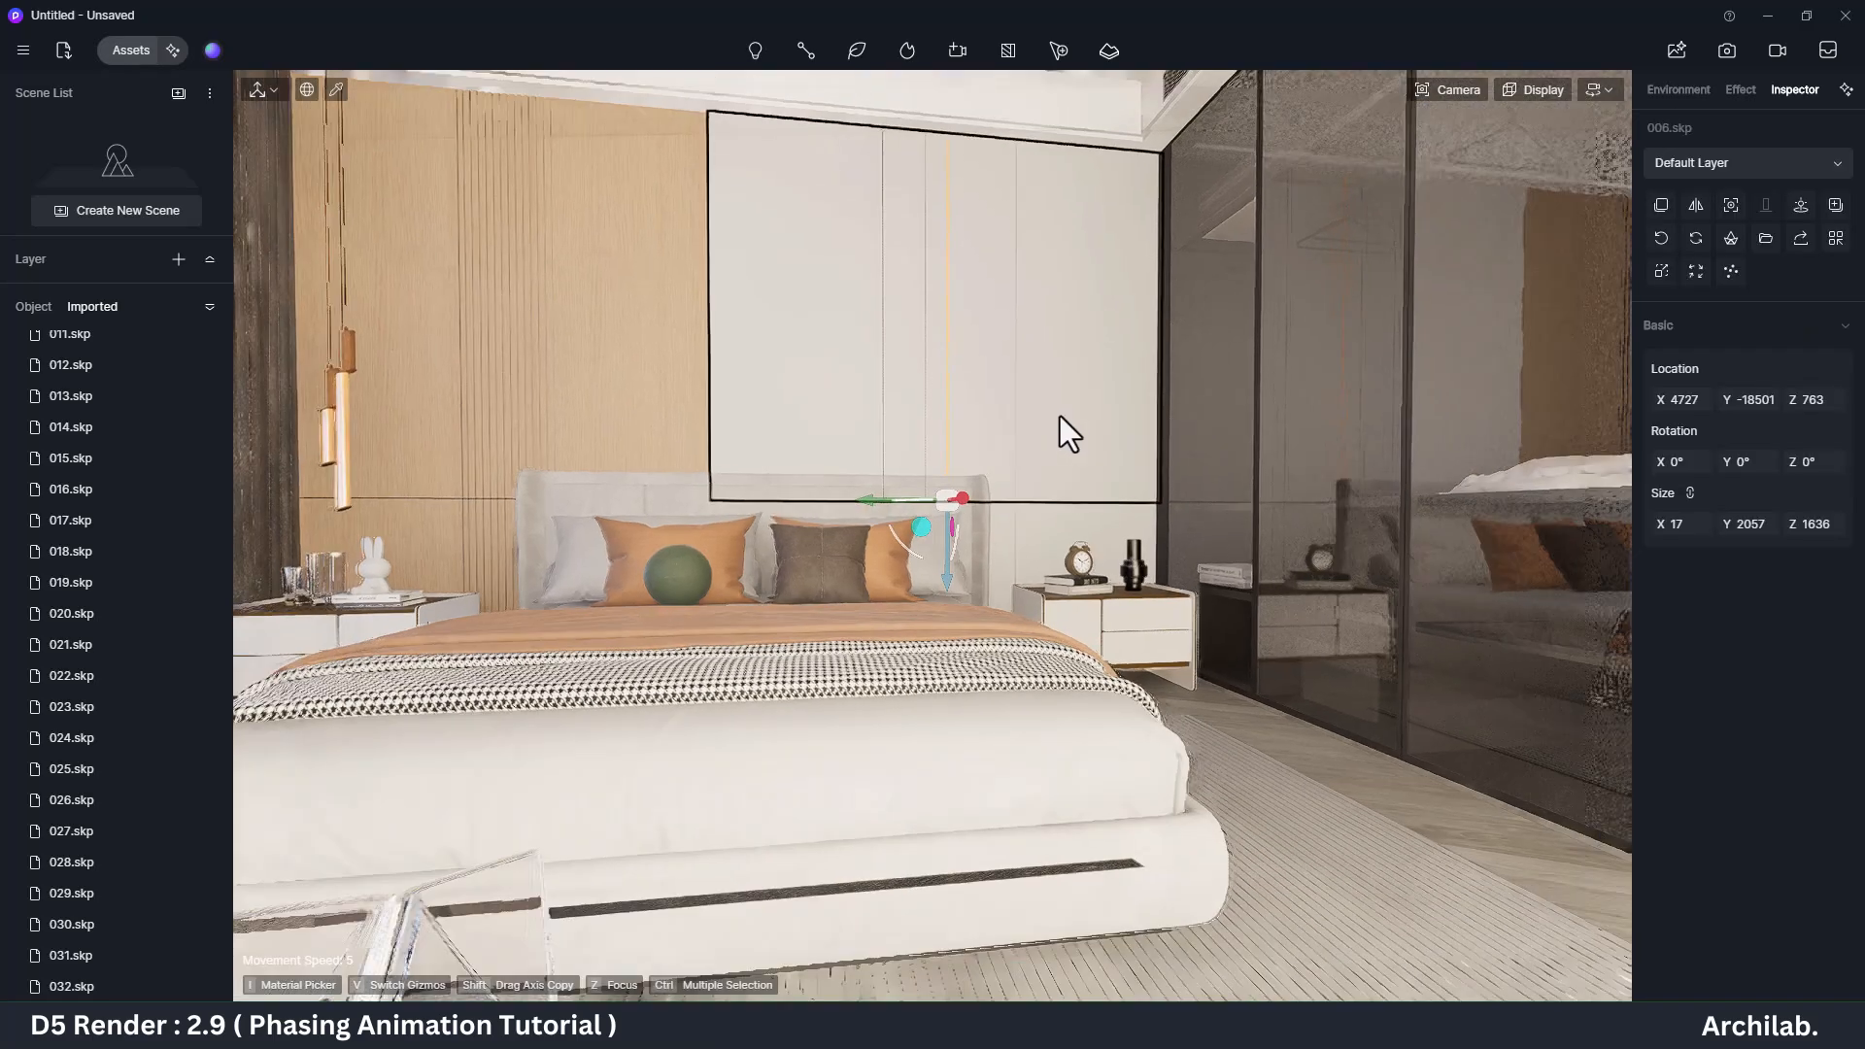
Step: Frame a straight-on view of the bed and headboard wall and save it as a new scene
{"action": "right_click_drag", "start_coordinate": [1058, 416], "coordinate": [923, 474]}
{"action": "key", "text": "s"}
{"action": "key", "text": "a"}
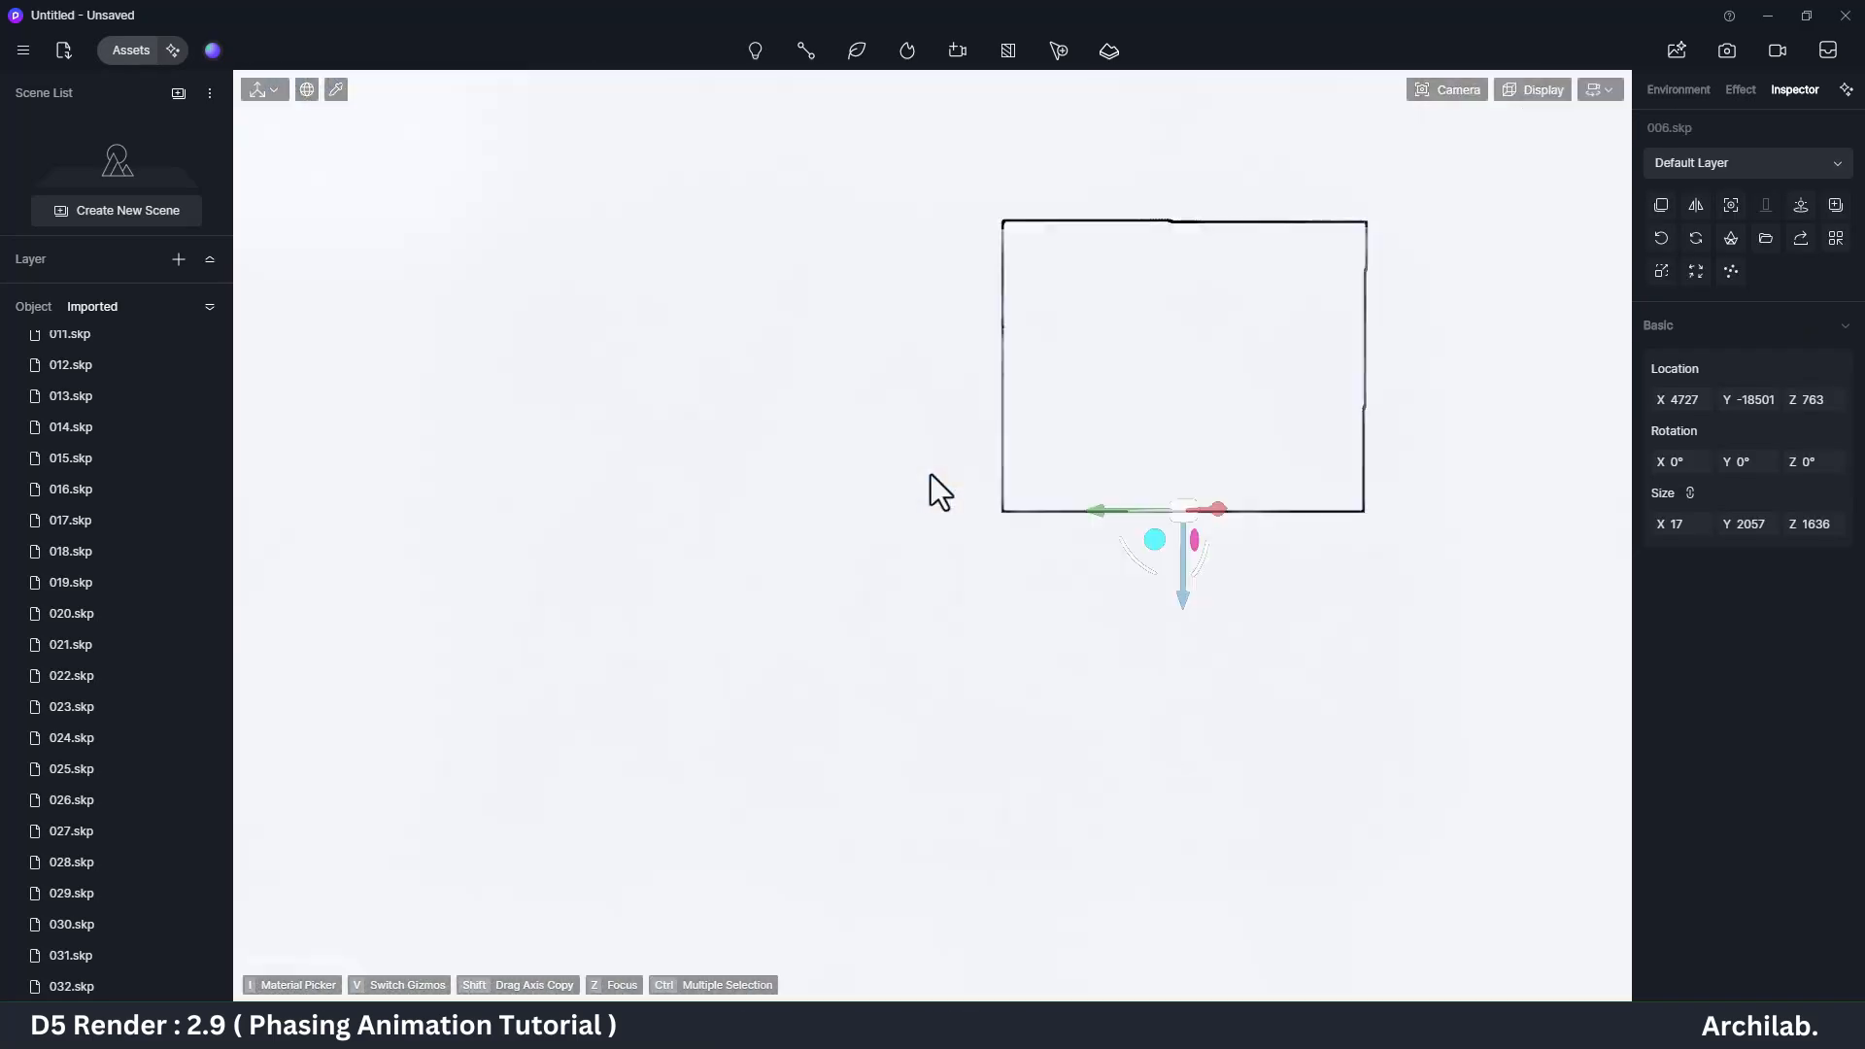
{"action": "key", "text": "d"}
{"action": "key", "text": "w"}
{"action": "key", "text": "q"}
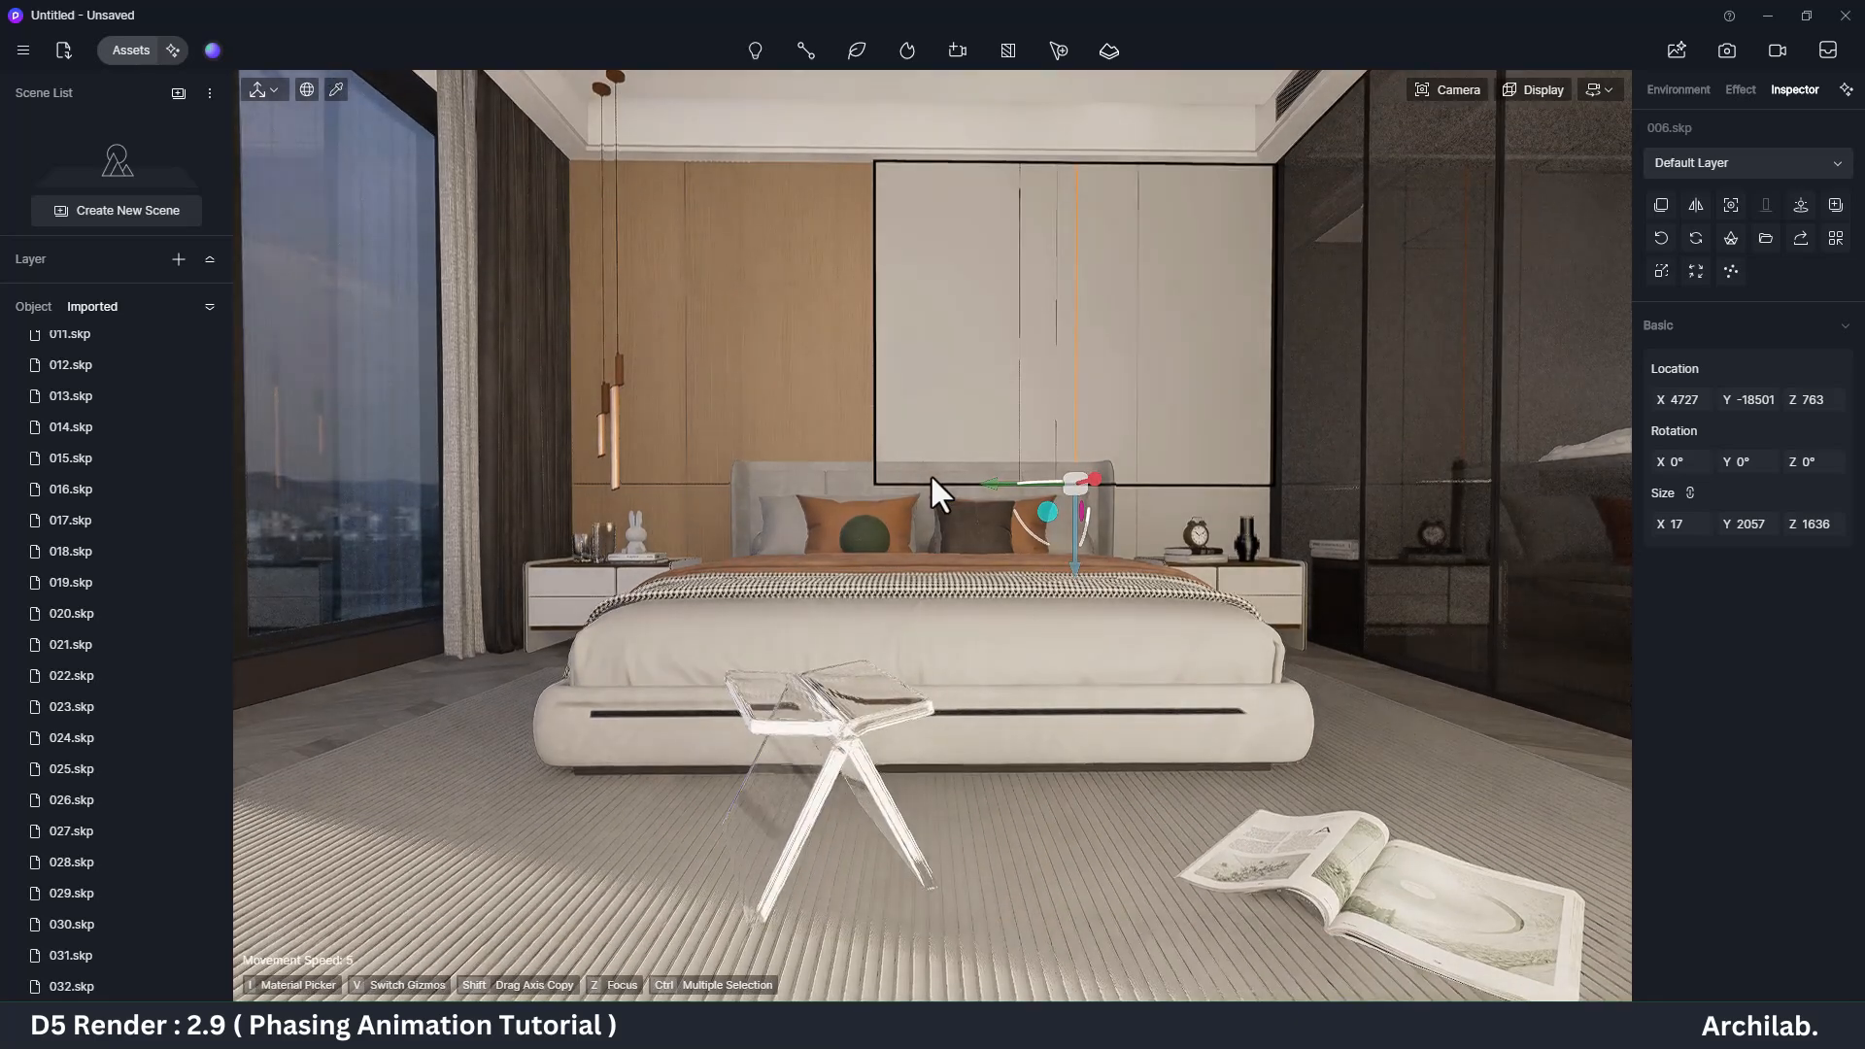
{"action": "key", "text": "e"}
{"action": "key", "text": "q"}
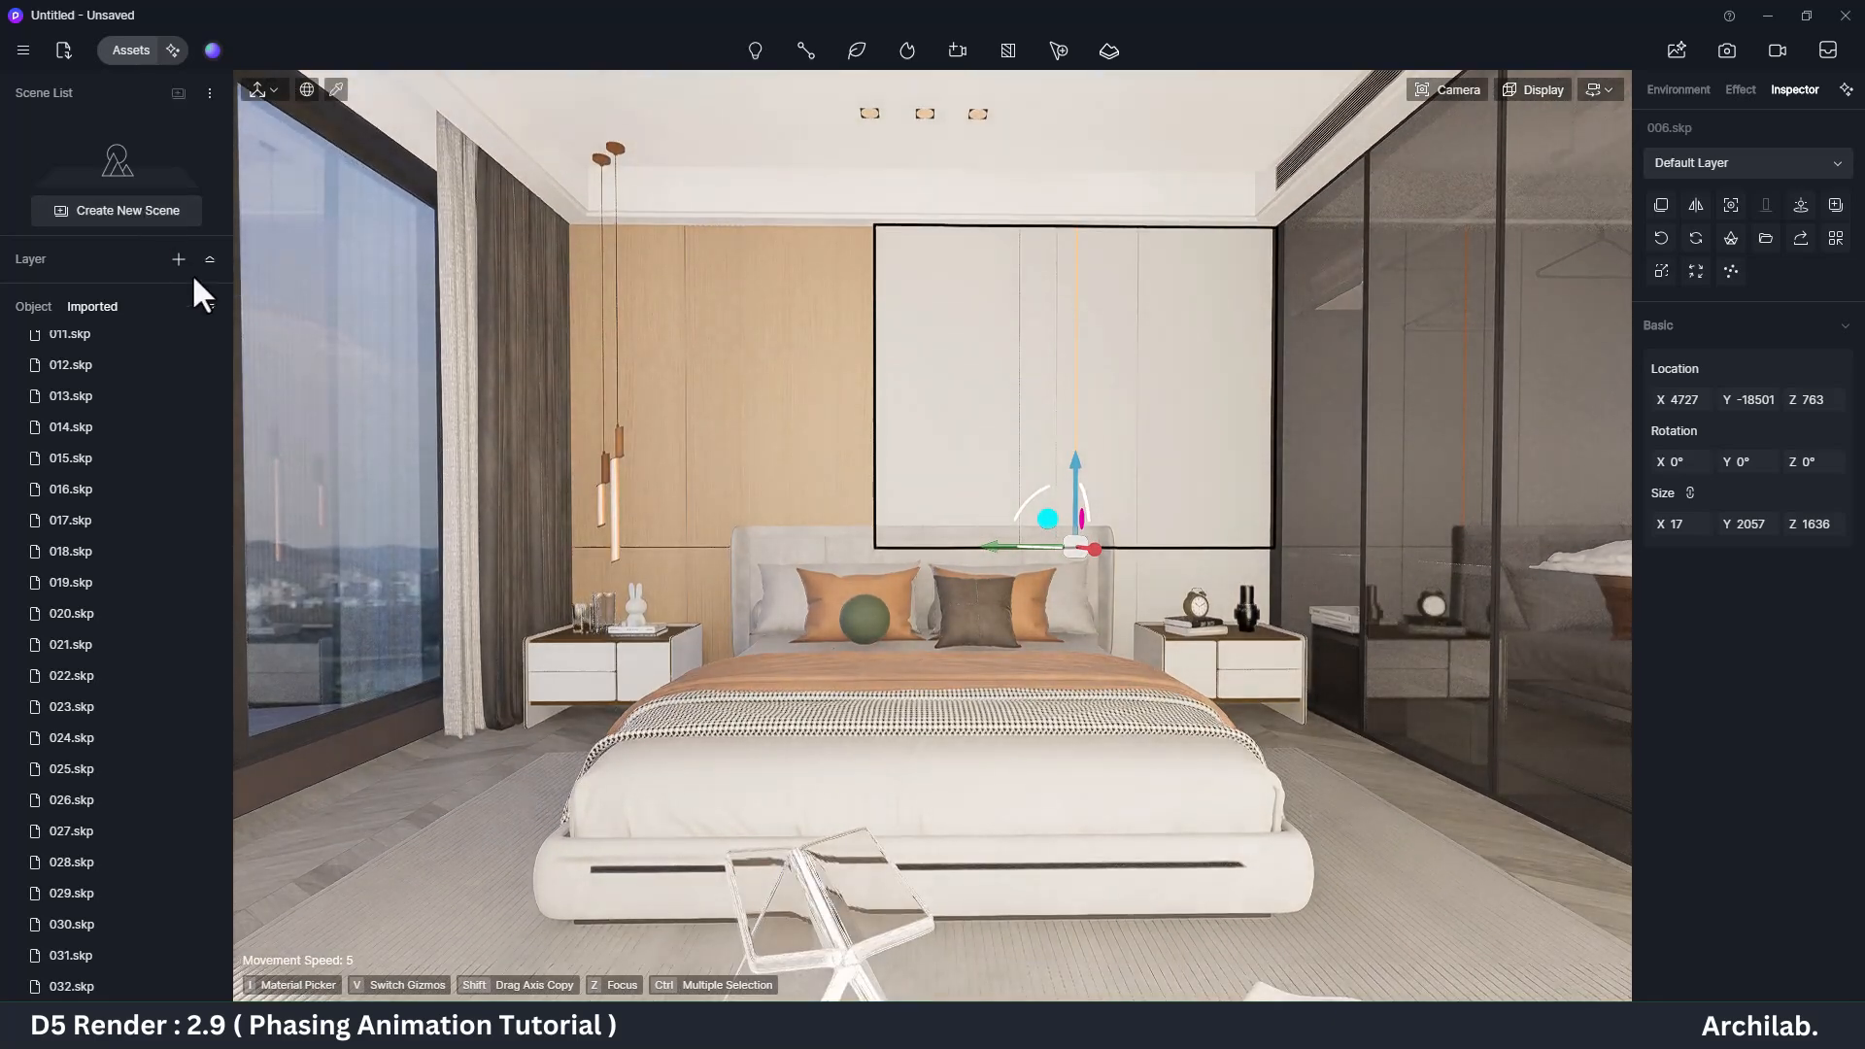
Step: Make the ceiling downlights' material emissive, coloured by temperature at 3300
{"action": "left_click", "coordinate": [336, 90]}
{"action": "left_click", "coordinate": [872, 112]}
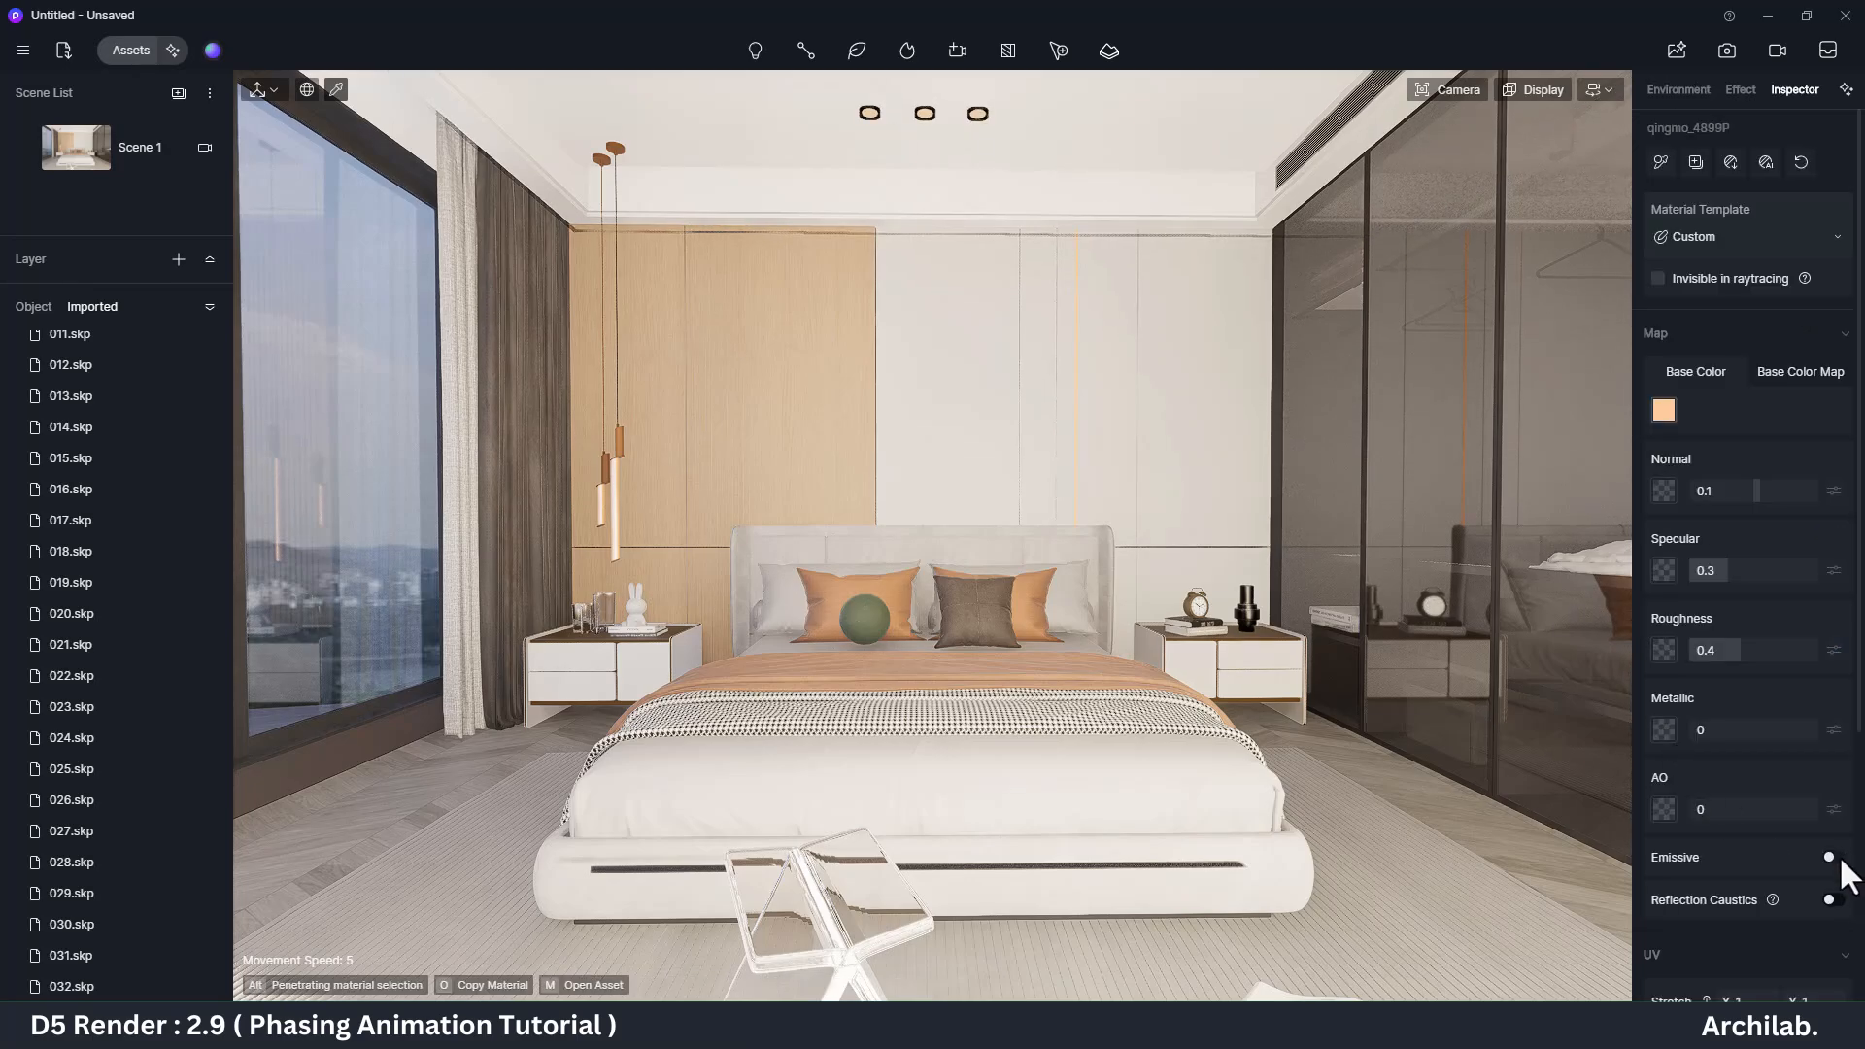
{"action": "left_click", "coordinate": [1830, 856]}
{"action": "scroll", "coordinate": [1826, 845], "scroll_direction": "down", "scroll_amount": 5}
{"action": "left_click", "coordinate": [1667, 741]}
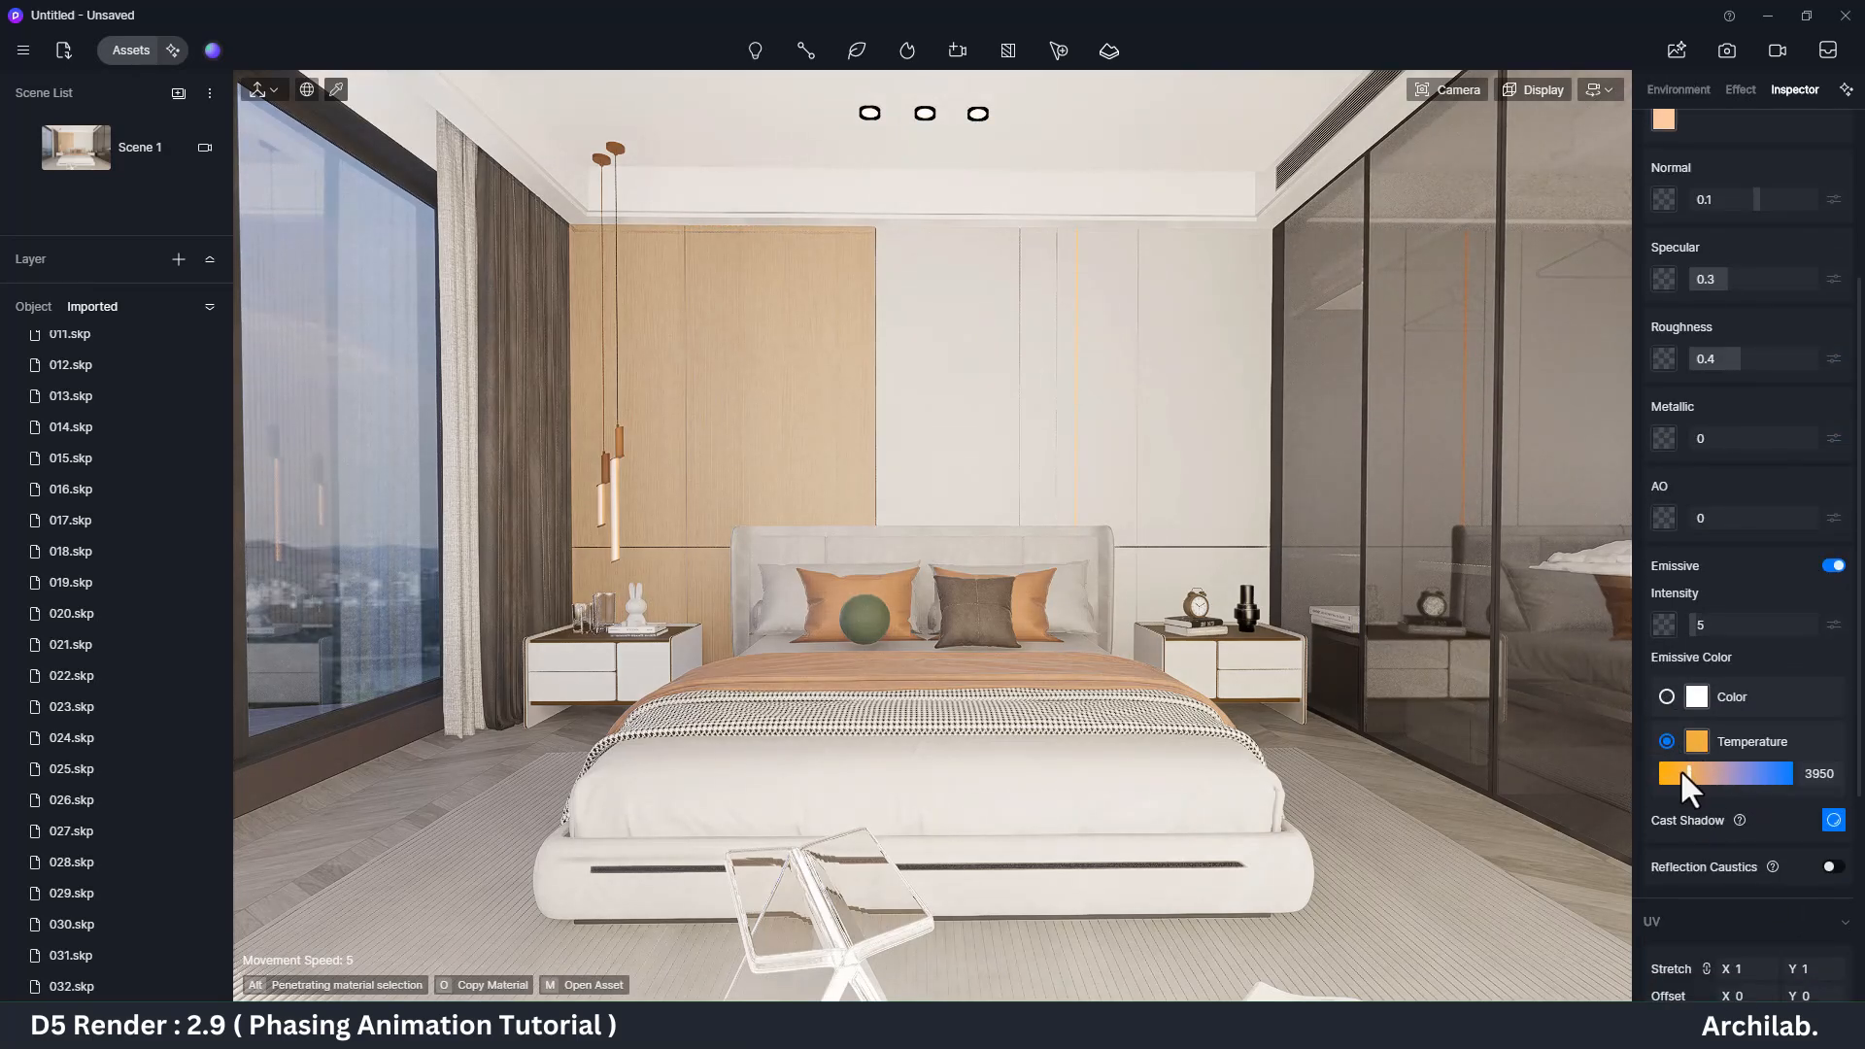
{"action": "left_click_drag", "start_coordinate": [1682, 773], "coordinate": [1681, 774]}
{"action": "scroll", "coordinate": [1697, 853], "scroll_direction": "down", "scroll_amount": 4}
{"action": "scroll", "coordinate": [1707, 816], "scroll_direction": "up", "scroll_amount": 3}
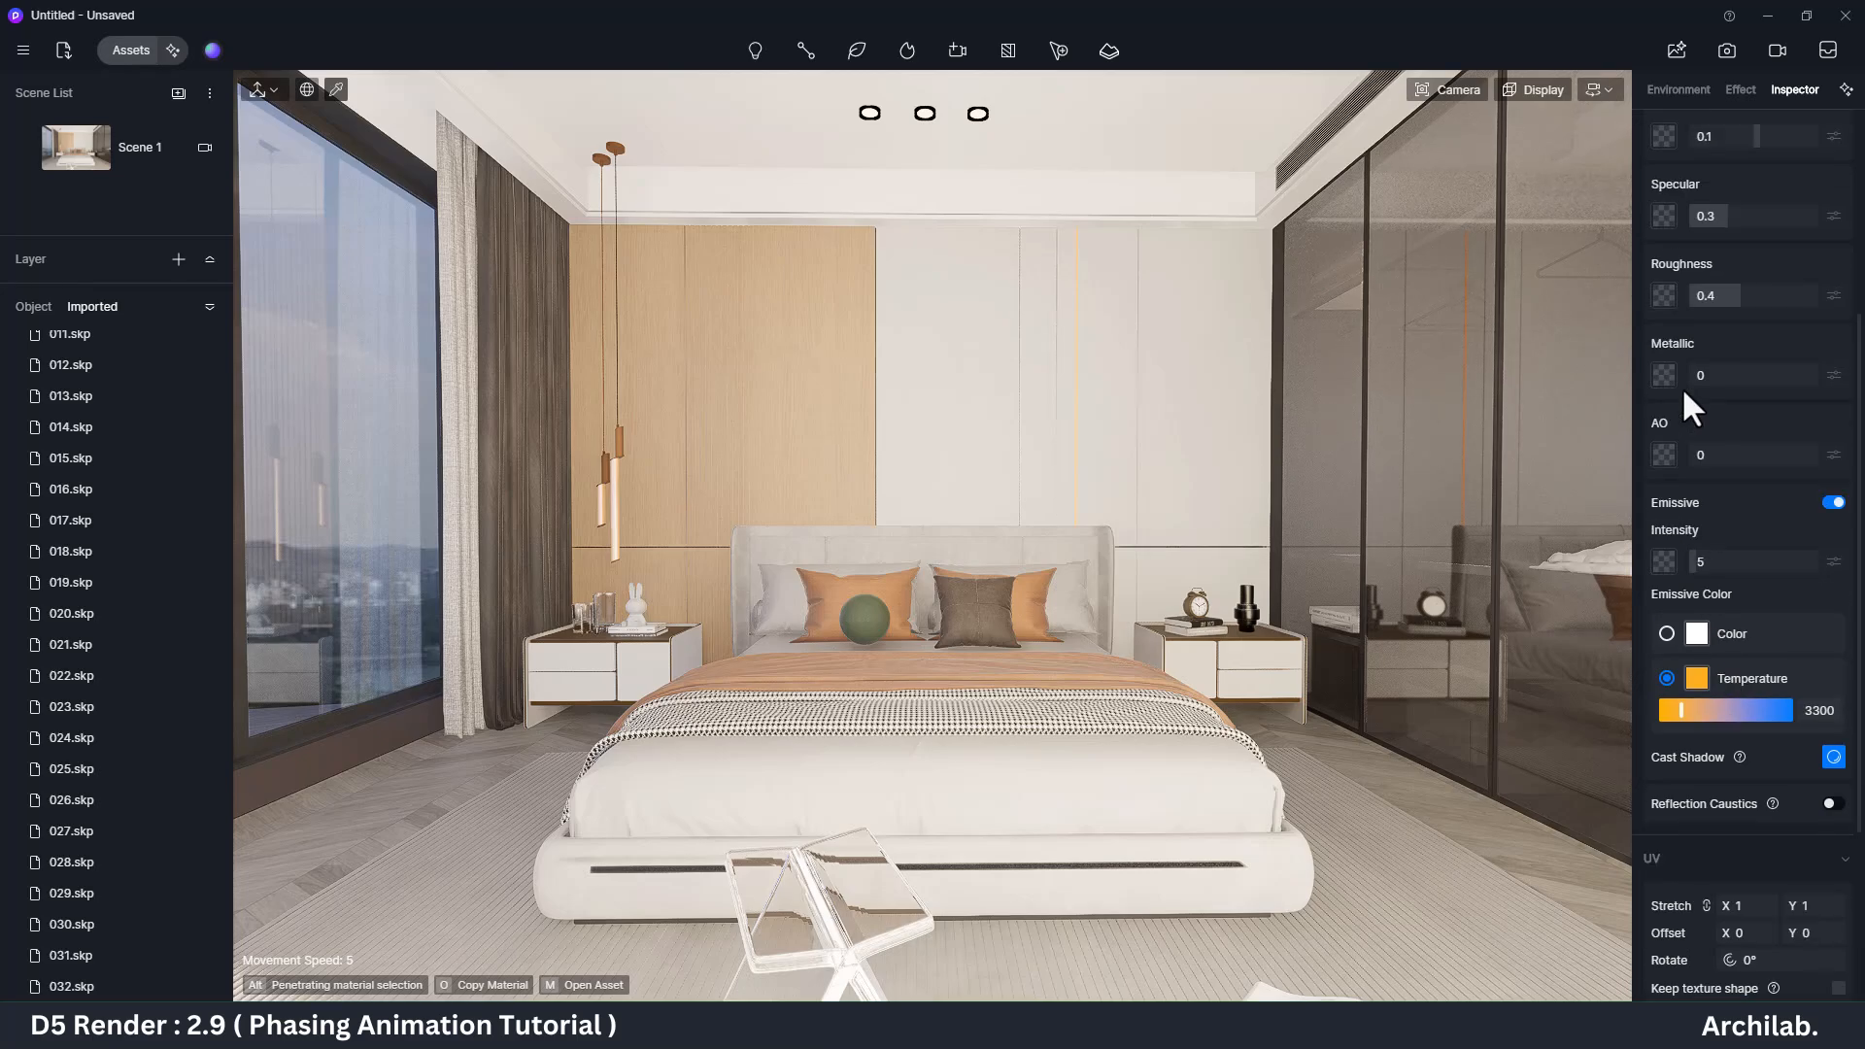
Step: Turn off auto exposure in the post-processing effects
{"action": "left_click", "coordinate": [1739, 92]}
{"action": "scroll", "coordinate": [1738, 776], "scroll_direction": "down", "scroll_amount": 2}
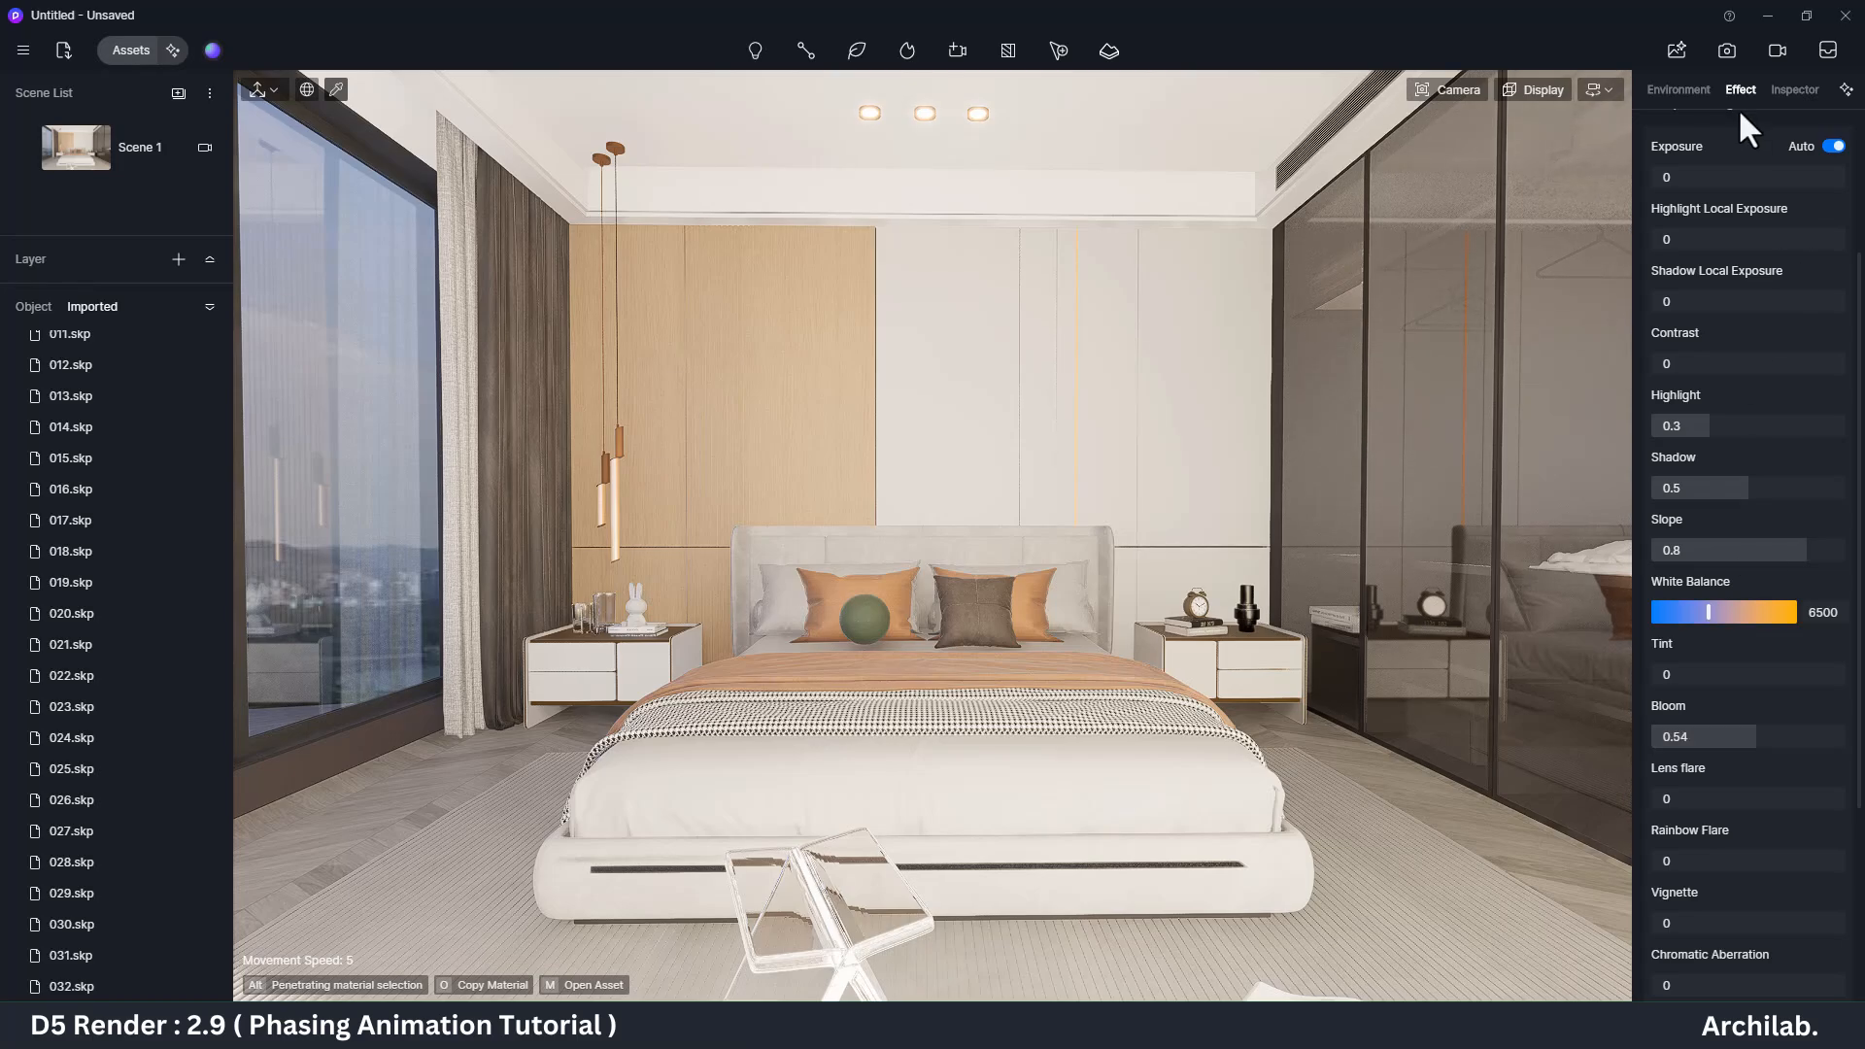
{"action": "scroll", "coordinate": [1746, 127], "scroll_direction": "up", "scroll_amount": 1}
{"action": "left_click", "coordinate": [1833, 263]}
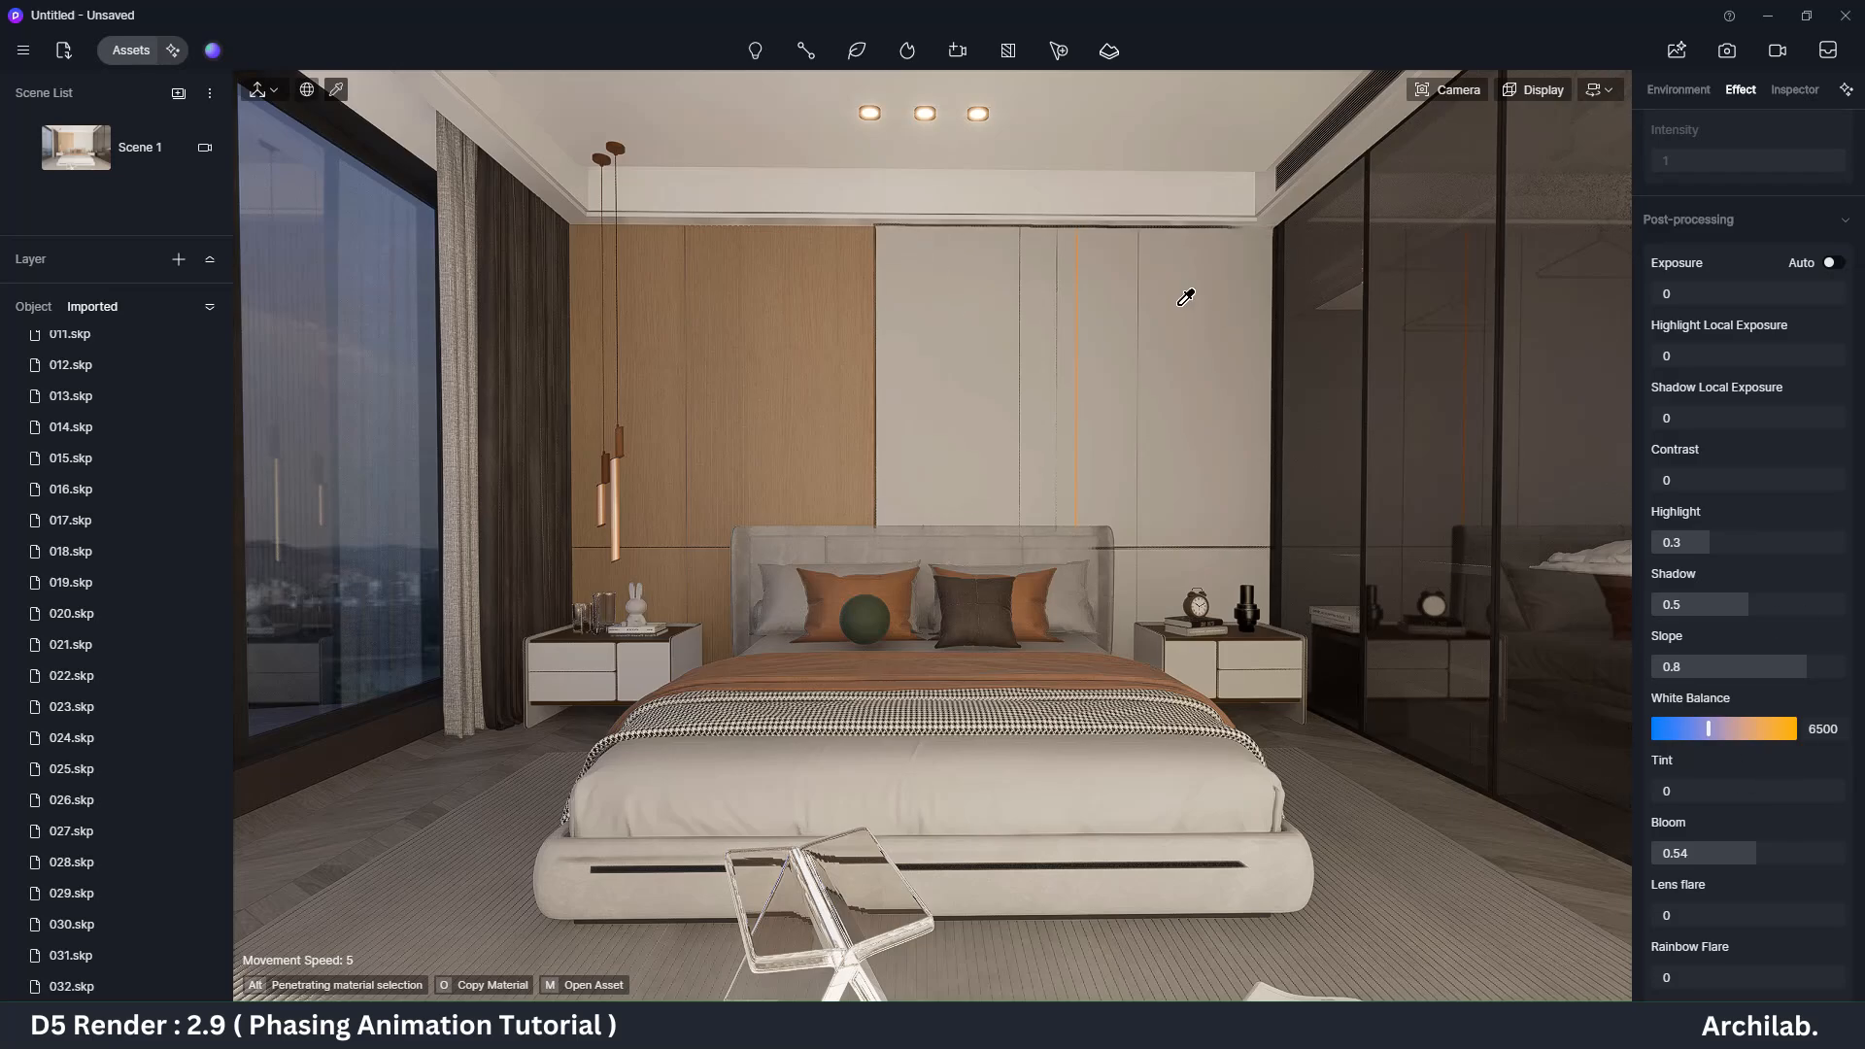
Step: Set the emissive intensity of the ceiling downlights' material to 56.8
{"action": "scroll", "coordinate": [1749, 758], "scroll_direction": "up", "scroll_amount": 1}
{"action": "scroll", "coordinate": [821, 82], "scroll_direction": "up", "scroll_amount": 3}
{"action": "scroll", "coordinate": [916, 334], "scroll_direction": "down", "scroll_amount": 2}
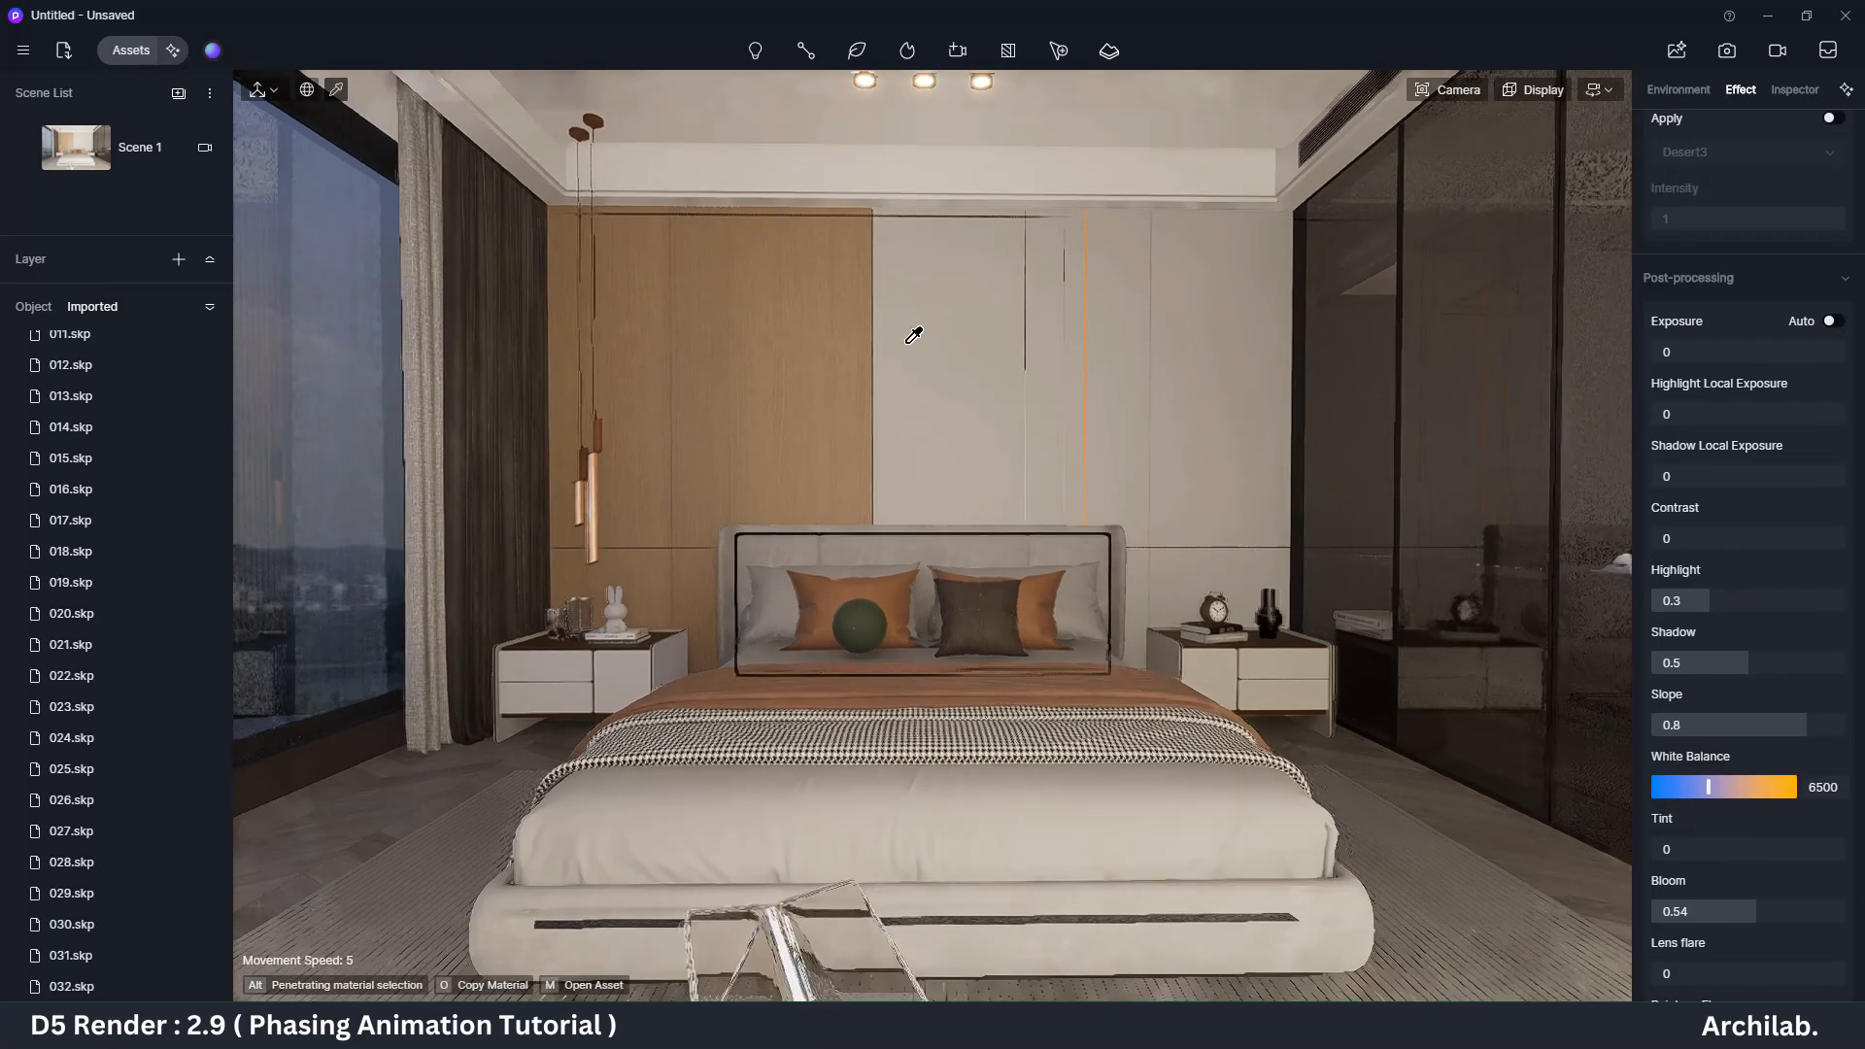
{"action": "left_click", "coordinate": [876, 85]}
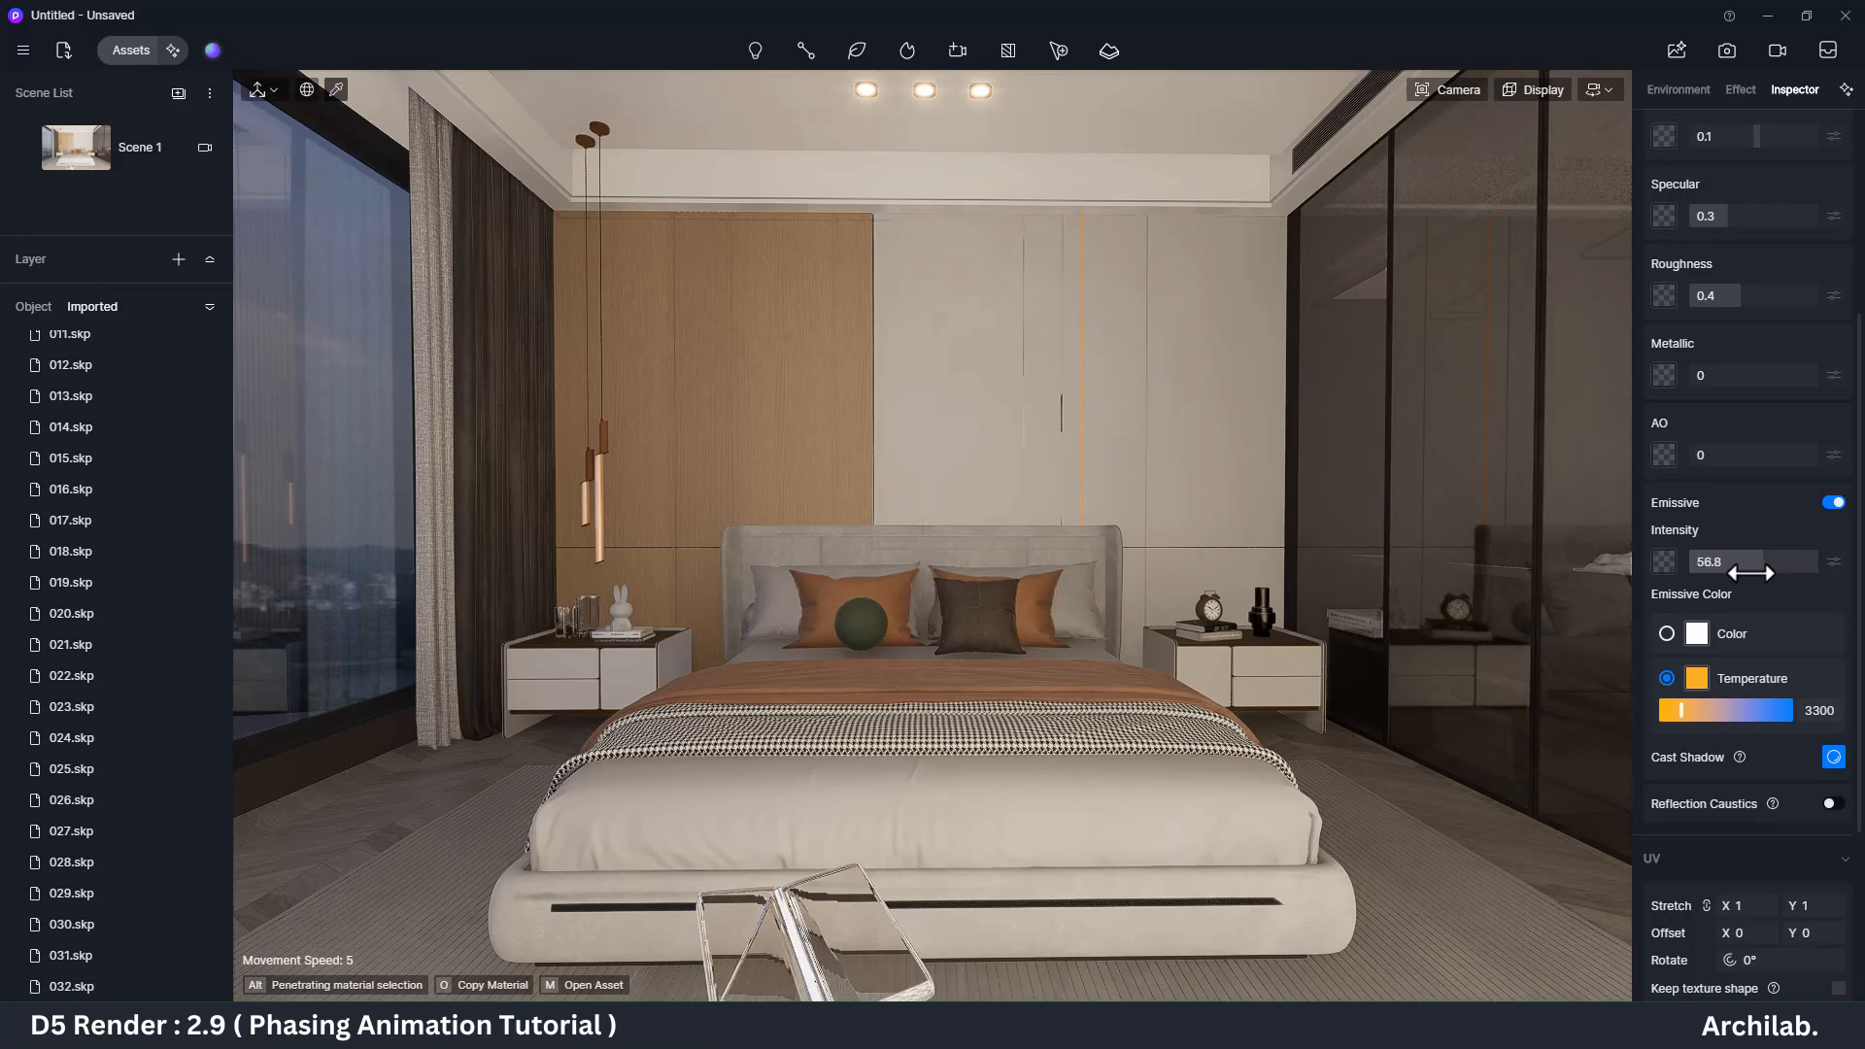
{"action": "key", "text": "Escape"}
Step: Place a point light above the bed, raise it to about Z 1252, and set its intensity to 0.5
{"action": "mouse_move", "coordinate": [762, 47]}
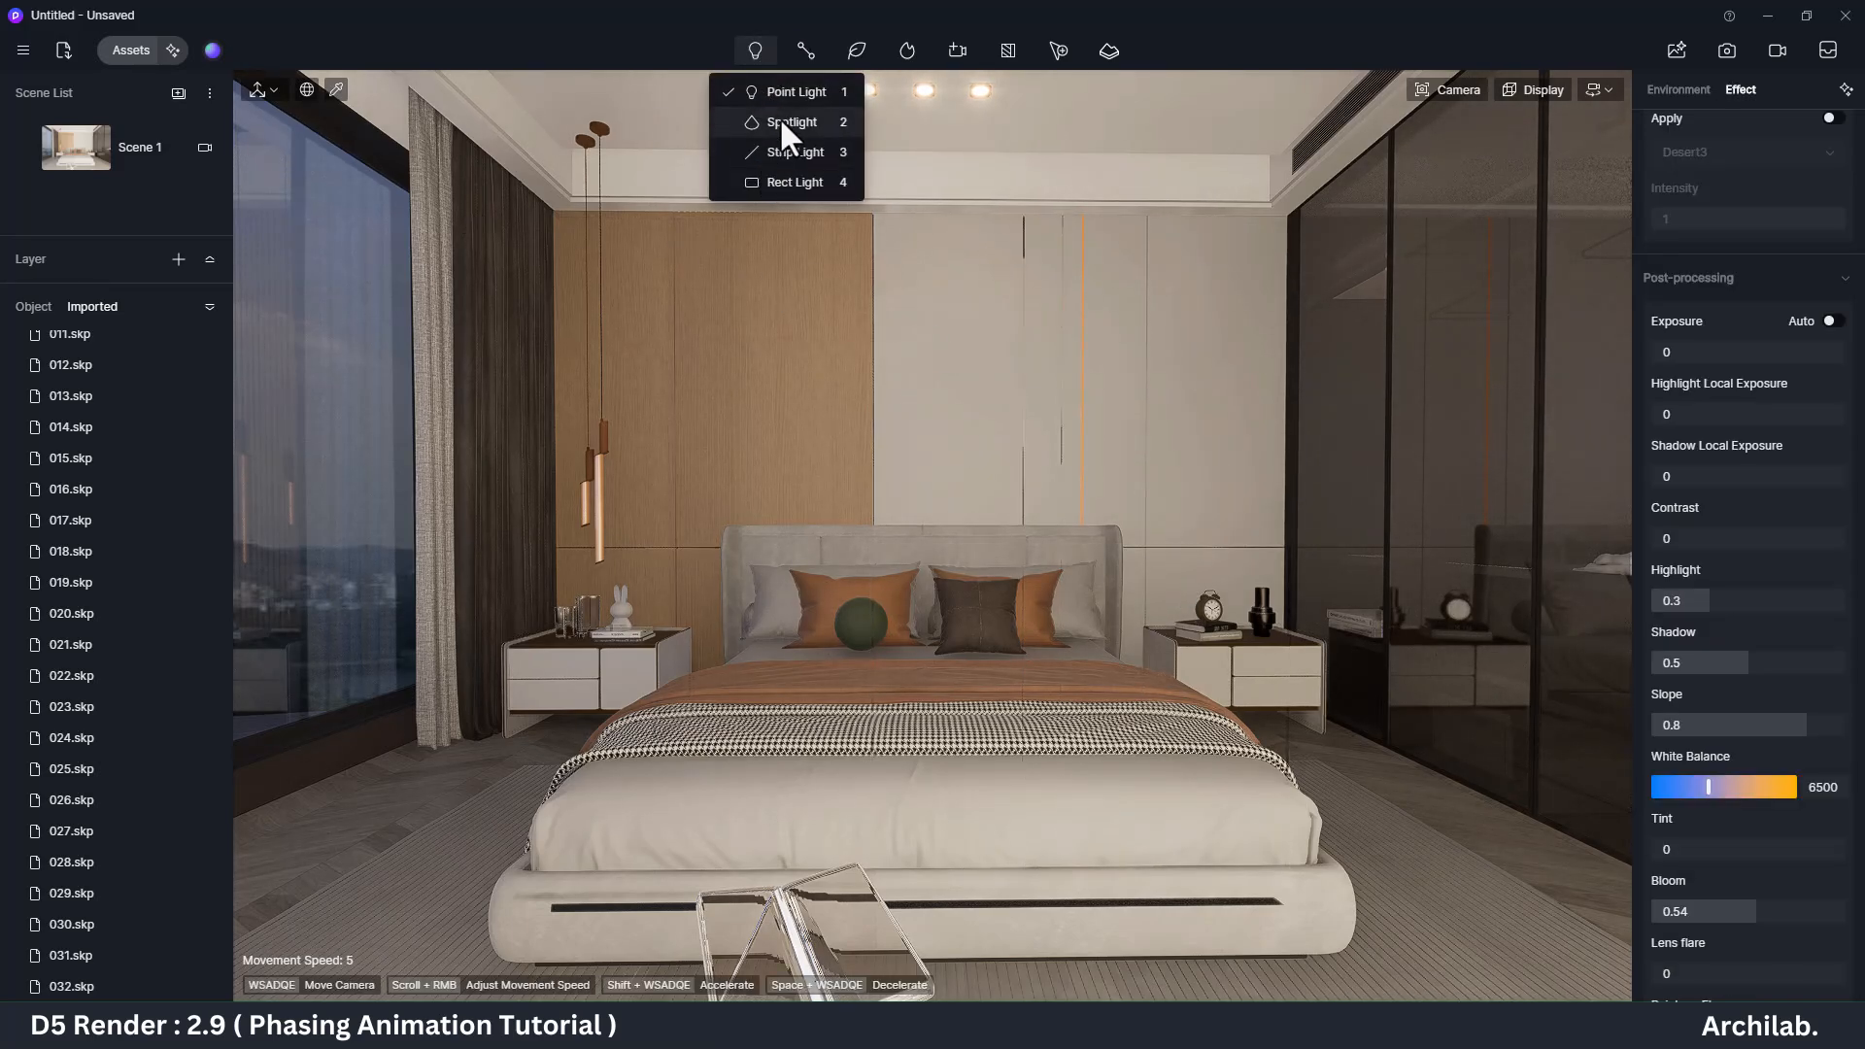
{"action": "left_click", "coordinate": [779, 95]}
{"action": "left_click", "coordinate": [936, 752]}
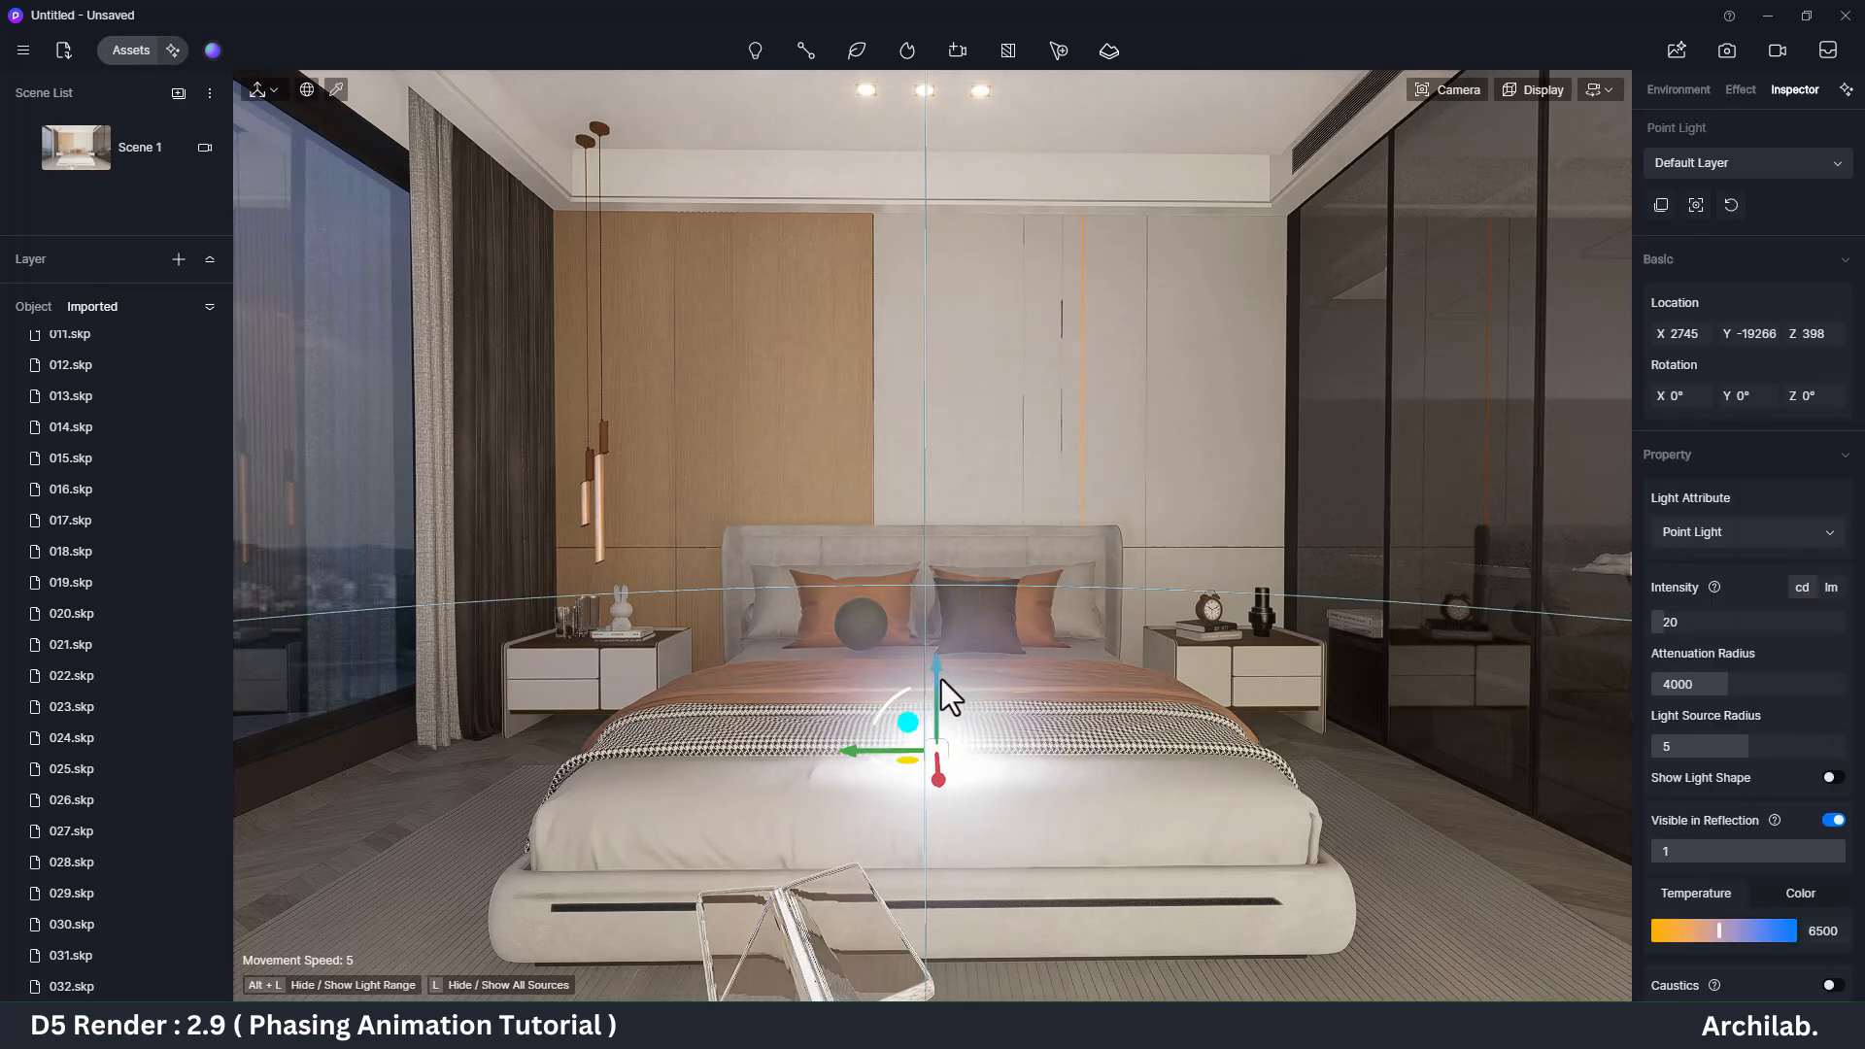
{"action": "left_click_drag", "start_coordinate": [941, 679], "coordinate": [937, 313]}
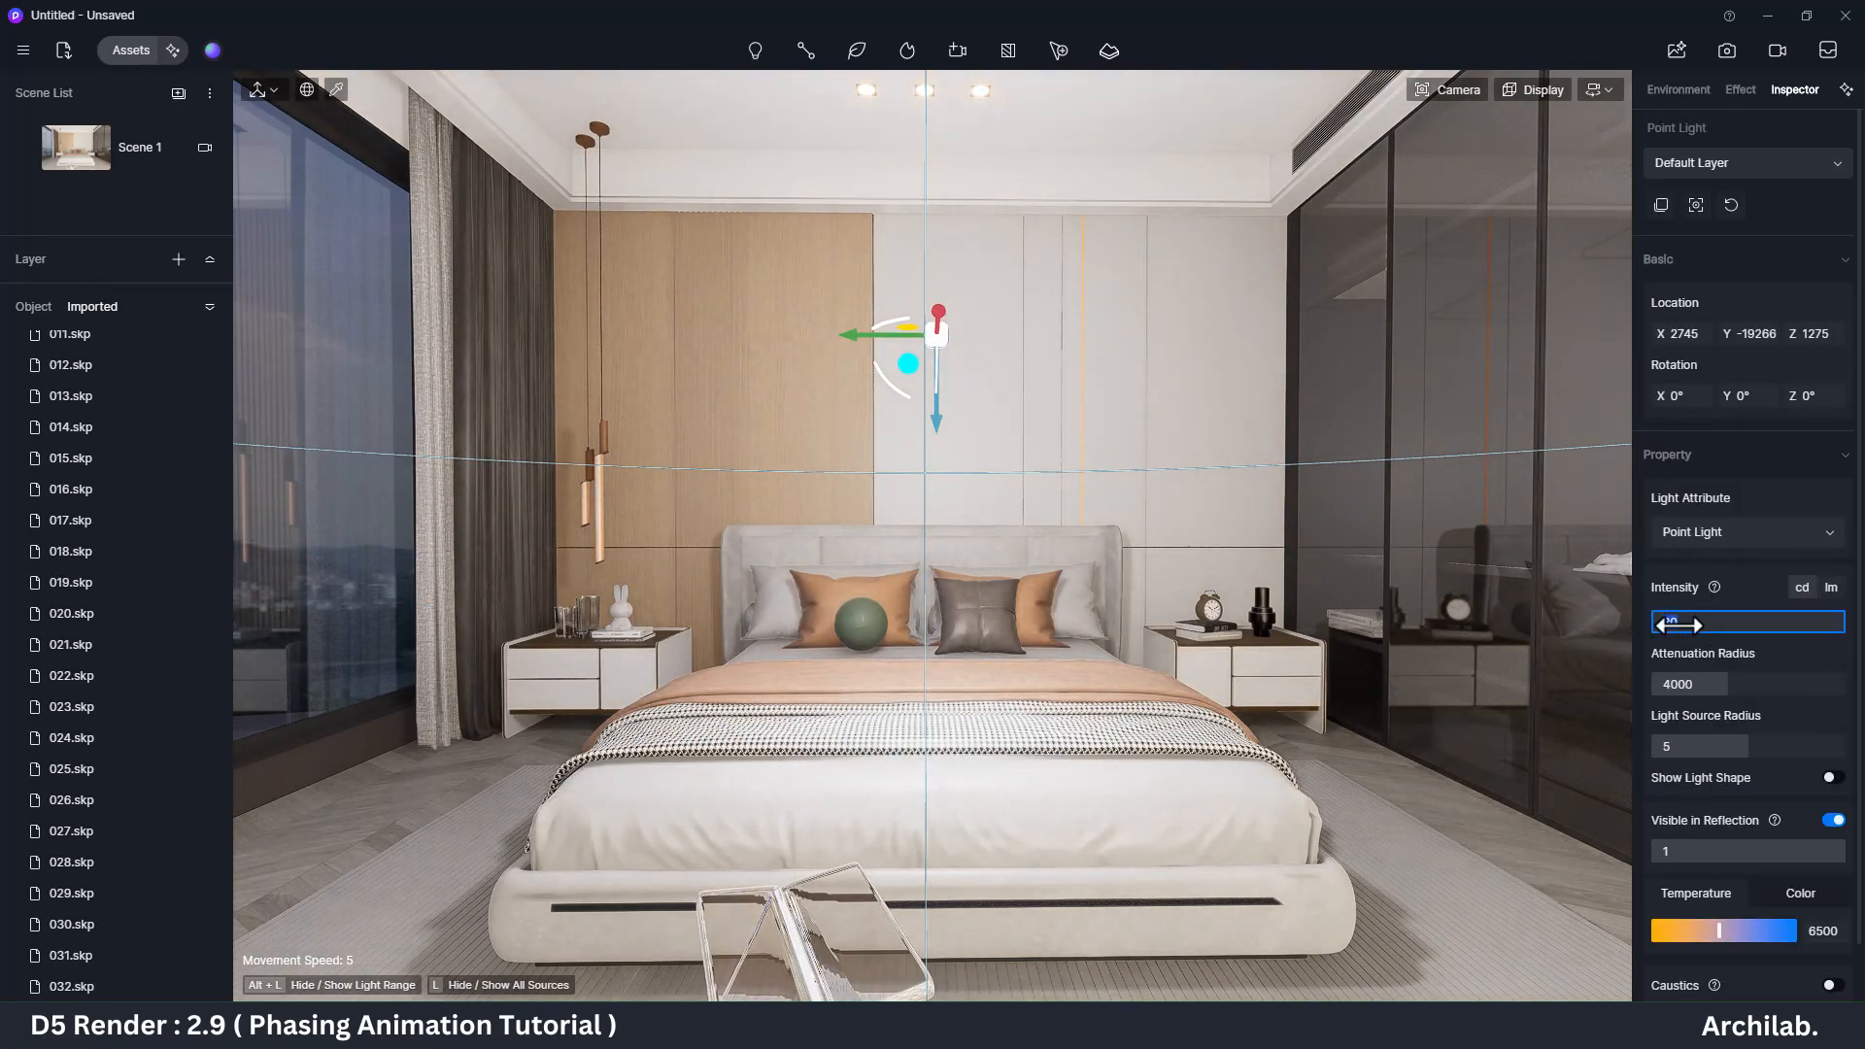
{"action": "left_click_drag", "start_coordinate": [1677, 624], "coordinate": [1657, 645]}
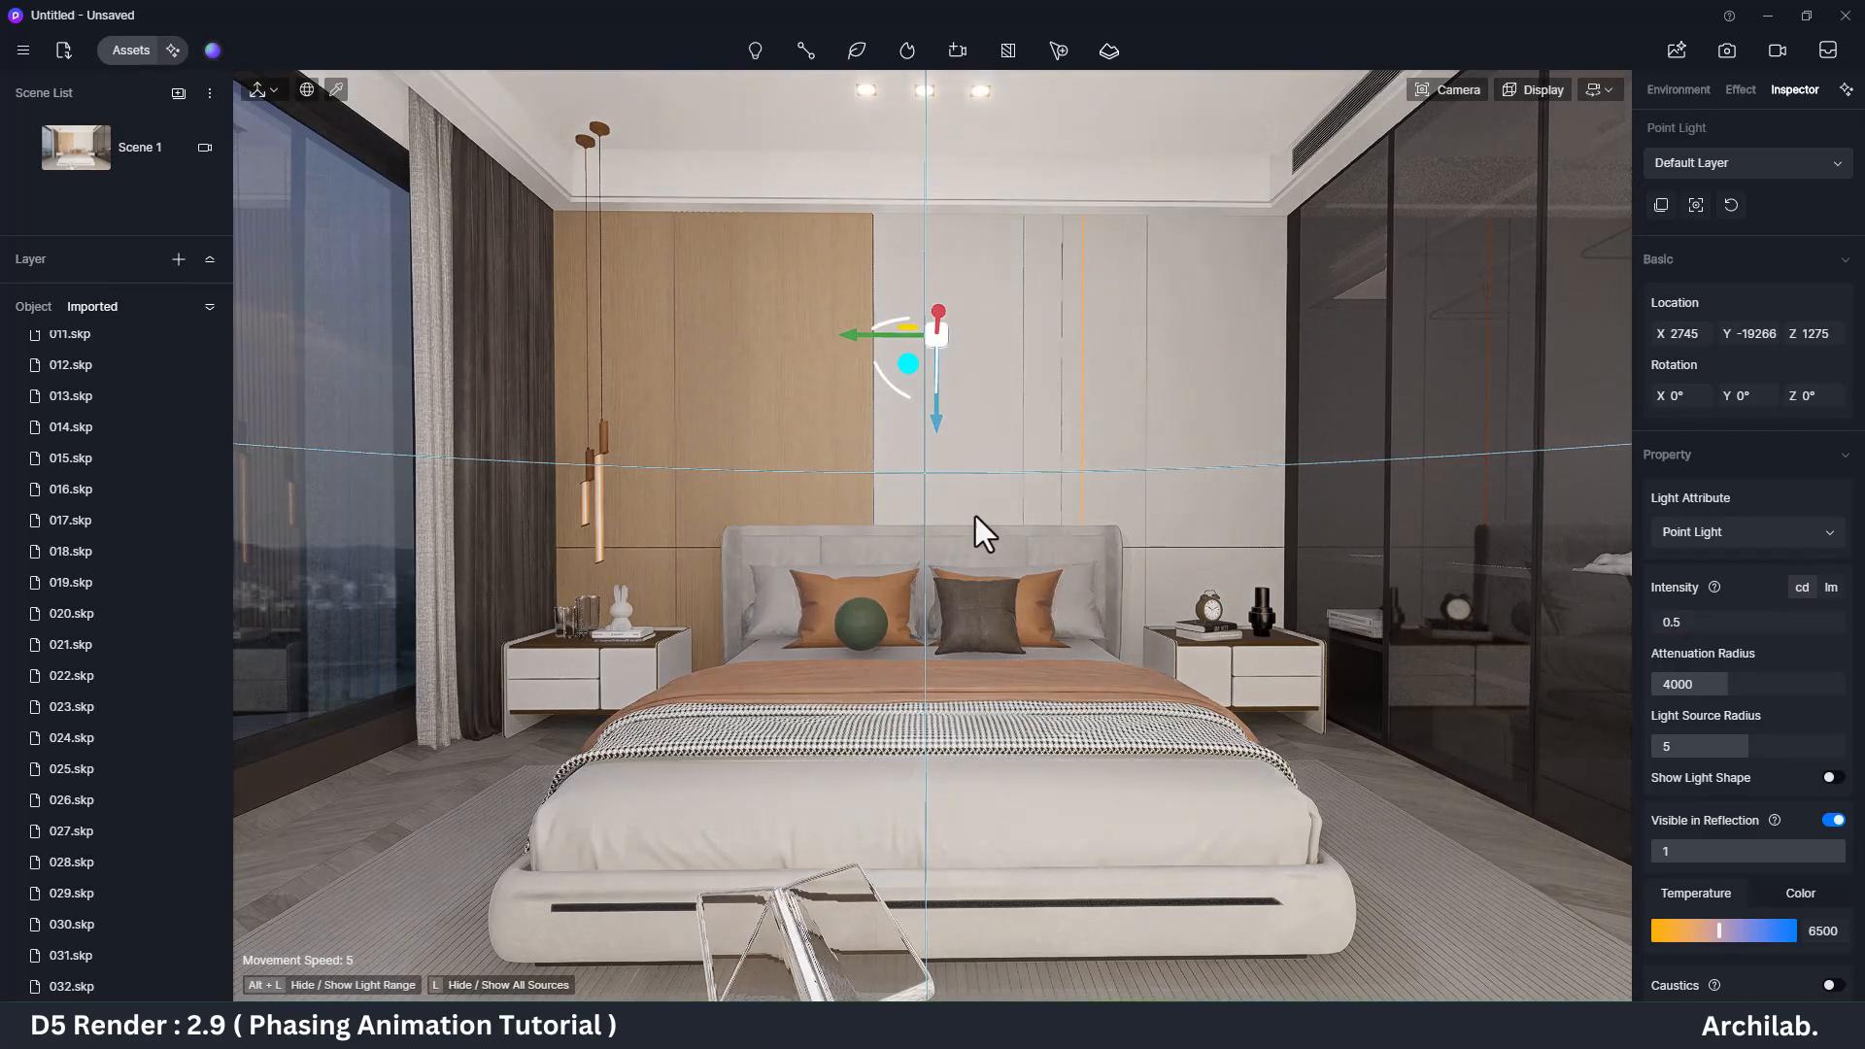
{"action": "mouse_move", "coordinate": [940, 428]}
{"action": "left_mouse_down"}
{"action": "mouse_move", "coordinate": [936, 409]}
{"action": "mouse_move", "coordinate": [936, 436]}
{"action": "left_mouse_up"}
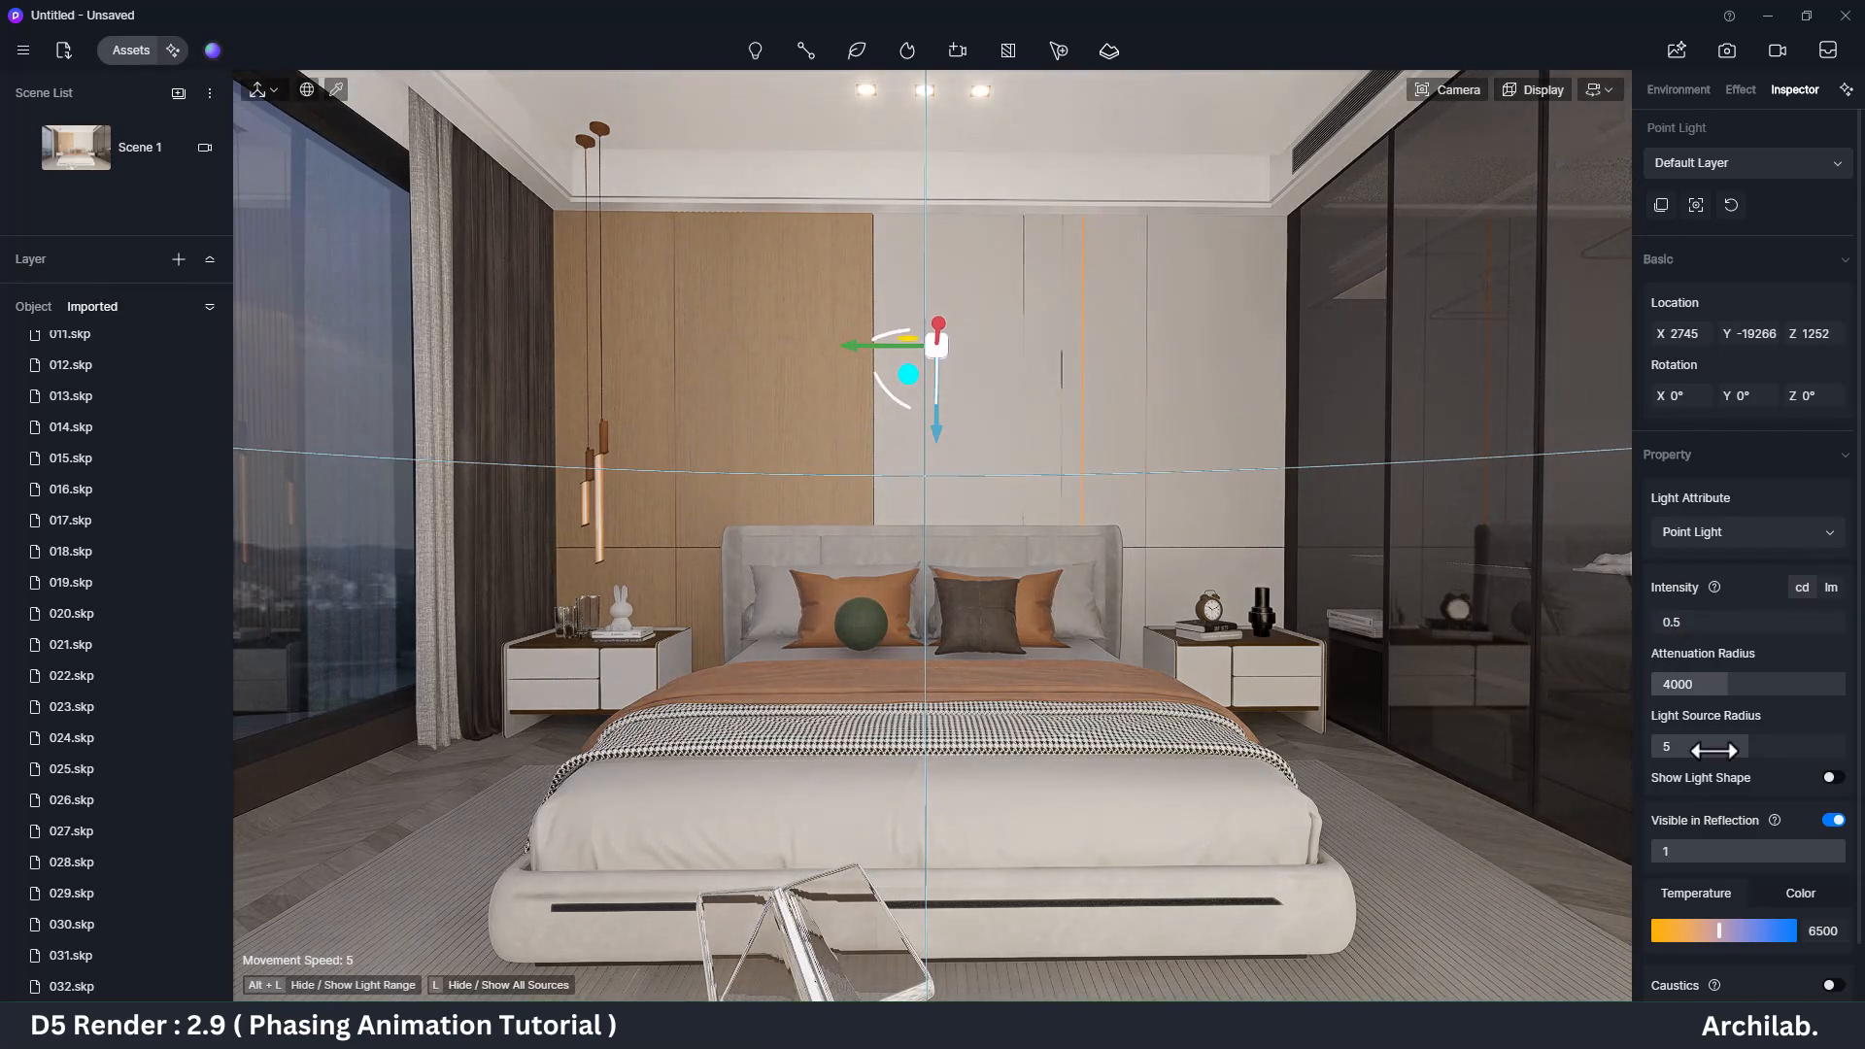
Step: Give the point light a temperature of 4450, caustics, a light source radius of 6.3 and an attenuation radius of 2562
{"action": "scroll", "coordinate": [1750, 860], "scroll_direction": "down", "scroll_amount": 1}
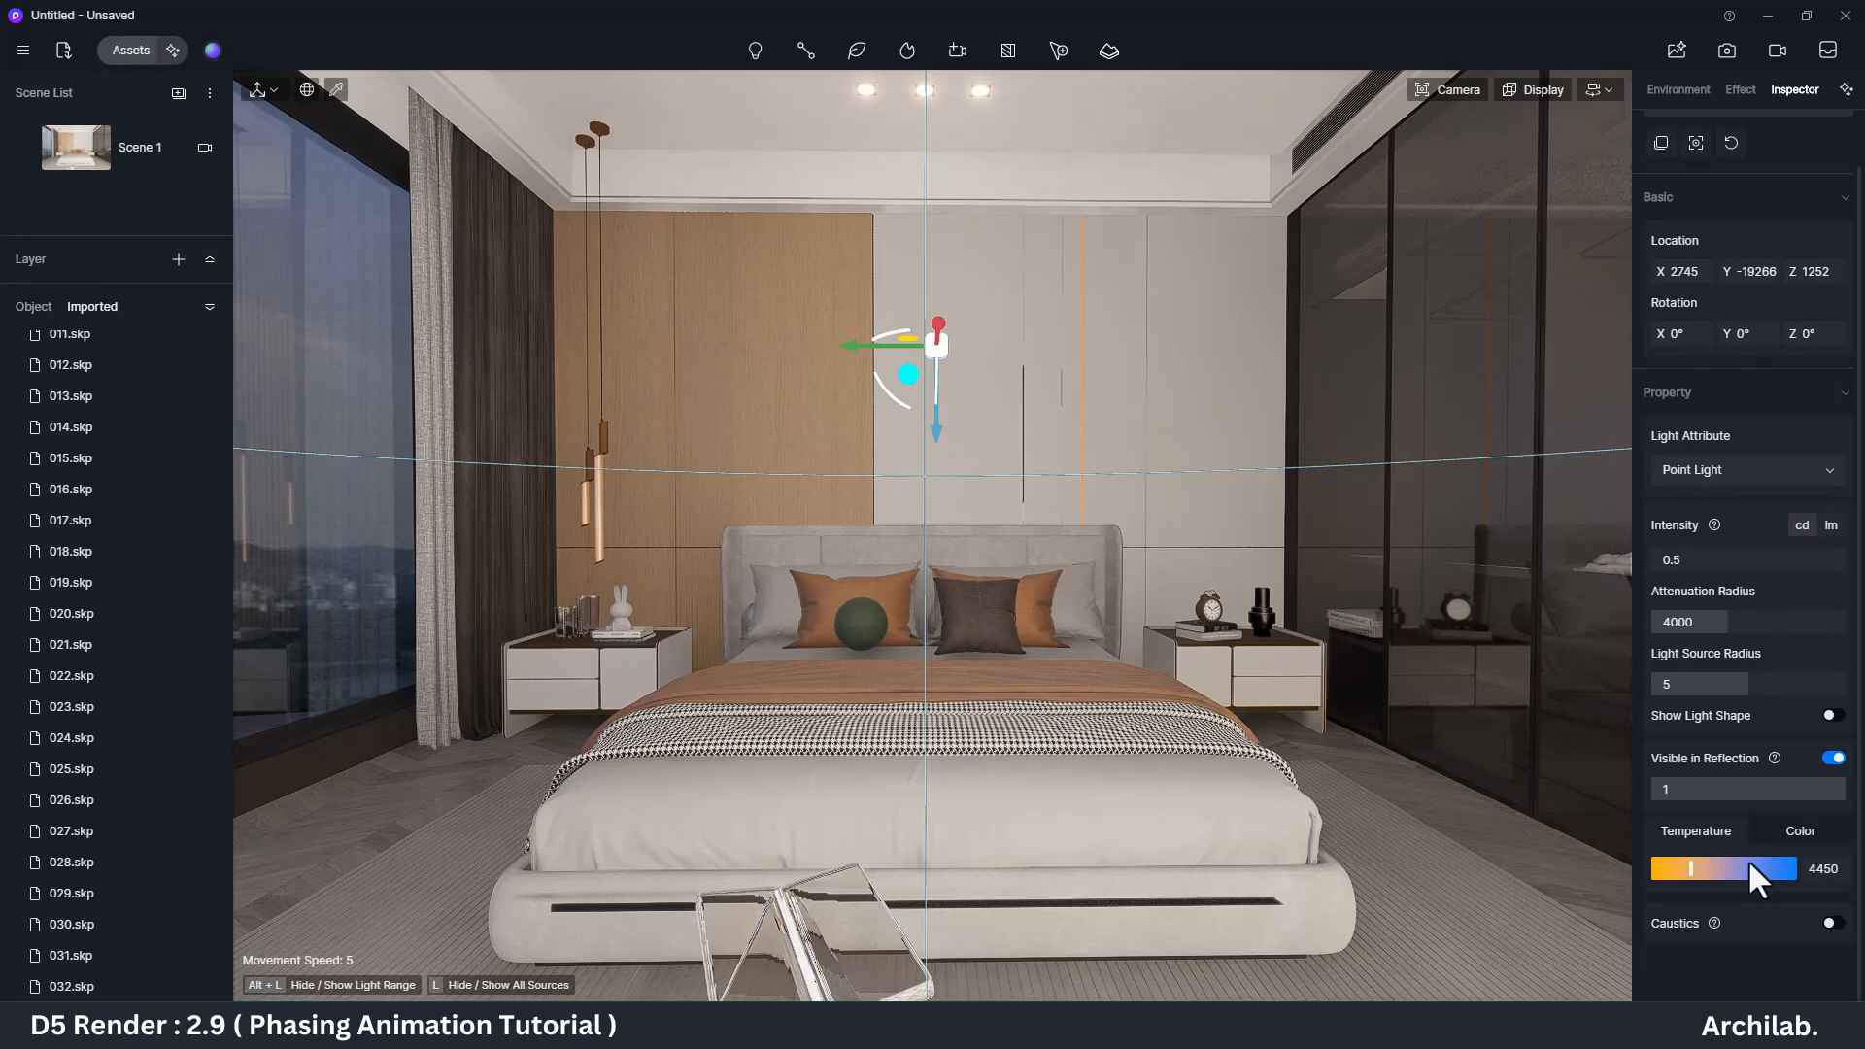
{"action": "scroll", "coordinate": [1777, 865], "scroll_direction": "down", "scroll_amount": 1}
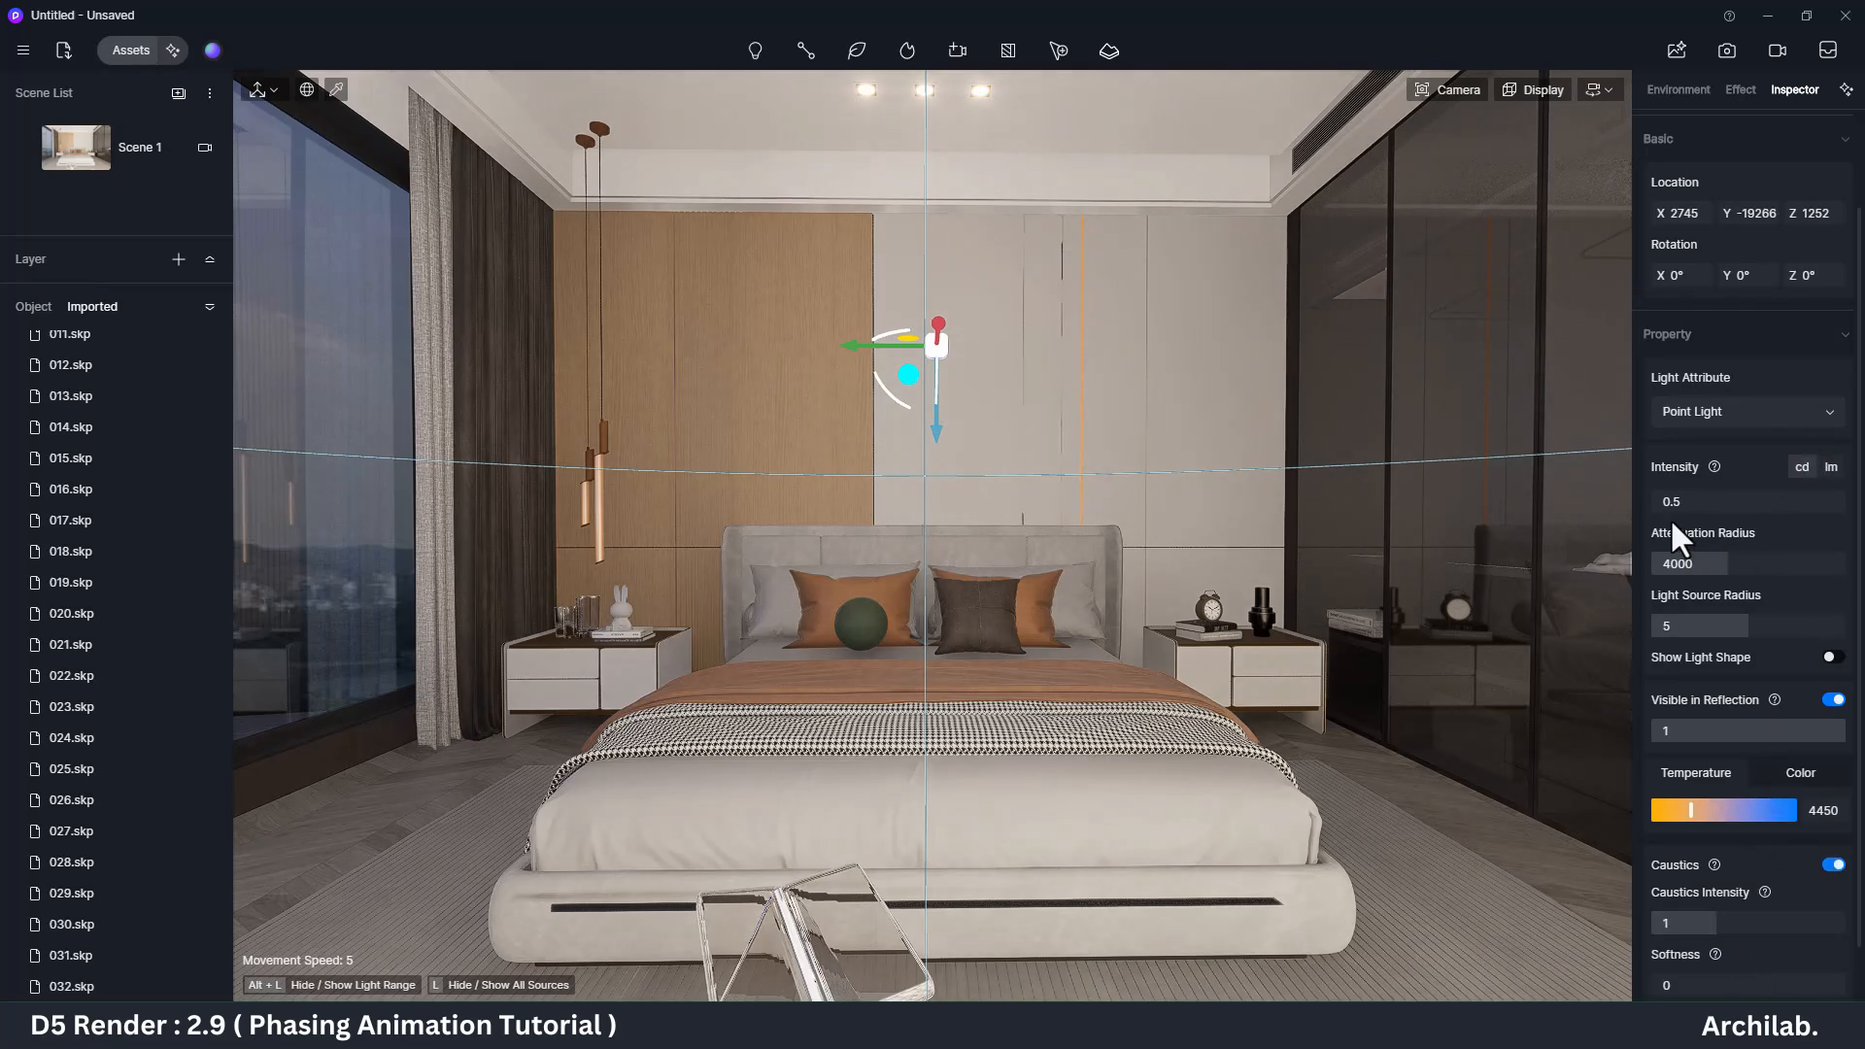
{"action": "left_click_drag", "start_coordinate": [1781, 634], "coordinate": [1774, 630]}
{"action": "left_click_drag", "start_coordinate": [1734, 560], "coordinate": [1740, 515]}
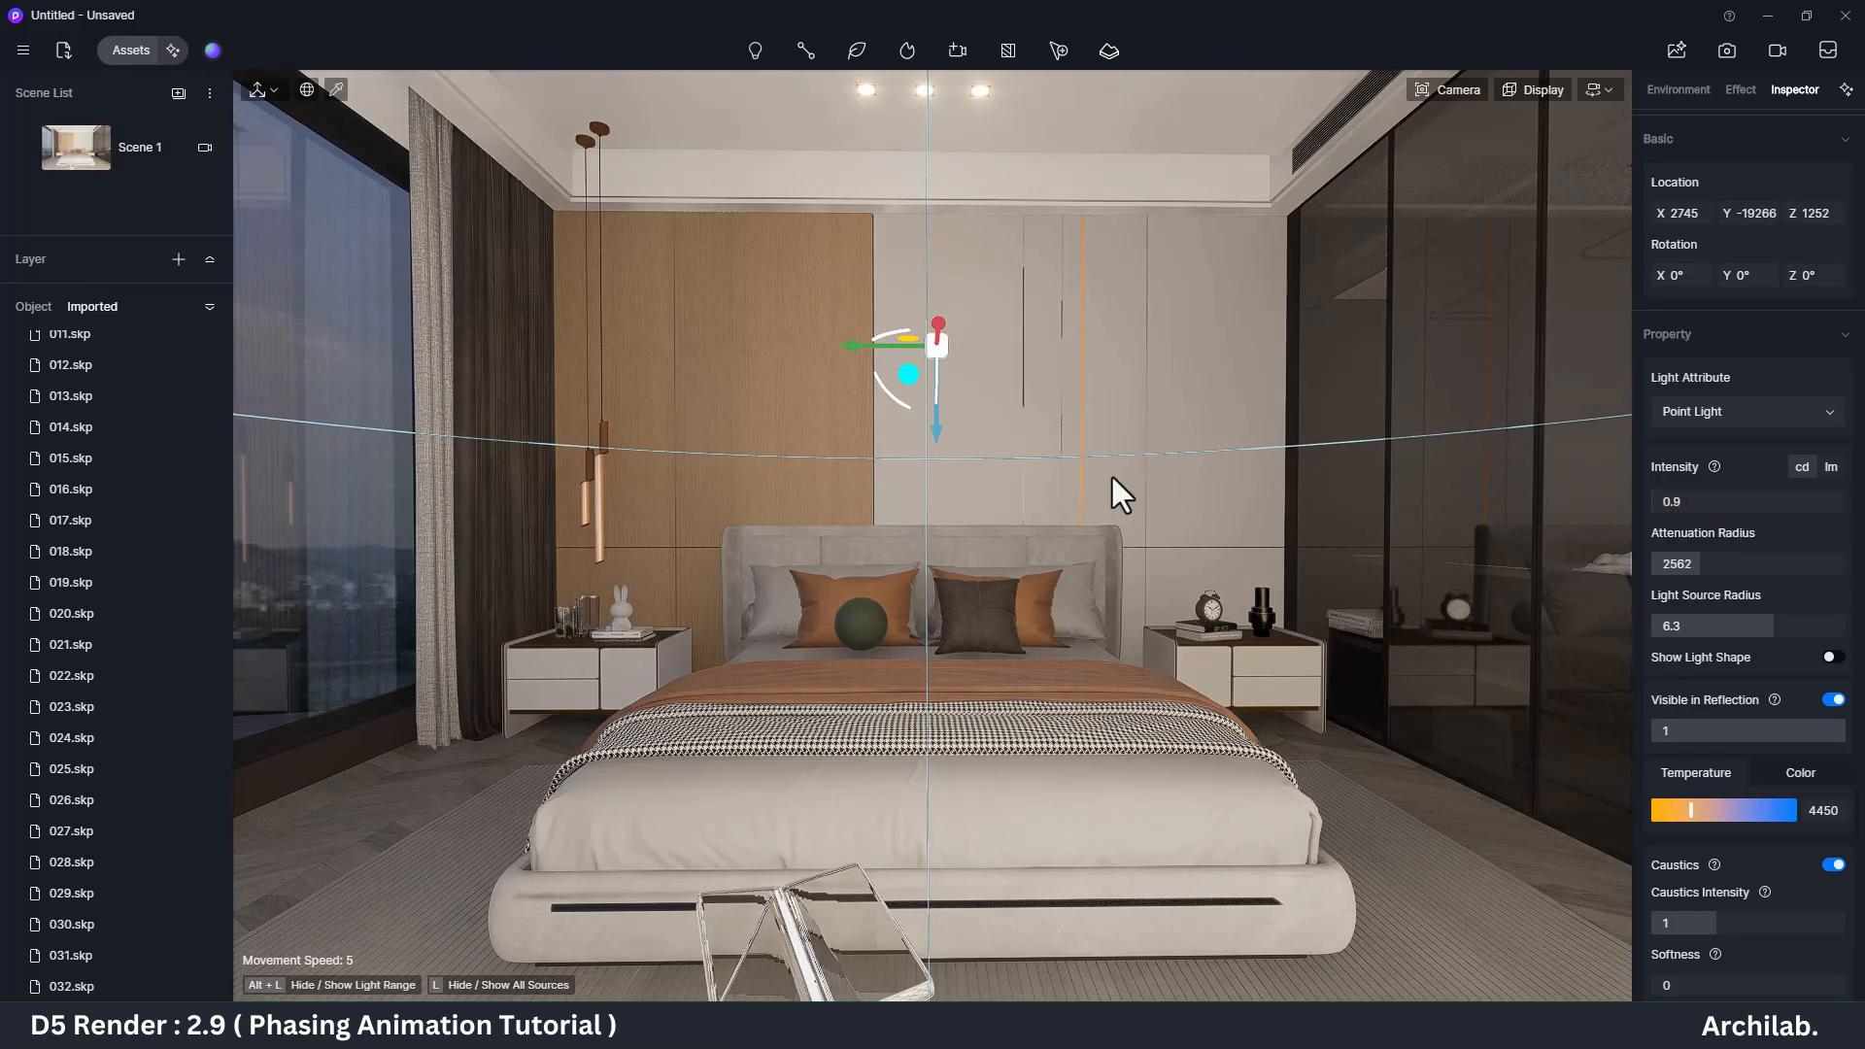
Step: Try the point light at intensity 10 and reduce it to 0
{"action": "left_click", "coordinate": [1674, 511]}
{"action": "left_click", "coordinate": [1672, 505]}
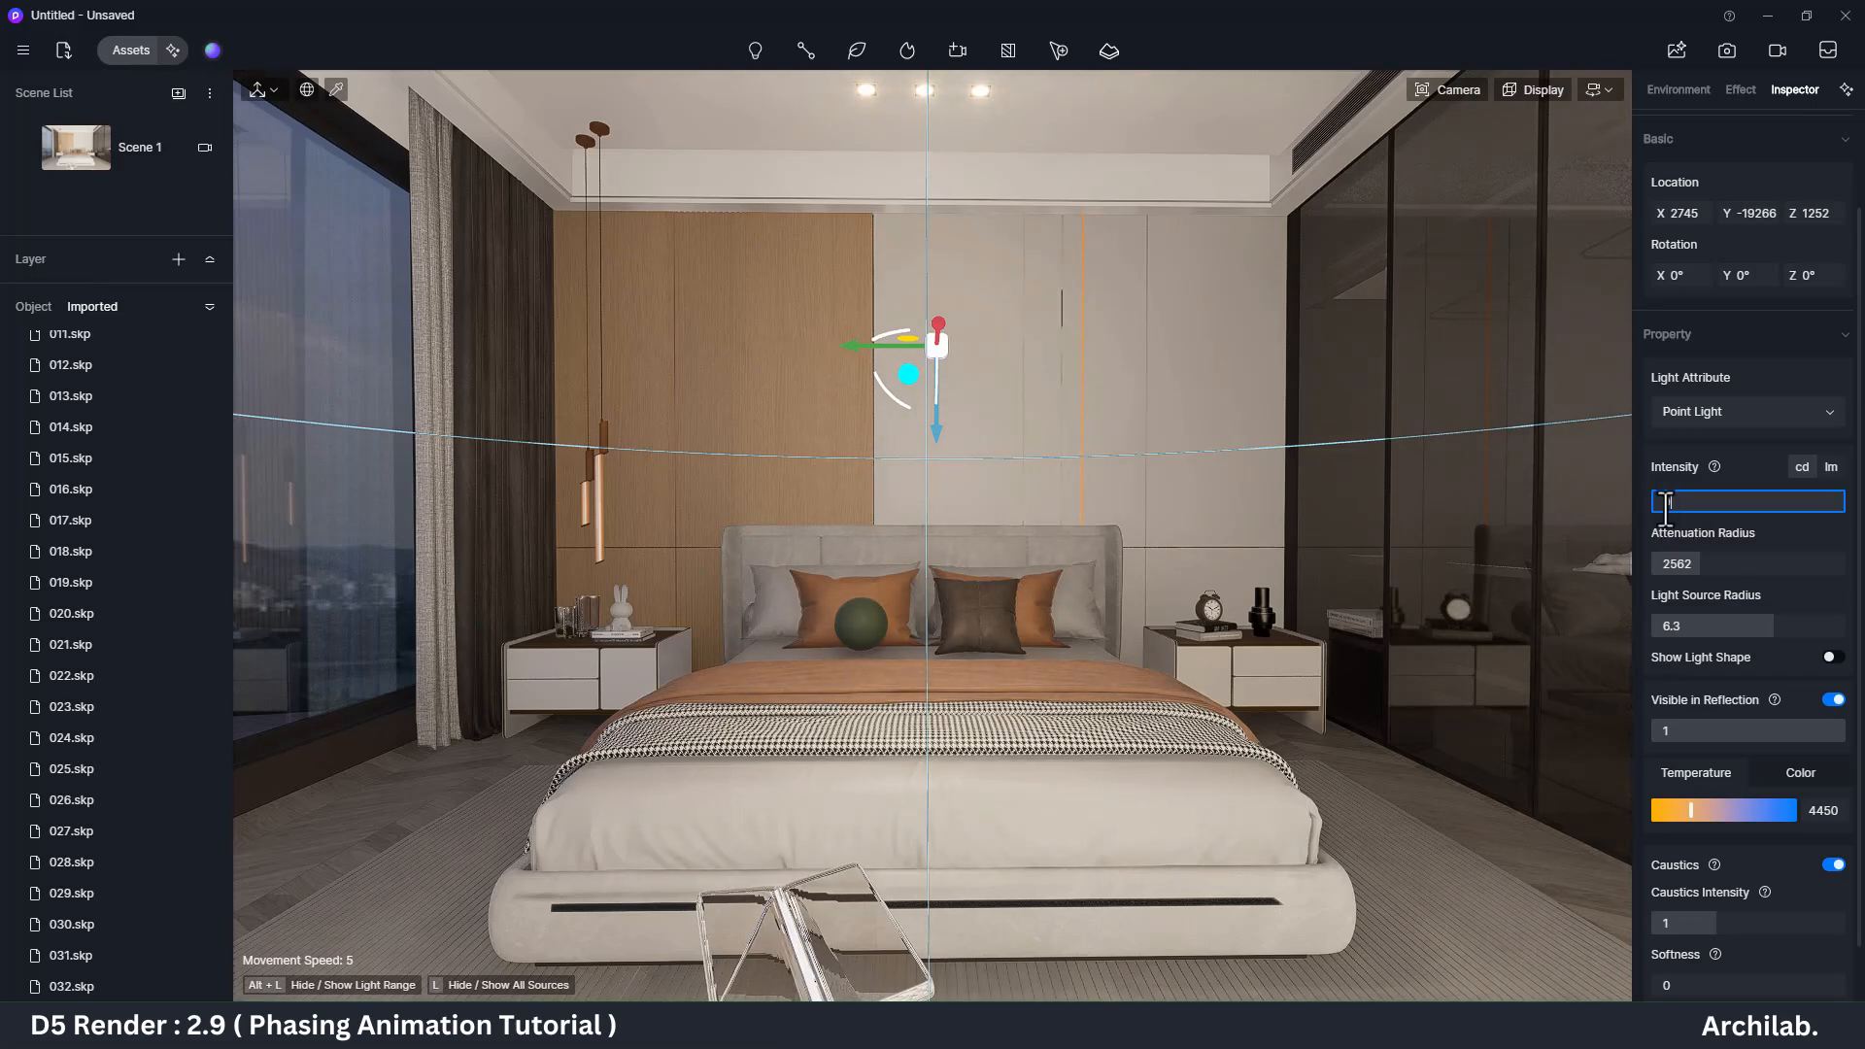
{"action": "key", "text": "Return"}
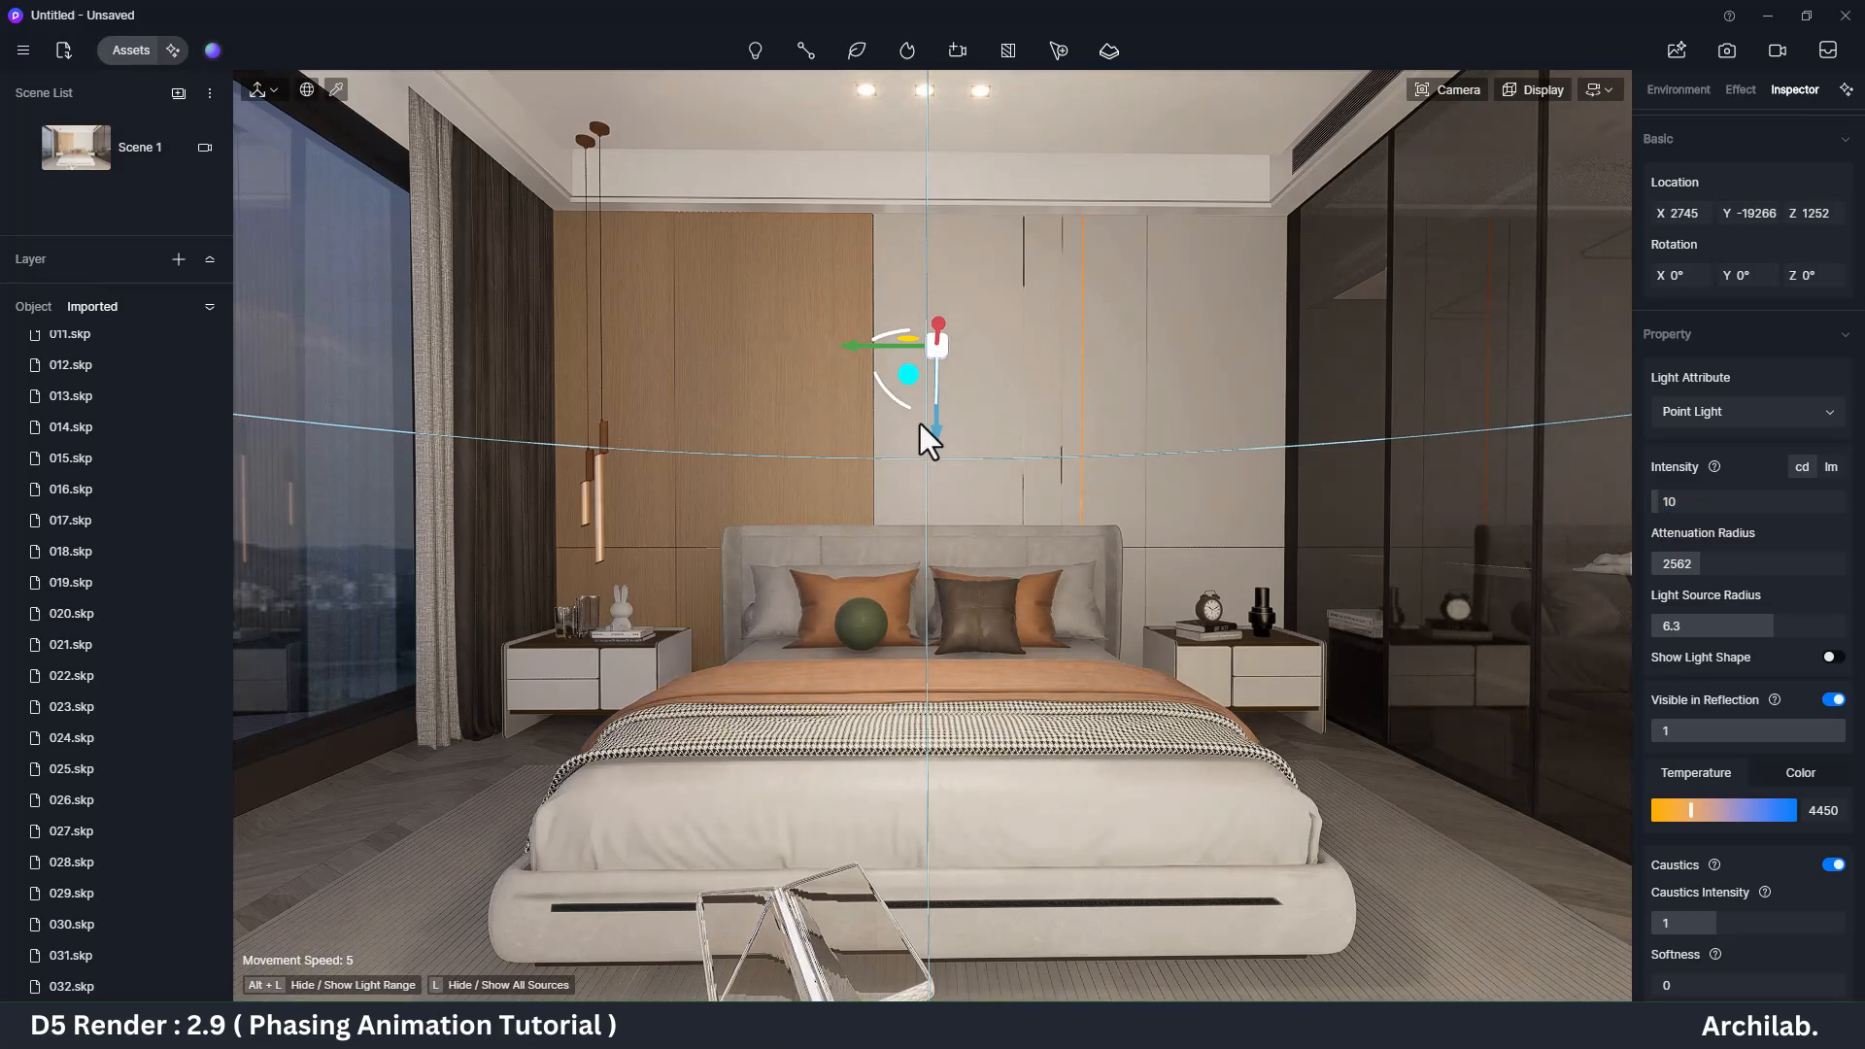
{"action": "left_click_drag", "start_coordinate": [1672, 504], "coordinate": [1655, 509]}
{"action": "right_click_drag", "start_coordinate": [1099, 701], "coordinate": [1020, 693]}
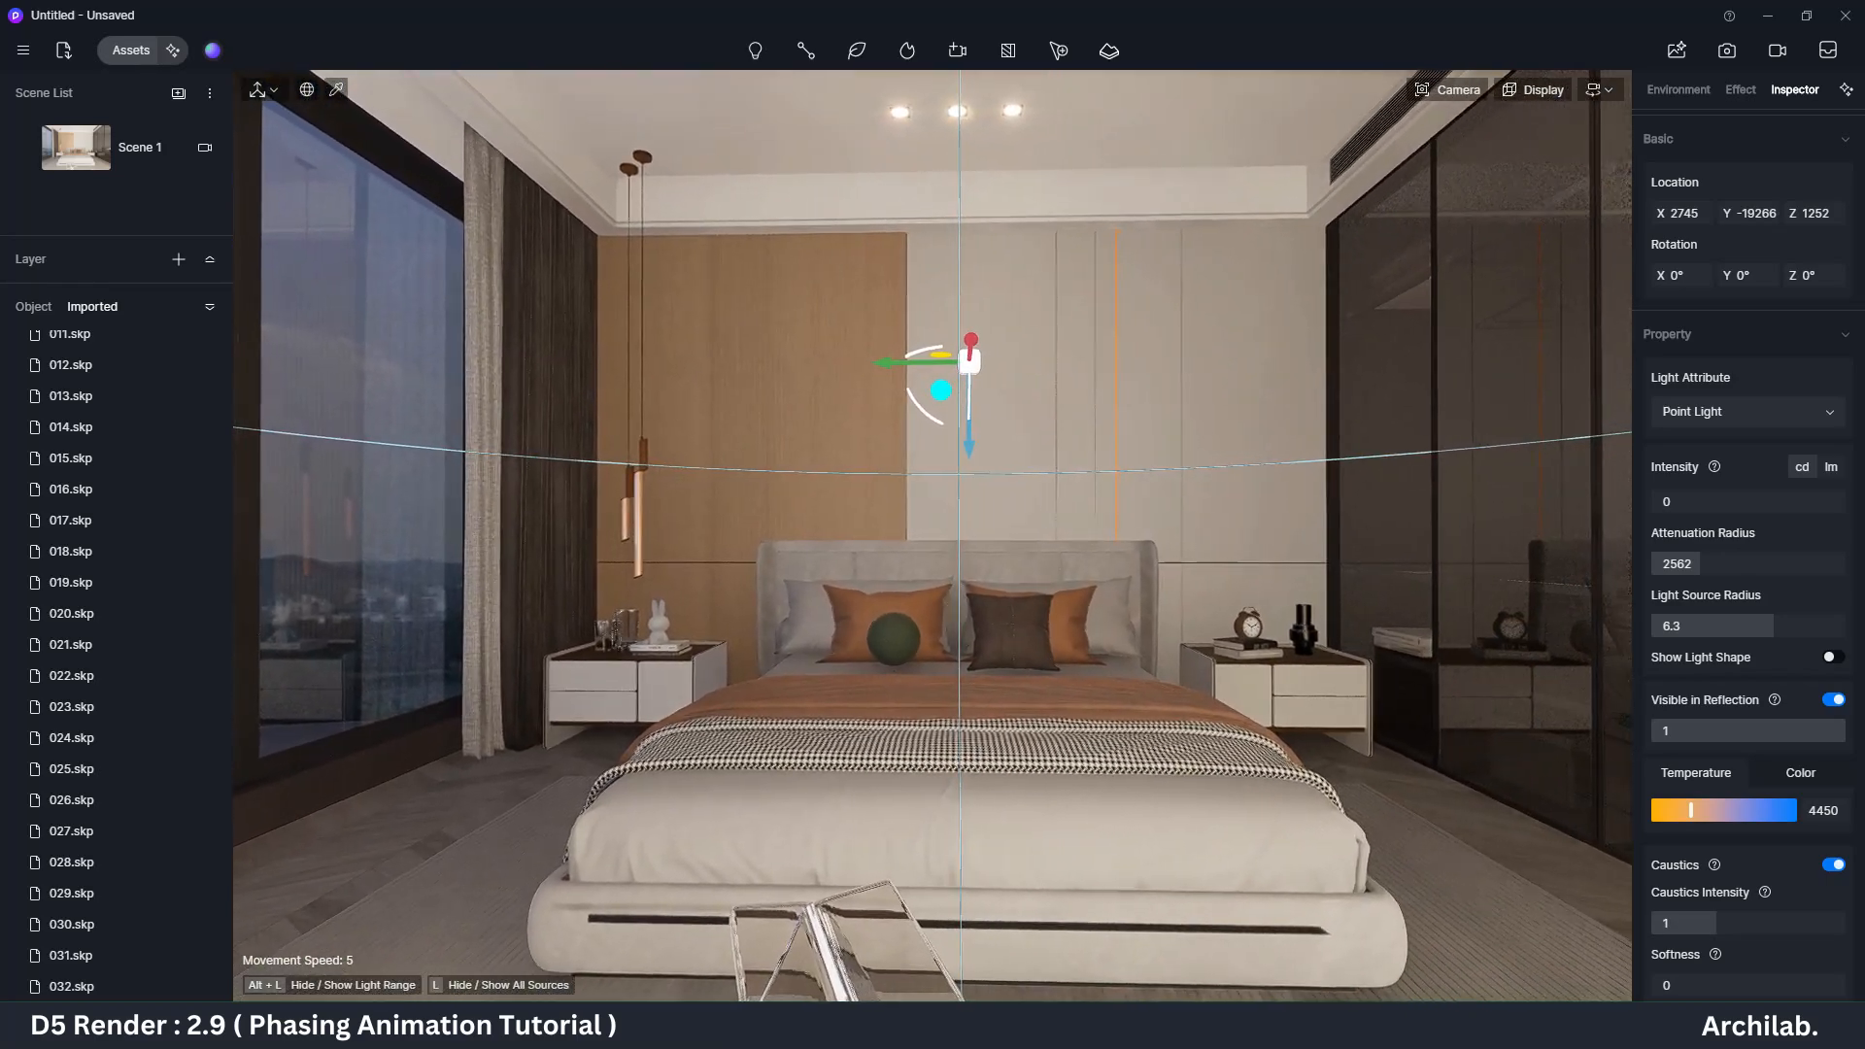
Step: Switch the sky light to HDRI with light 0.67 and rotation 246.7°, and turn on the sun
{"action": "left_click", "coordinate": [1708, 90]}
{"action": "left_click_drag", "start_coordinate": [1855, 305], "coordinate": [1640, 469]}
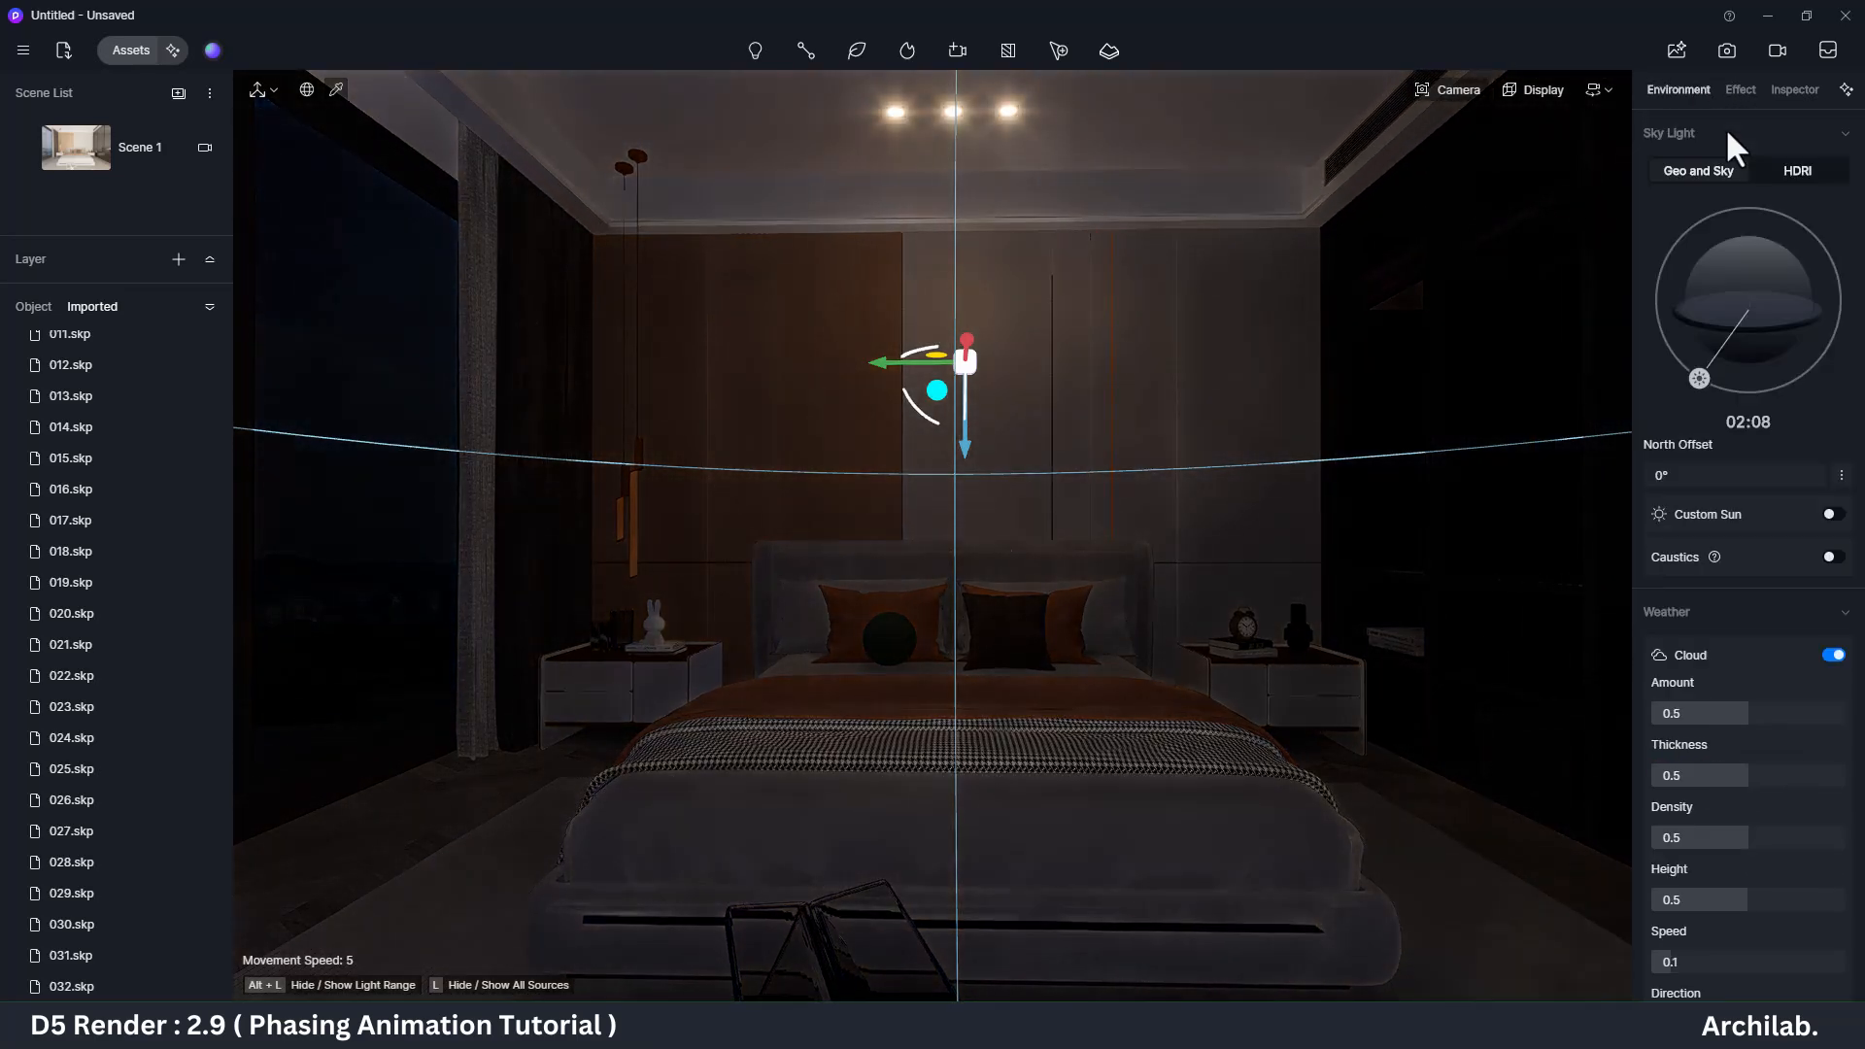
{"action": "left_click", "coordinate": [1798, 171]}
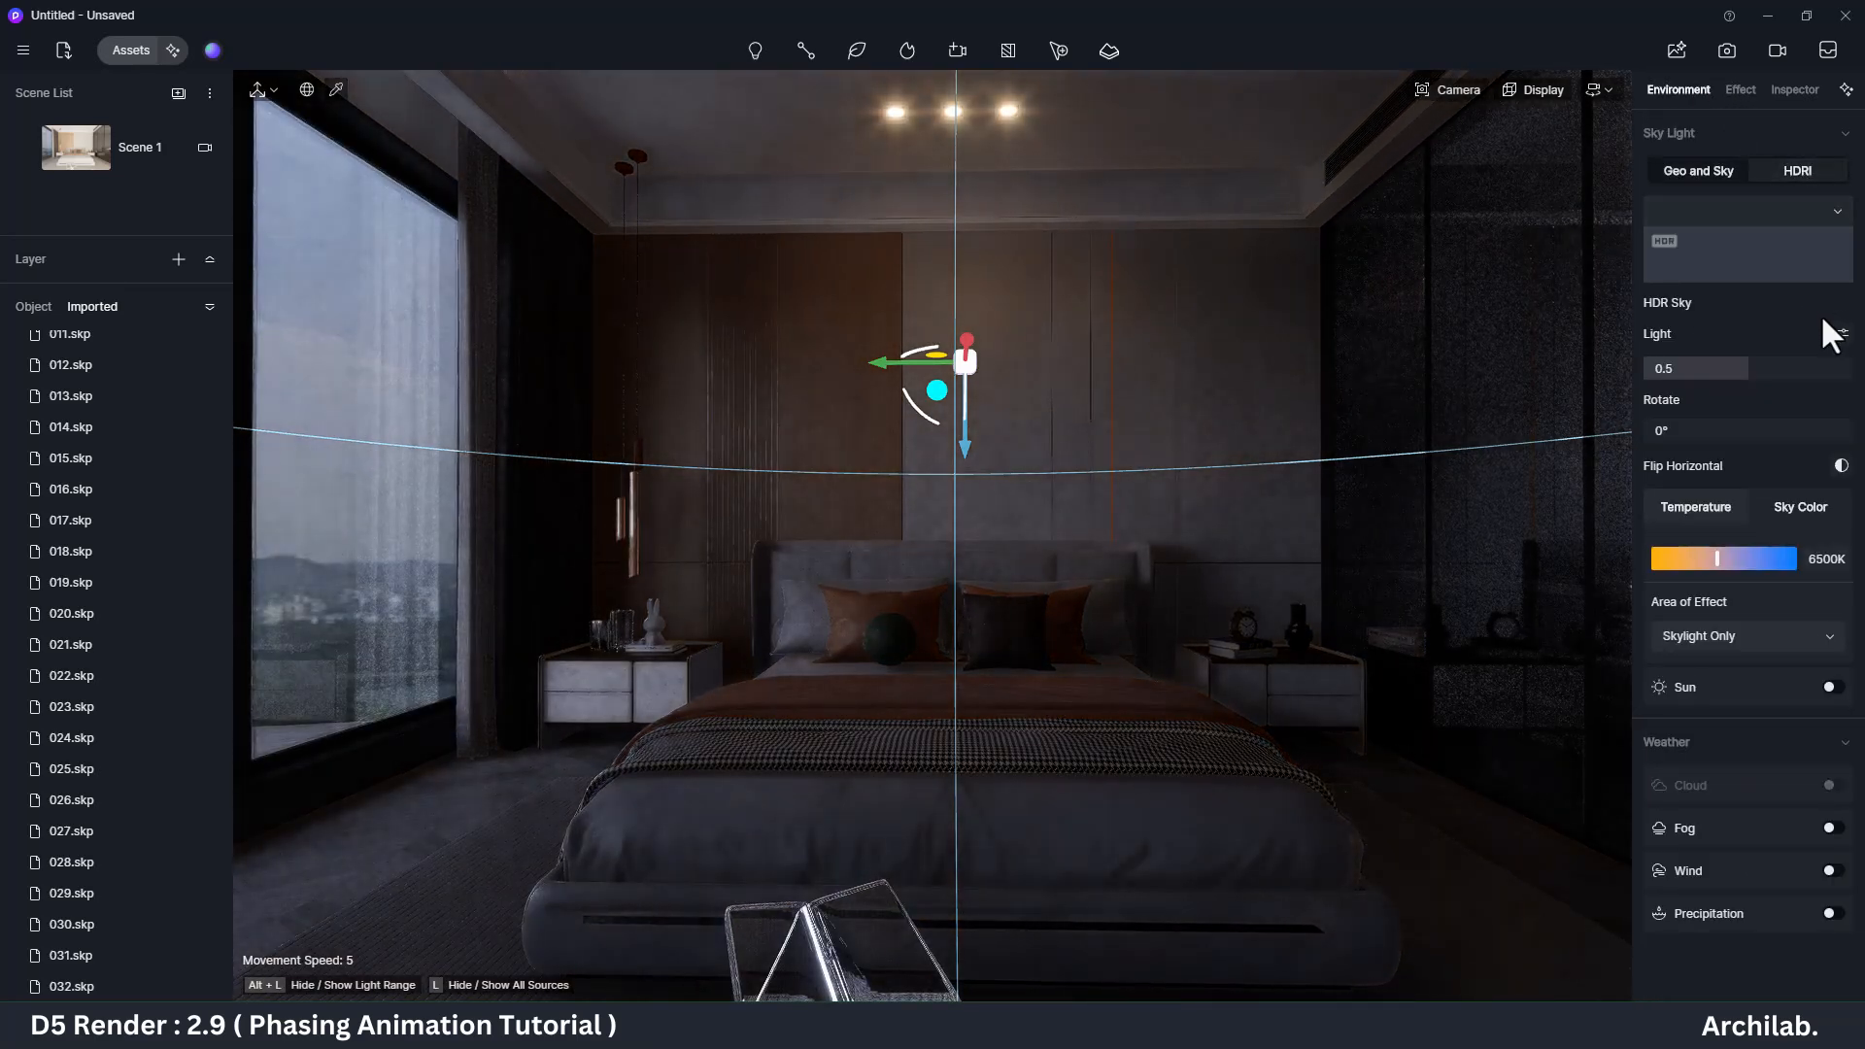
{"action": "right_click_drag", "start_coordinate": [1026, 506], "coordinate": [1045, 510]}
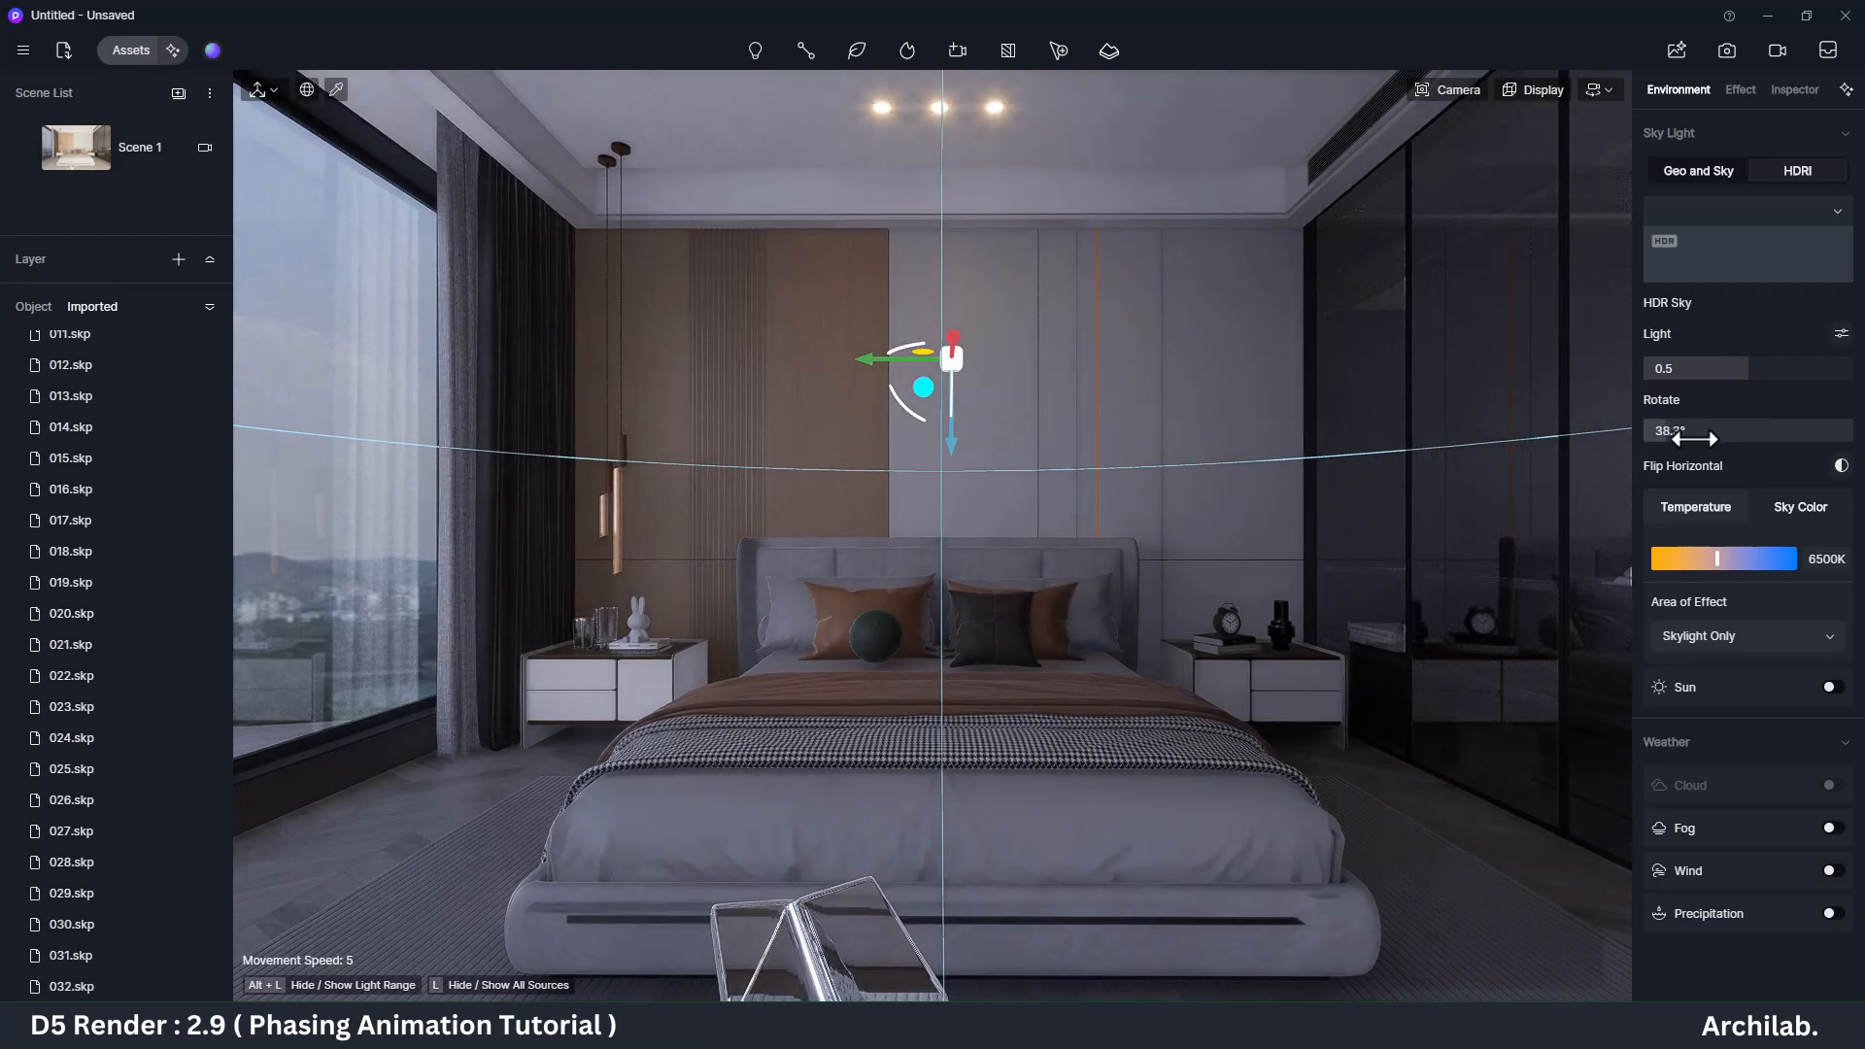
{"action": "left_click_drag", "start_coordinate": [1696, 438], "coordinate": [1808, 451]}
{"action": "left_click_drag", "start_coordinate": [1790, 377], "coordinate": [1786, 377]}
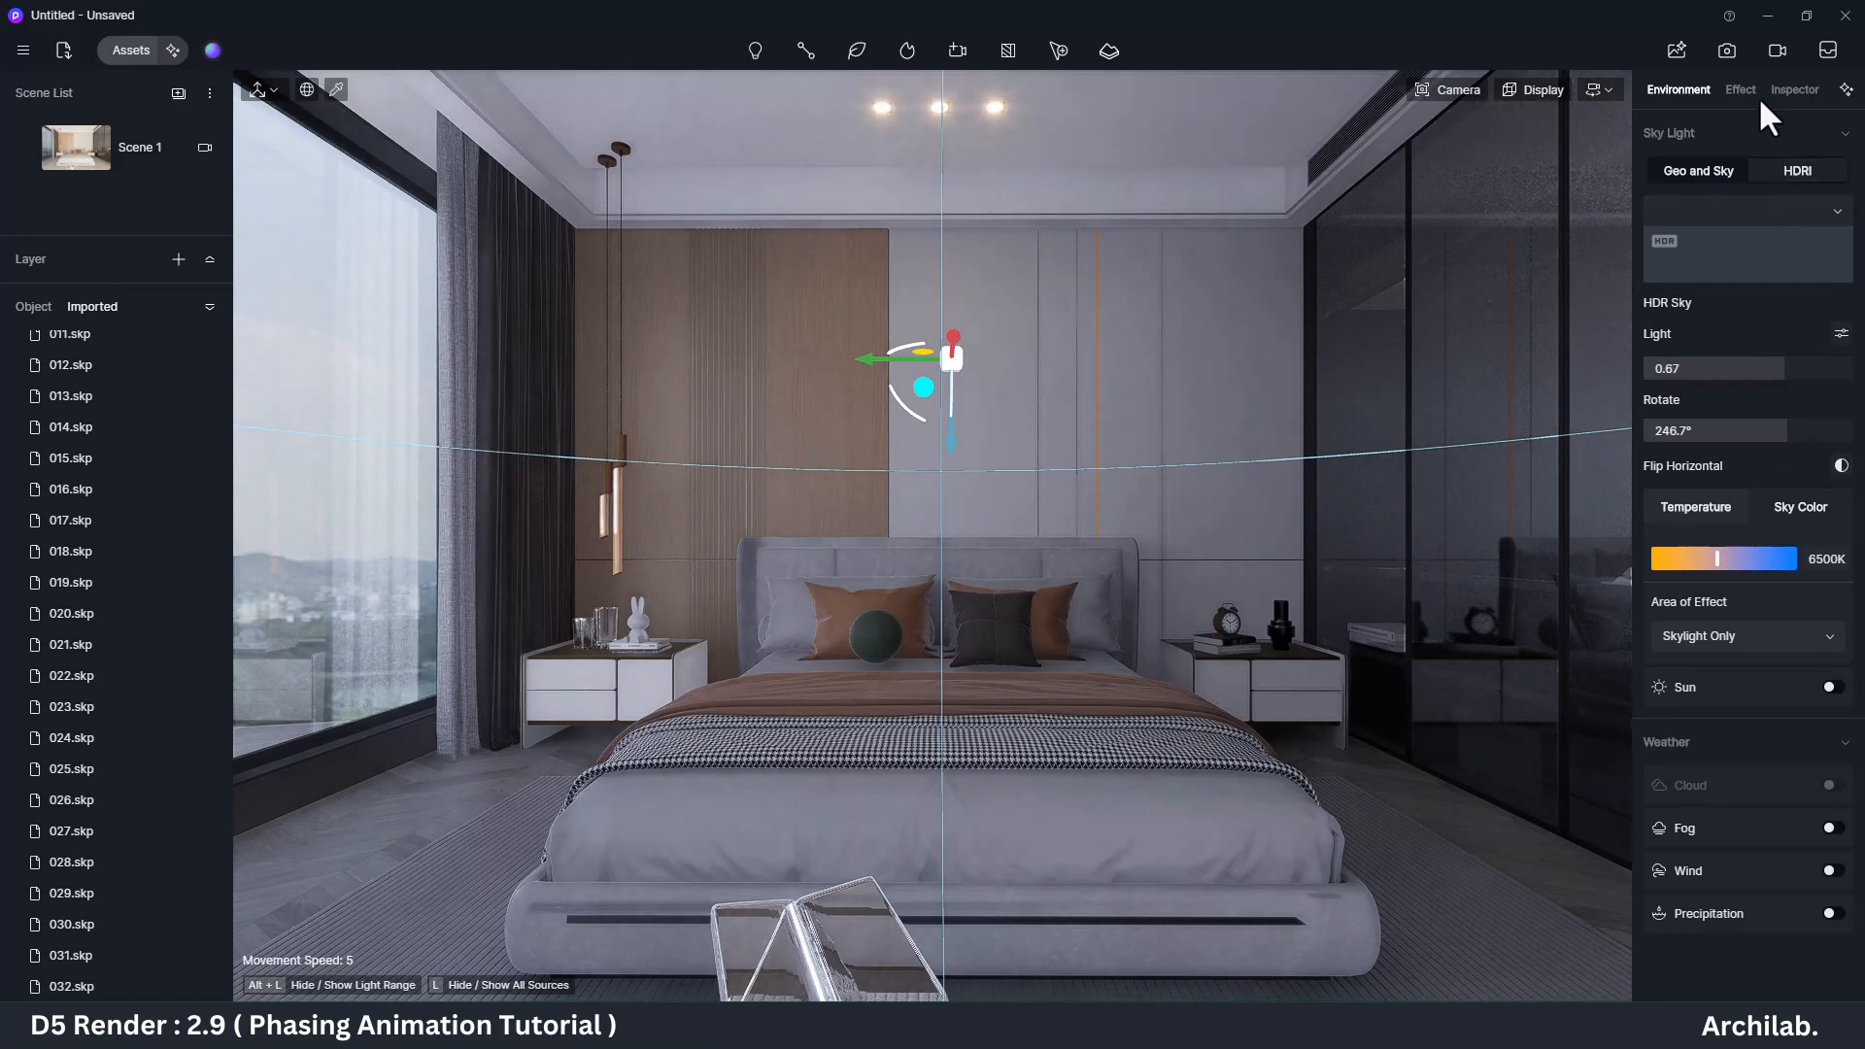
{"action": "left_click", "coordinate": [1832, 686]}
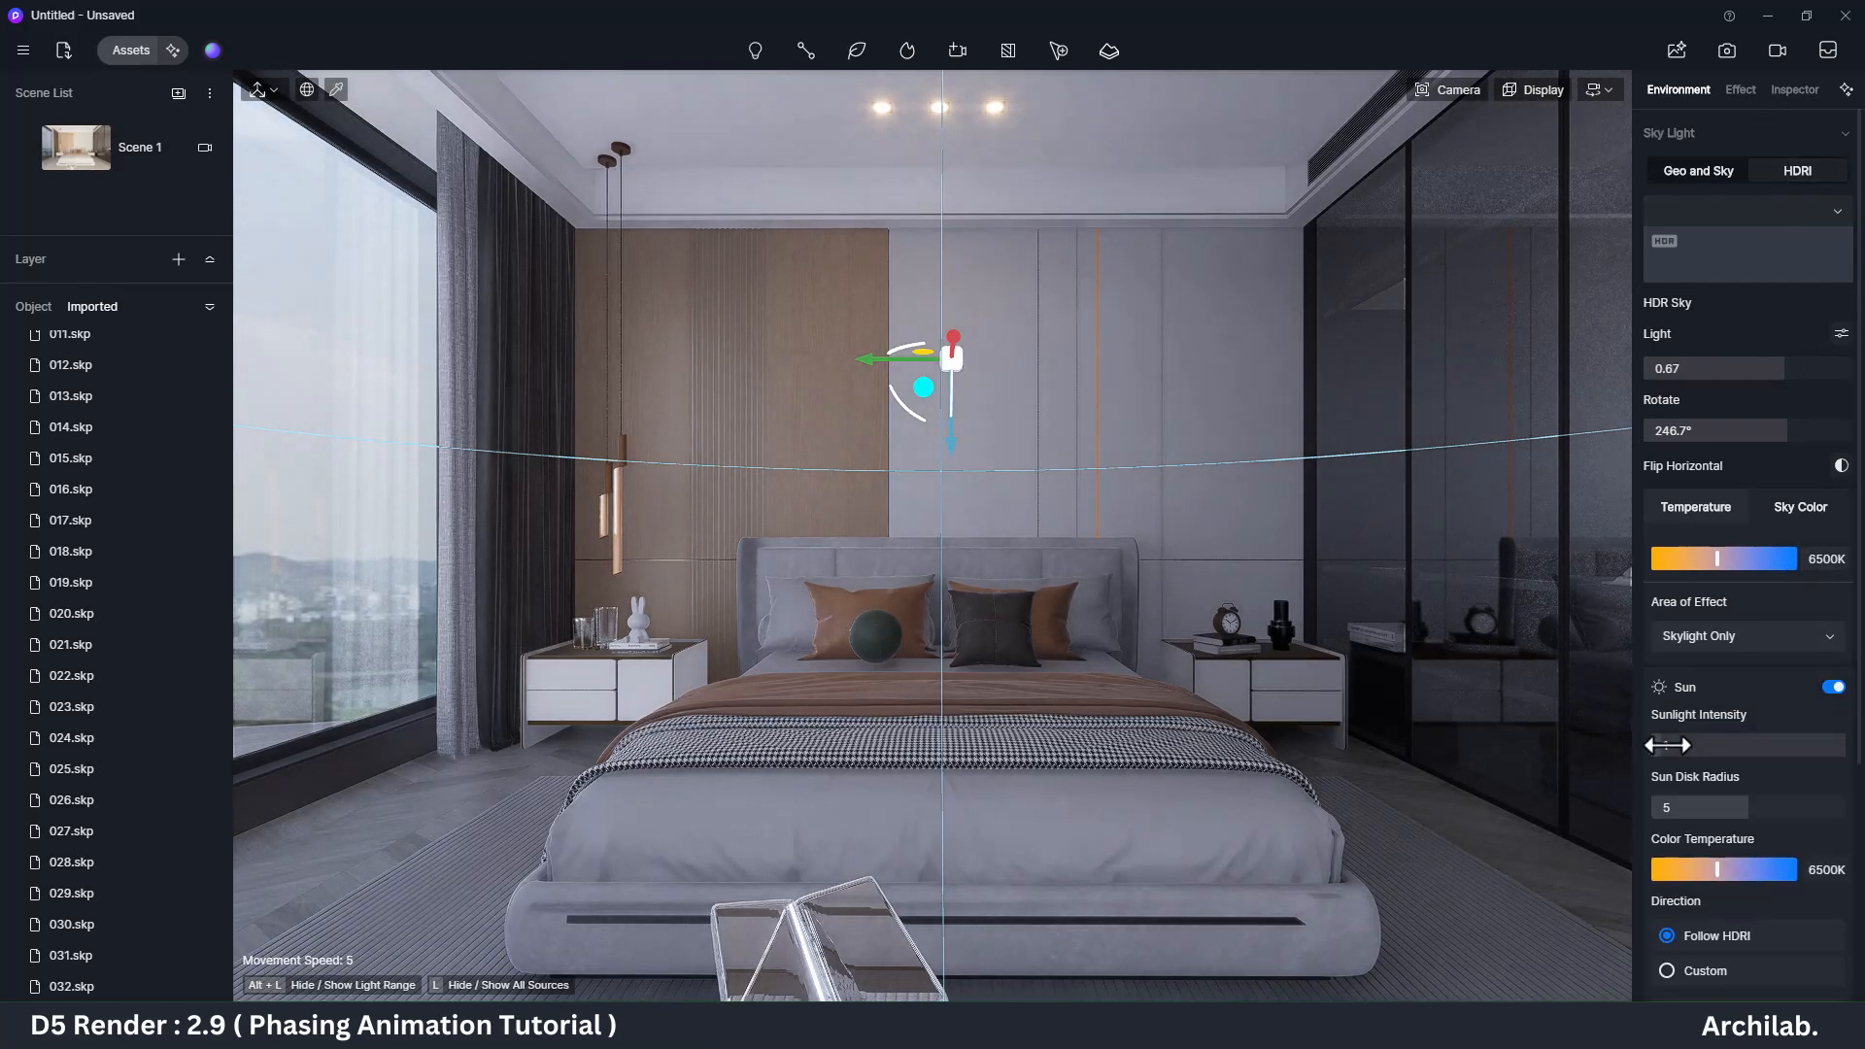
Step: Set the post-processing exposure to 0.02
{"action": "left_click", "coordinate": [1740, 89]}
{"action": "left_click_drag", "start_coordinate": [1722, 354], "coordinate": [1727, 354]}
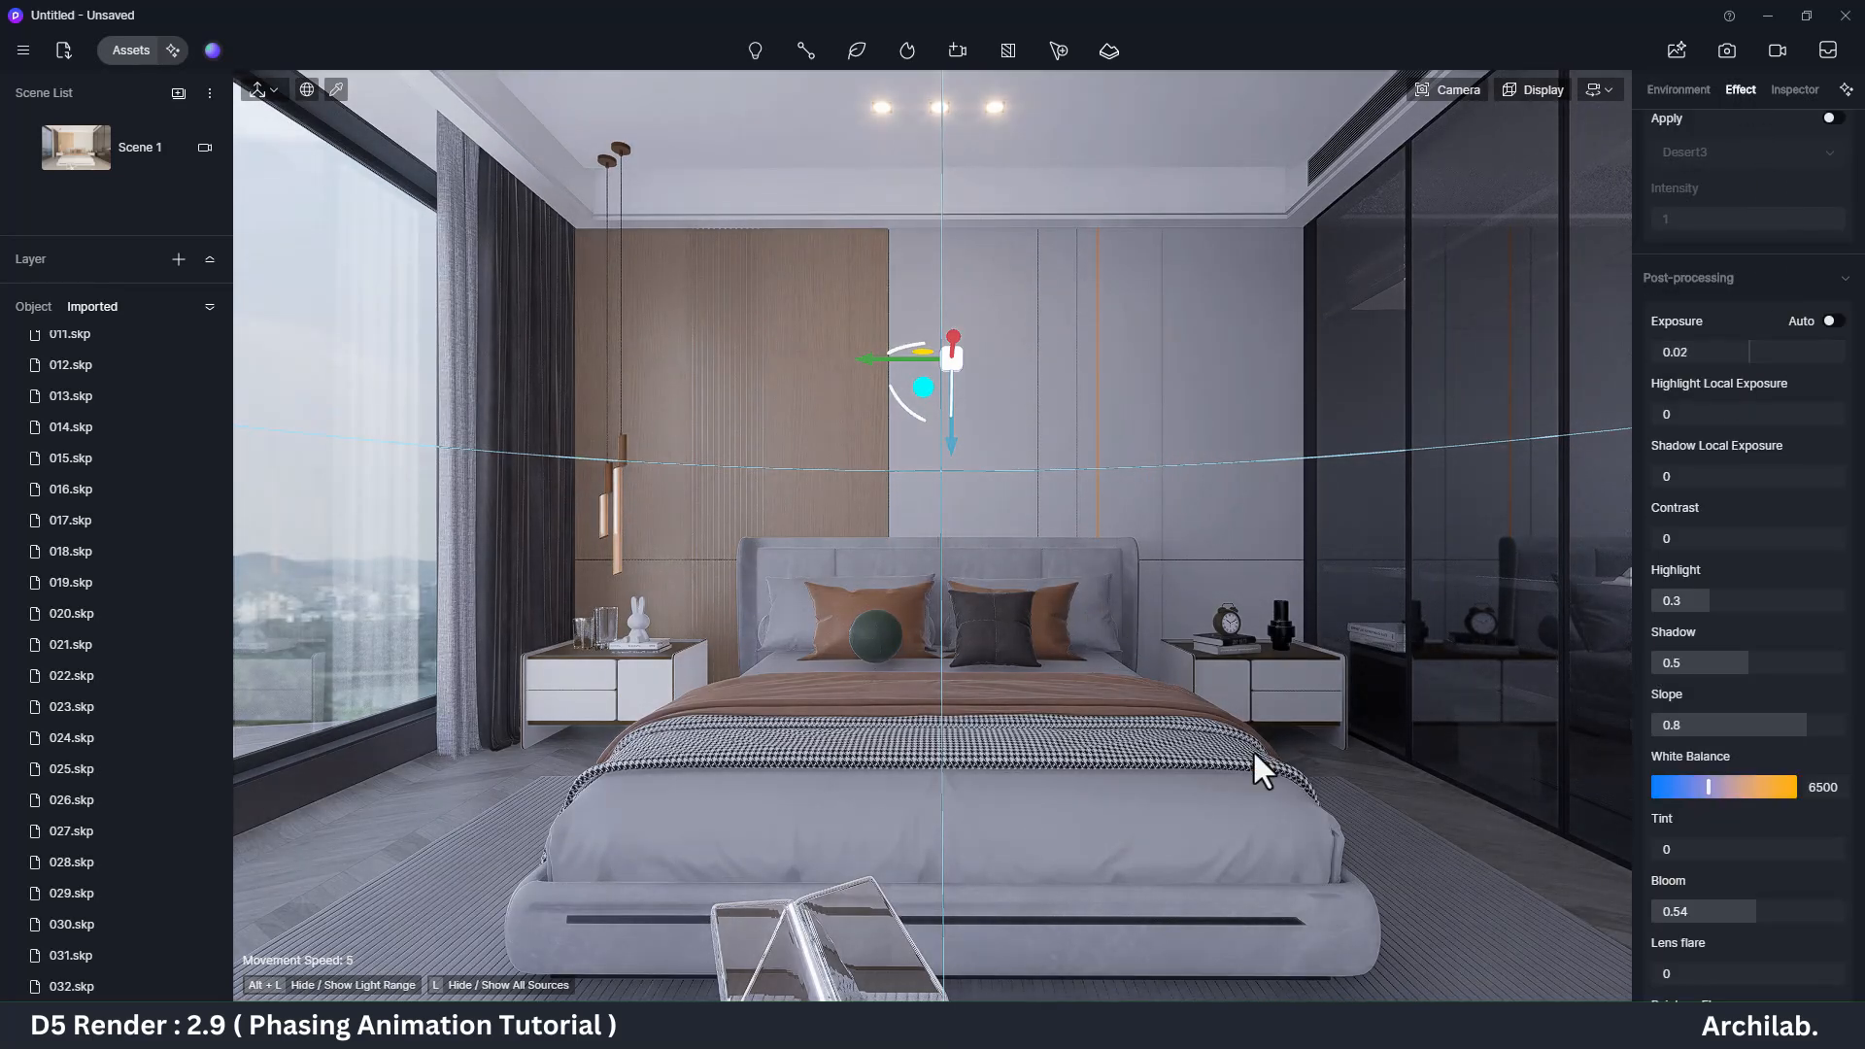
Step: Pick the material of the wood floor beside the rug and open the online material library
{"action": "left_click", "coordinate": [1457, 892]}
{"action": "key", "text": "z"}
{"action": "right_click_drag", "start_coordinate": [1030, 622], "coordinate": [1137, 638]}
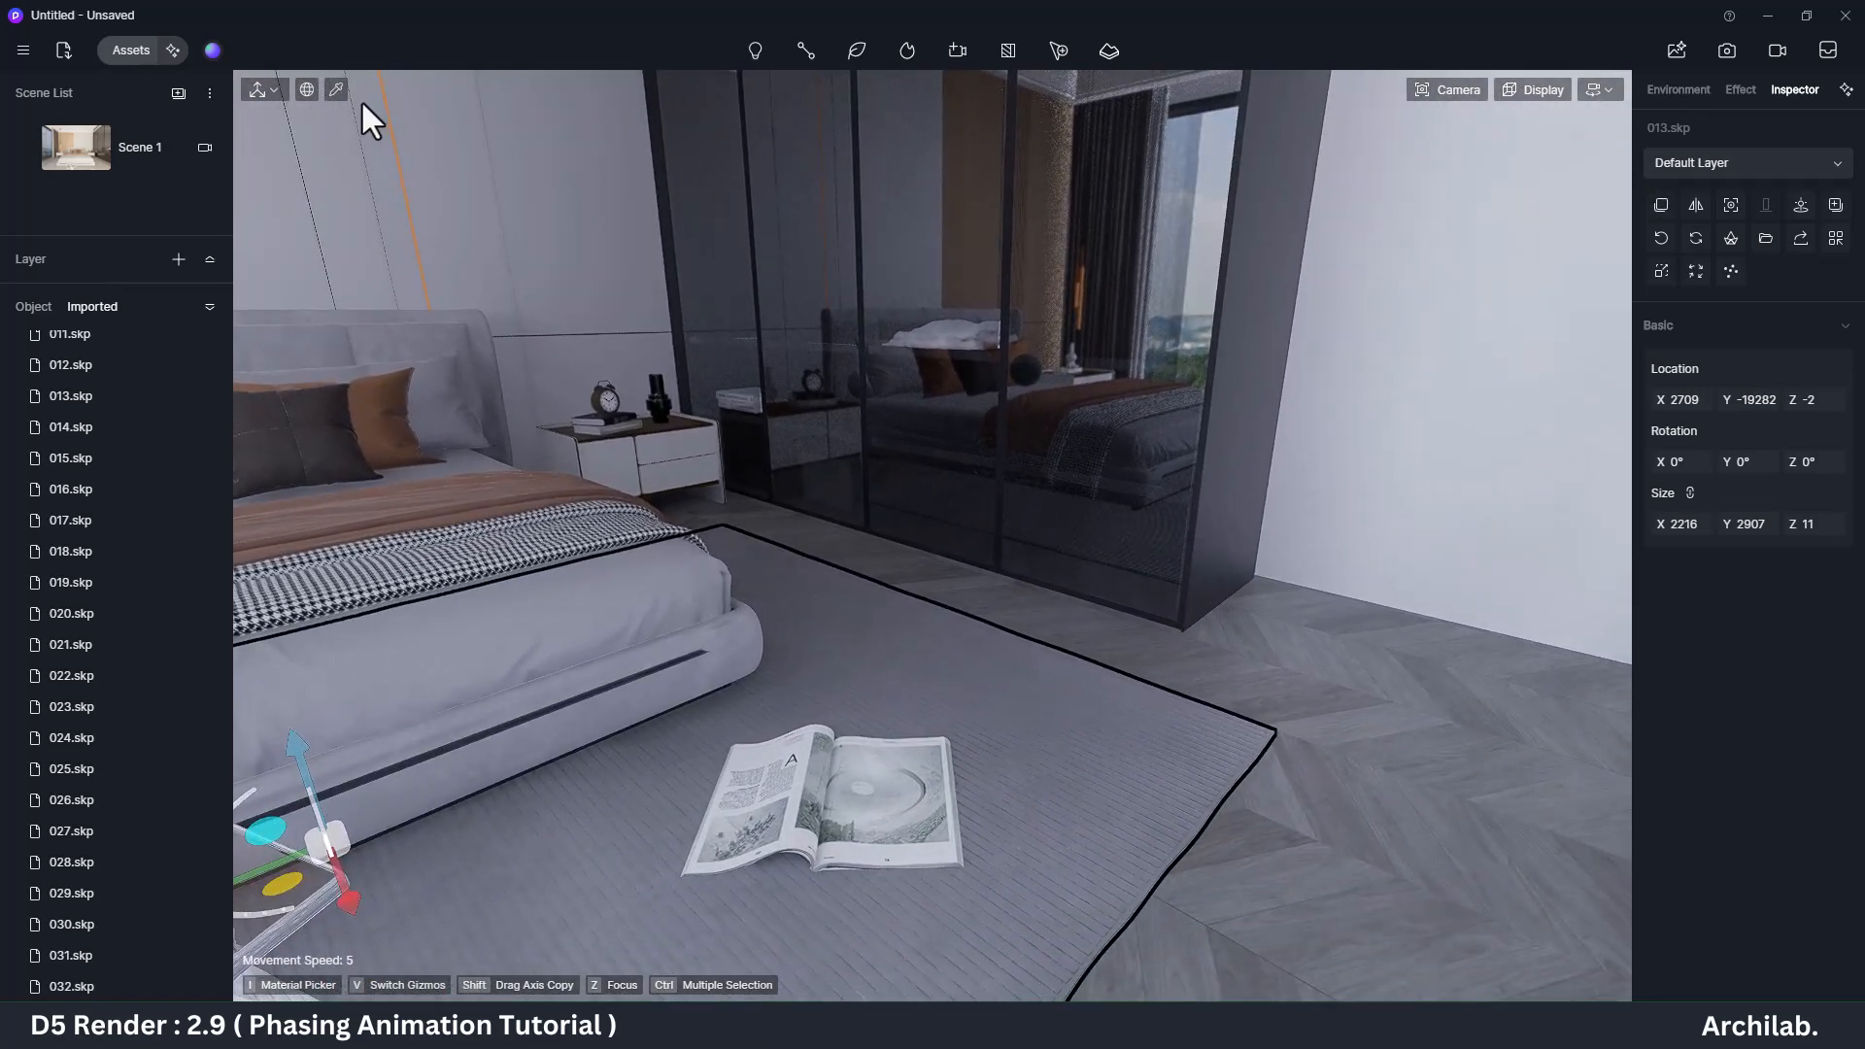
{"action": "left_click", "coordinate": [1306, 756]}
{"action": "left_click", "coordinate": [336, 89]}
{"action": "left_click", "coordinate": [132, 51]}
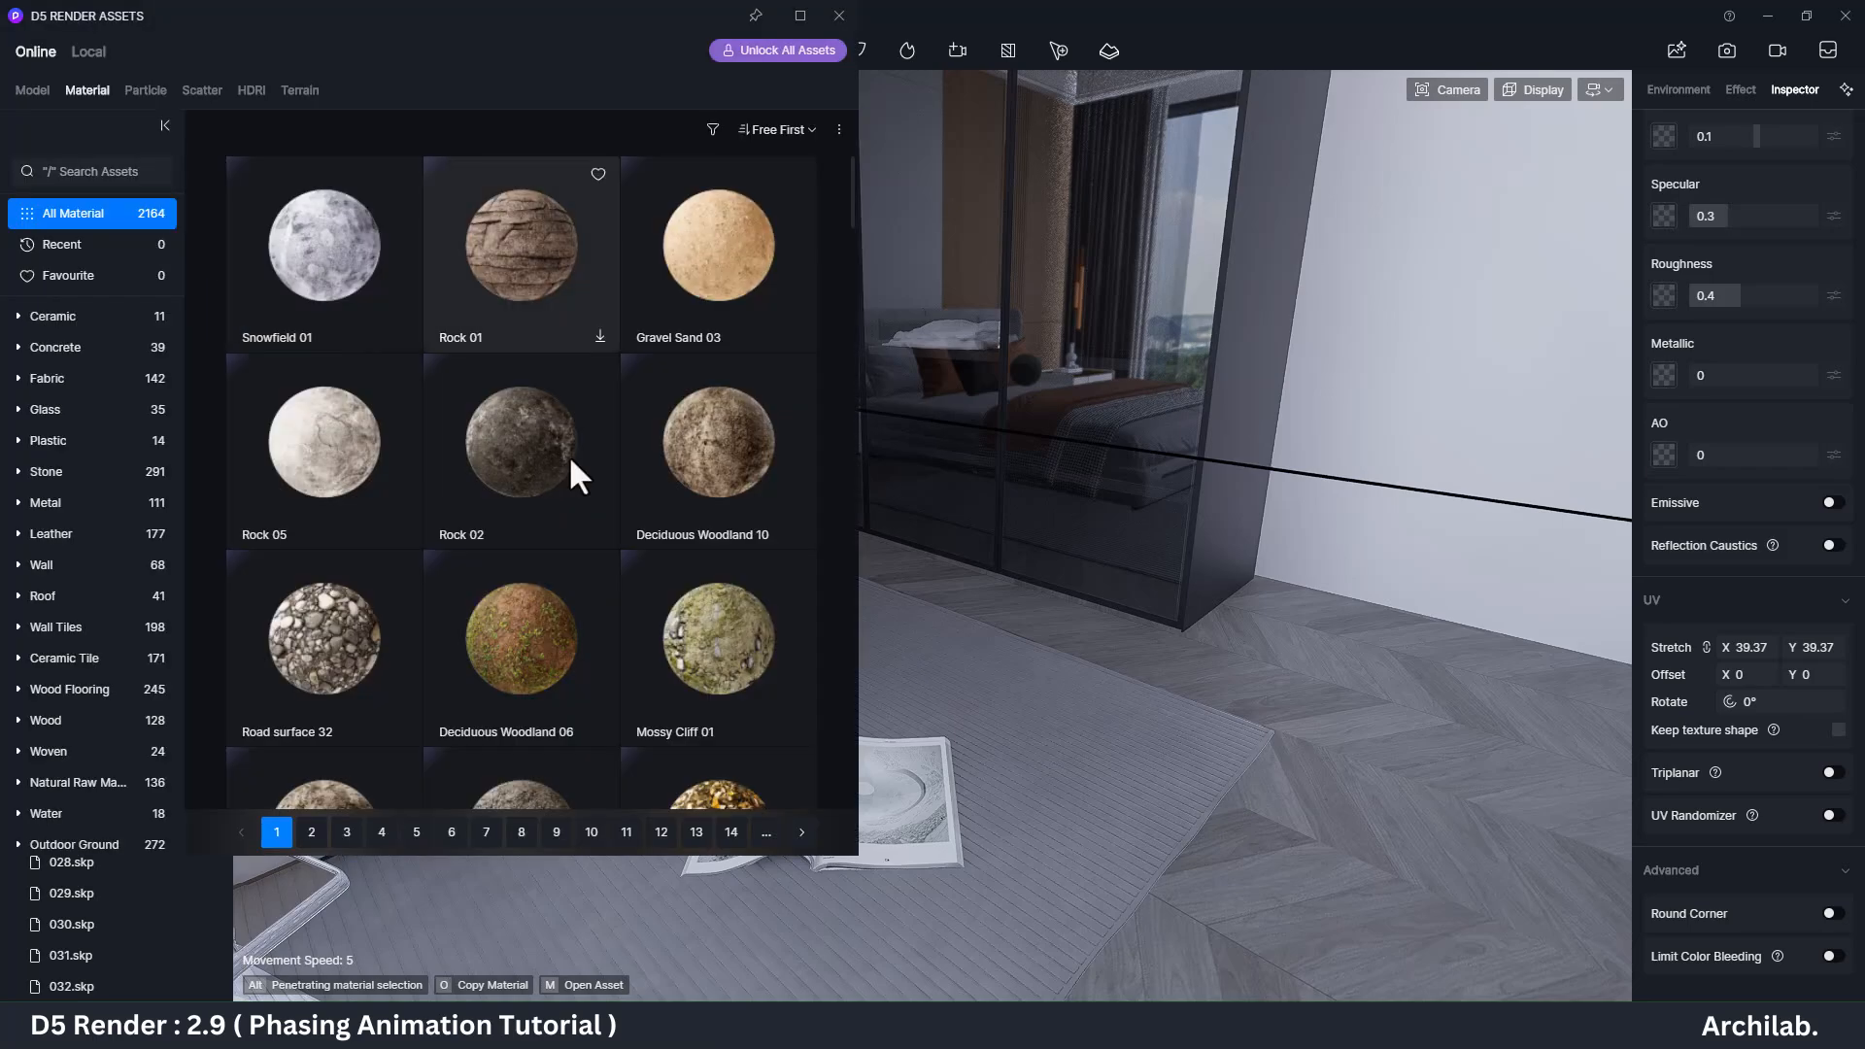
Step: Download the pale light-color herringbone material from the Wood Flooring category
{"action": "scroll", "coordinate": [574, 486], "scroll_direction": "down", "scroll_amount": 8}
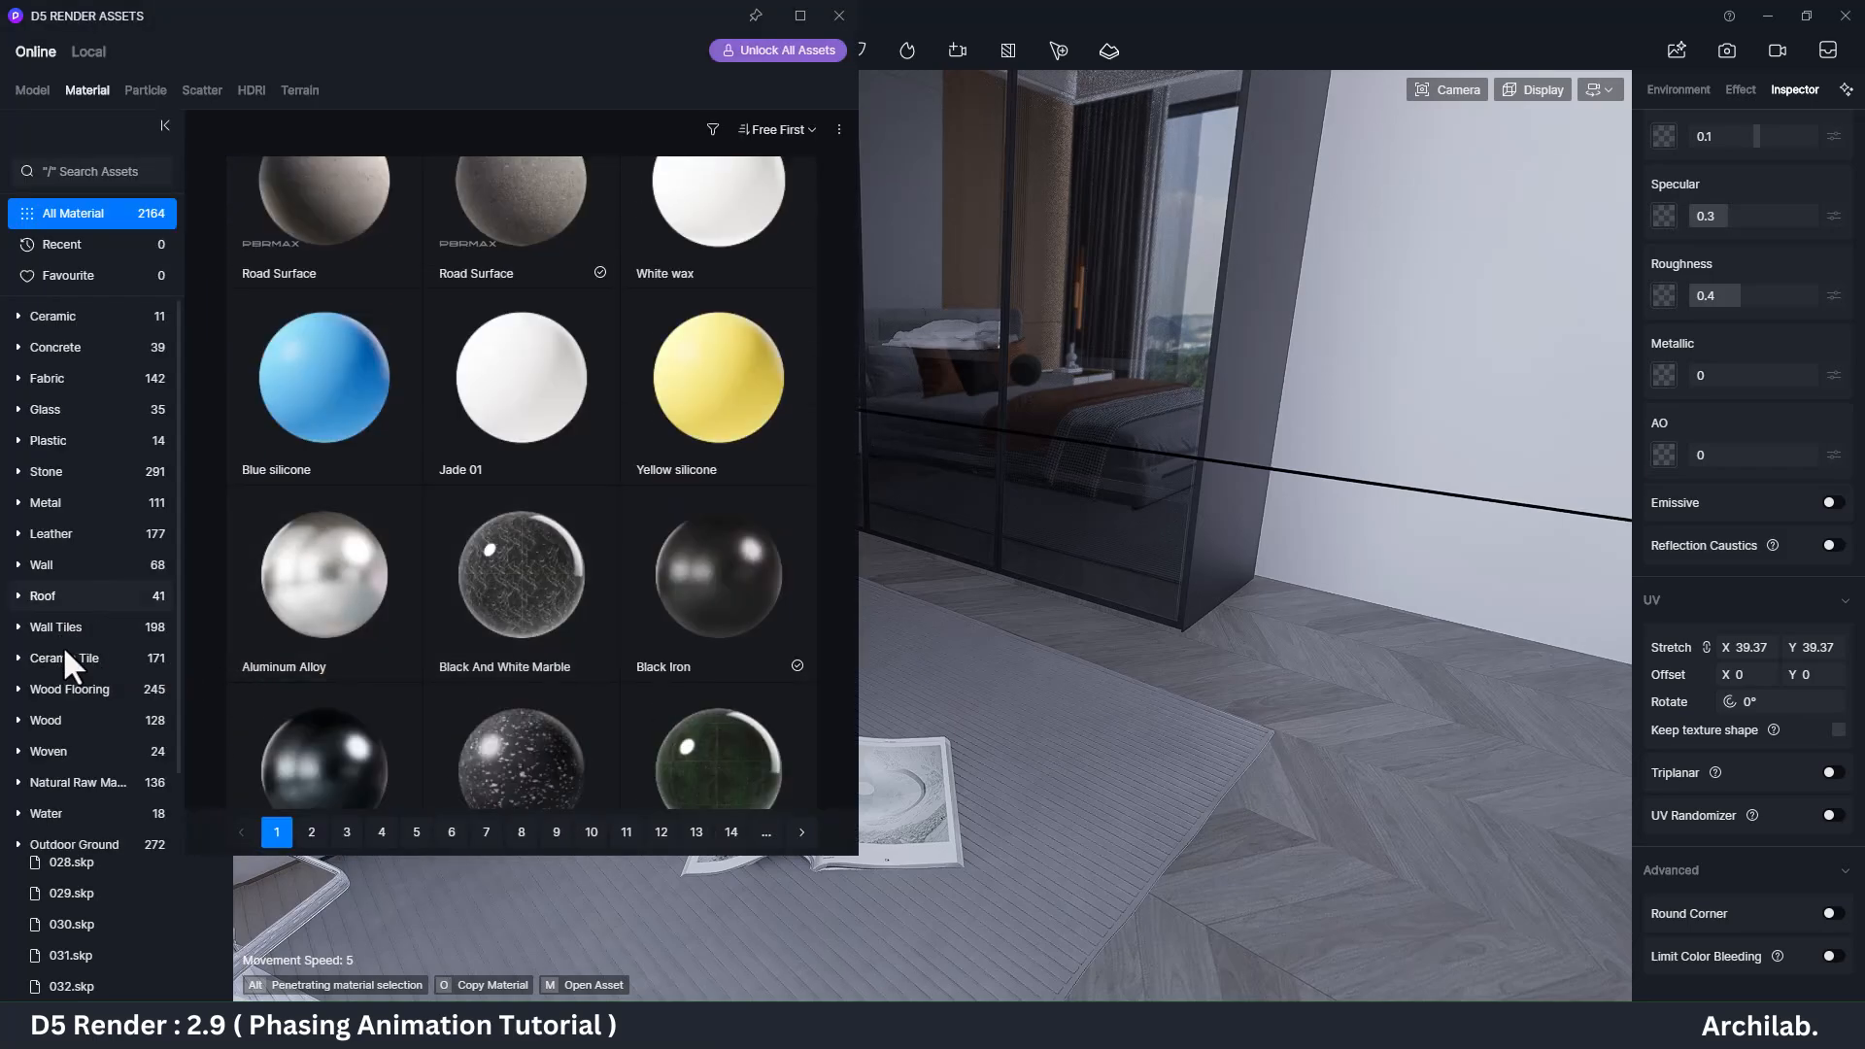
{"action": "left_click", "coordinate": [68, 689]}
{"action": "scroll", "coordinate": [663, 412], "scroll_direction": "down", "scroll_amount": 2}
{"action": "scroll", "coordinate": [663, 412], "scroll_direction": "down", "scroll_amount": 10}
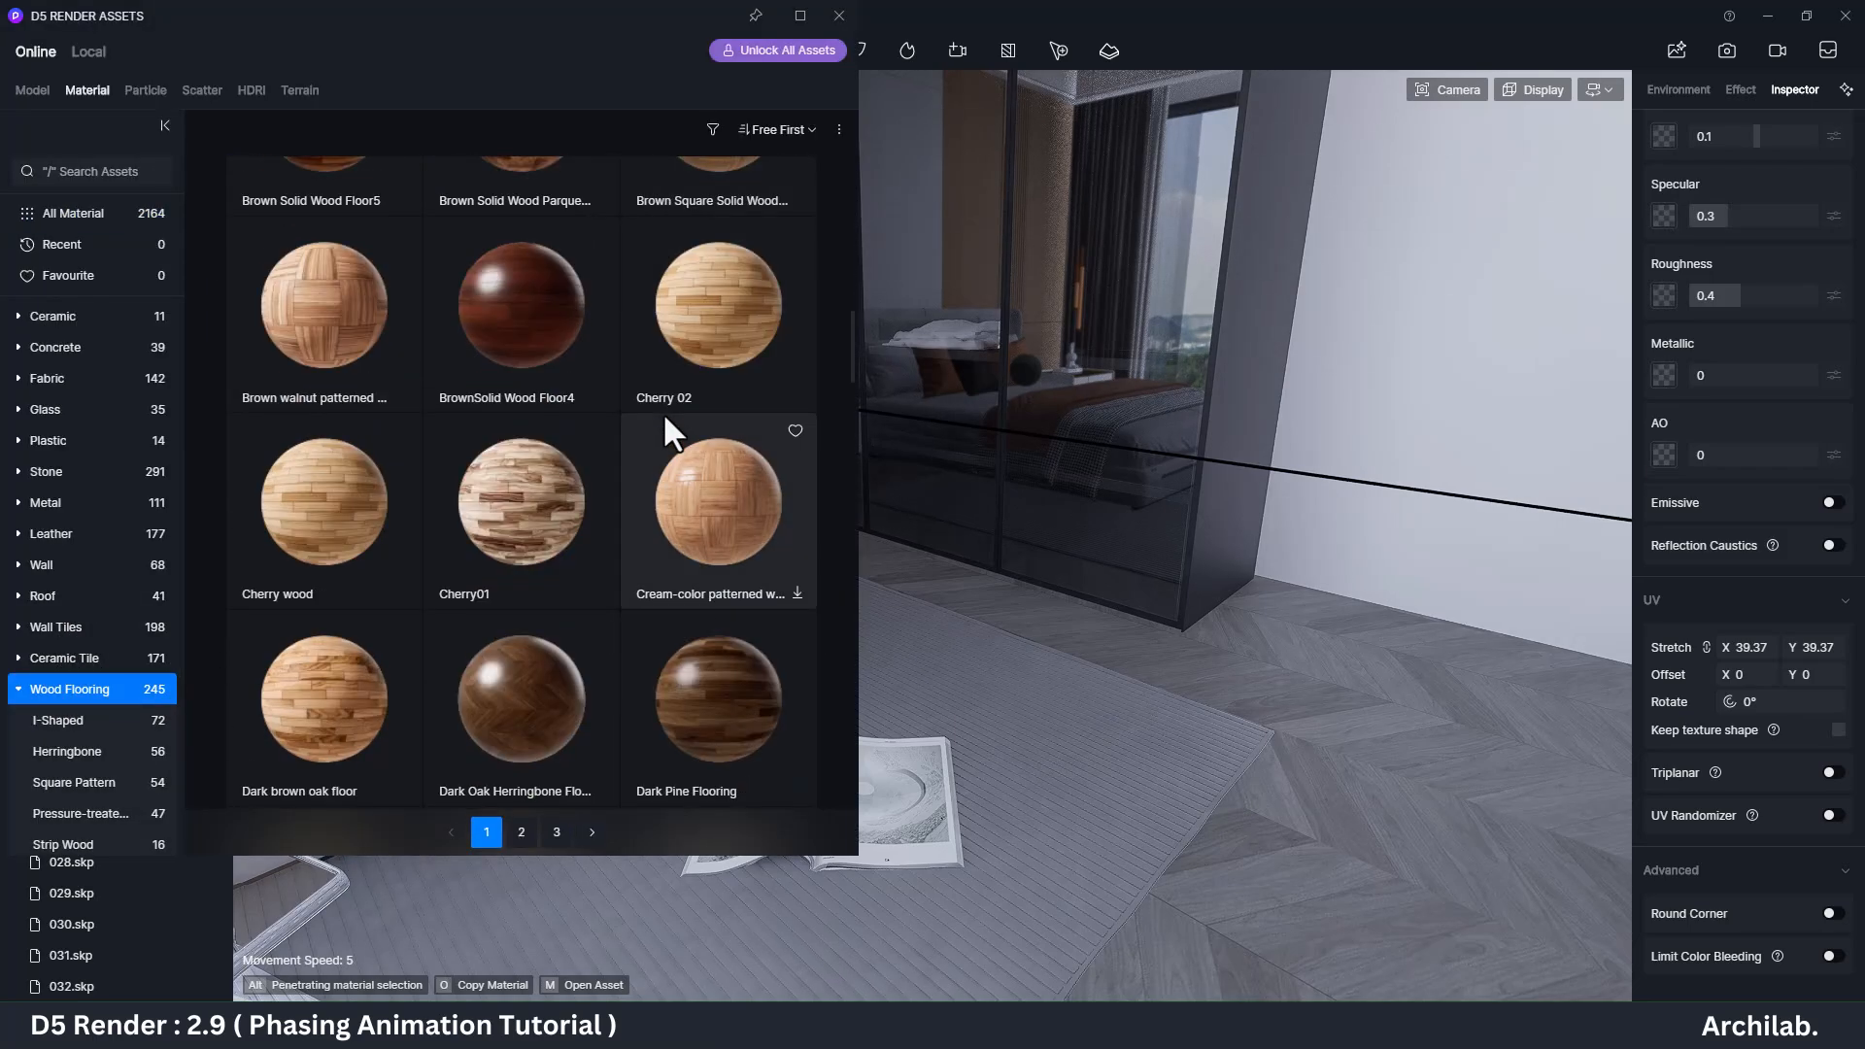
{"action": "scroll", "coordinate": [584, 588], "scroll_direction": "down", "scroll_amount": 5}
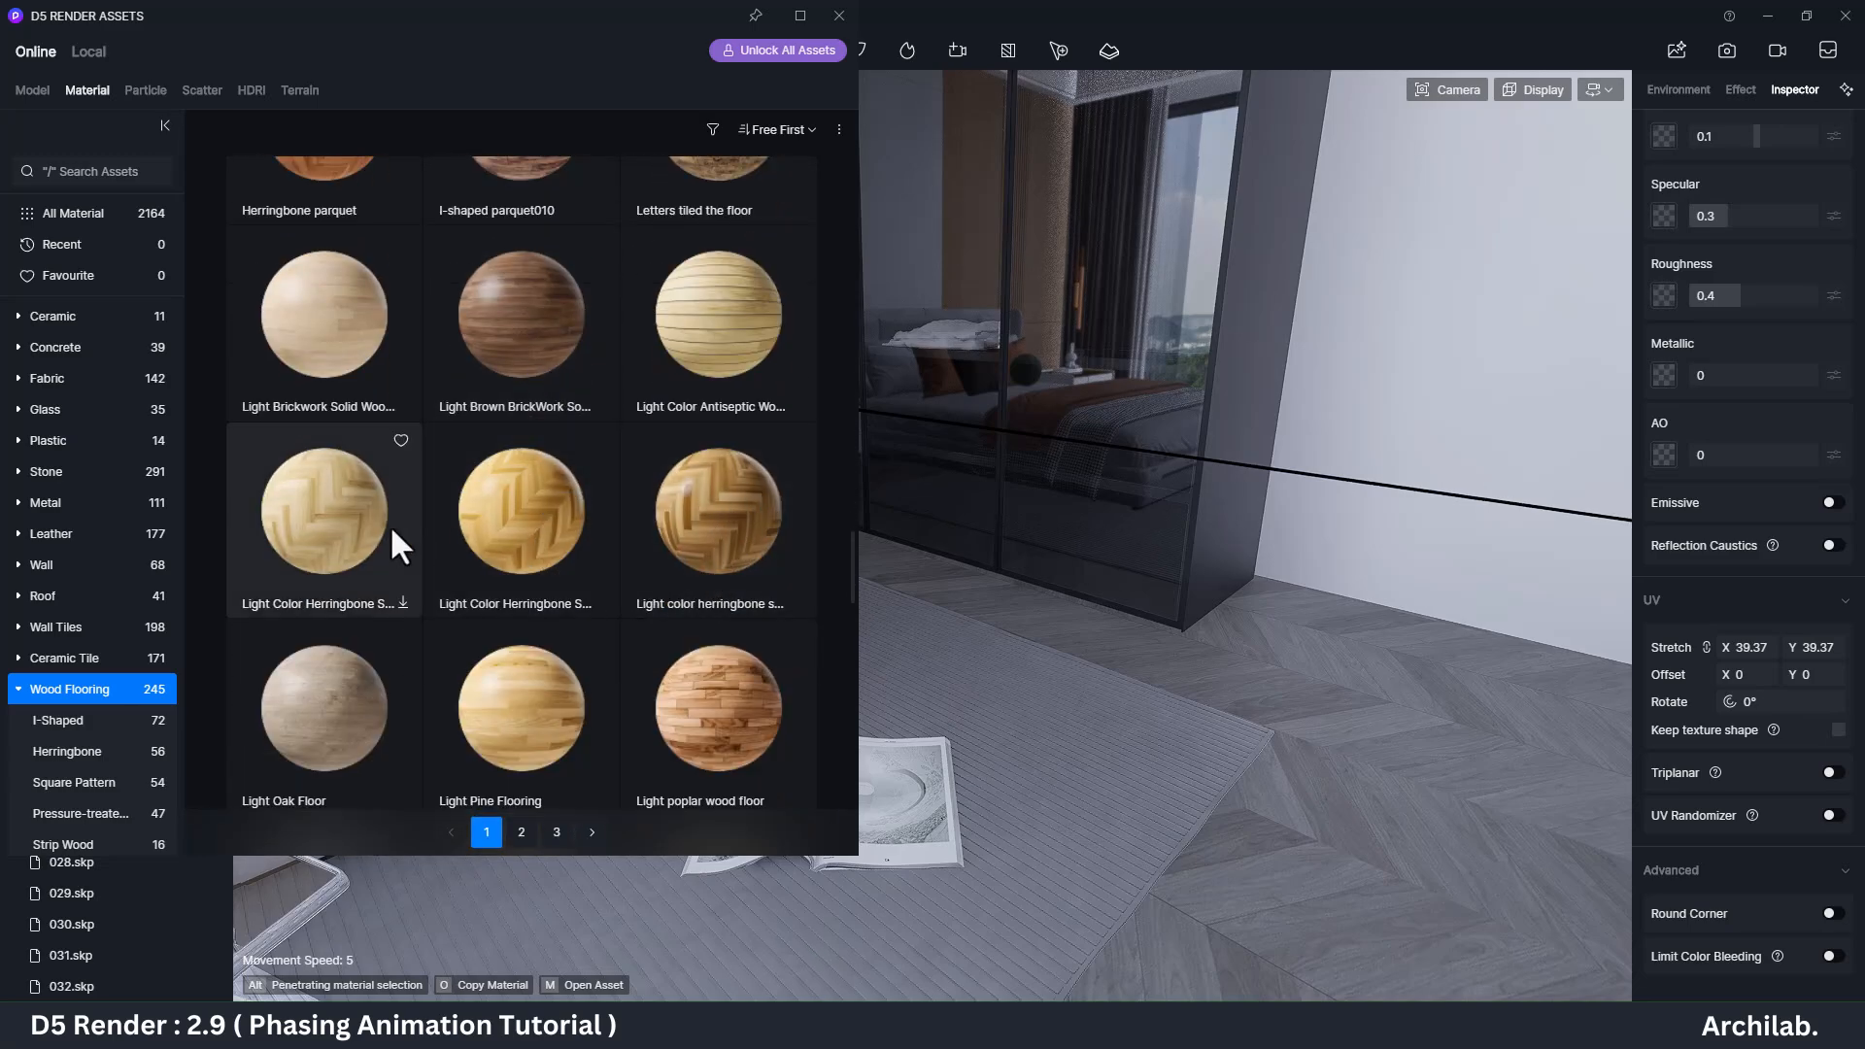
{"action": "left_click", "coordinate": [324, 499]}
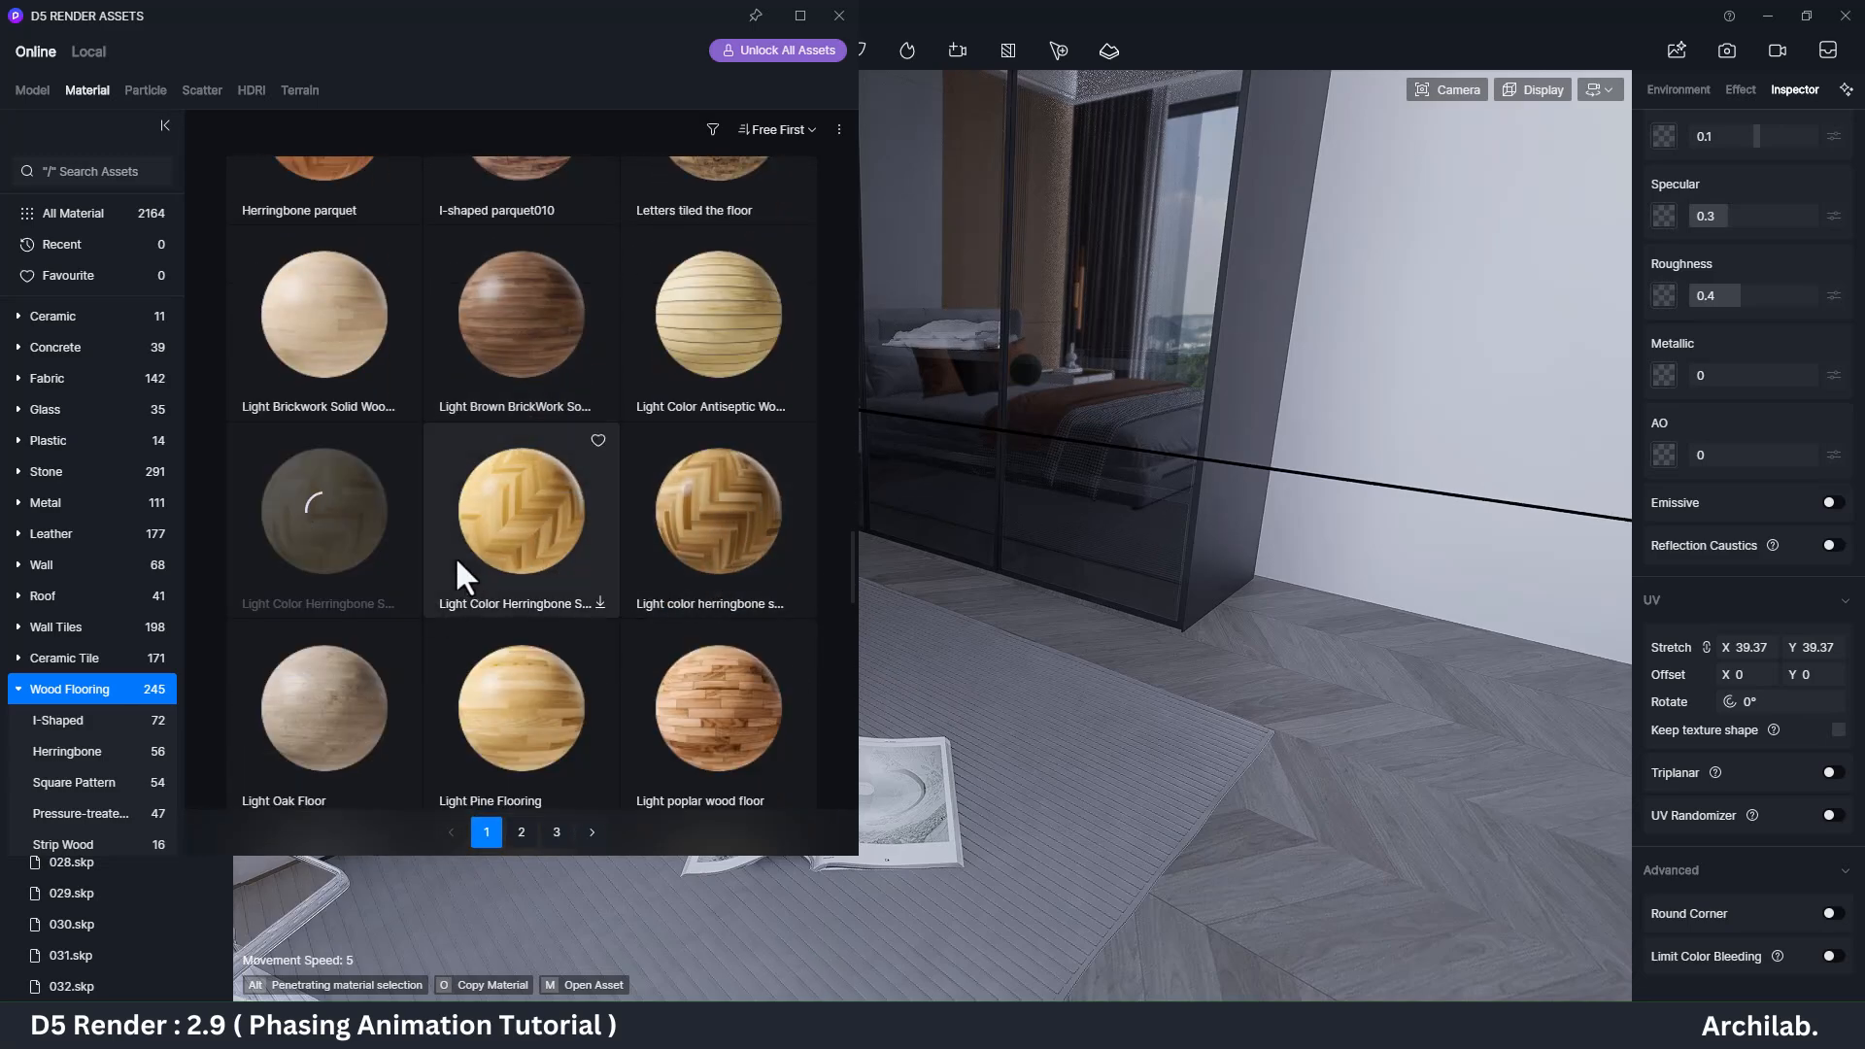
{"action": "left_click", "coordinate": [344, 533]}
Step: Apply the light-color herringbone wood material to the bedroom floor and close the asset library
{"action": "left_click", "coordinate": [1458, 799]}
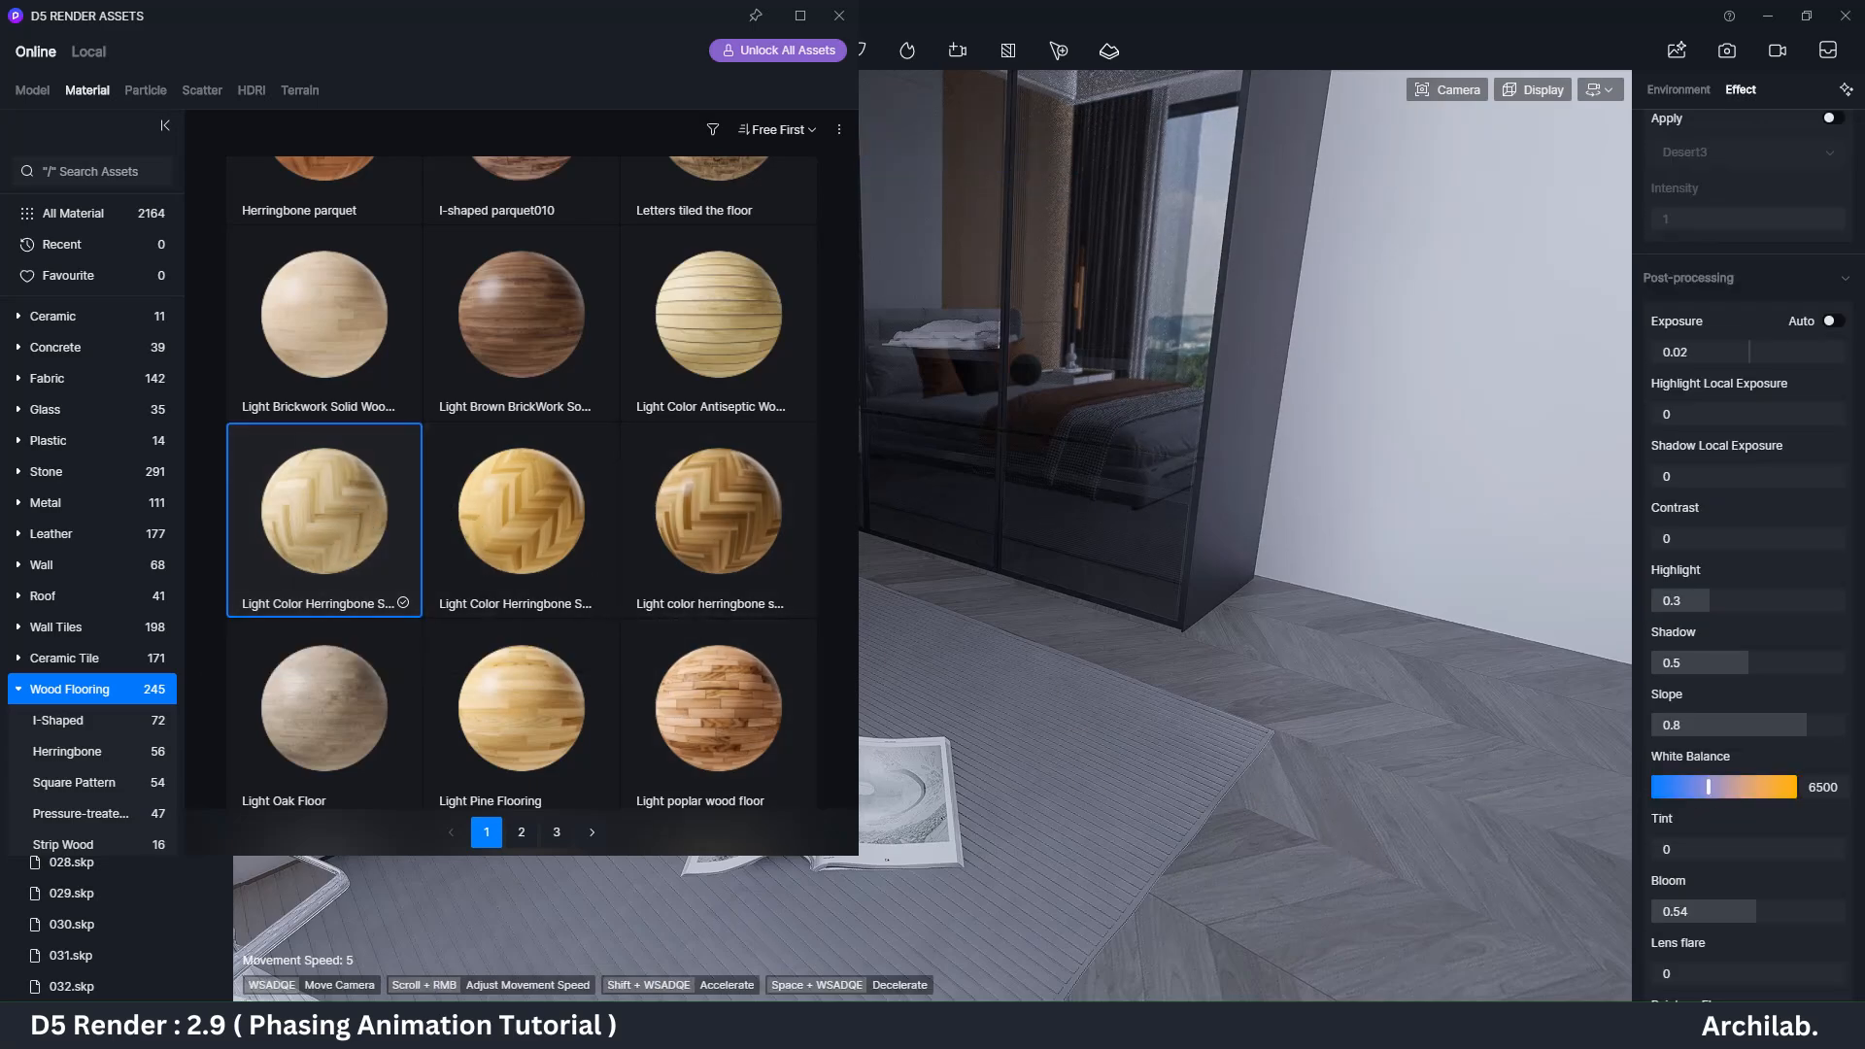
{"action": "left_click", "coordinate": [1335, 813]}
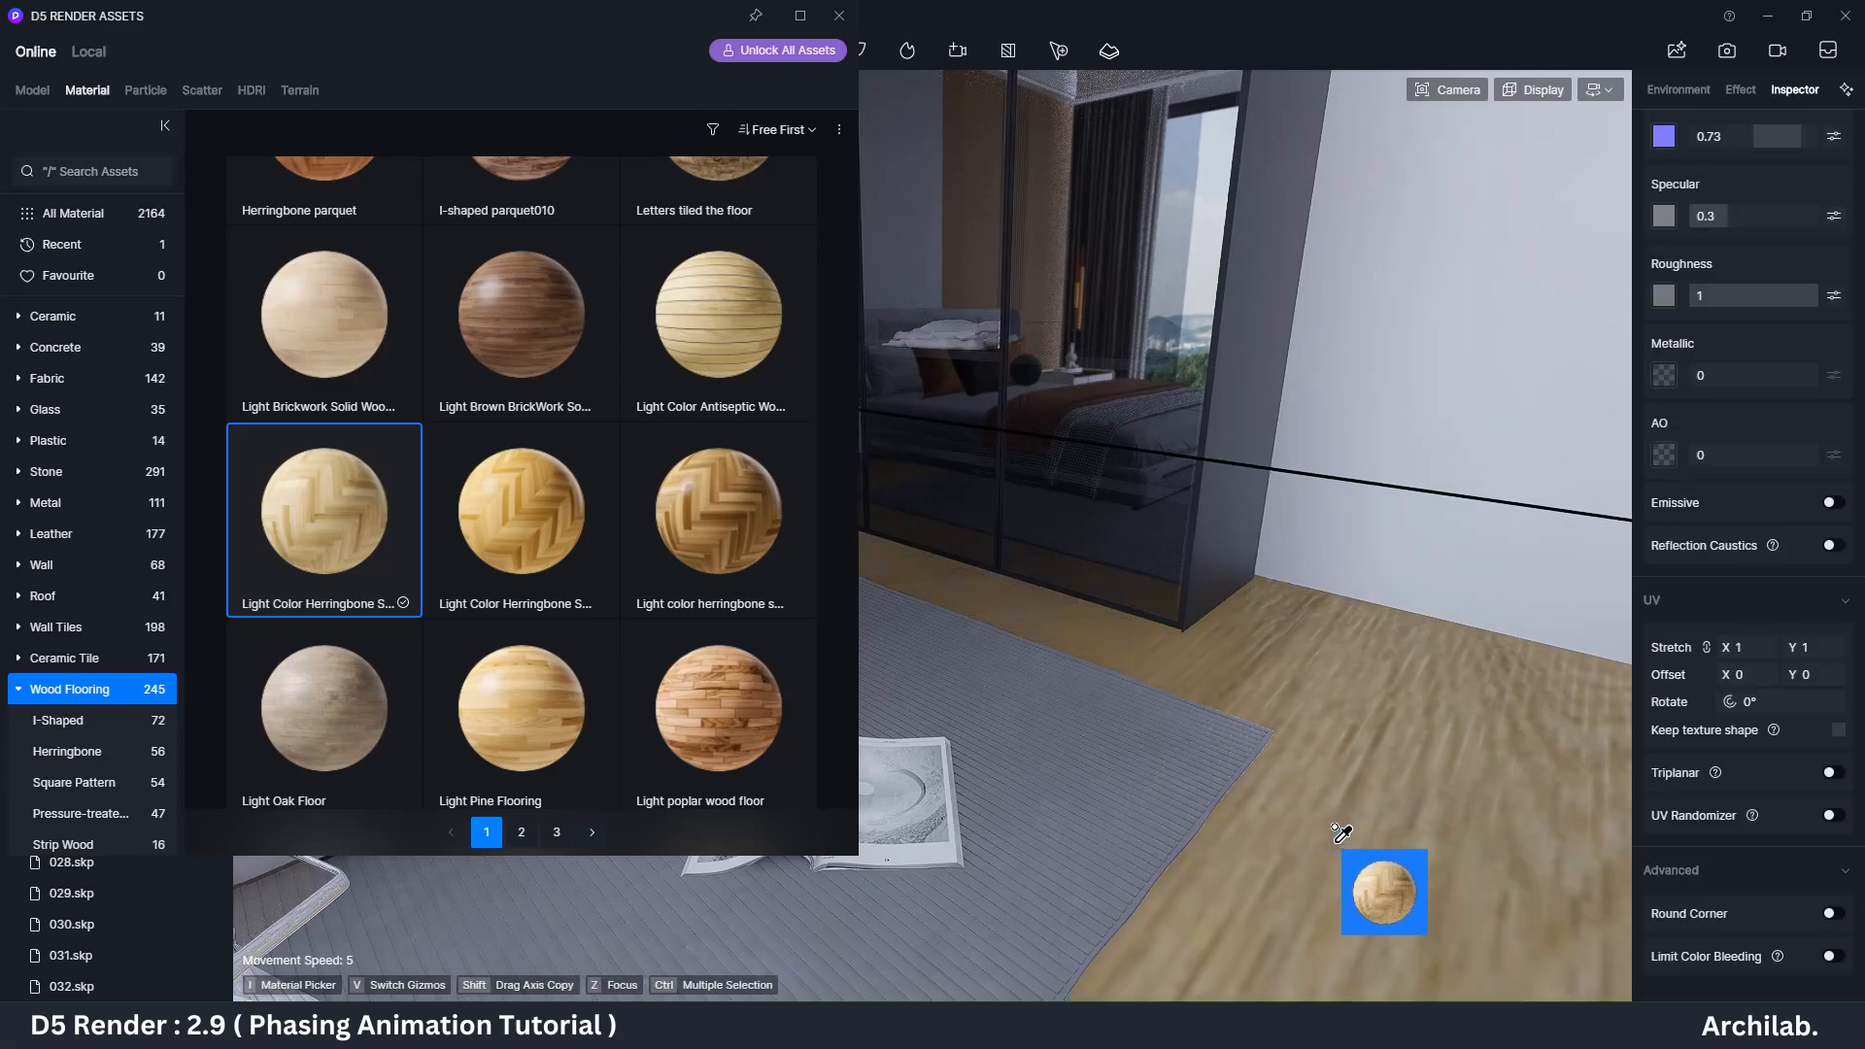
{"action": "left_click_drag", "start_coordinate": [443, 19], "coordinate": [565, 263]}
{"action": "left_click", "coordinate": [952, 270]}
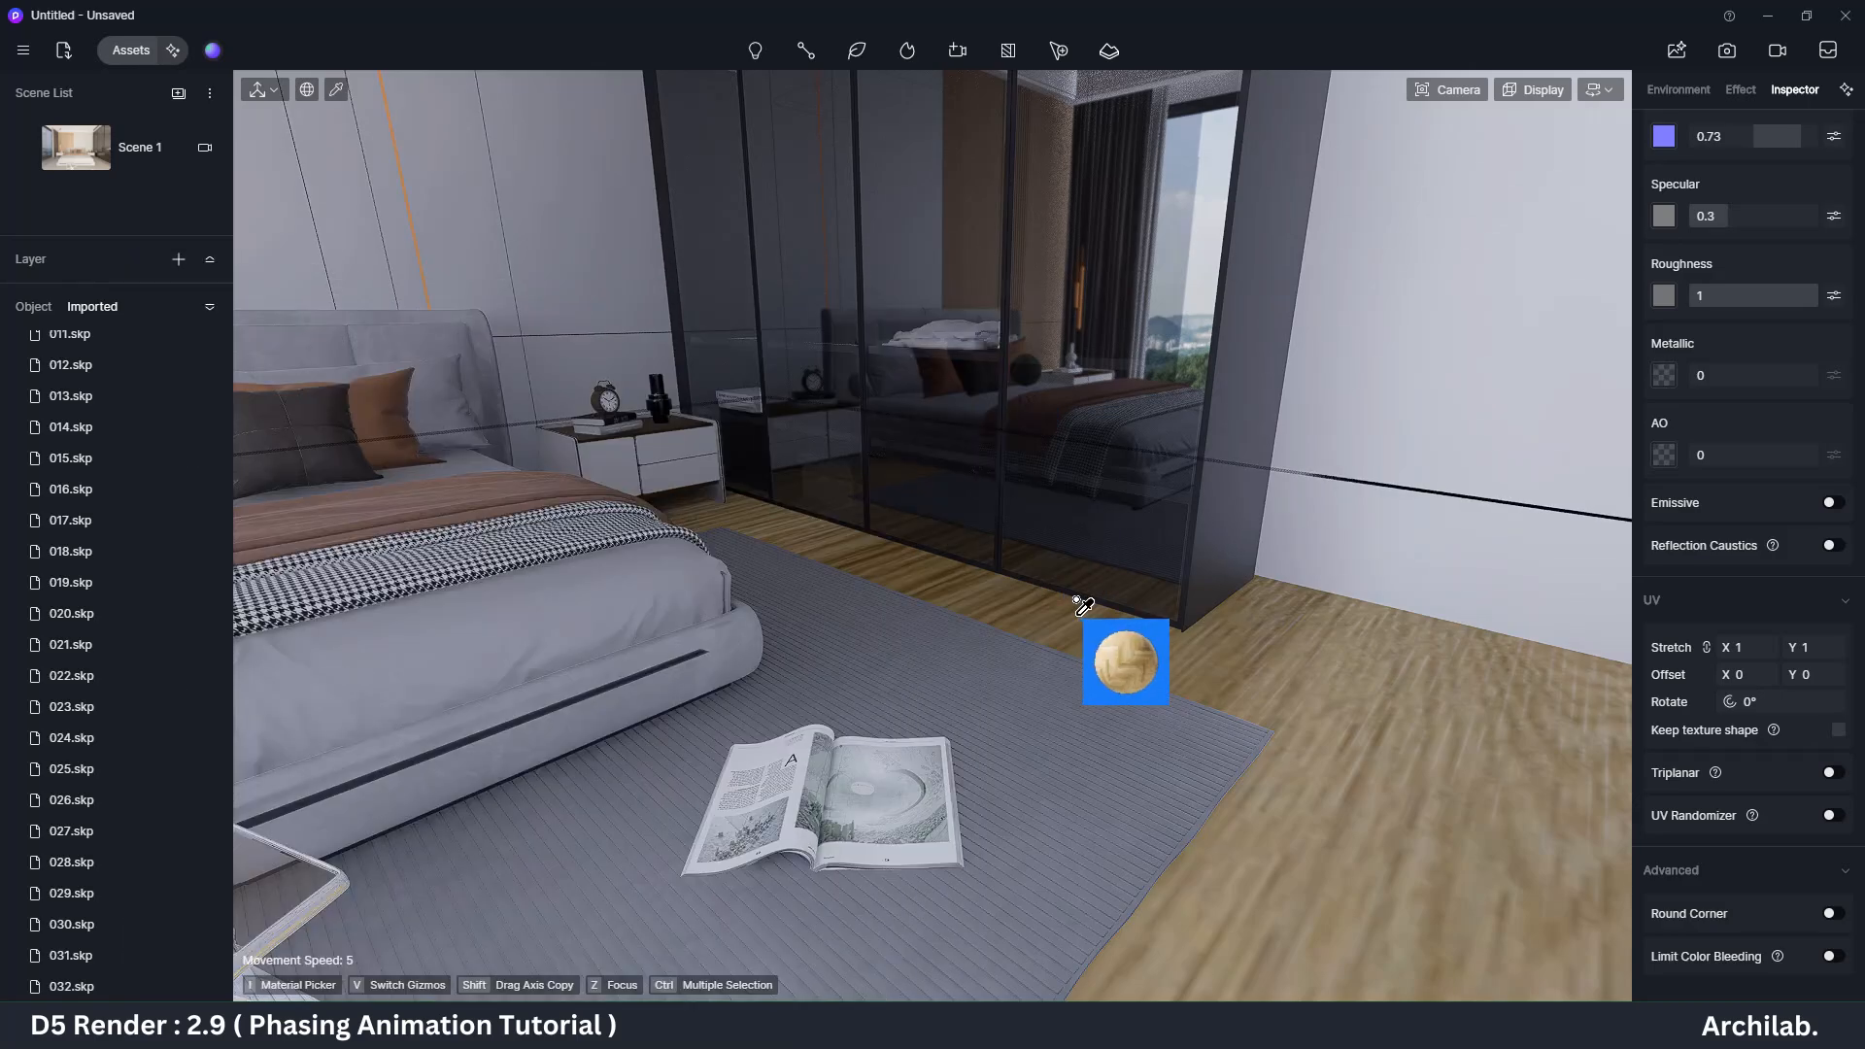
{"action": "key", "text": "Escape"}
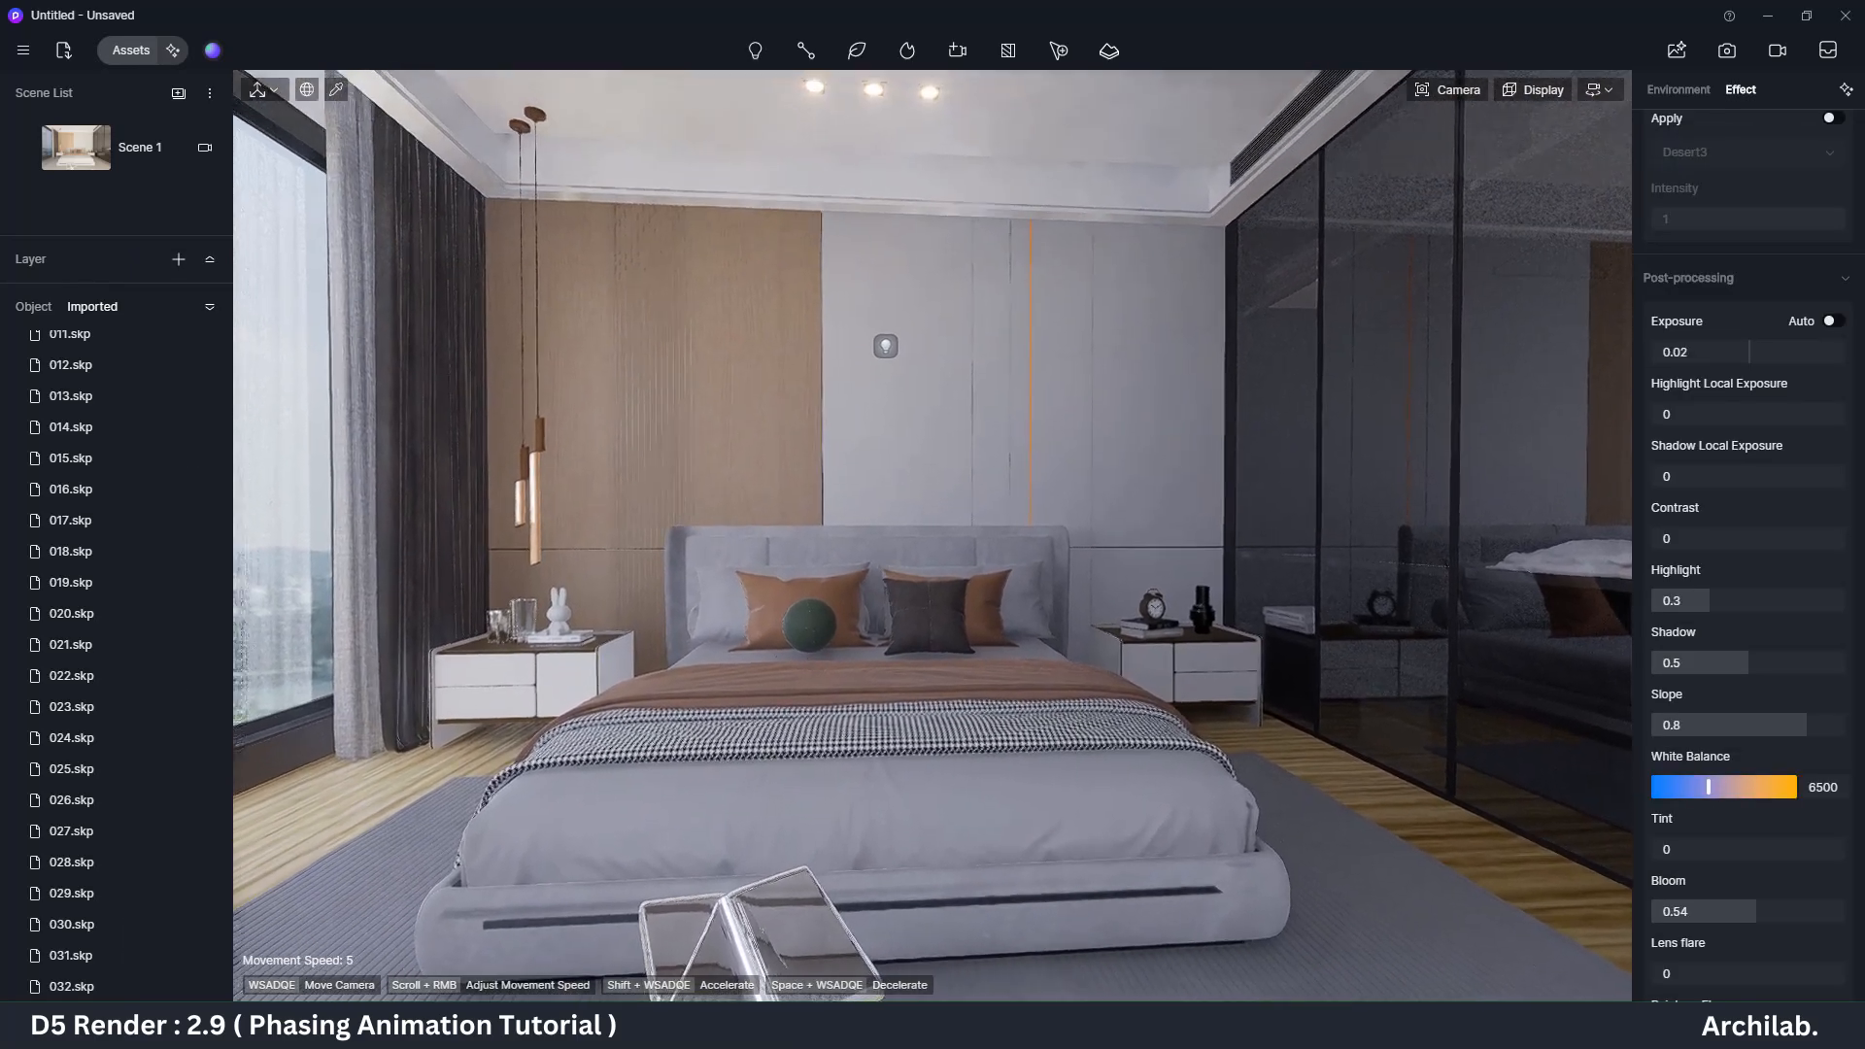
Step: Return to Scene 1, switch its sky light to HDRI and rotate the sky
{"action": "left_click", "coordinate": [146, 154]}
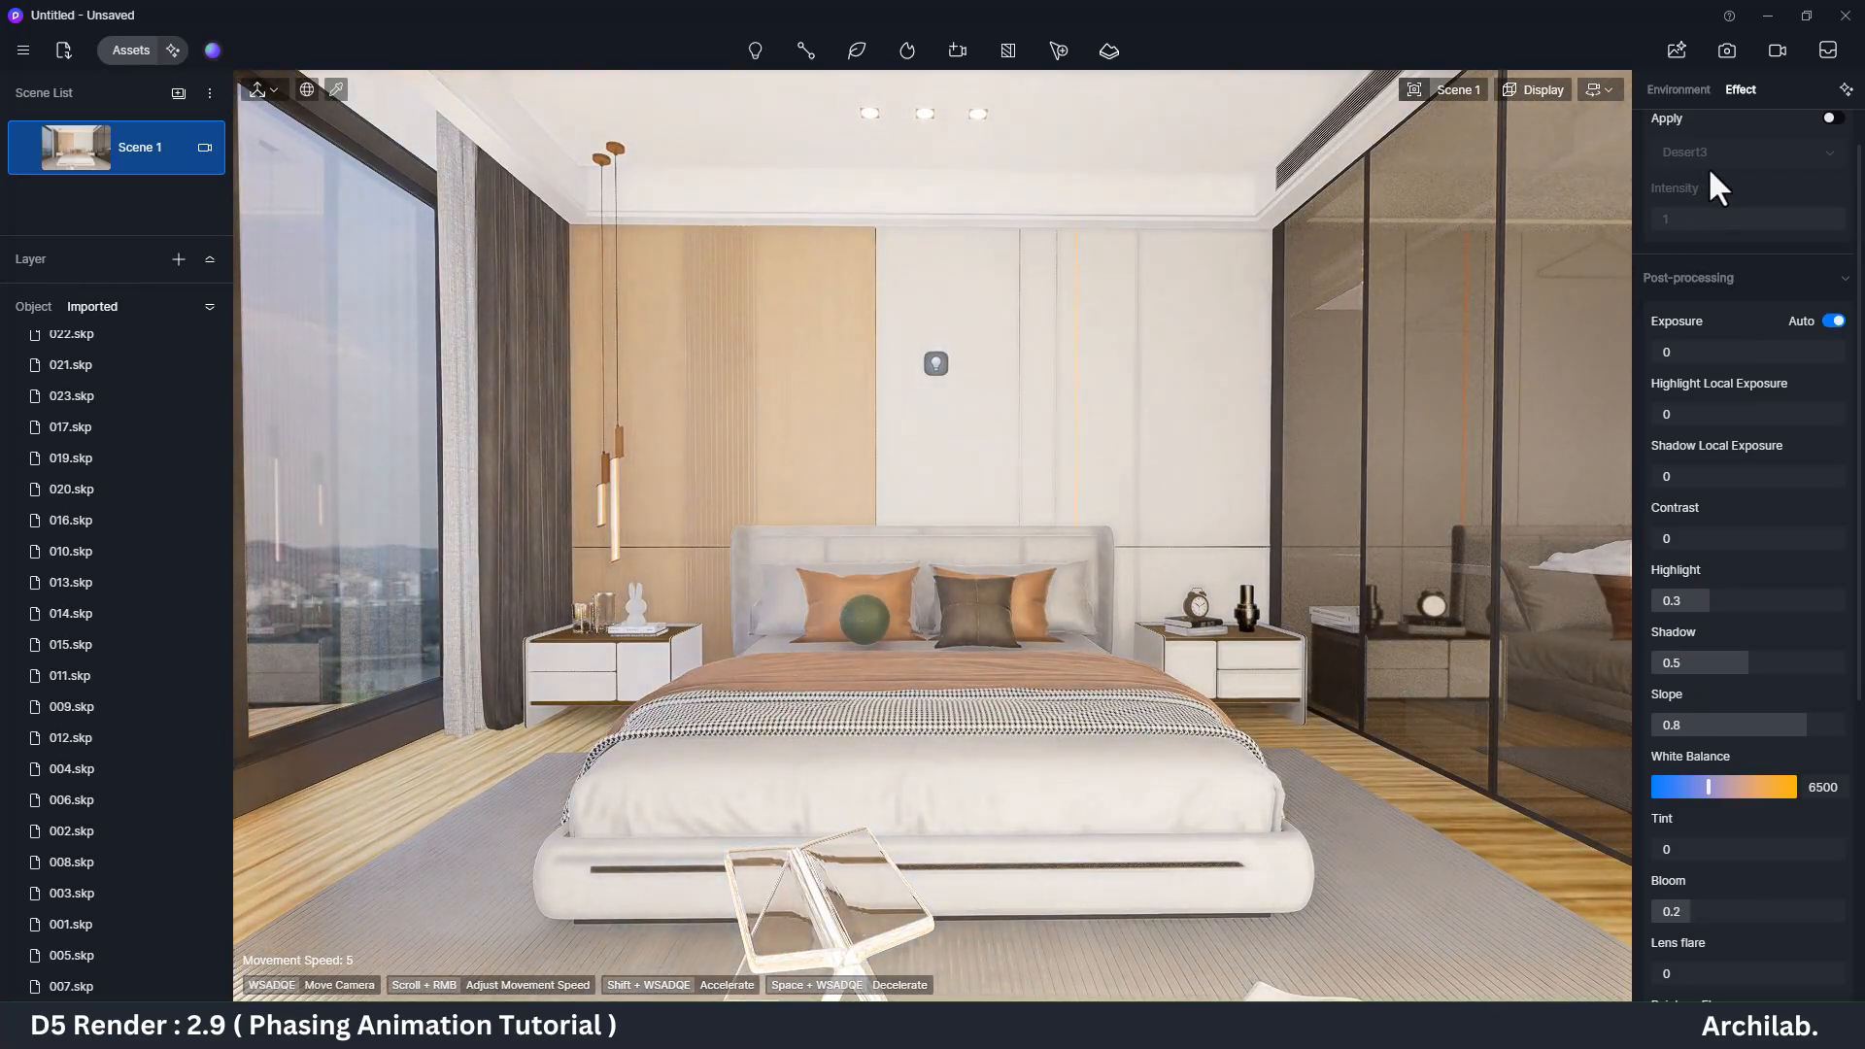
{"action": "left_click", "coordinate": [1681, 89]}
{"action": "left_click", "coordinate": [1795, 167]}
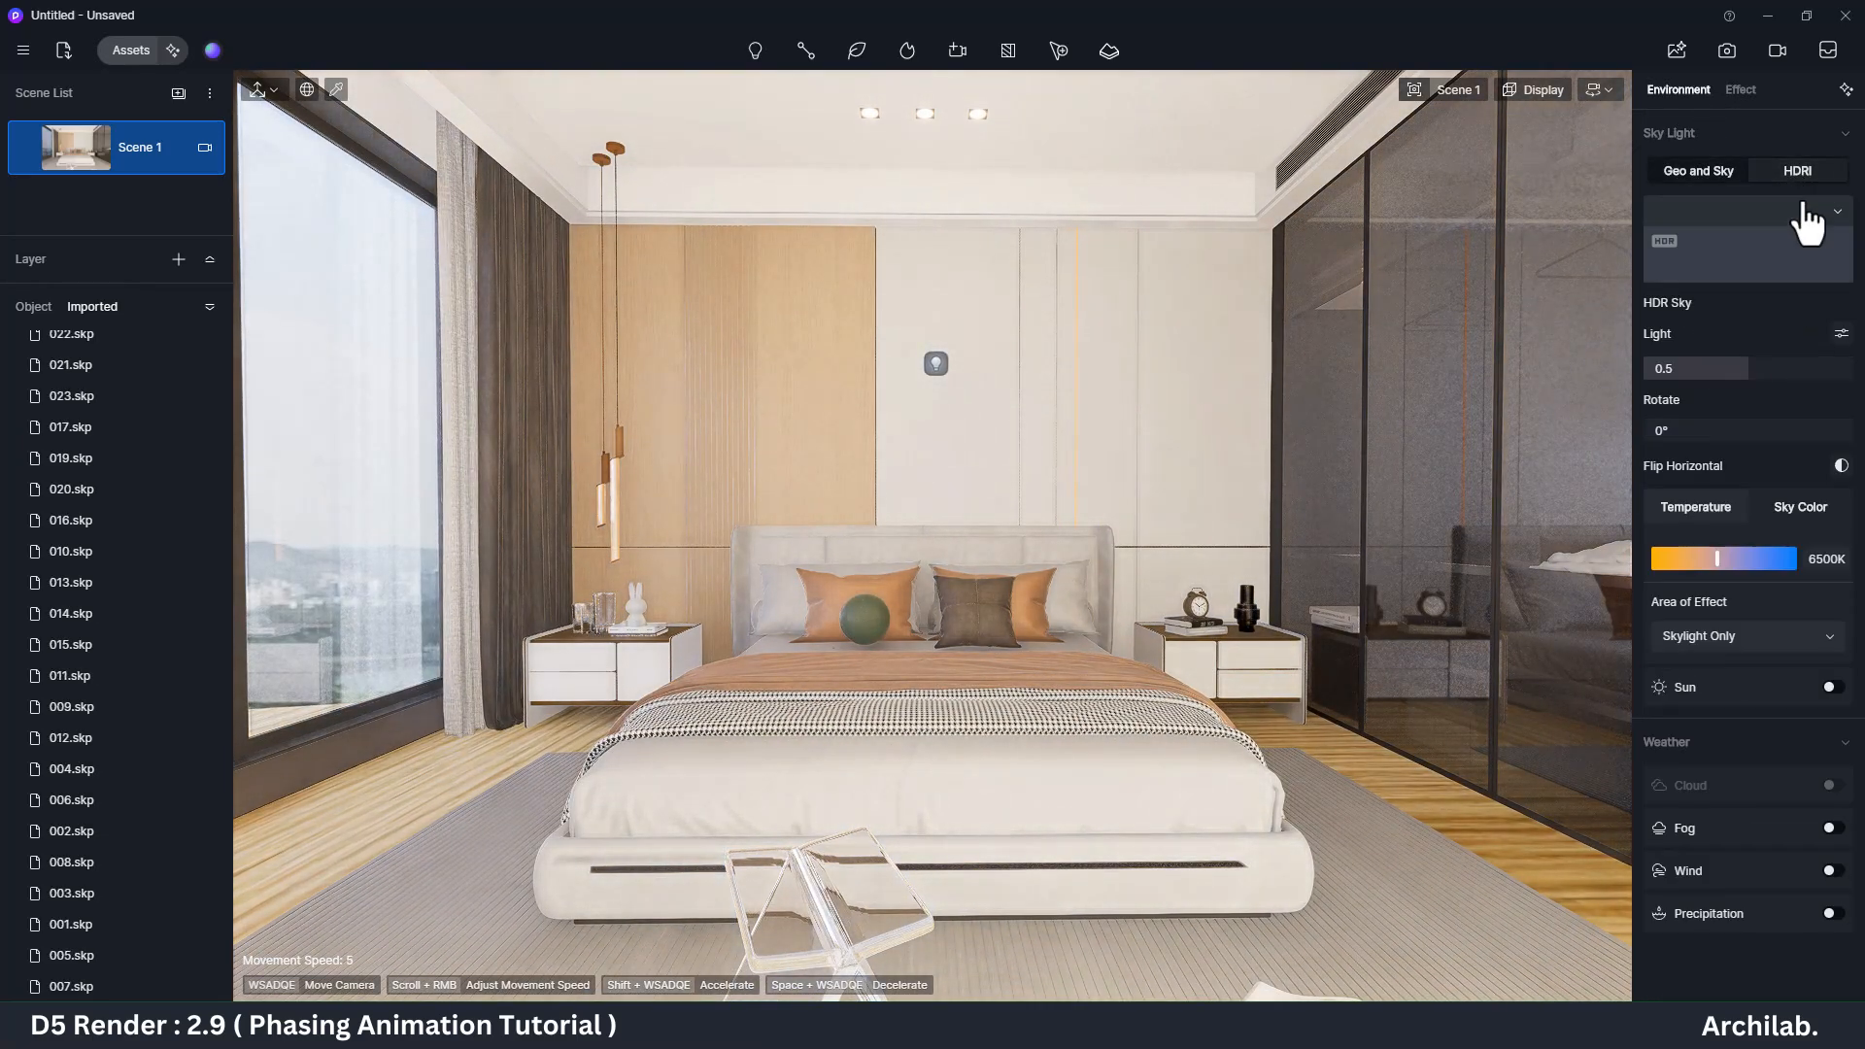
{"action": "left_click_drag", "start_coordinate": [1700, 430], "coordinate": [1782, 441]}
Step: Turn off auto exposure for Scene 1 and set the exposure to 0.06
{"action": "left_click", "coordinate": [1740, 87]}
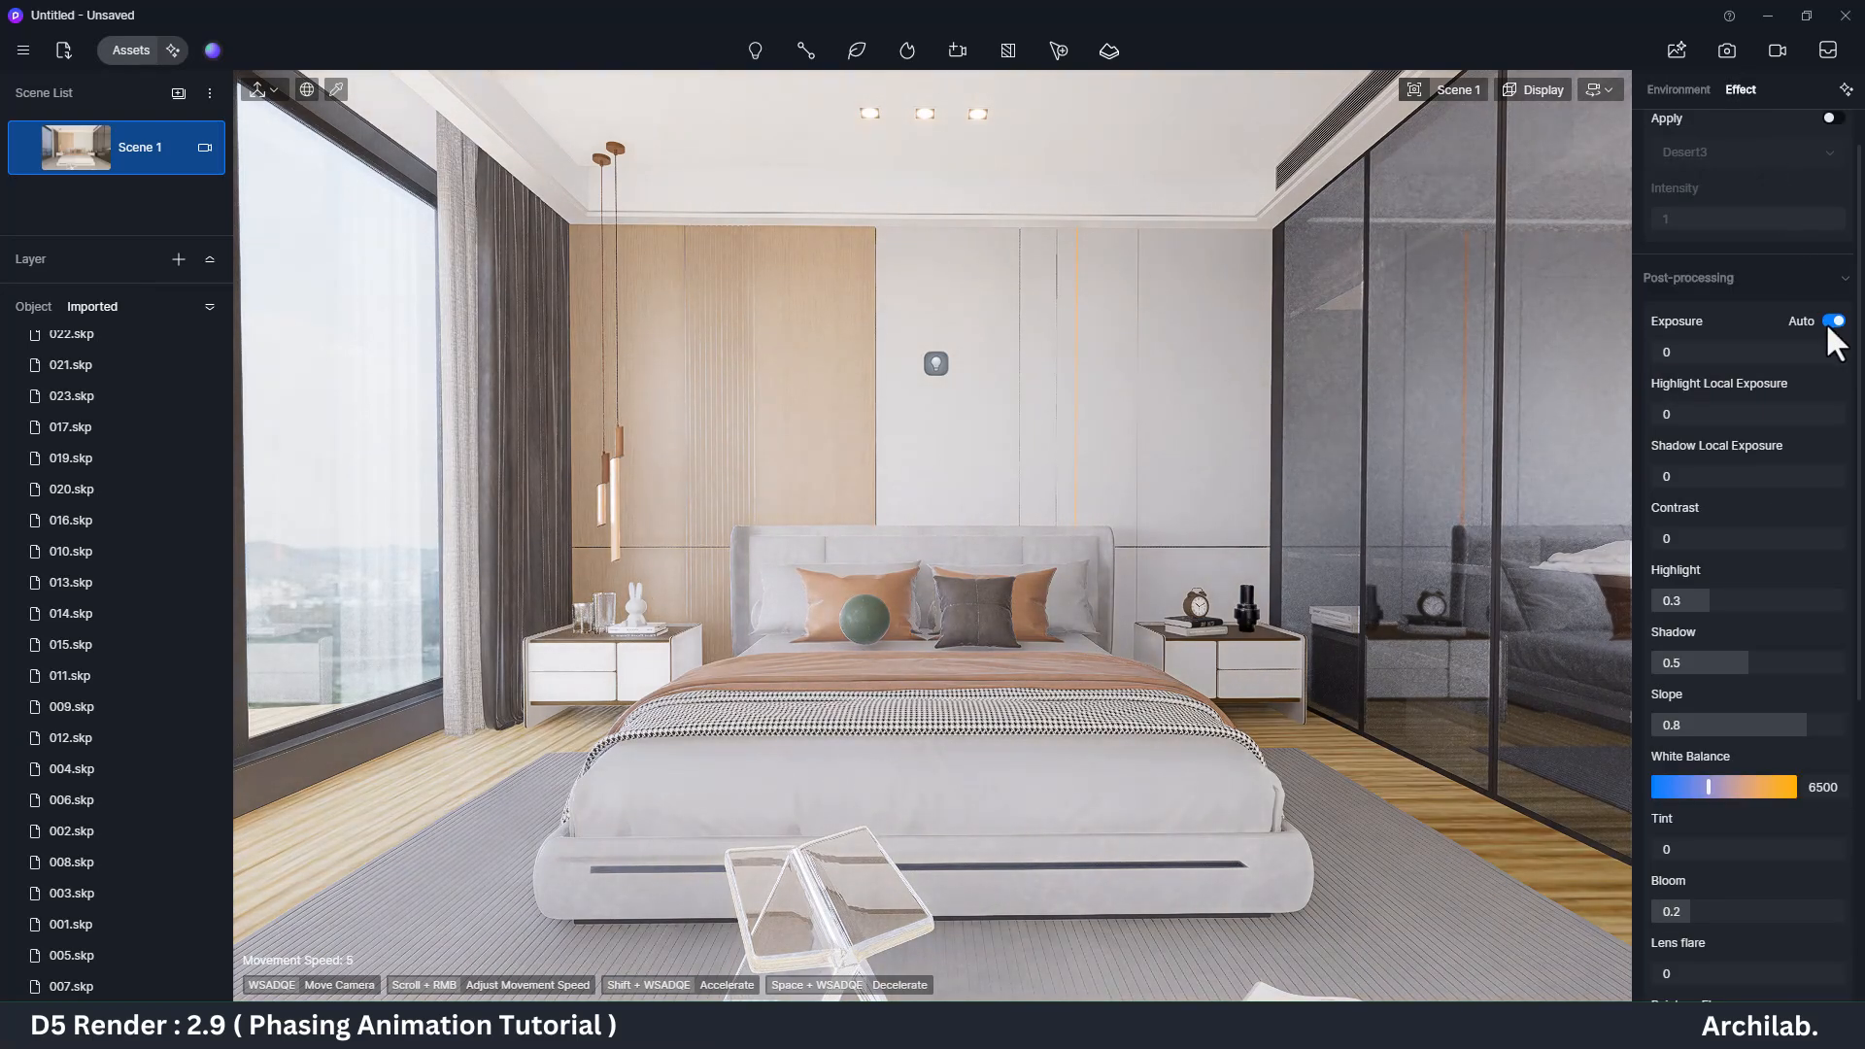
{"action": "left_click", "coordinate": [1830, 320]}
{"action": "left_click_drag", "start_coordinate": [1779, 352], "coordinate": [1762, 356]}
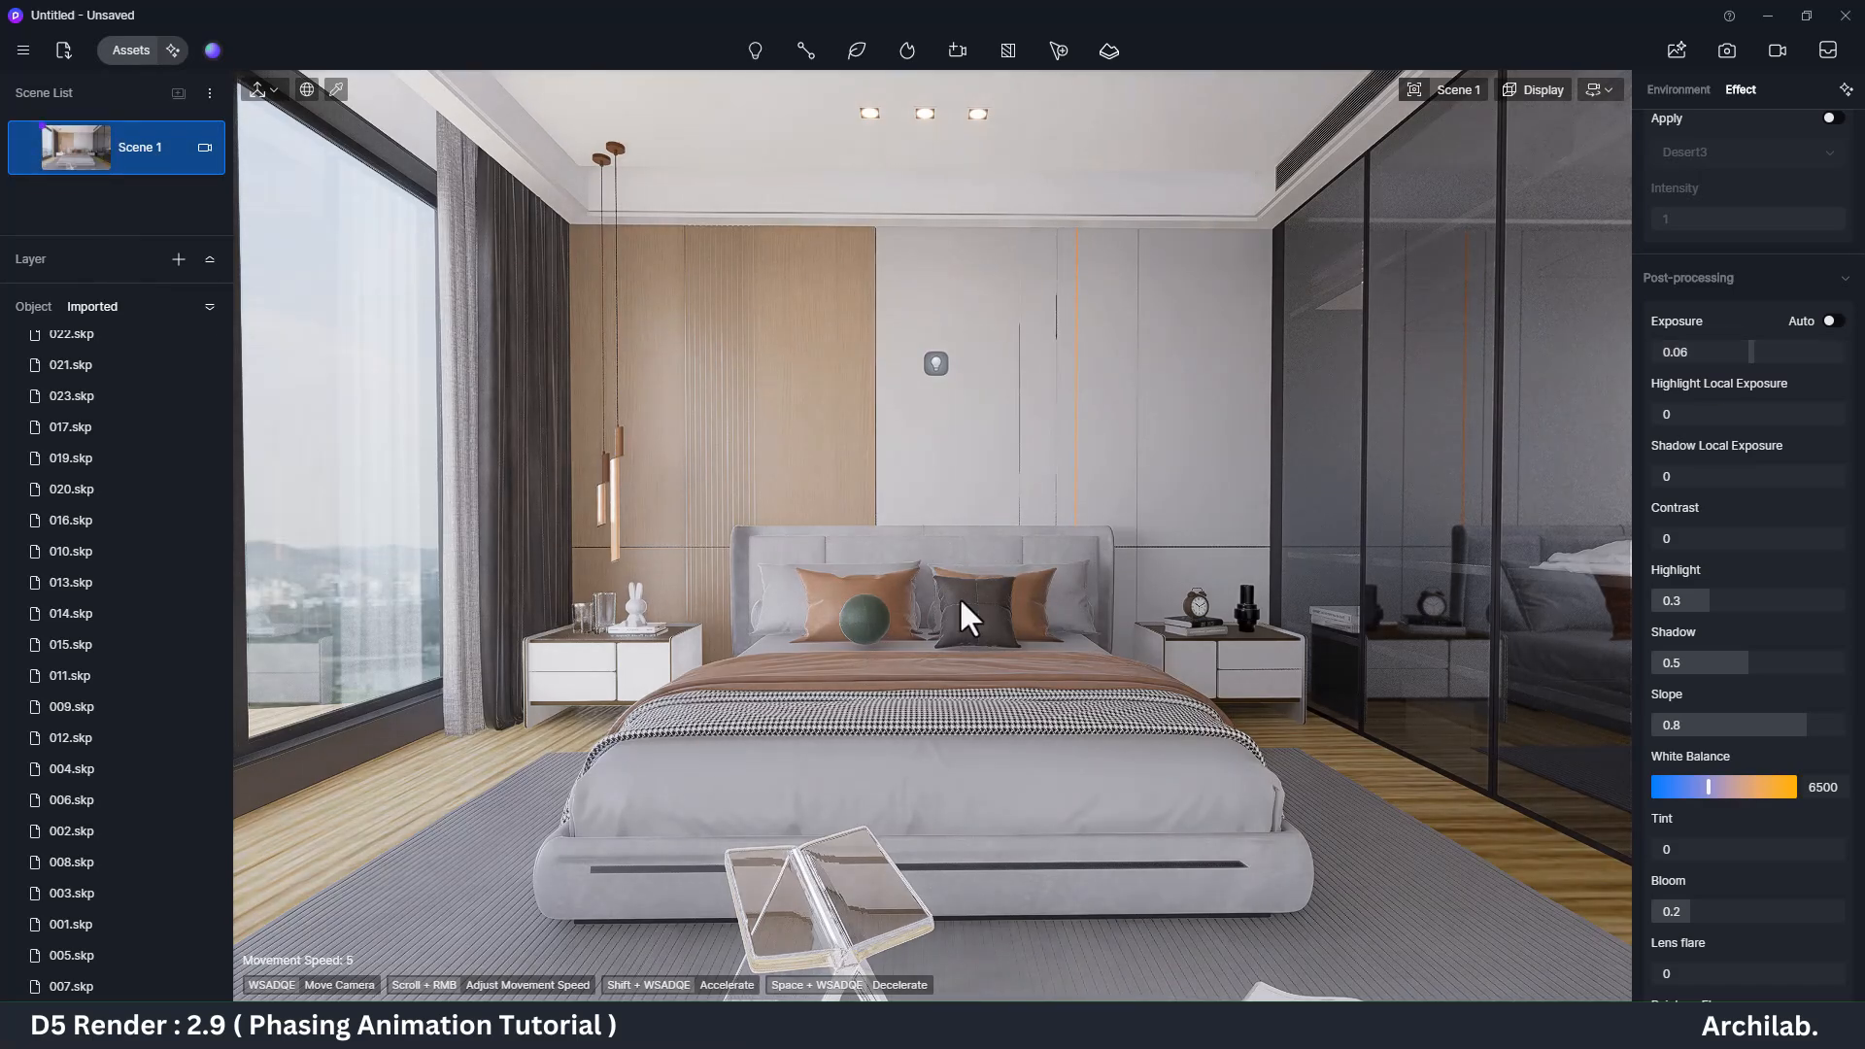
Step: Widen the camera's field of view so more of the bedroom is in frame
{"action": "left_click", "coordinate": [1354, 812]}
{"action": "mouse_move", "coordinate": [1415, 89]}
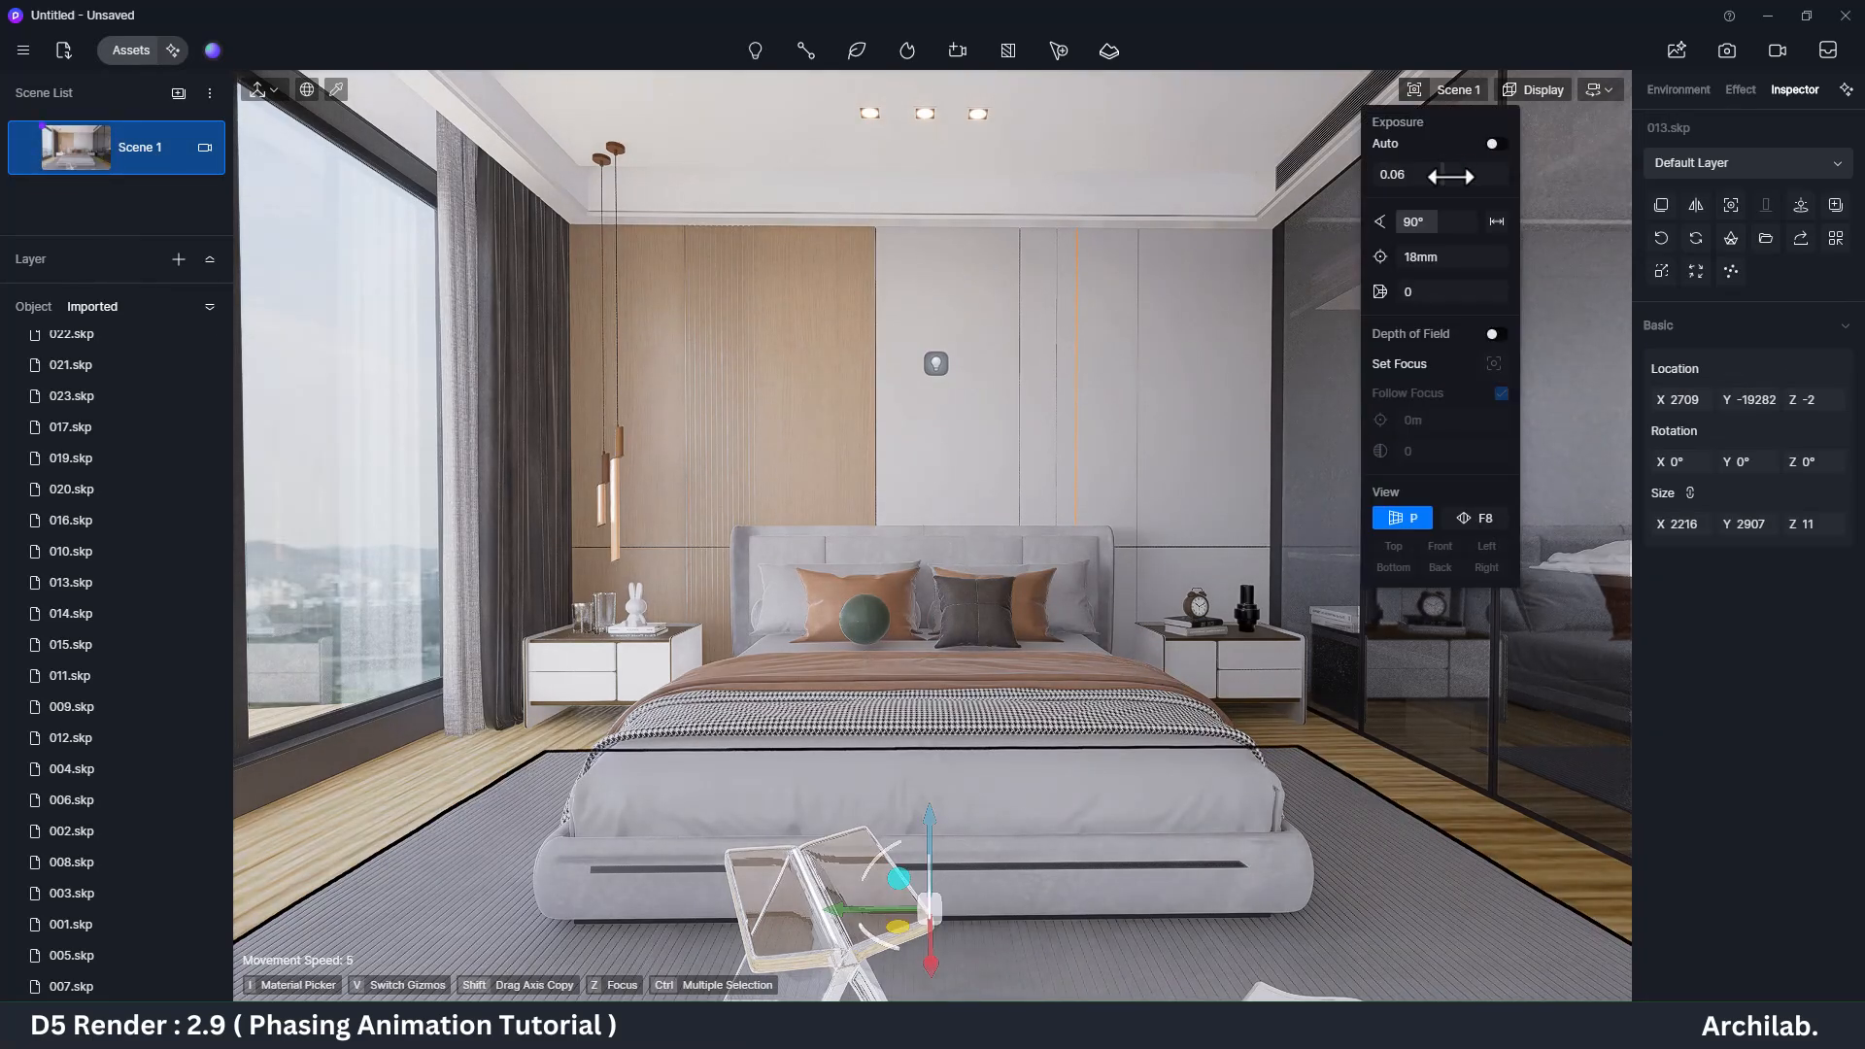
{"action": "left_click_drag", "start_coordinate": [1428, 230], "coordinate": [1438, 229]}
{"action": "left_click", "coordinate": [1090, 531]}
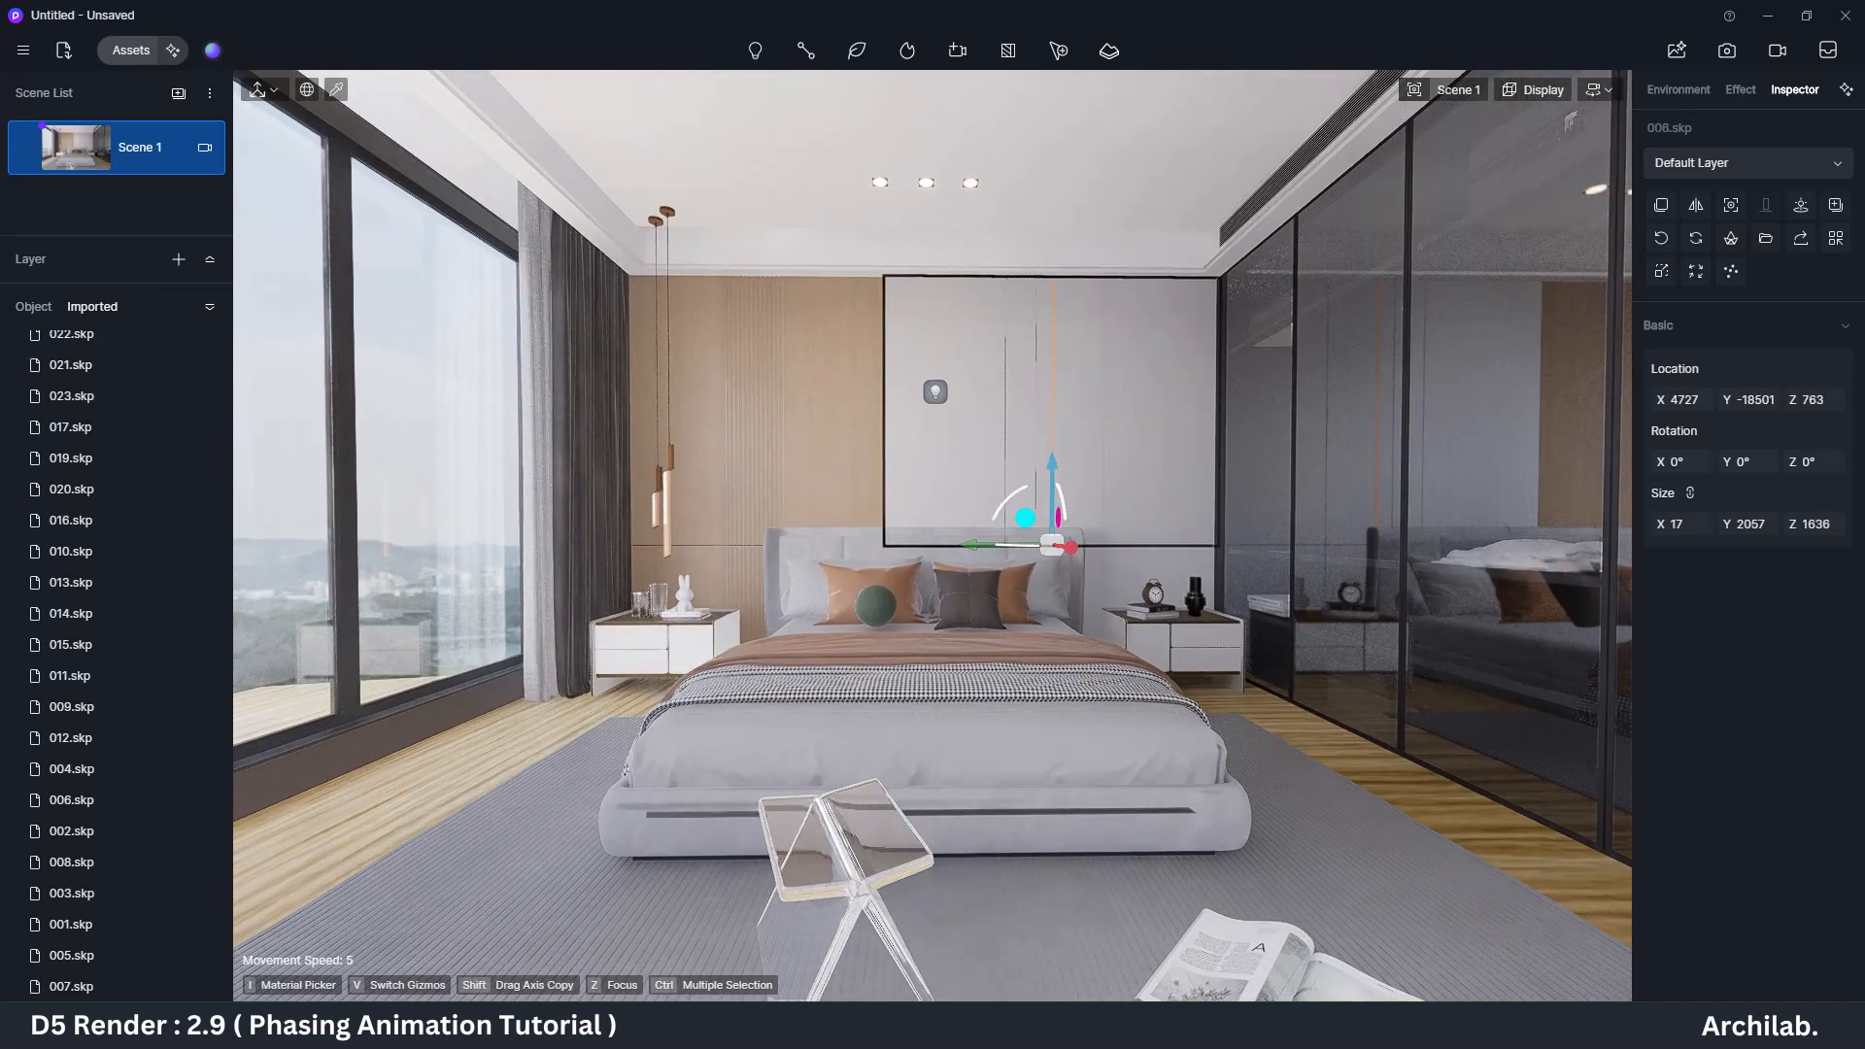
Step: Return the view to Scene 1 and switch to the video animation workspace
{"action": "right_click_drag", "start_coordinate": [1090, 530], "coordinate": [680, 602]}
{"action": "left_click", "coordinate": [81, 146]}
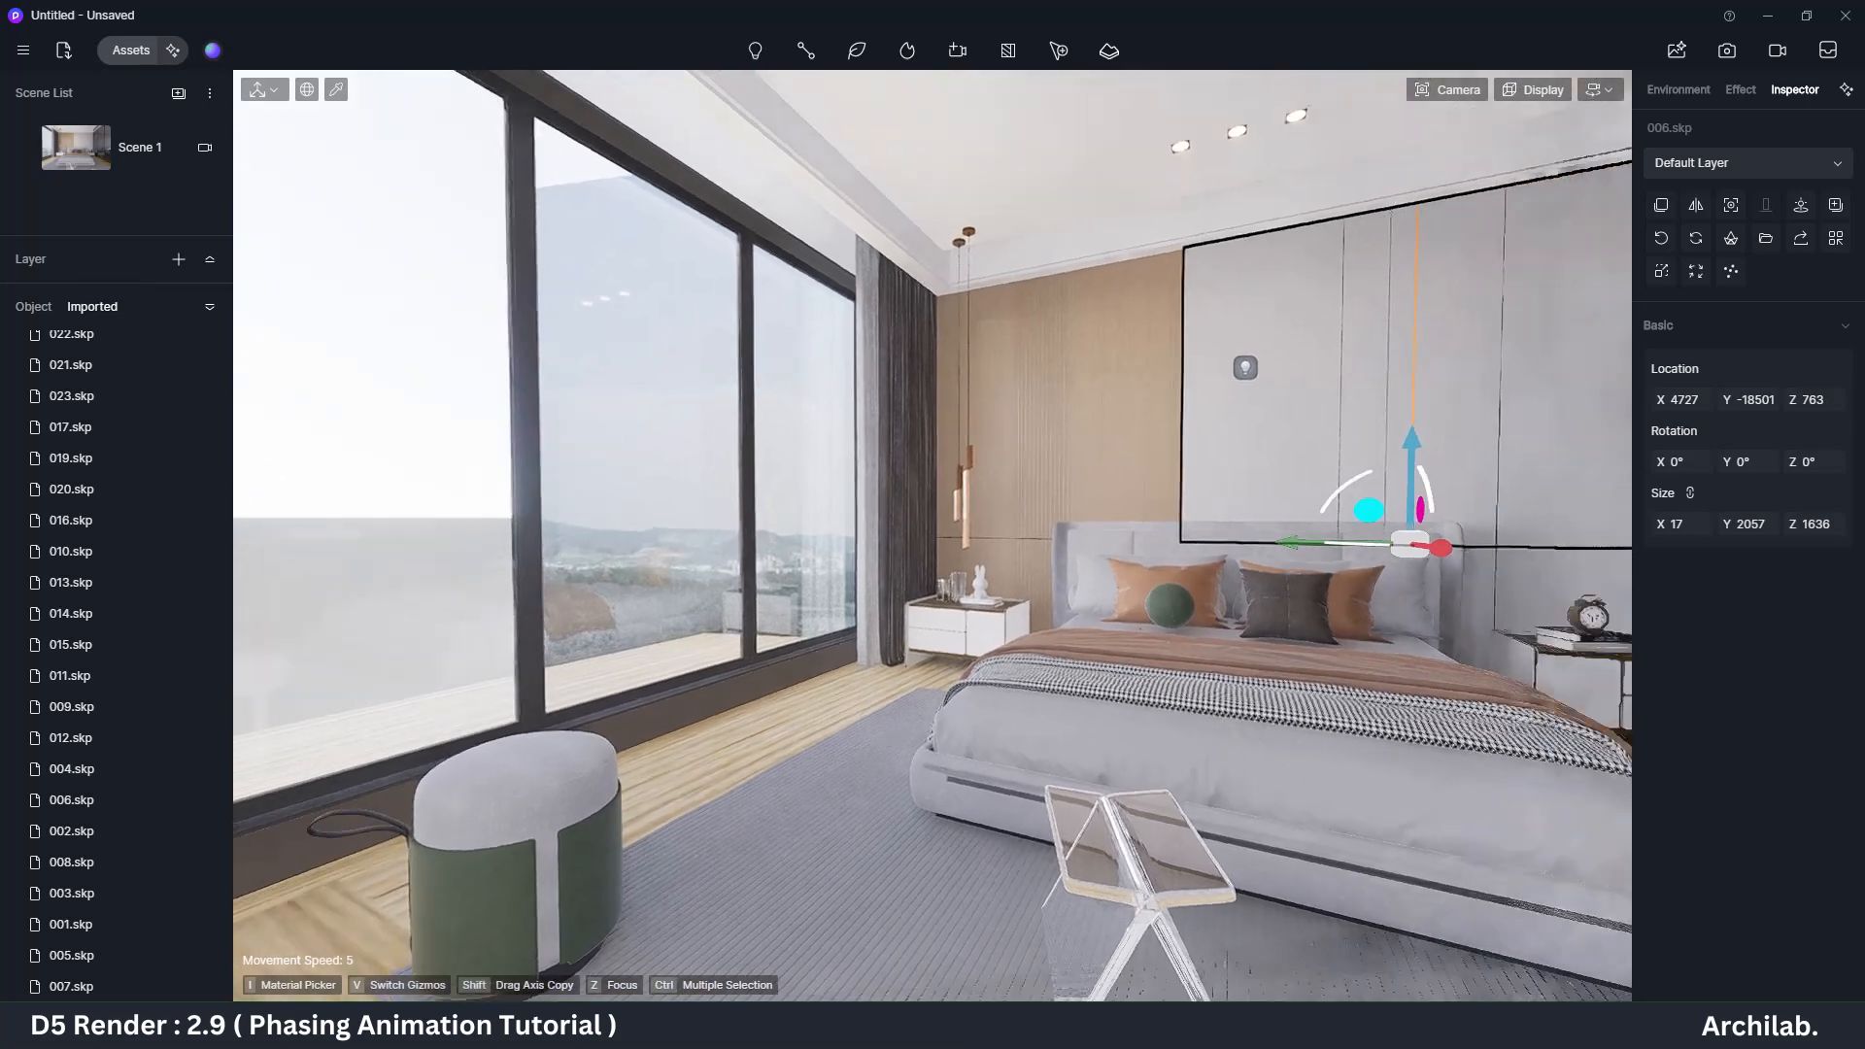
{"action": "scroll", "coordinate": [901, 478], "scroll_direction": "up", "scroll_amount": 3}
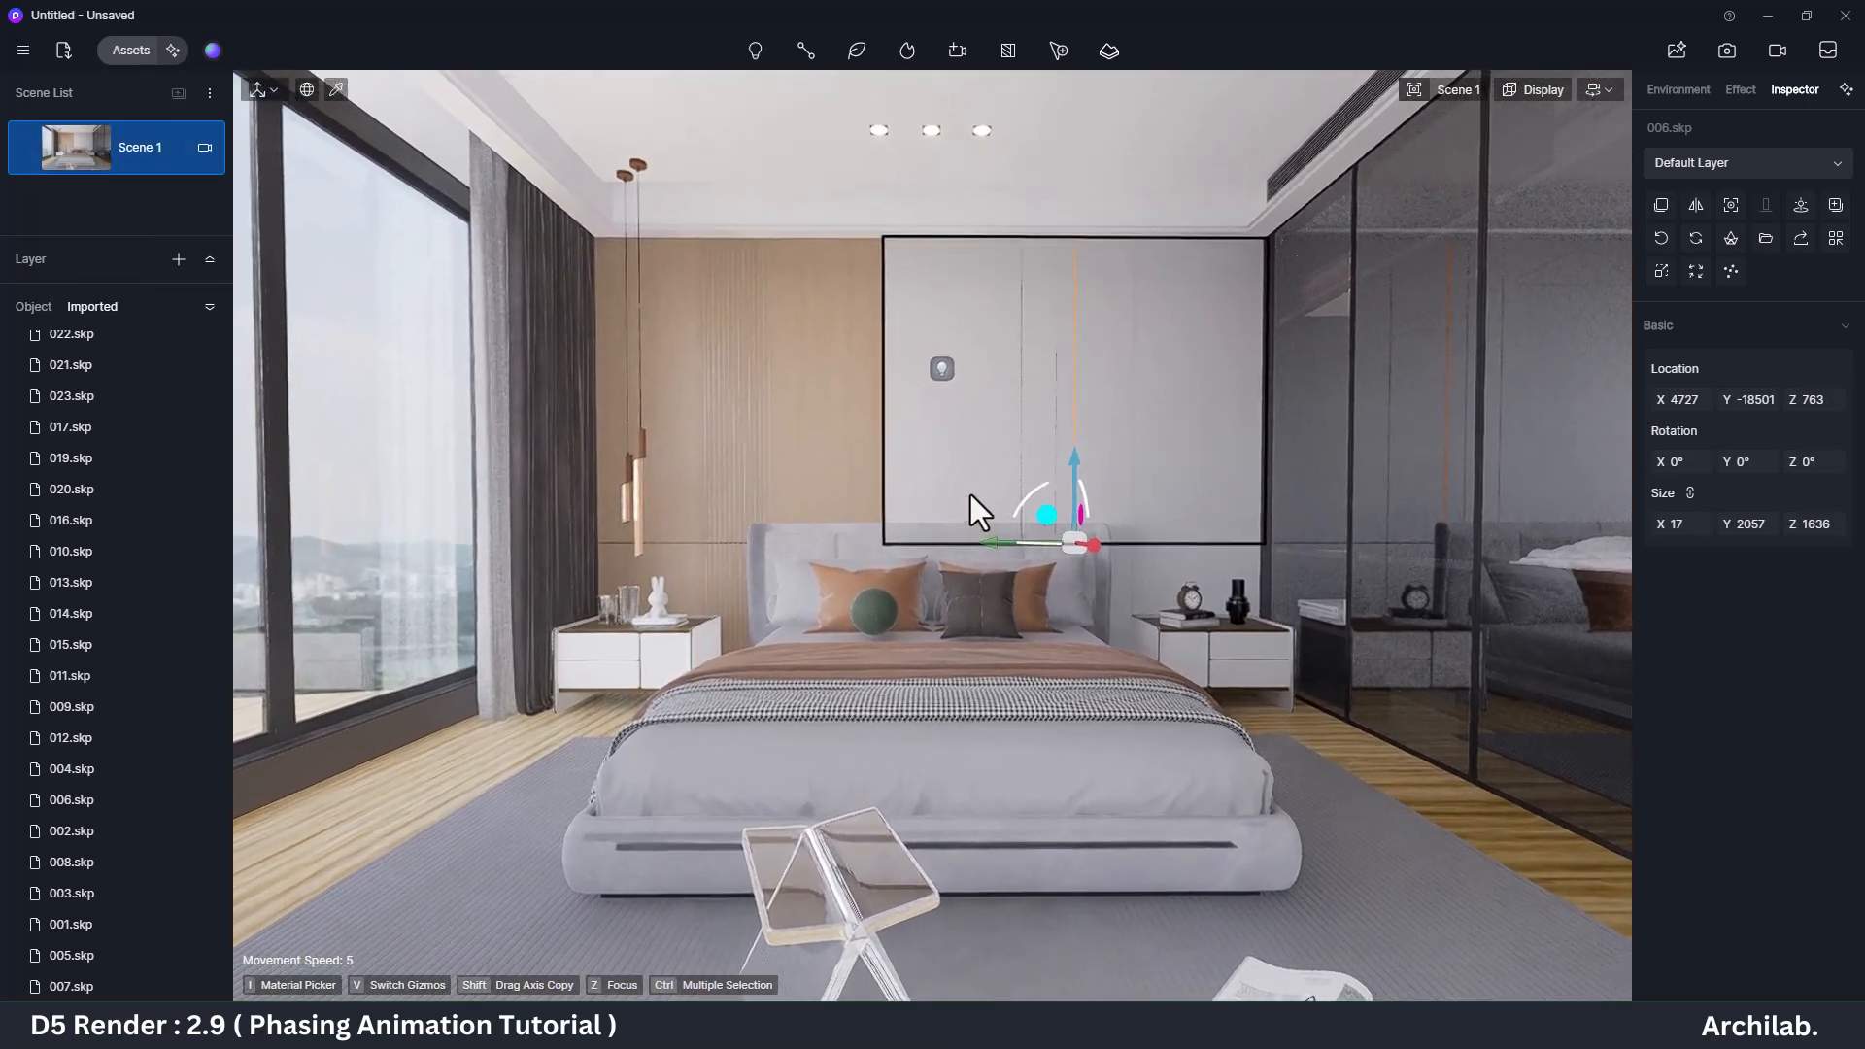
{"action": "left_click", "coordinate": [1780, 55]}
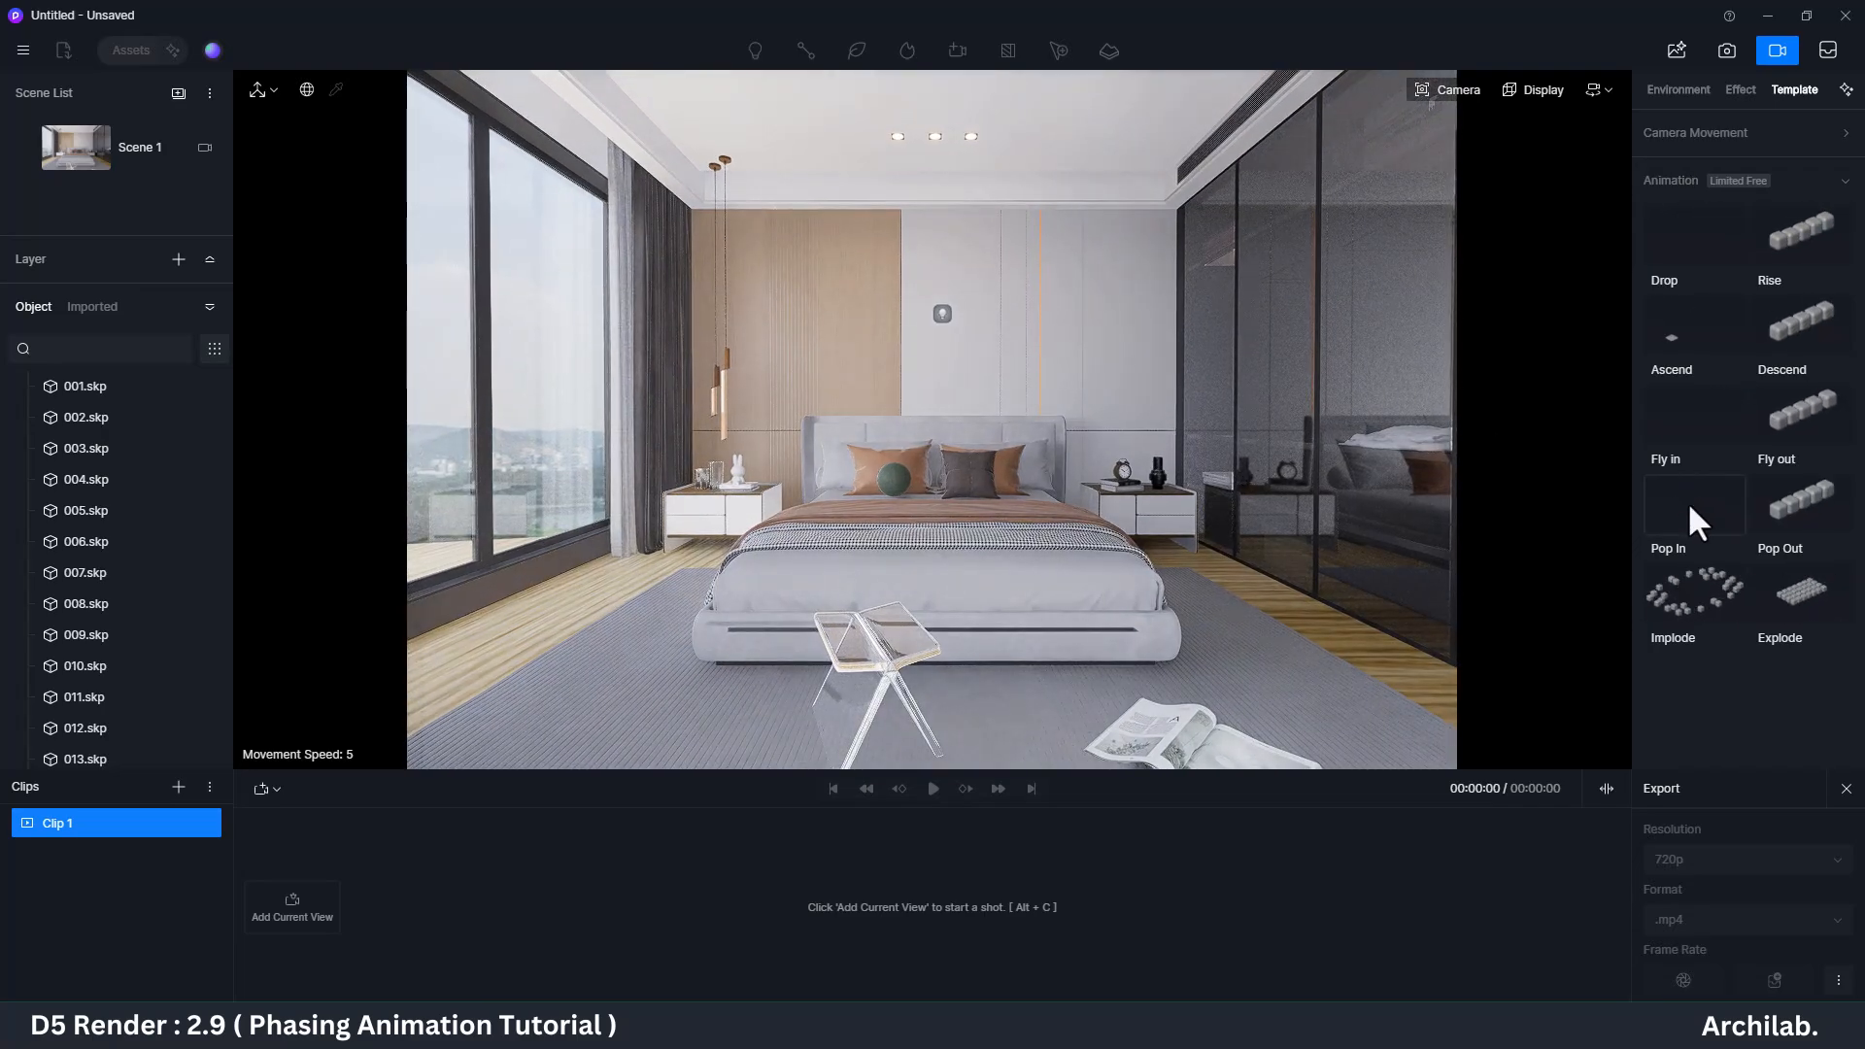
Step: Try a Drop animation on the ceiling object 003.skp, scrub through it and delete it from the timeline
{"action": "left_click", "coordinate": [685, 136]}
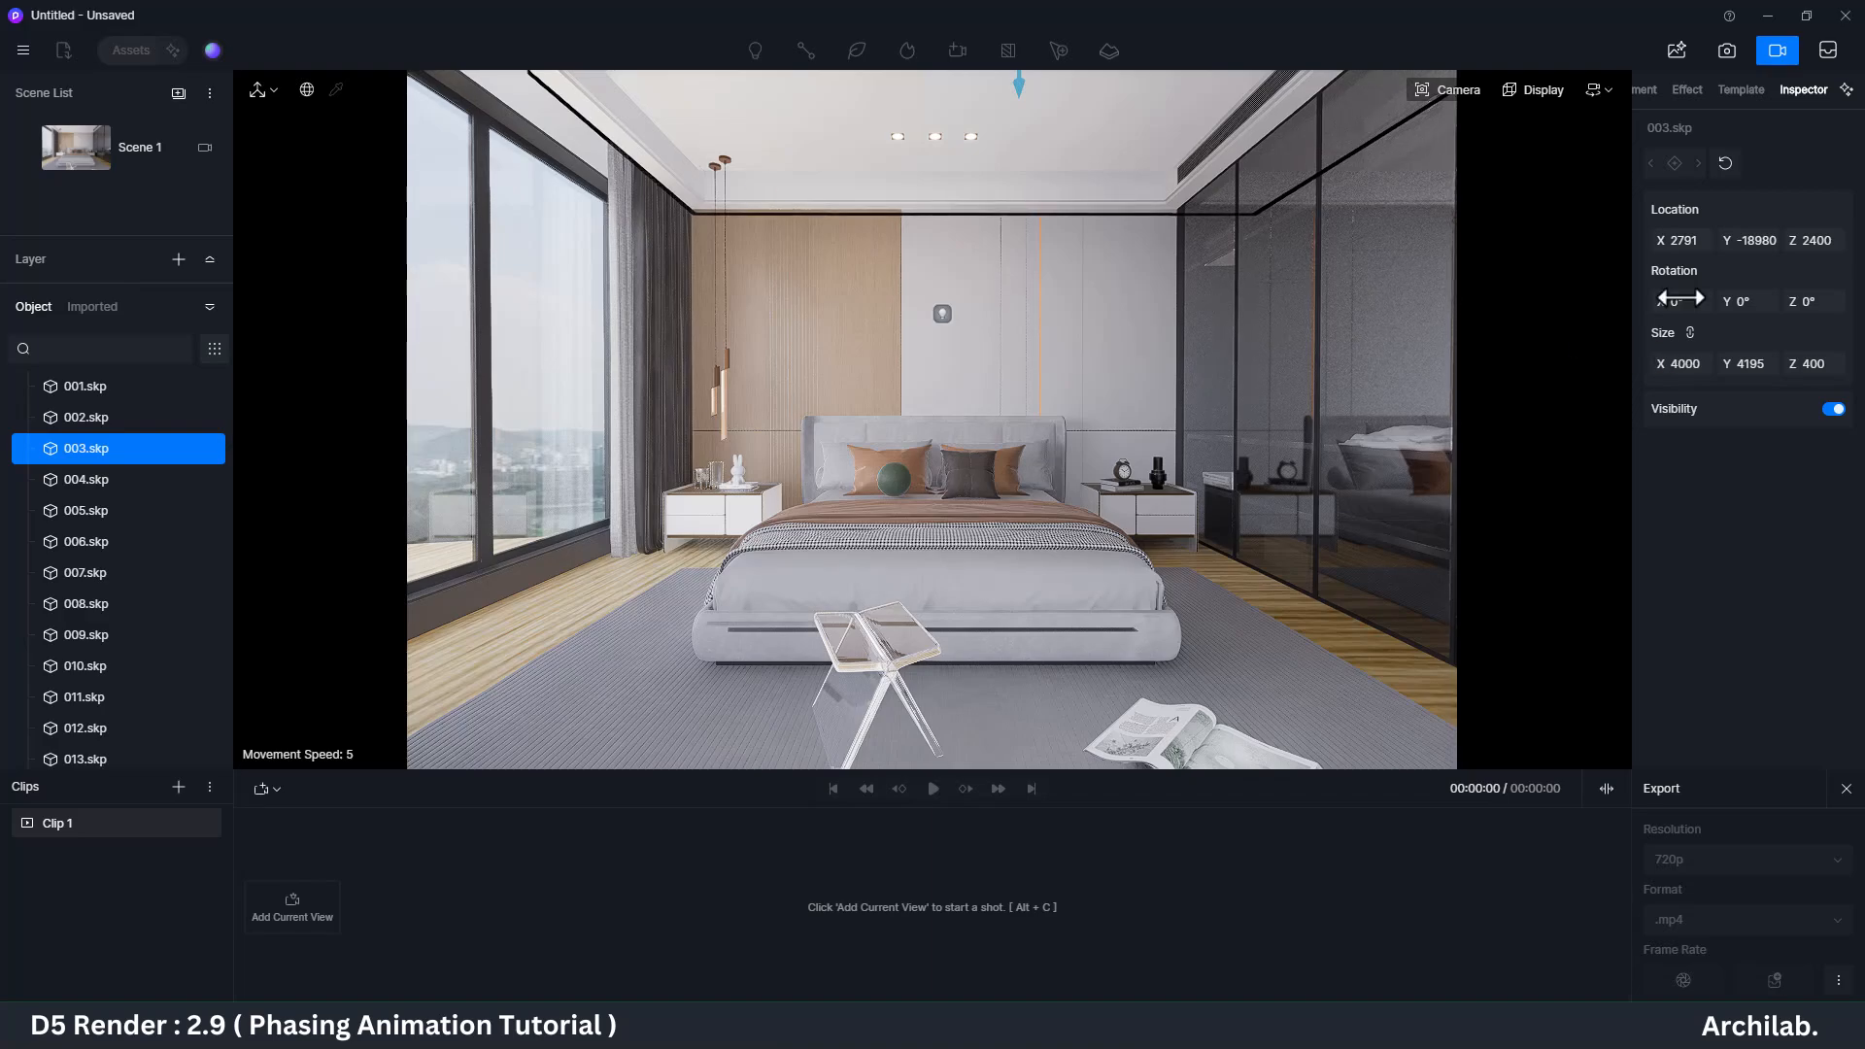
{"action": "left_click", "coordinate": [1740, 89]}
{"action": "left_click", "coordinate": [1693, 311]}
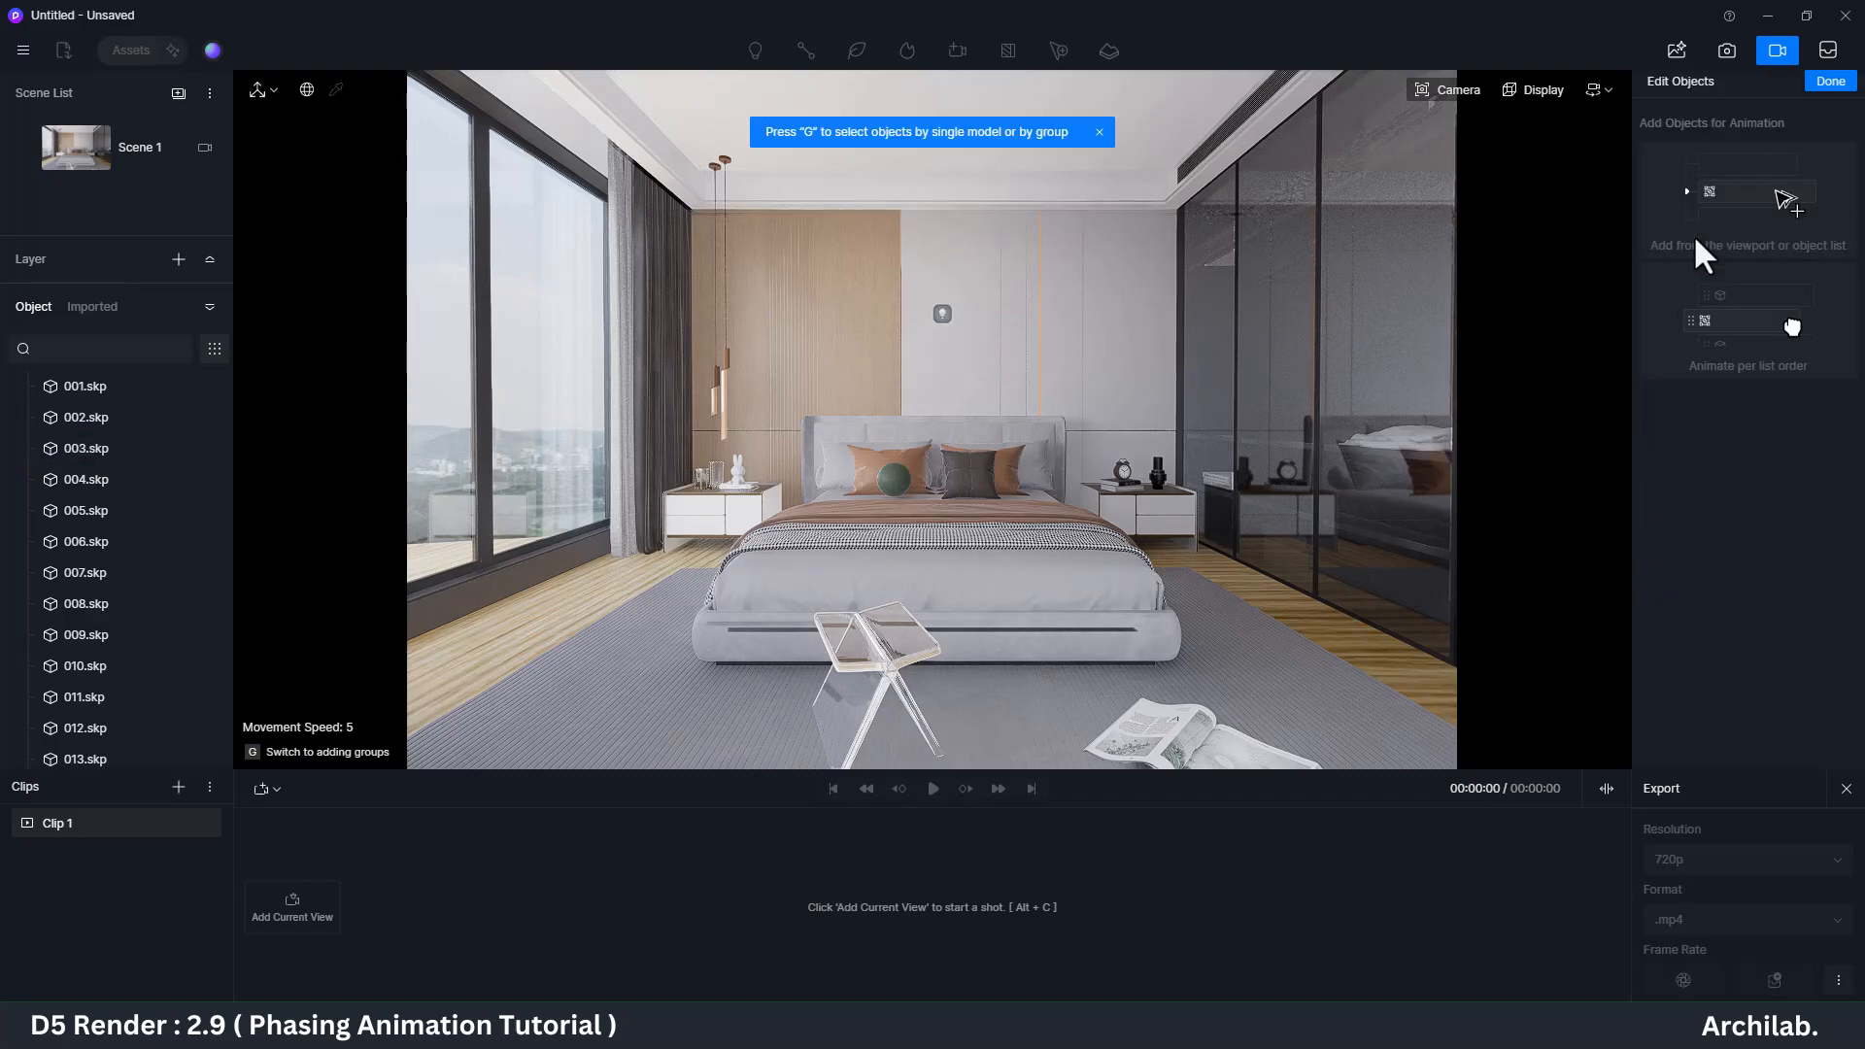
{"action": "left_click", "coordinate": [817, 168]}
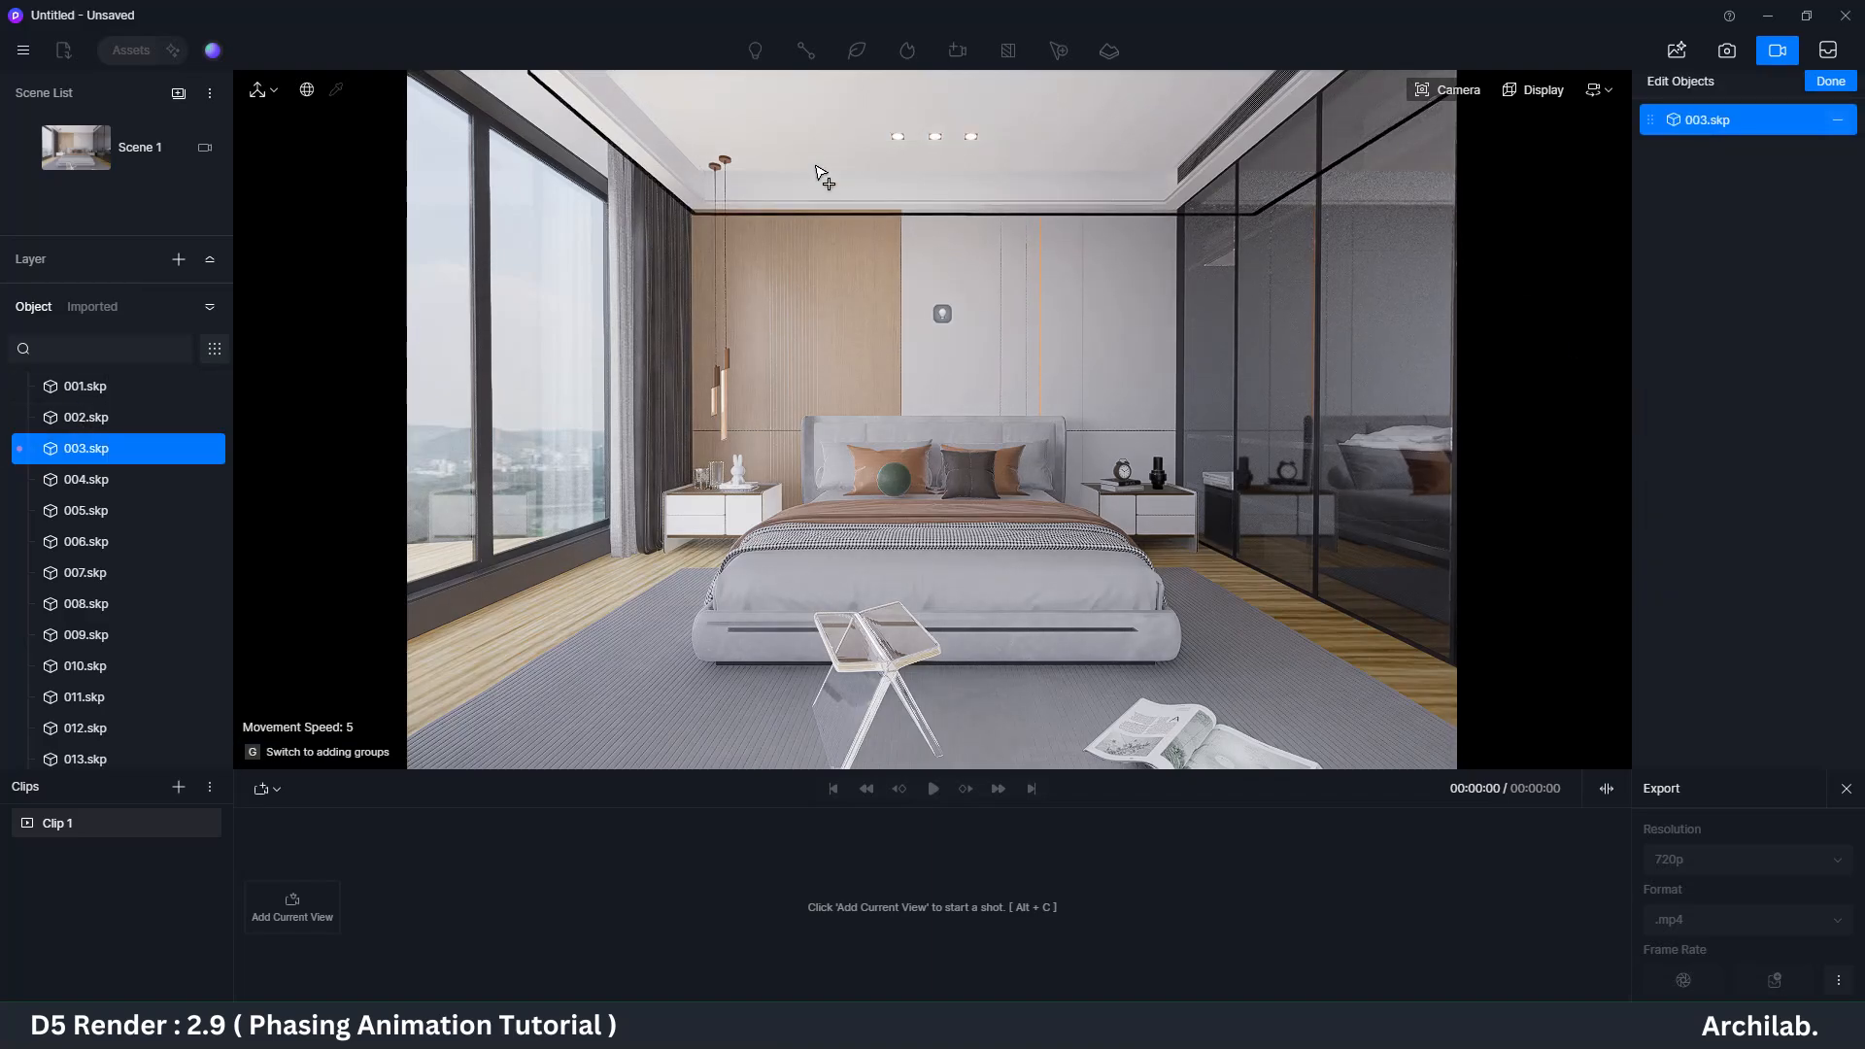
{"action": "left_click", "coordinate": [1831, 82]}
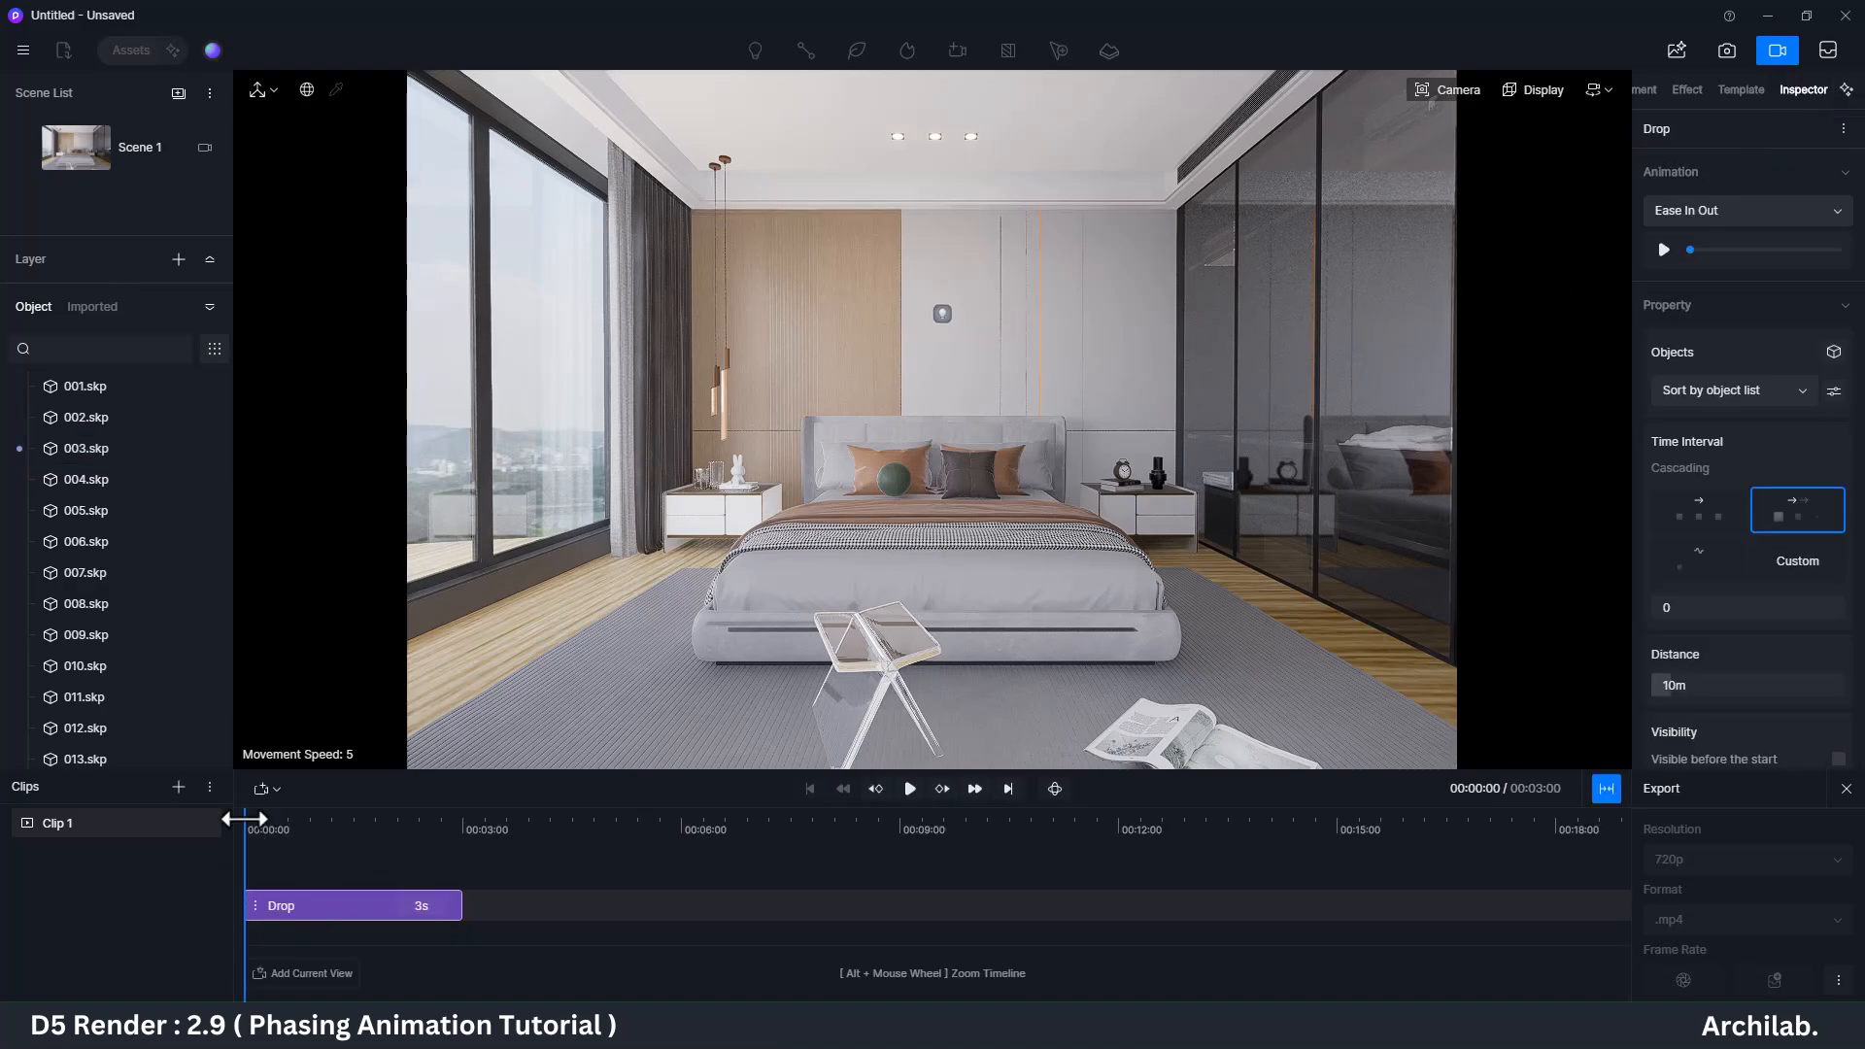
{"action": "left_click_drag", "start_coordinate": [244, 819], "coordinate": [248, 875]}
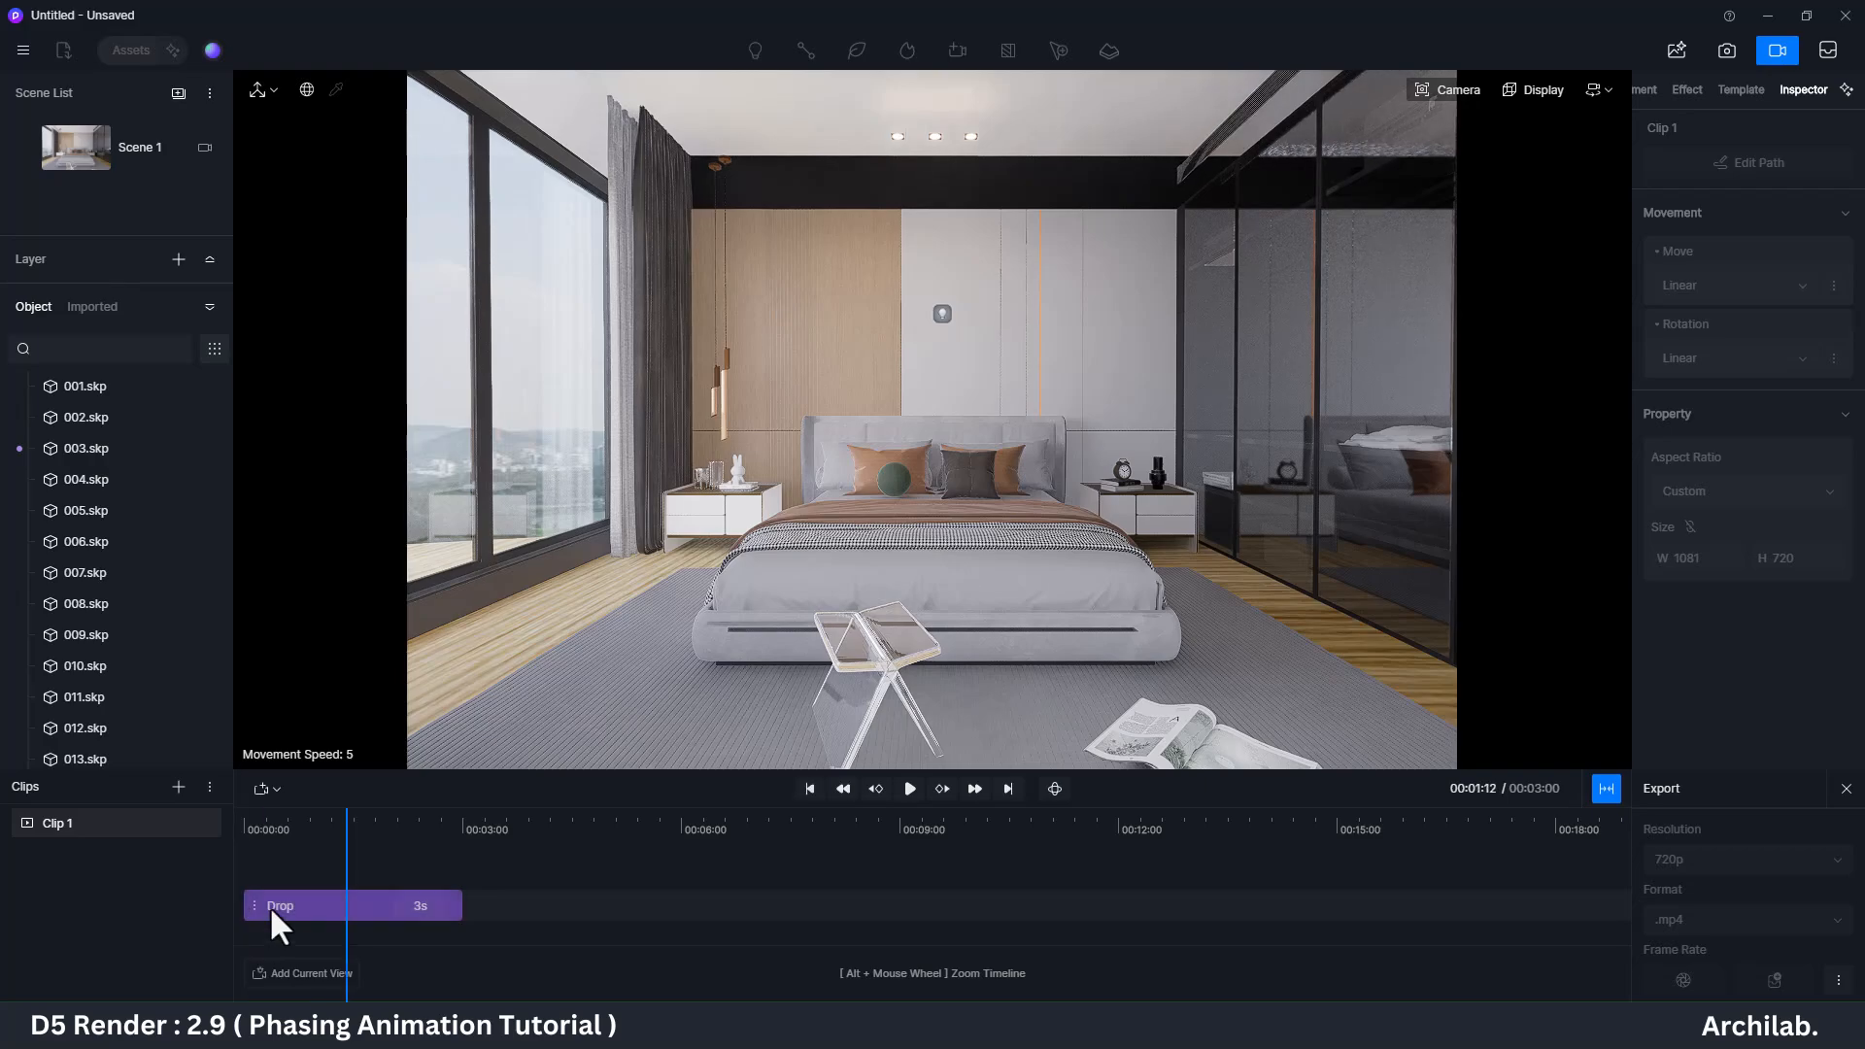
{"action": "left_click", "coordinate": [270, 905]}
{"action": "key", "text": "Delete"}
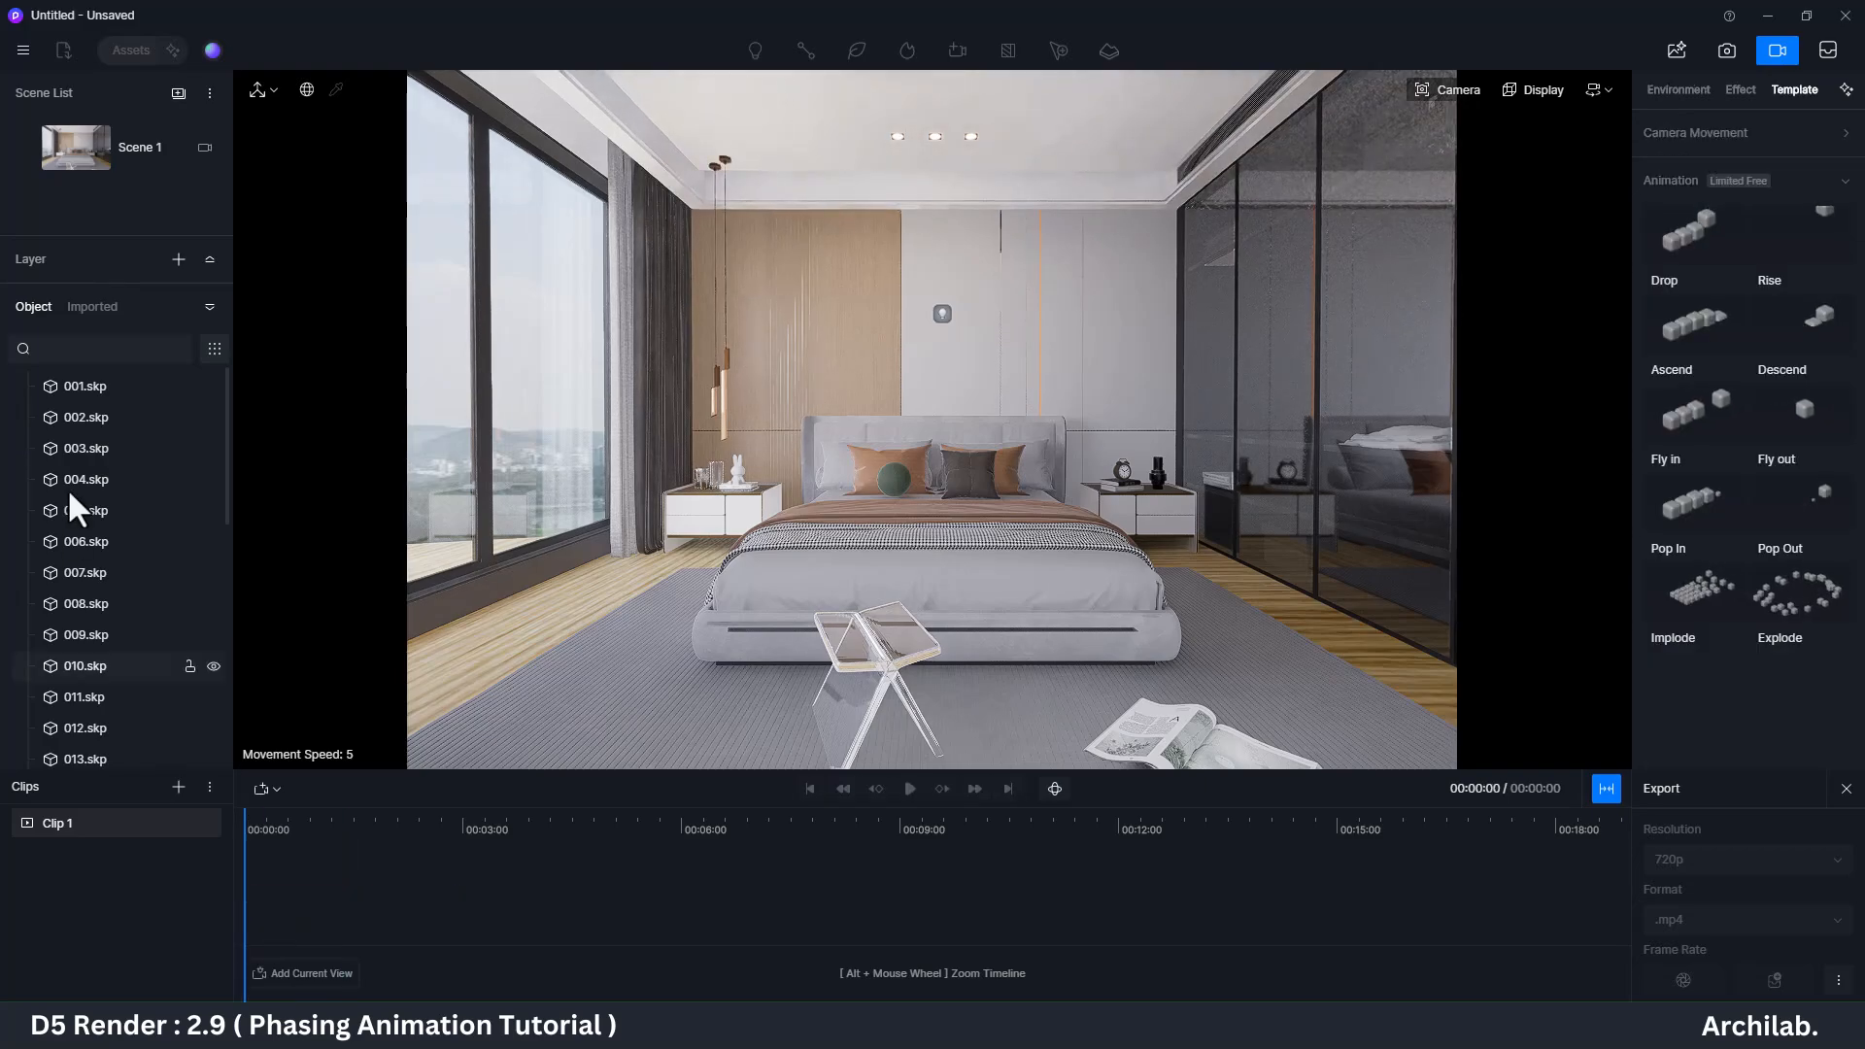
Step: Try a Pop In animation on all objects from 002.skp through Point Light
{"action": "left_click", "coordinate": [1686, 505]}
{"action": "left_click", "coordinate": [50, 418]}
{"action": "scroll", "coordinate": [120, 597], "scroll_direction": "down", "scroll_amount": 10}
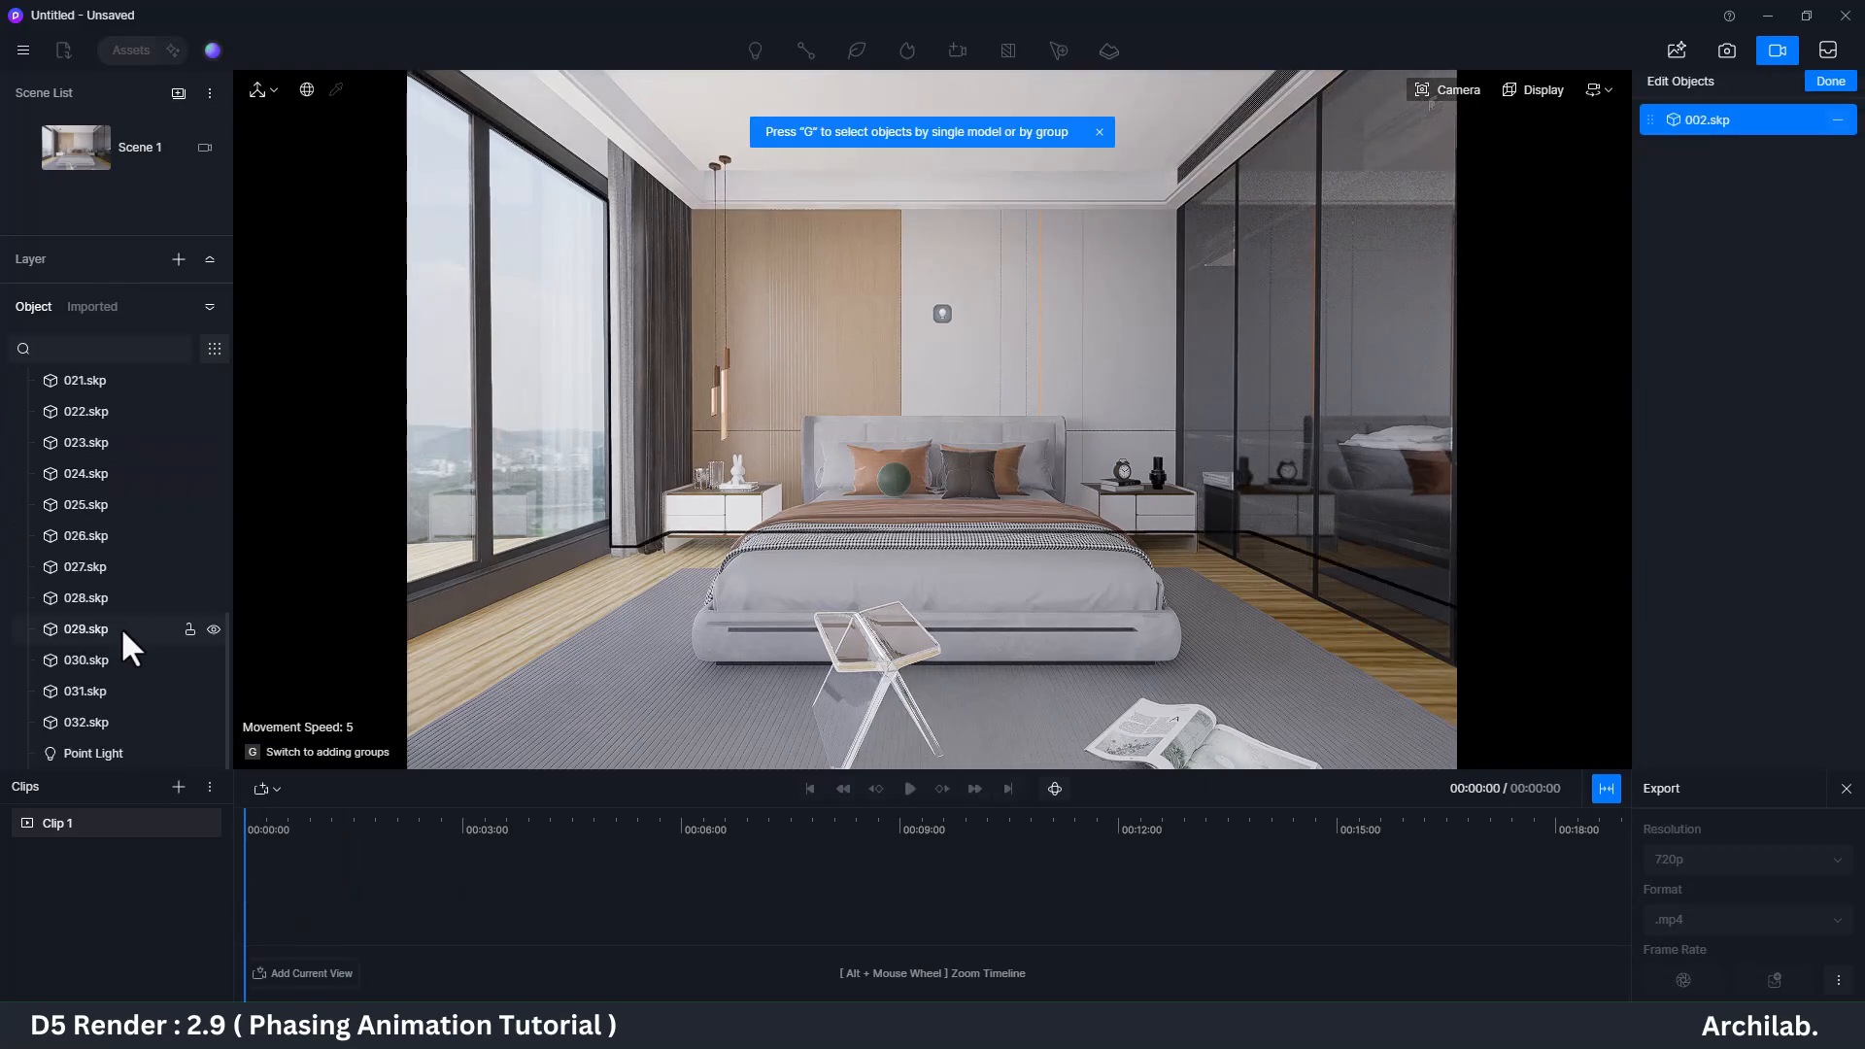
{"action": "left_click", "coordinate": [85, 750], "text": "shift"}
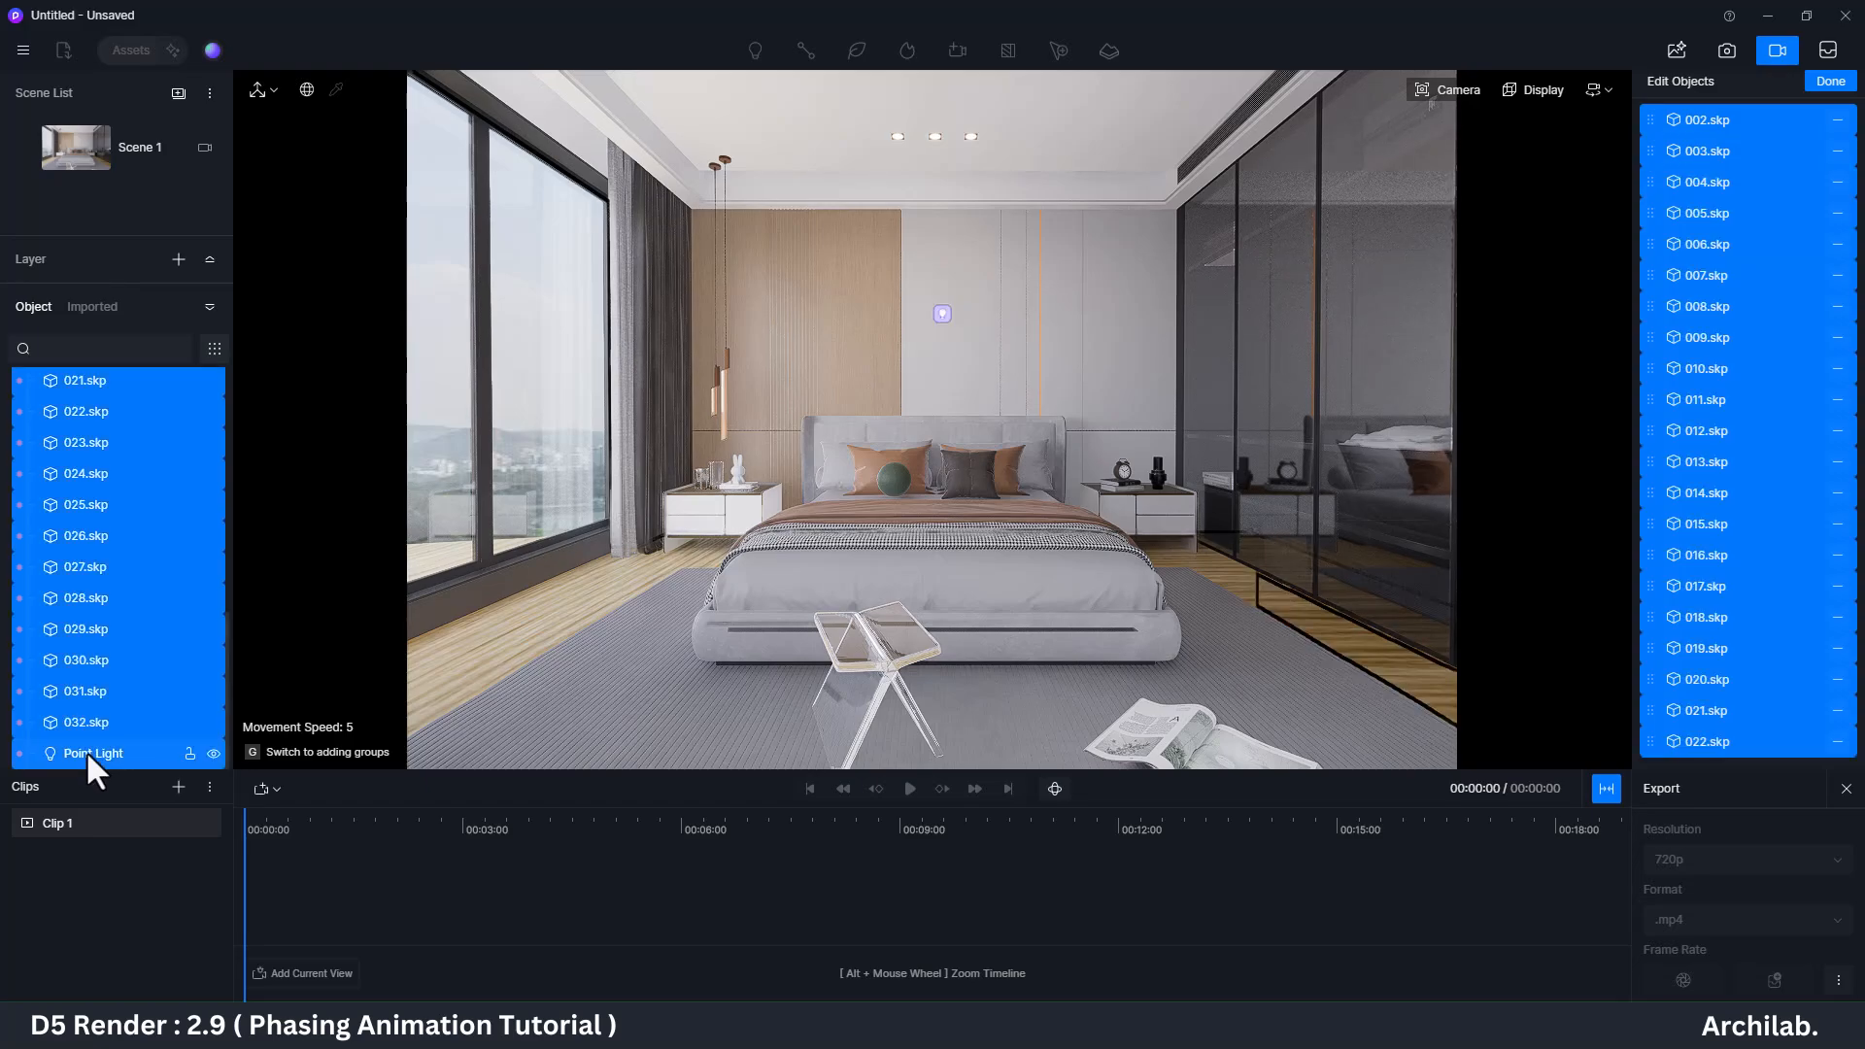
{"action": "left_click", "coordinate": [1831, 81]}
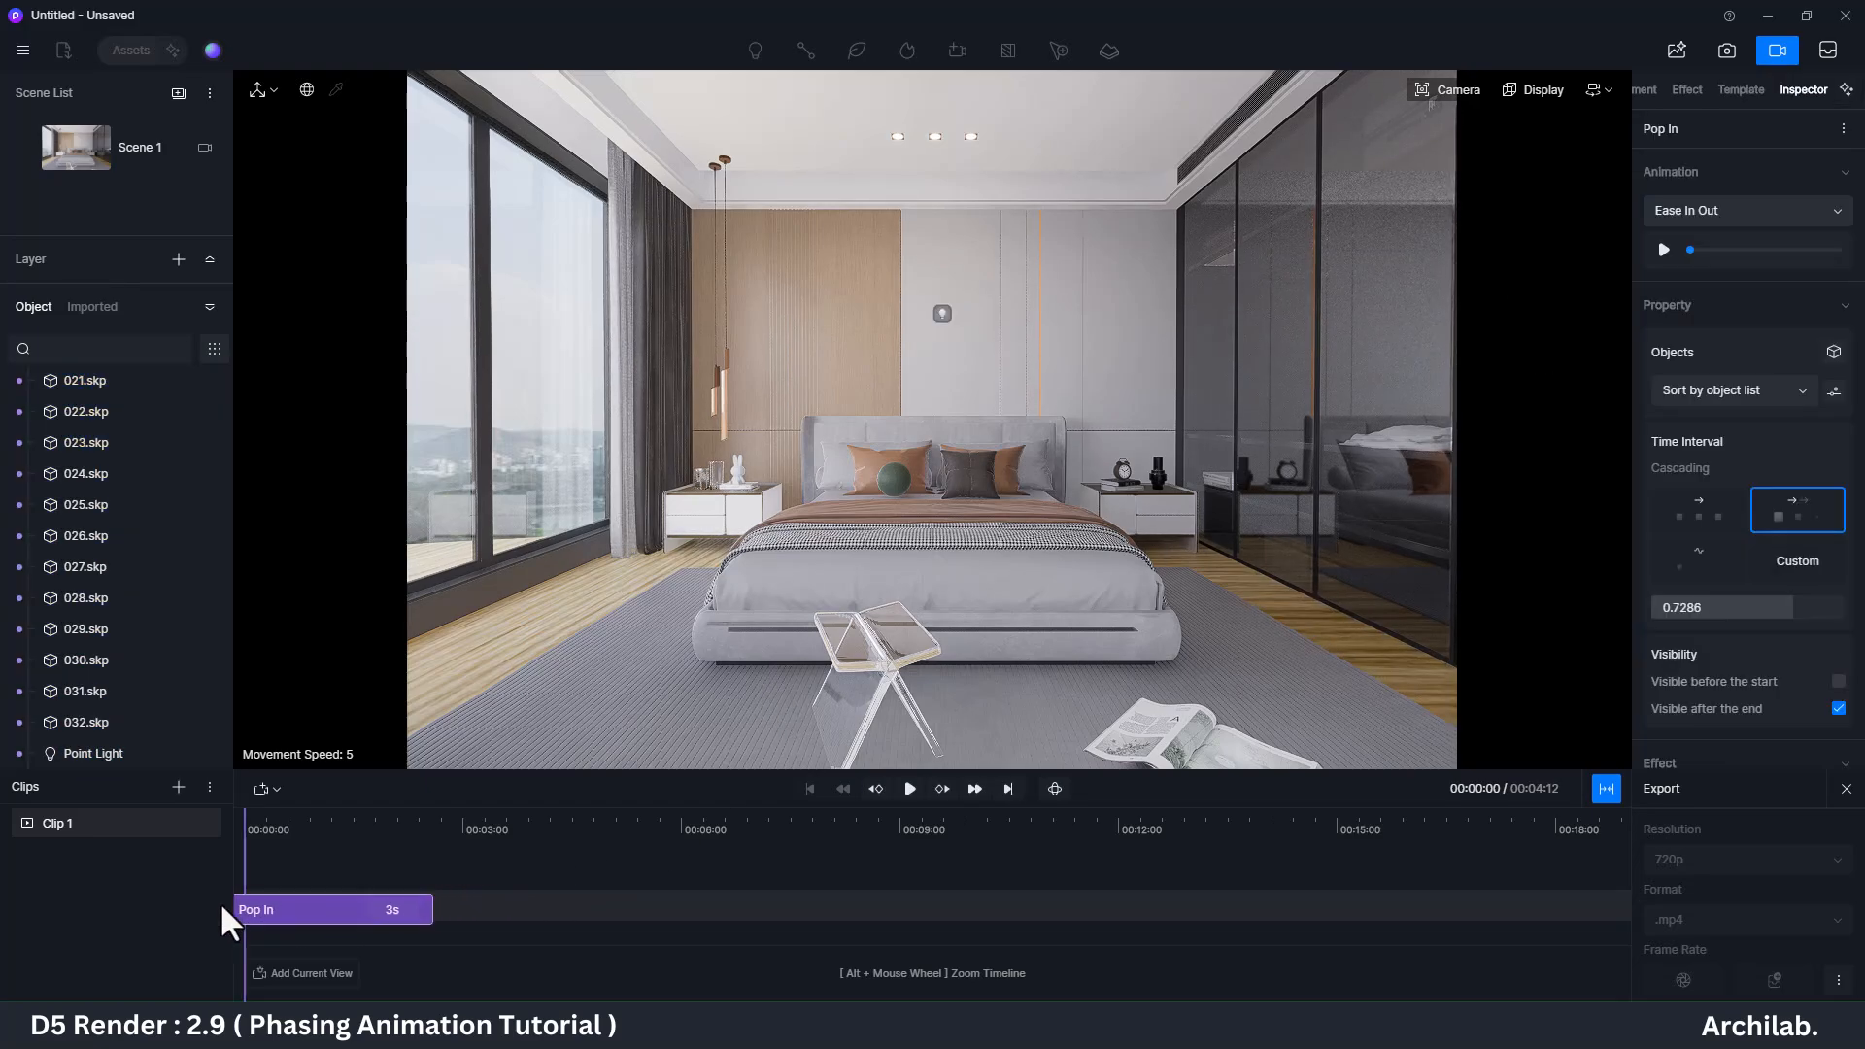
Step: Set the Pop In animation's duration to 10 seconds, preview it and delete it from the timeline
{"action": "double_click", "coordinate": [422, 906]}
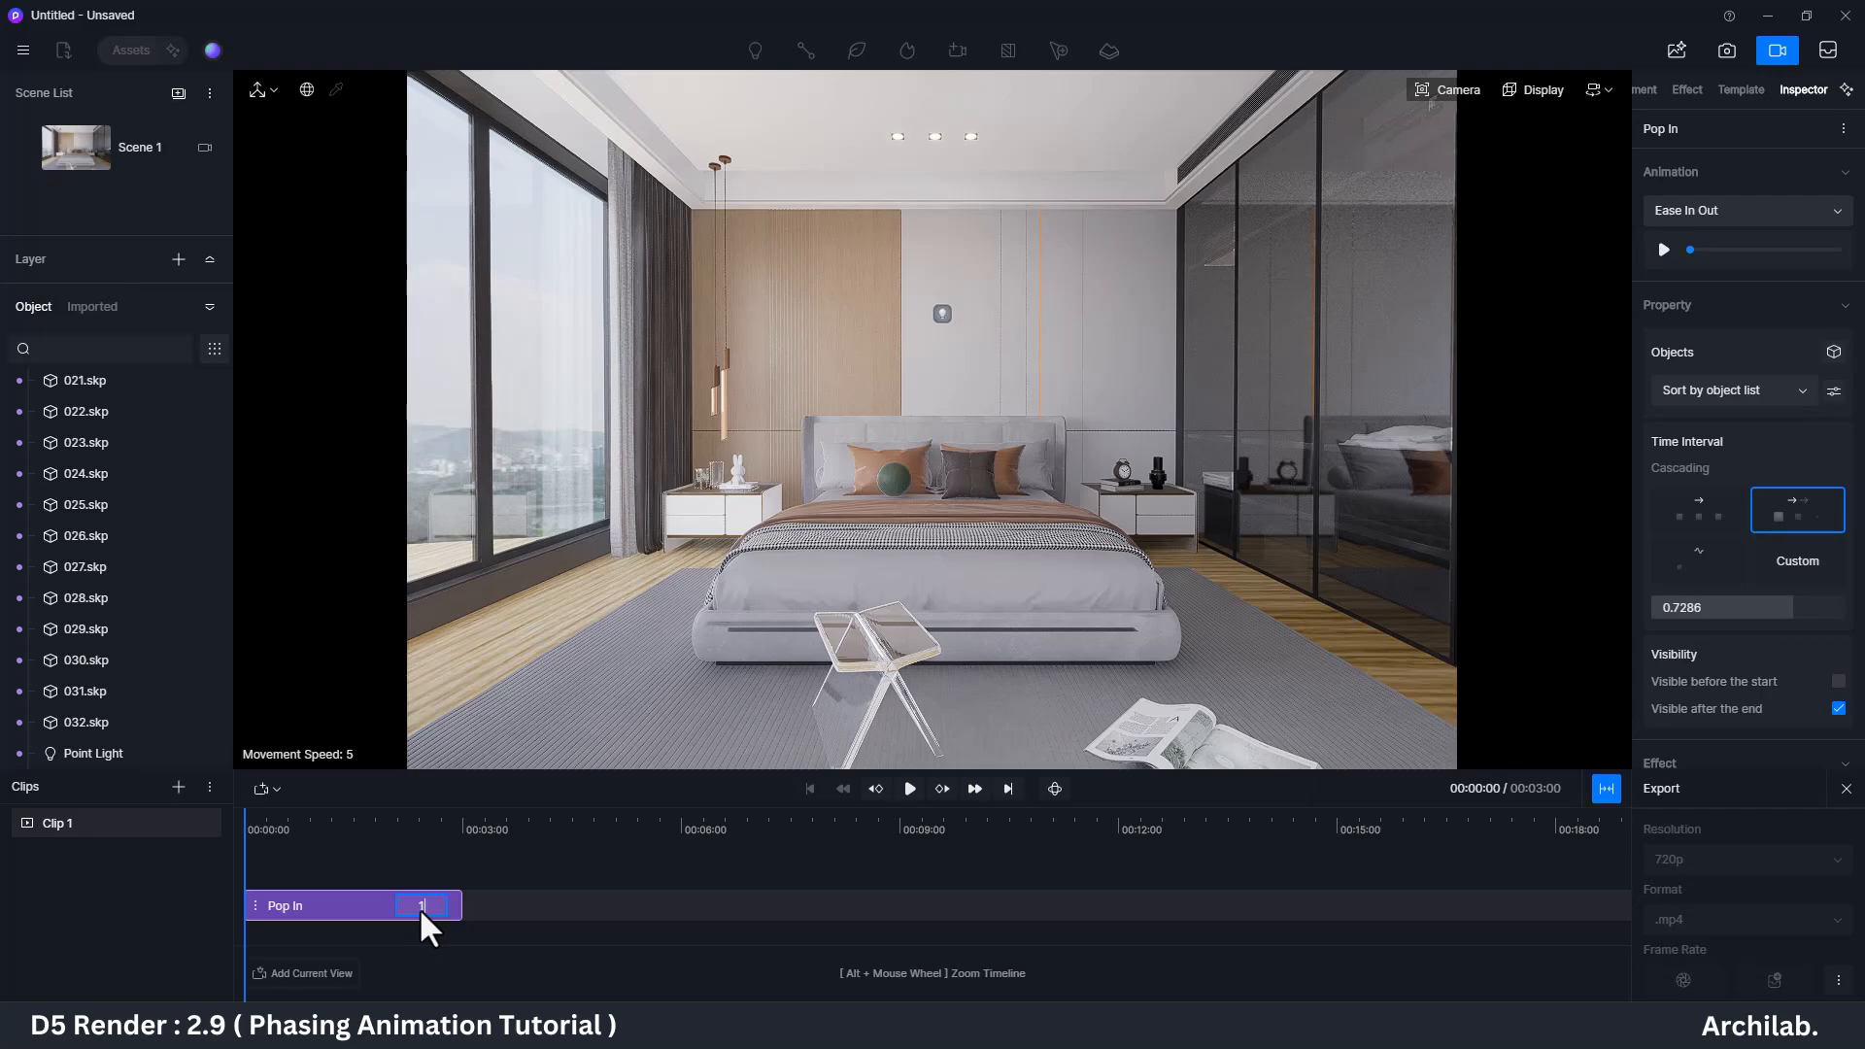
{"action": "type", "text": "10"}
{"action": "key", "text": "Return"}
{"action": "key", "text": "space"}
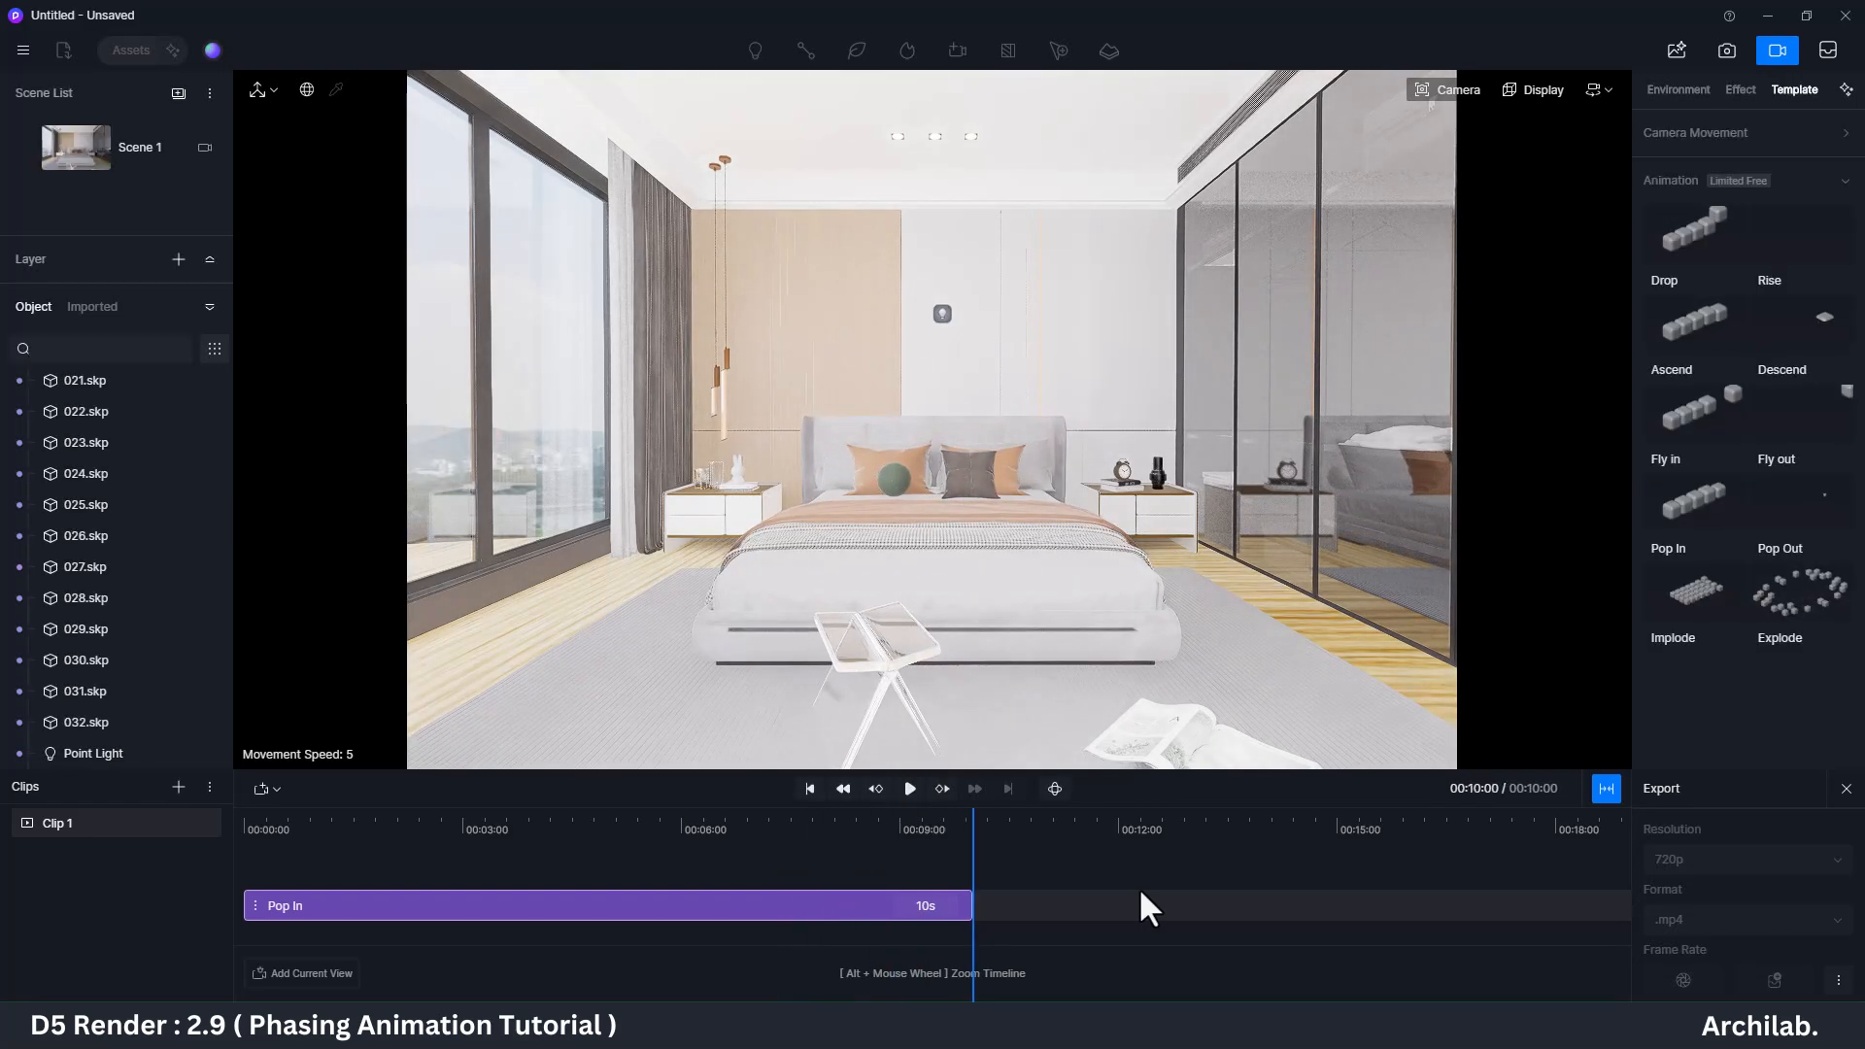
{"action": "key", "text": "space"}
{"action": "key", "text": "space"}
{"action": "key", "text": "Delete"}
Step: Check which parts of the room the objects 001.skp, 002.skp and 003.skp represent
{"action": "scroll", "coordinate": [56, 396], "scroll_direction": "up", "scroll_amount": 5}
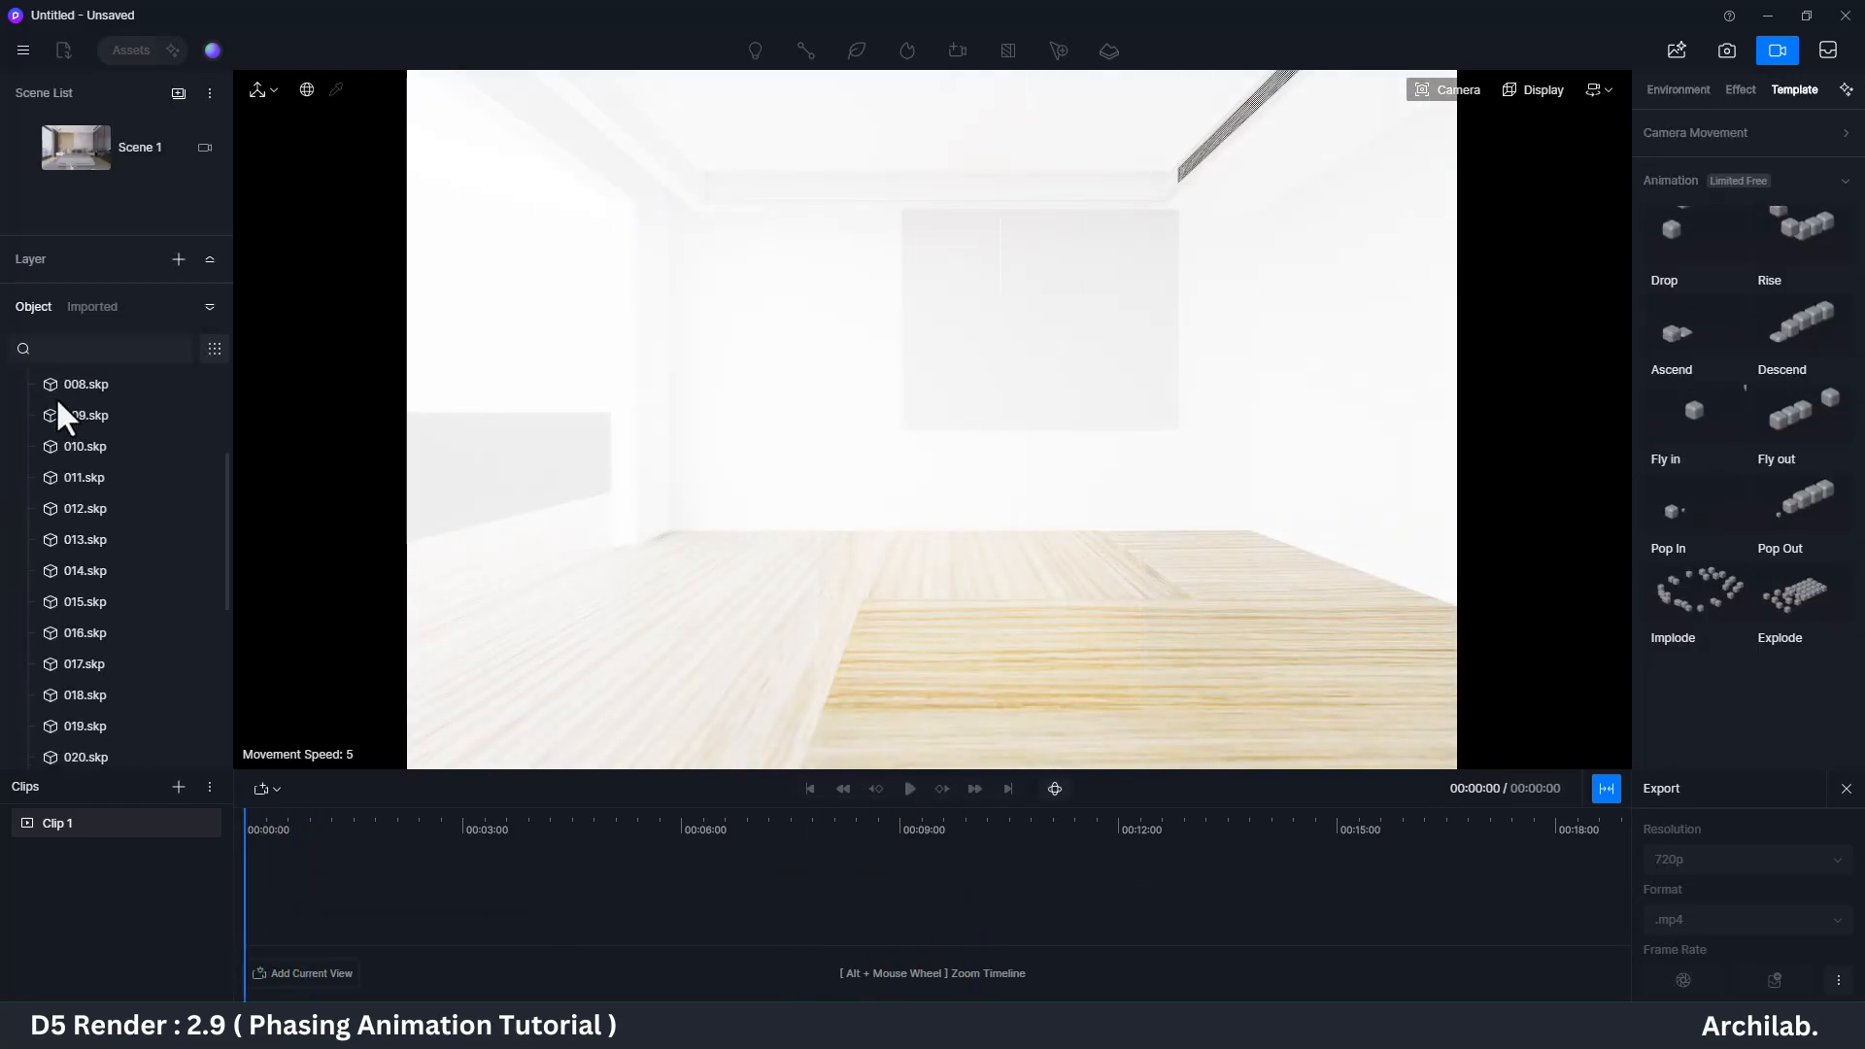
{"action": "left_click", "coordinate": [75, 389]}
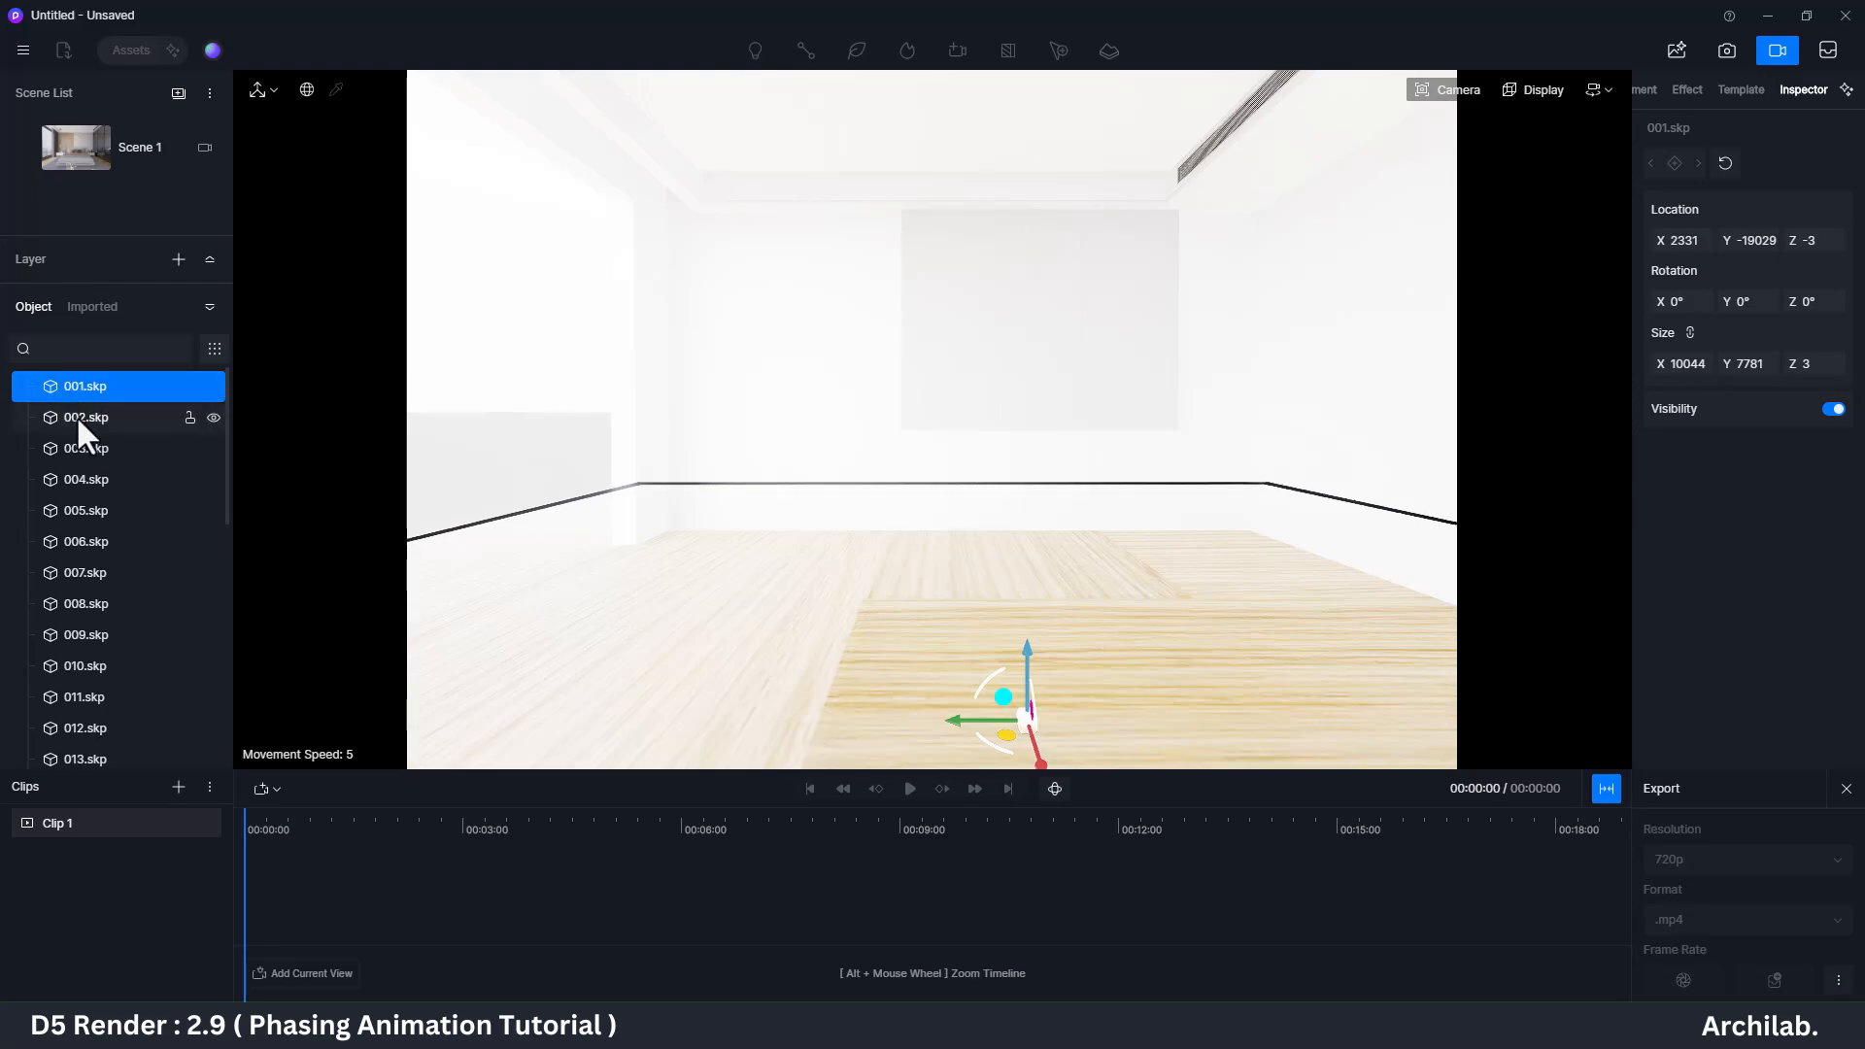
{"action": "left_click", "coordinate": [76, 416]}
{"action": "left_click", "coordinate": [77, 447]}
{"action": "left_click", "coordinate": [76, 388]}
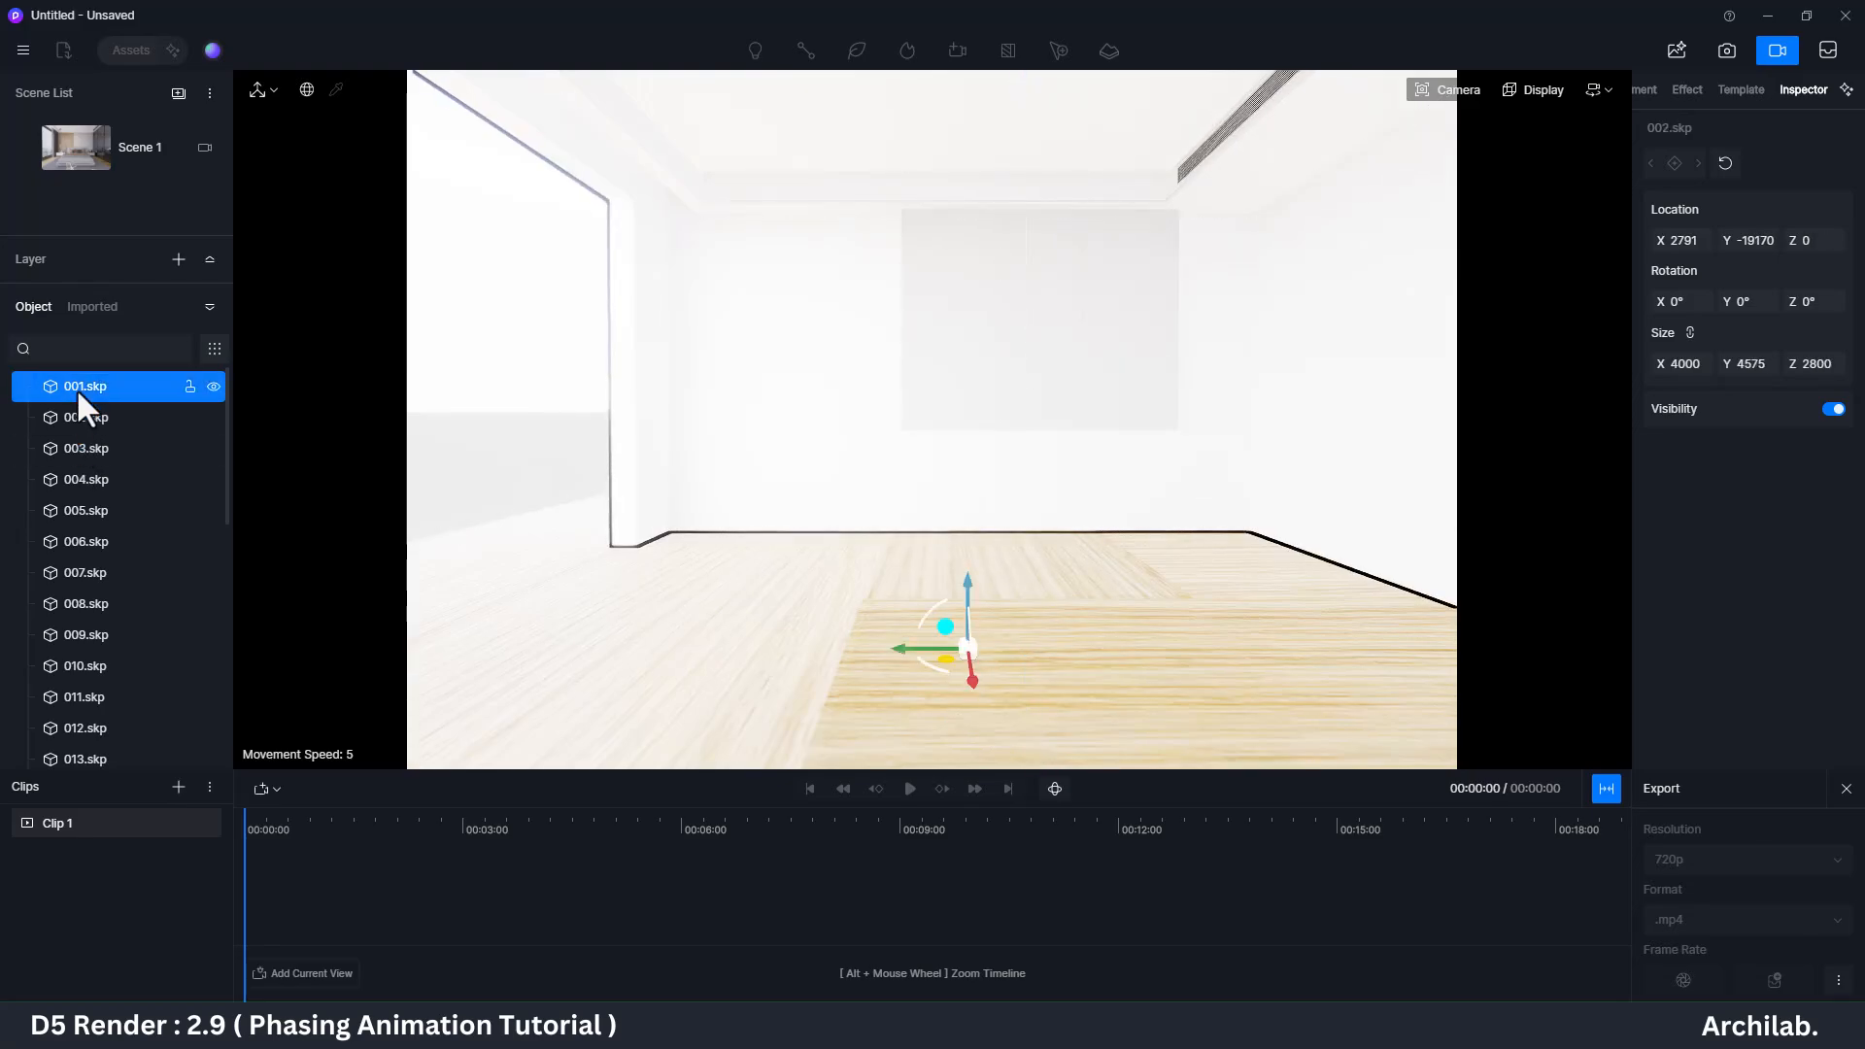
{"action": "left_click", "coordinate": [75, 420]}
{"action": "left_click", "coordinate": [77, 447]}
Step: Add a Pop In animation to Clip 1 covering all objects from 003.skp through Point Light
{"action": "left_click", "coordinate": [1741, 90]}
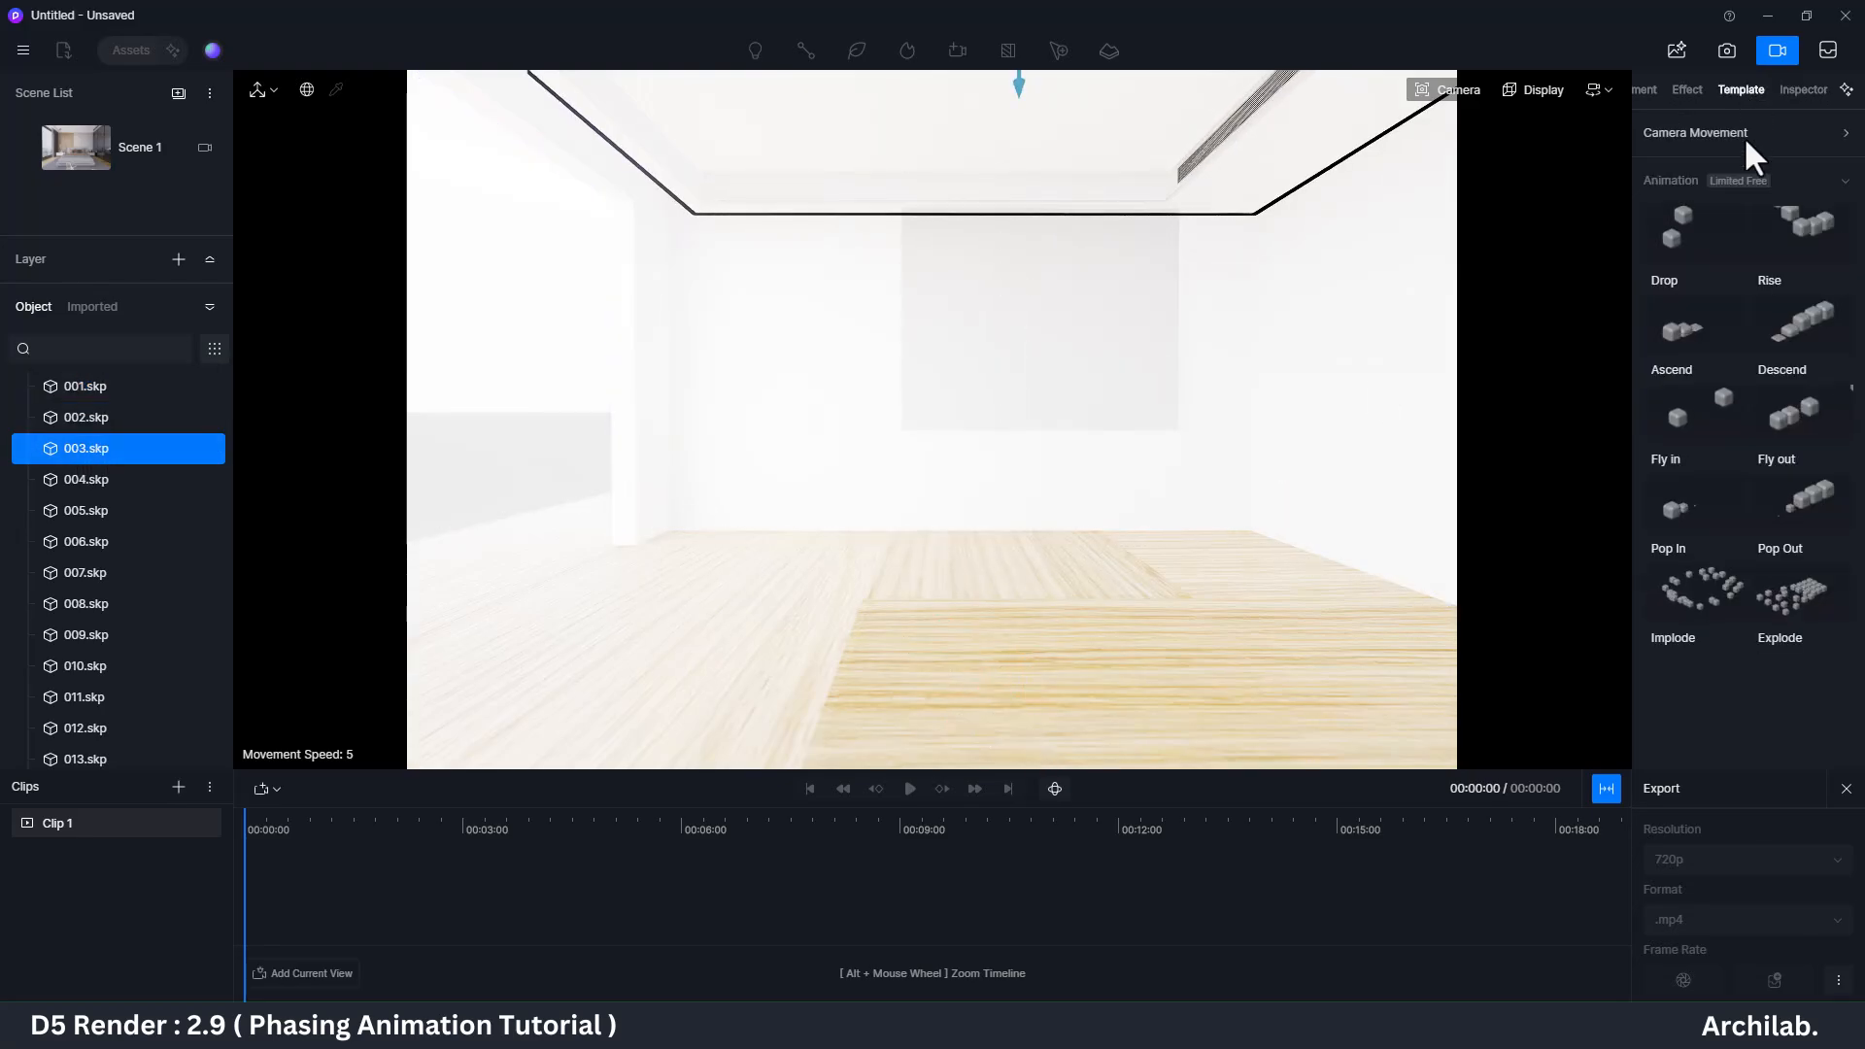
{"action": "left_click", "coordinate": [1685, 511]}
{"action": "left_click", "coordinate": [93, 449]}
{"action": "left_click_drag", "start_coordinate": [227, 445], "coordinate": [229, 715]}
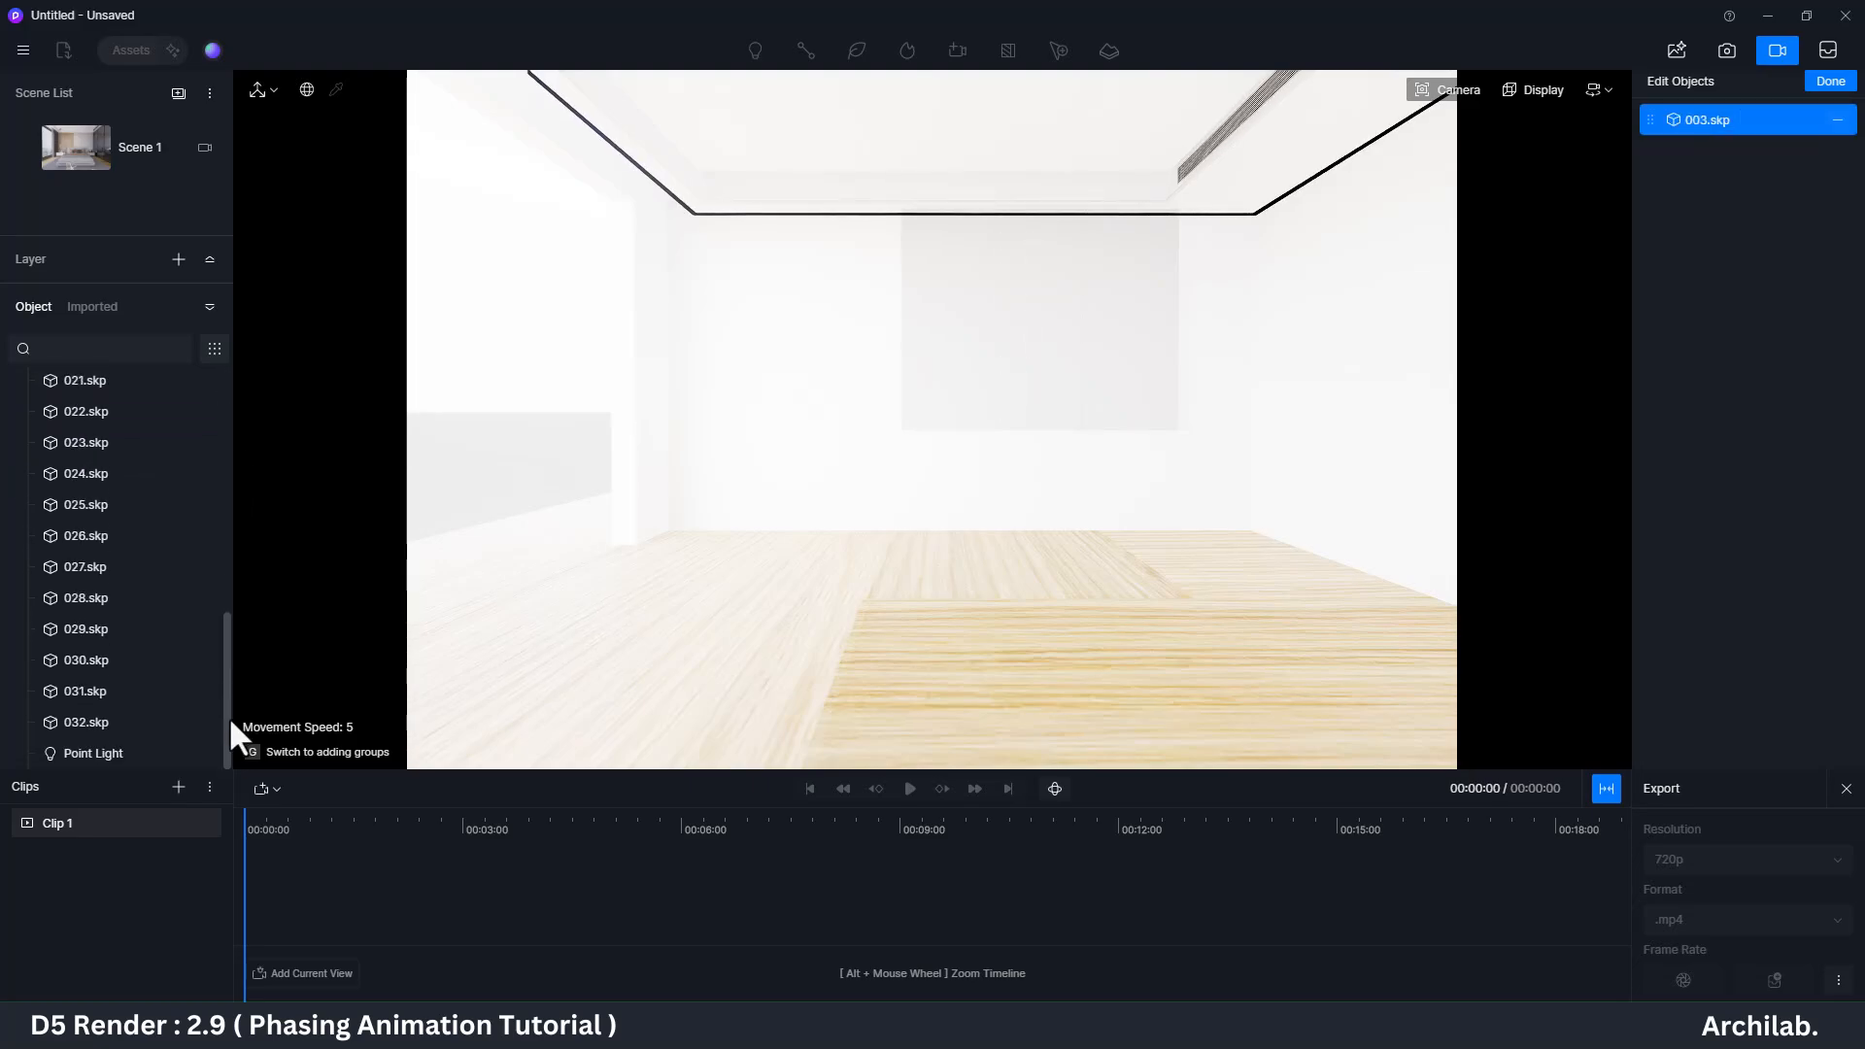
{"action": "left_click", "coordinate": [200, 756], "text": "shift"}
{"action": "left_click", "coordinate": [1830, 81]}
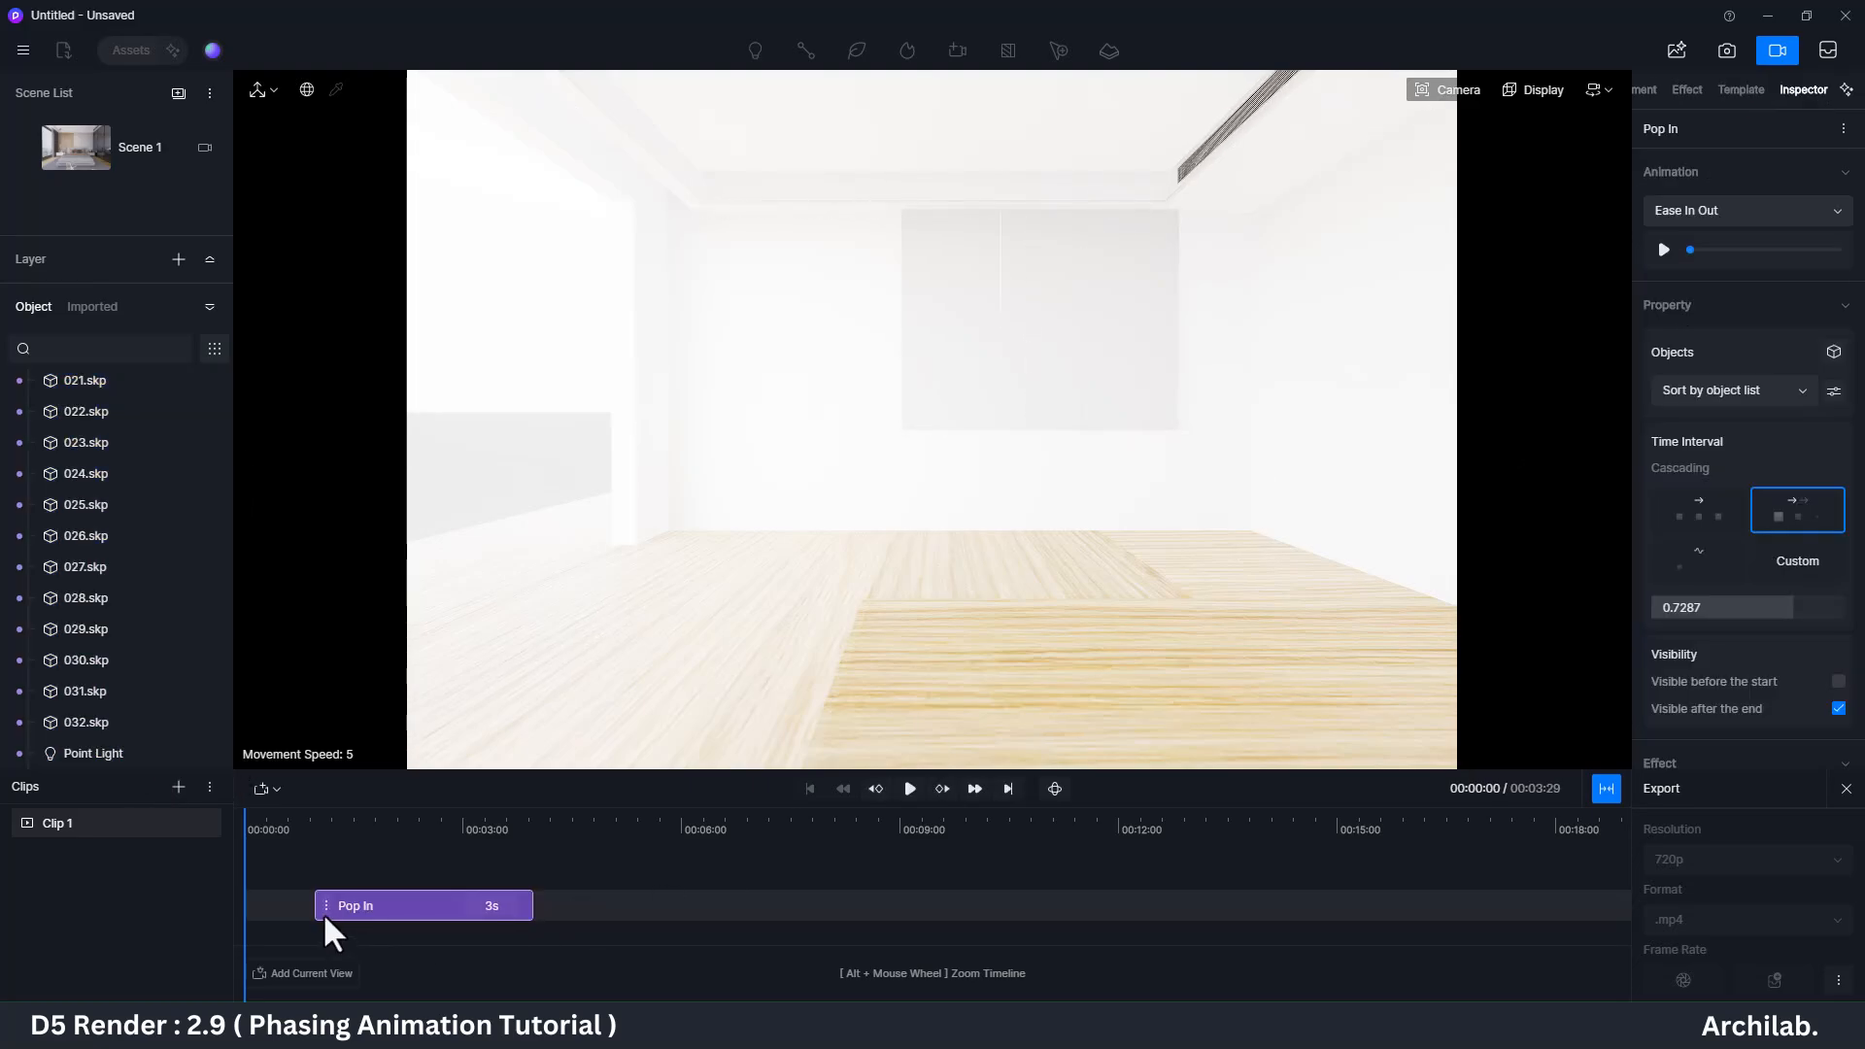
Step: Align the Pop In block with the timeline start at a 10-second duration and preview the animation
{"action": "left_click_drag", "start_coordinate": [353, 905], "coordinate": [316, 903]}
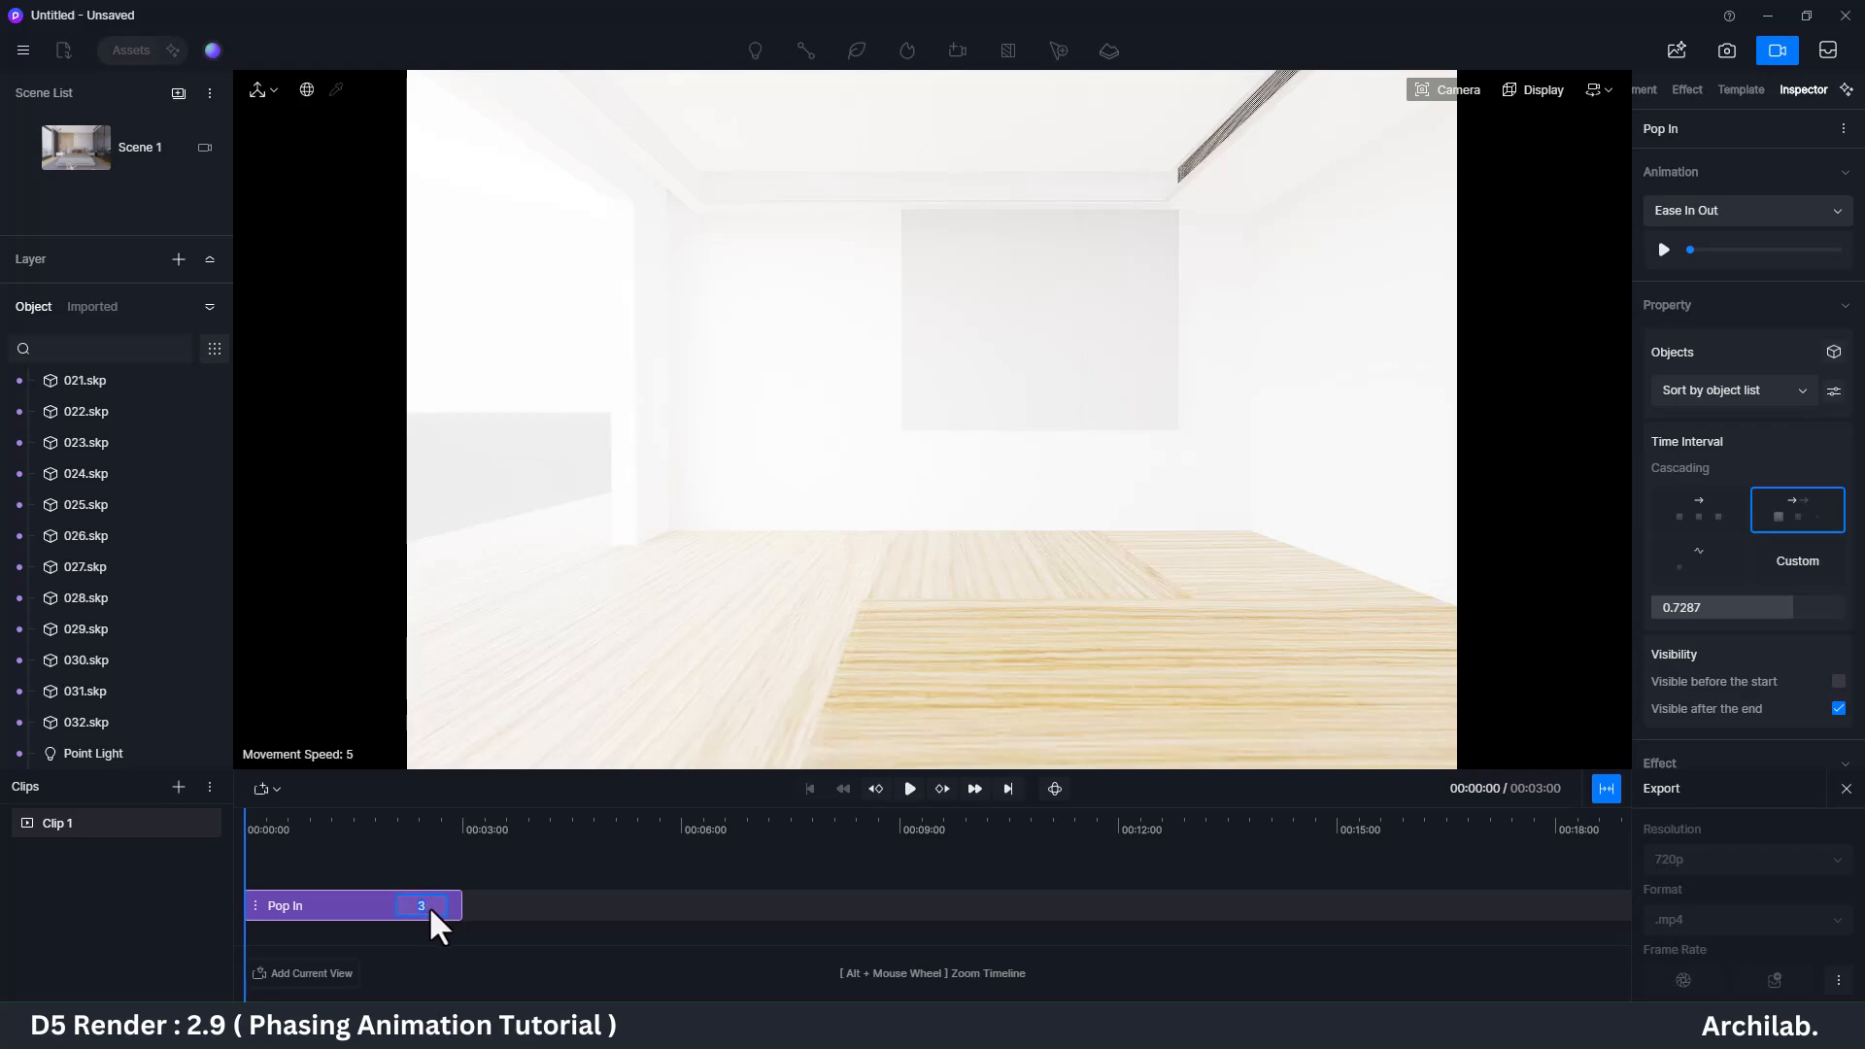
{"action": "type", "text": "10"}
{"action": "key", "text": "Return"}
{"action": "key", "text": "space"}
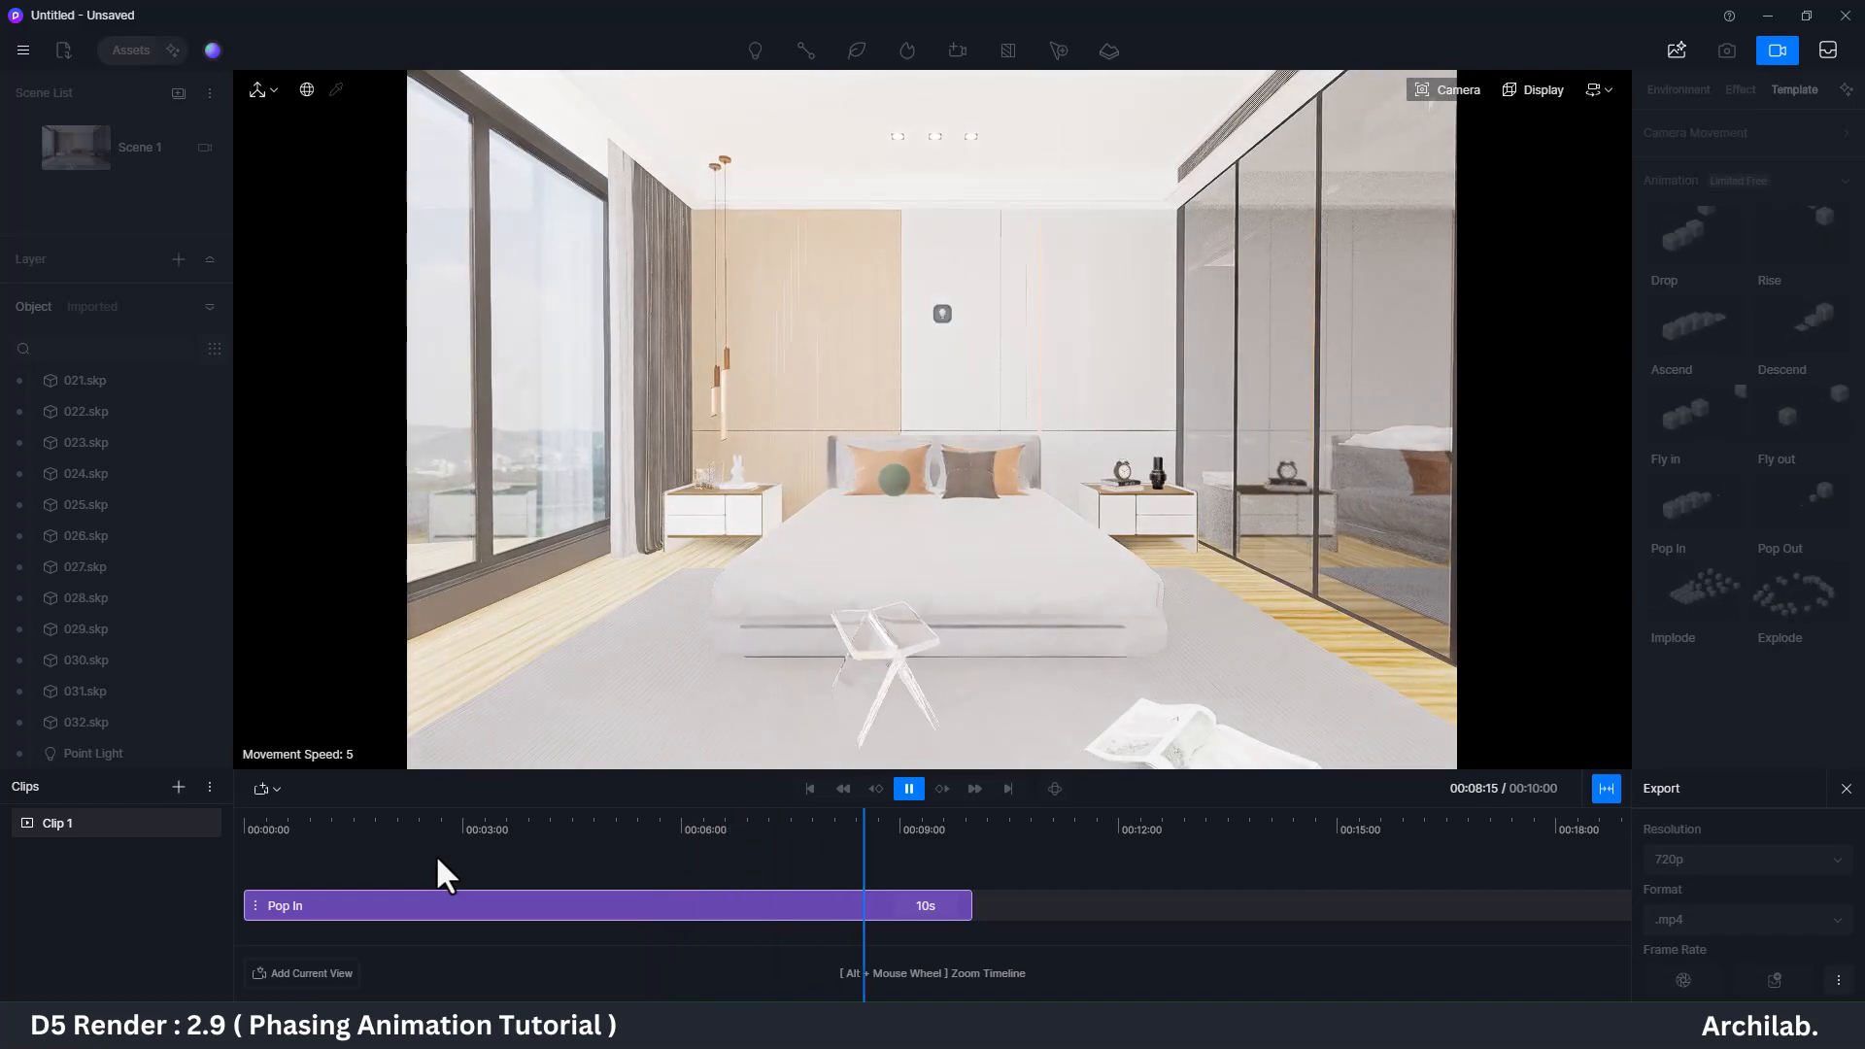
{"action": "key", "text": "space"}
{"action": "left_click_drag", "start_coordinate": [941, 826], "coordinate": [540, 831]}
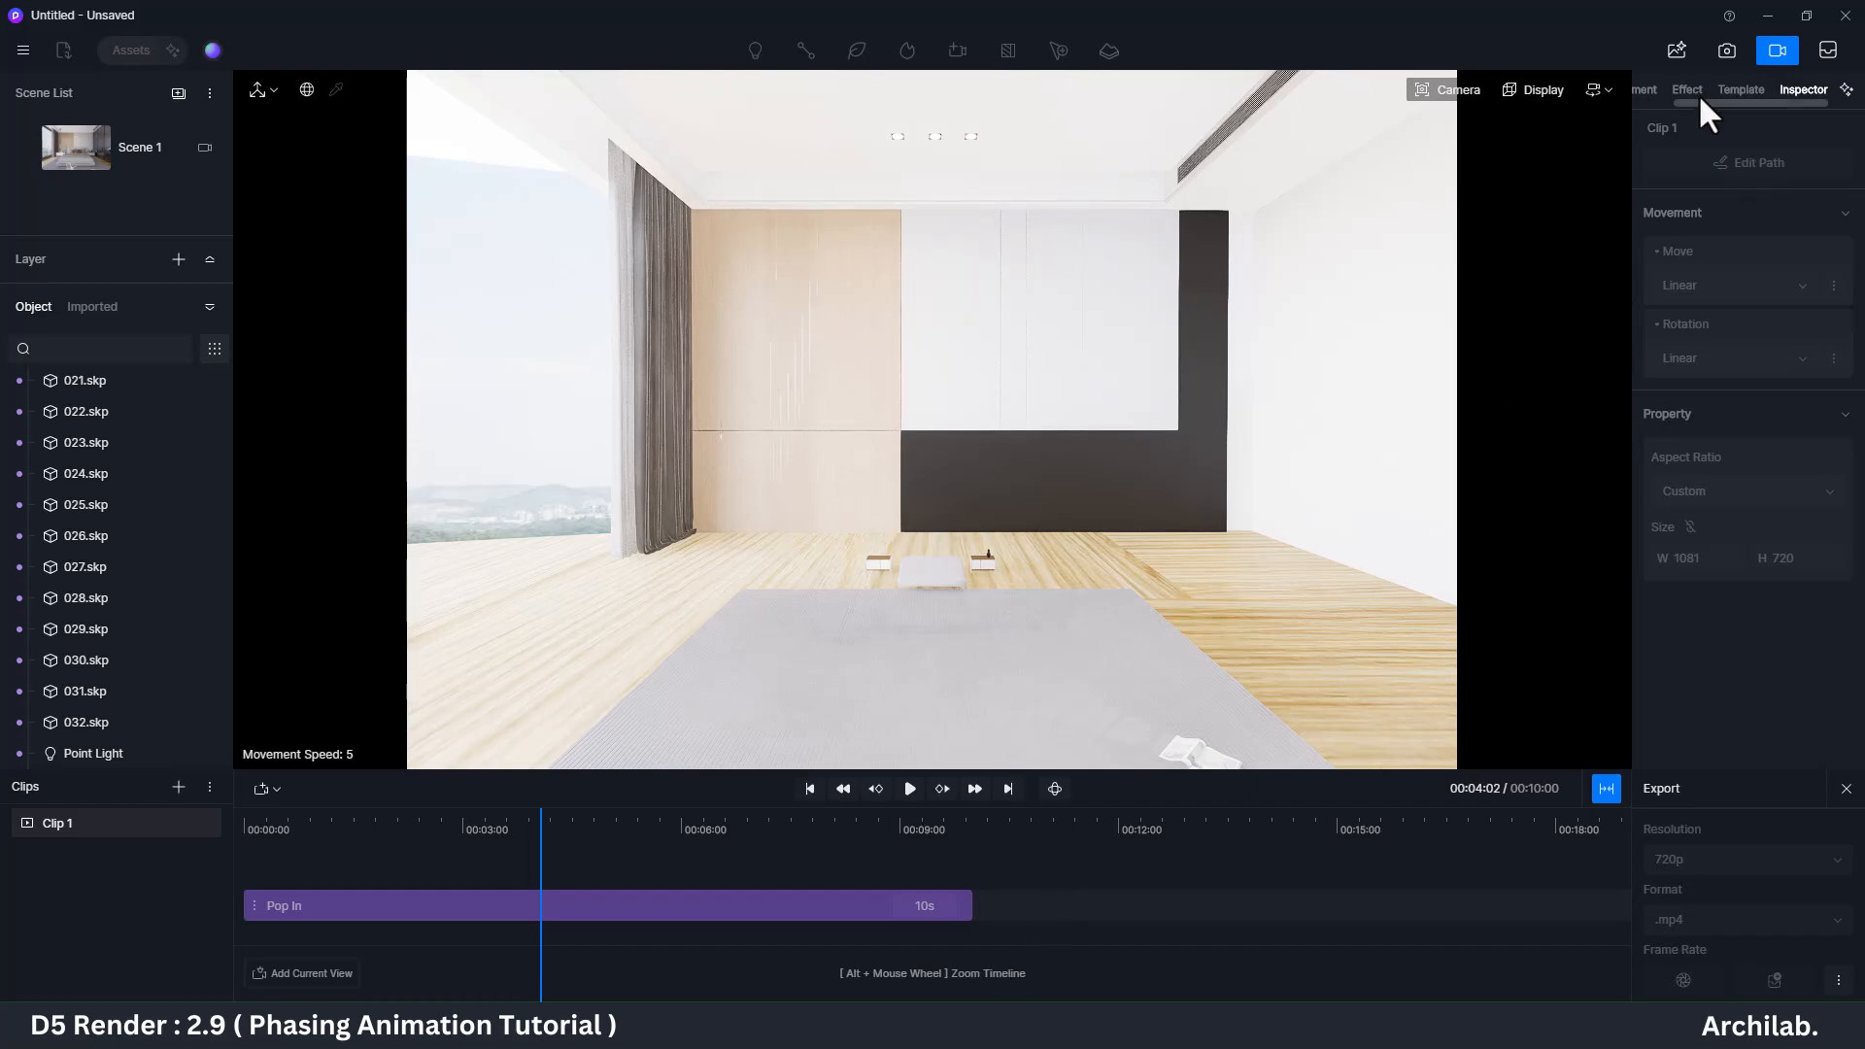
Step: Leave the video workspace and apply the Light Pine Flooring material from the asset library to the bedroom floor
{"action": "left_click", "coordinate": [1777, 50]}
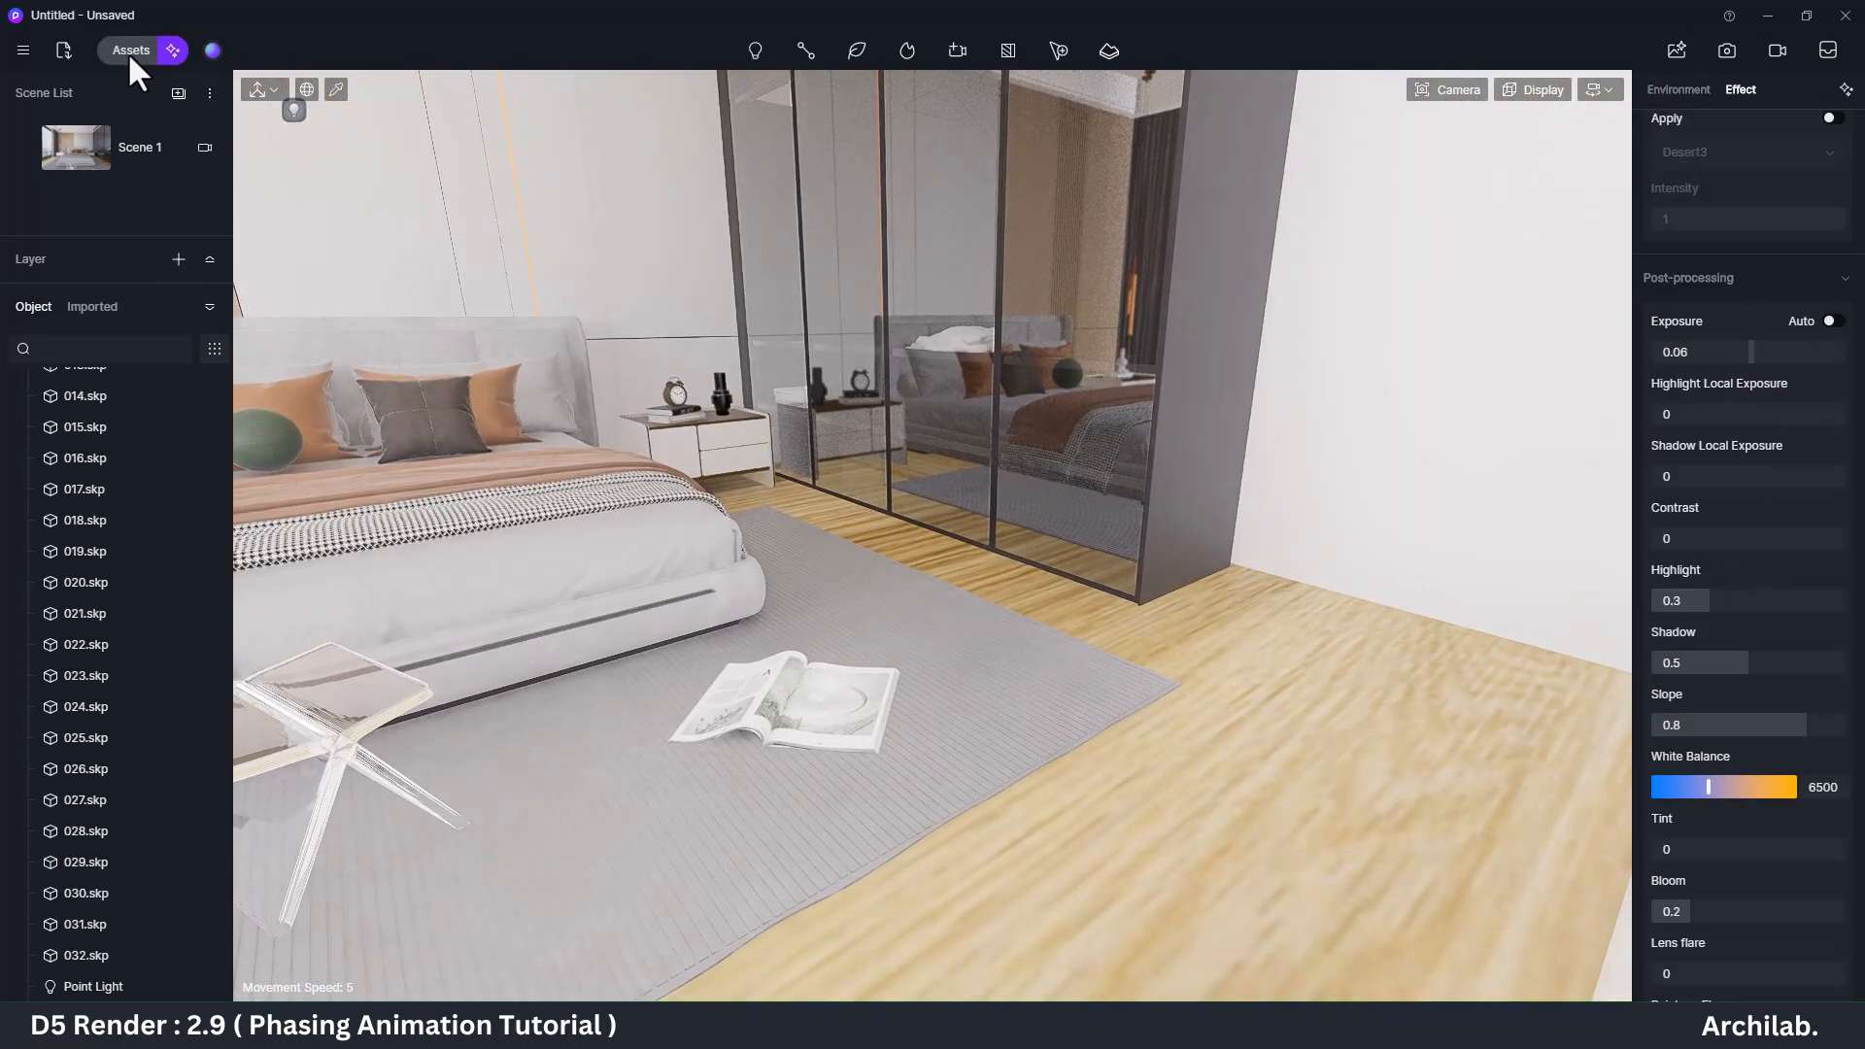
{"action": "left_click", "coordinate": [129, 53]}
{"action": "scroll", "coordinate": [661, 738], "scroll_direction": "down", "scroll_amount": 2}
{"action": "left_click", "coordinate": [650, 806]}
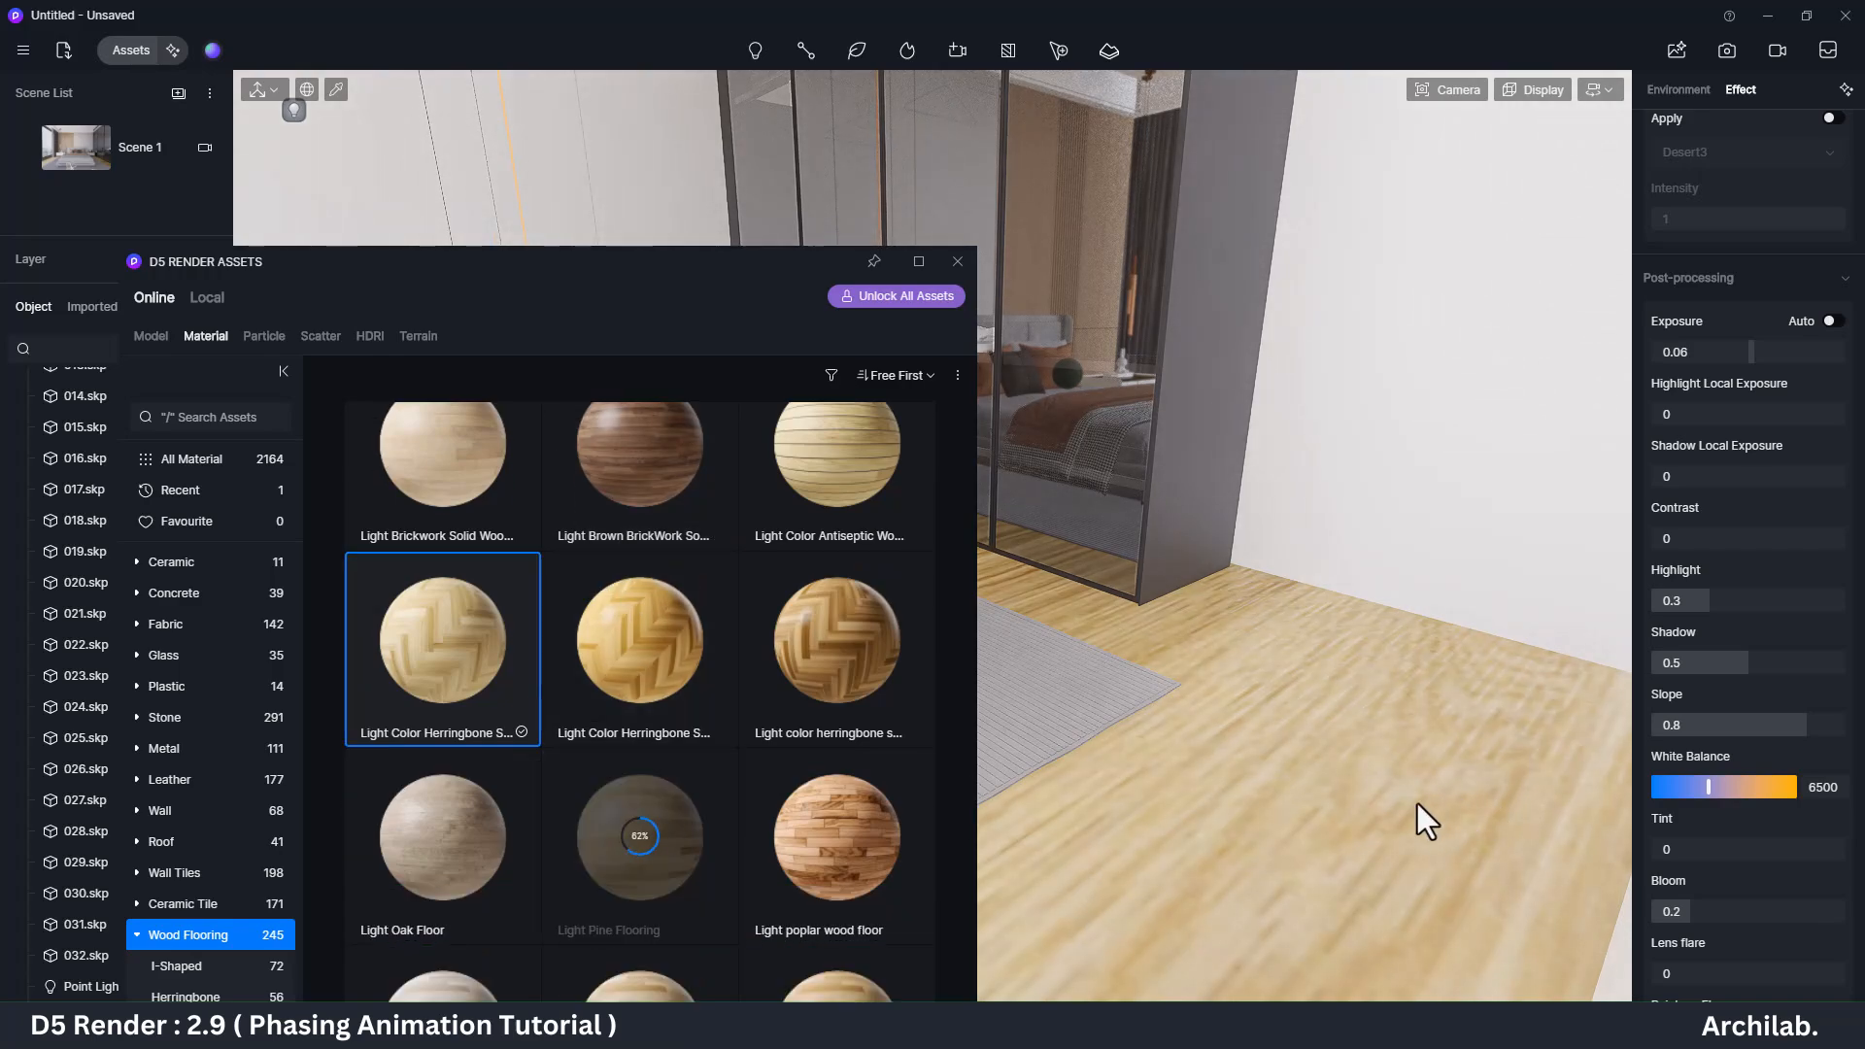
{"action": "left_click", "coordinate": [627, 879]}
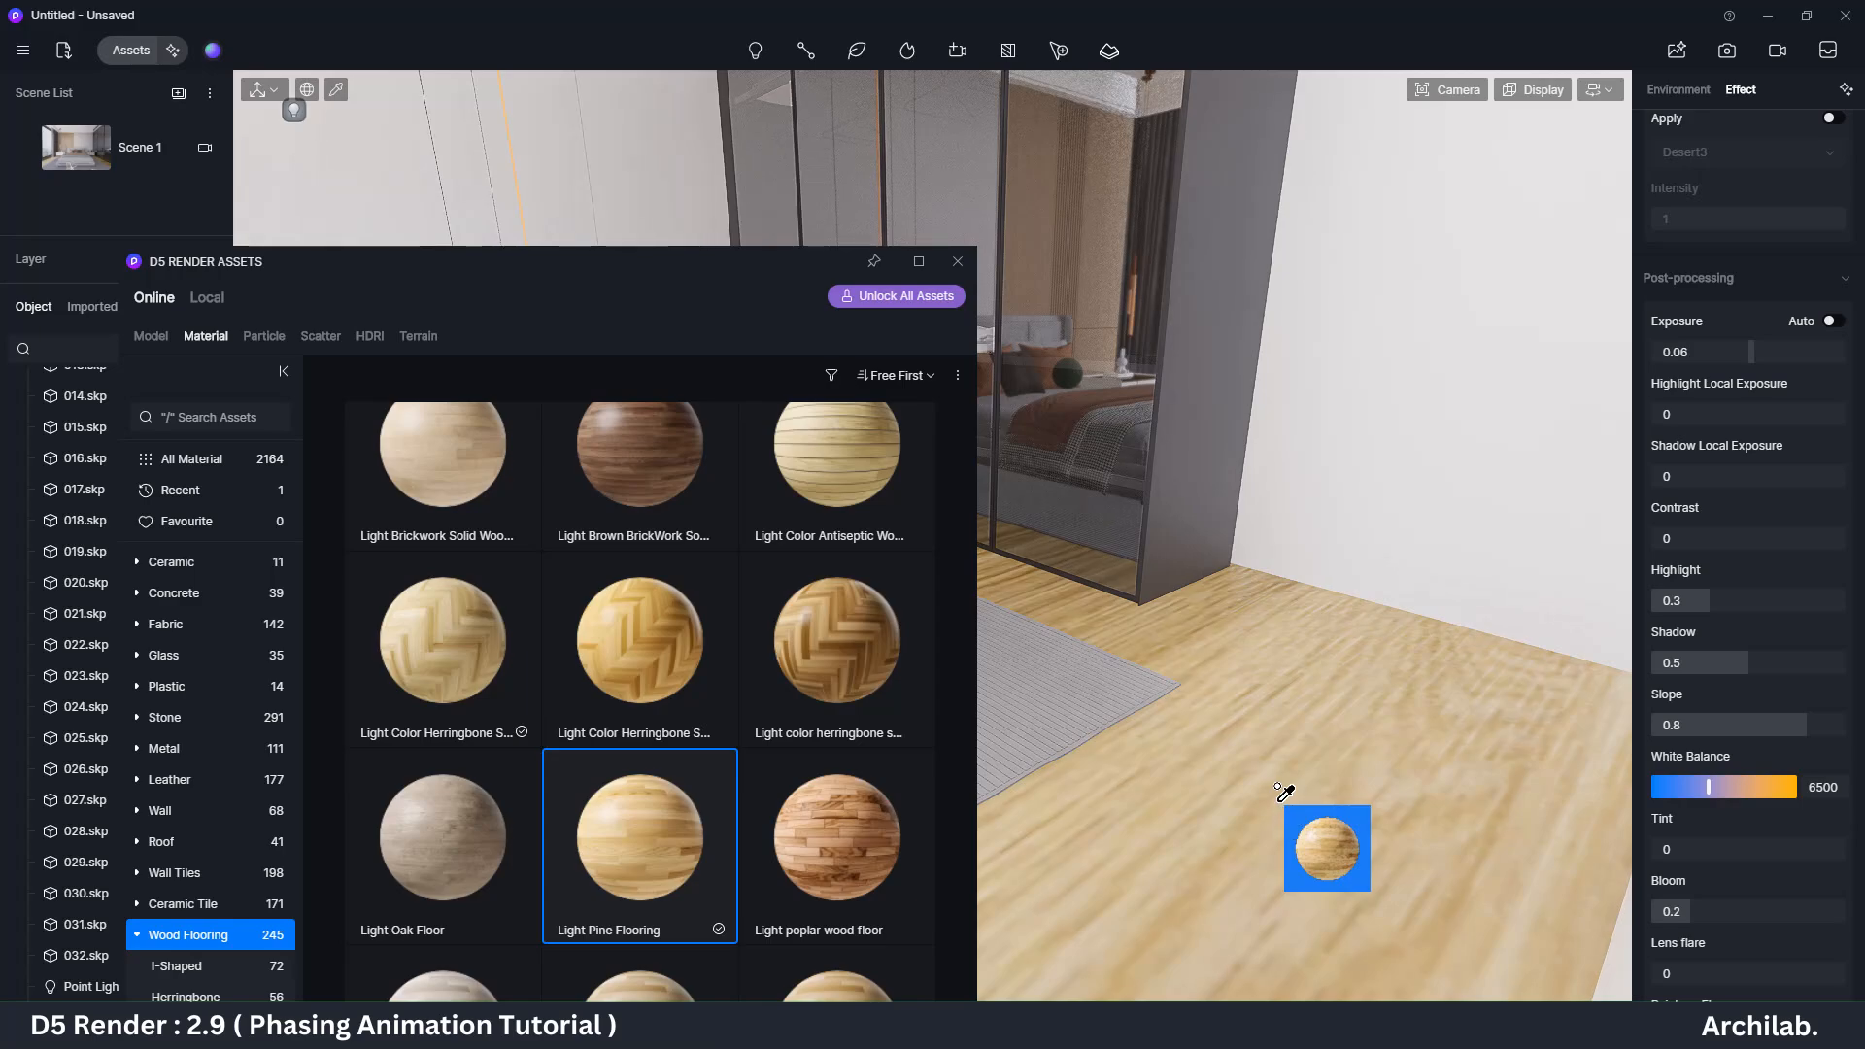
{"action": "left_click", "coordinate": [1279, 787]}
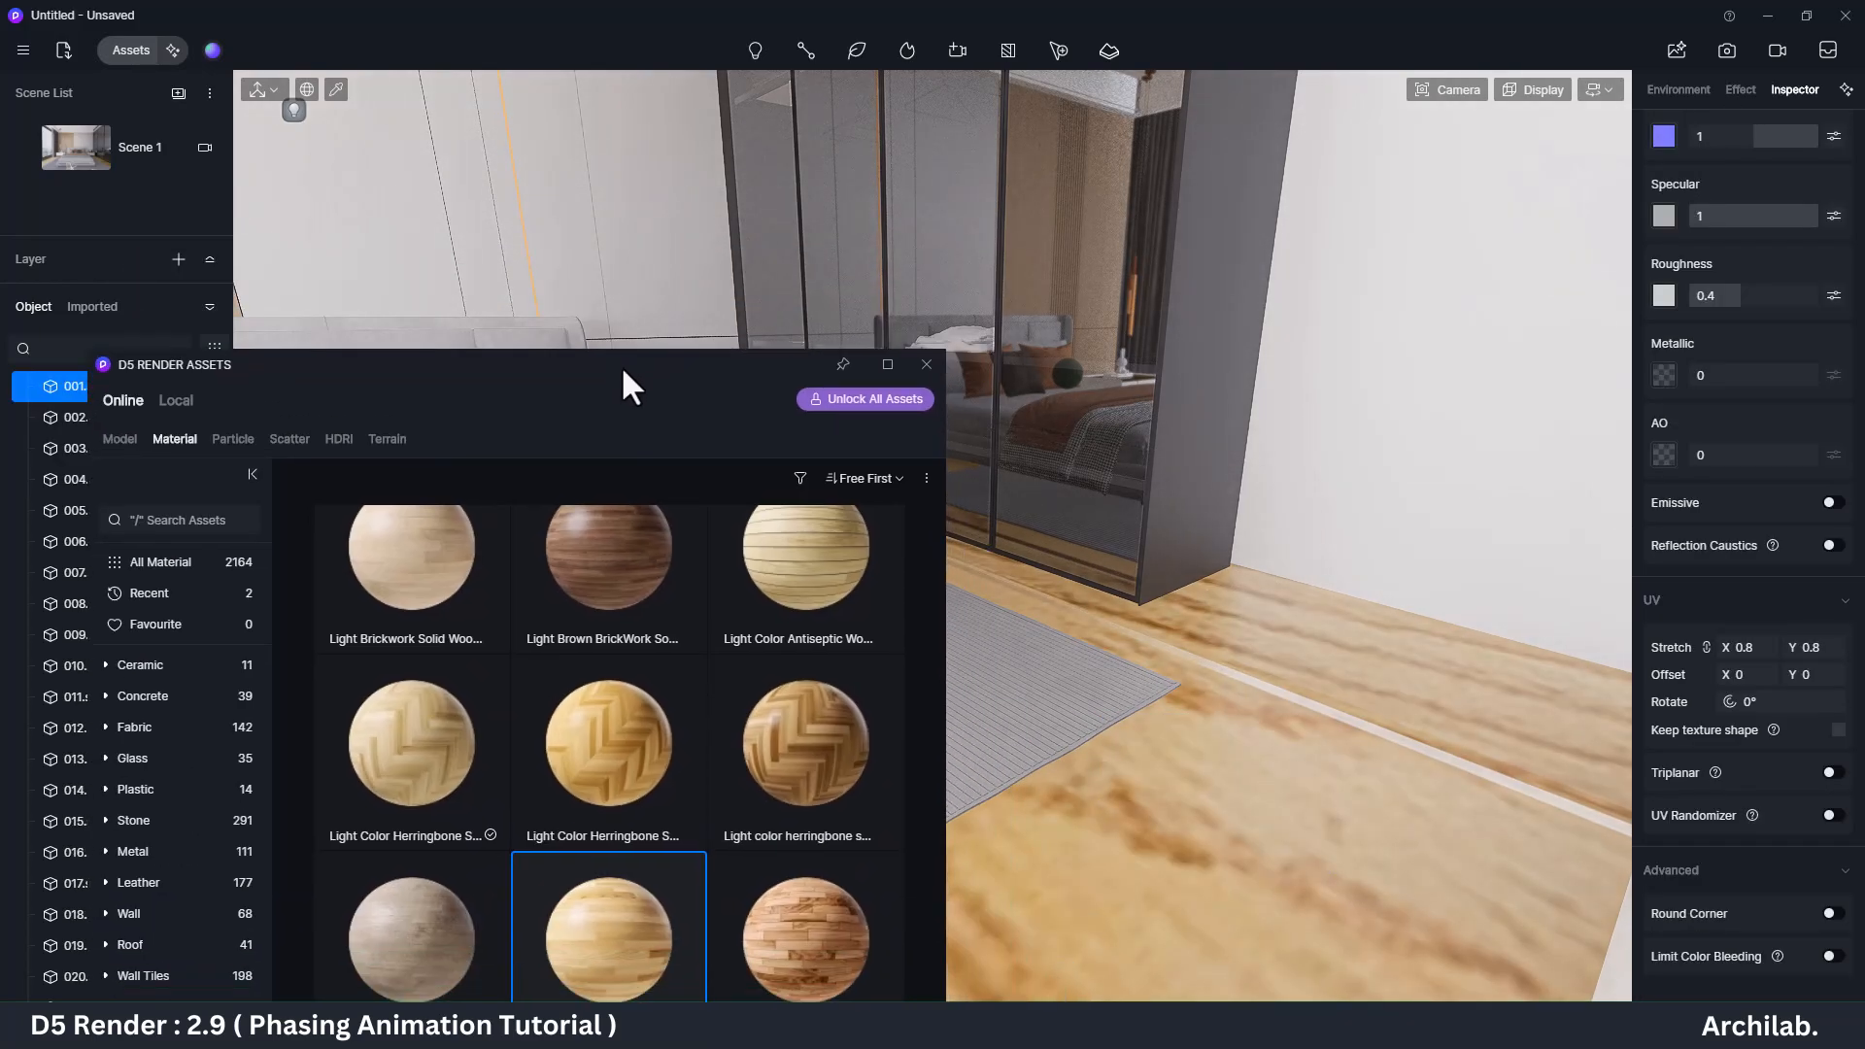
Step: Browse the Wood Flooring materials and replace the bedroom floor's pine with a different wood floor
{"action": "scroll", "coordinate": [1775, 254], "scroll_direction": "up", "scroll_amount": 3}
{"action": "scroll", "coordinate": [1768, 475], "scroll_direction": "up", "scroll_amount": 2}
{"action": "scroll", "coordinate": [1768, 451], "scroll_direction": "down", "scroll_amount": 4}
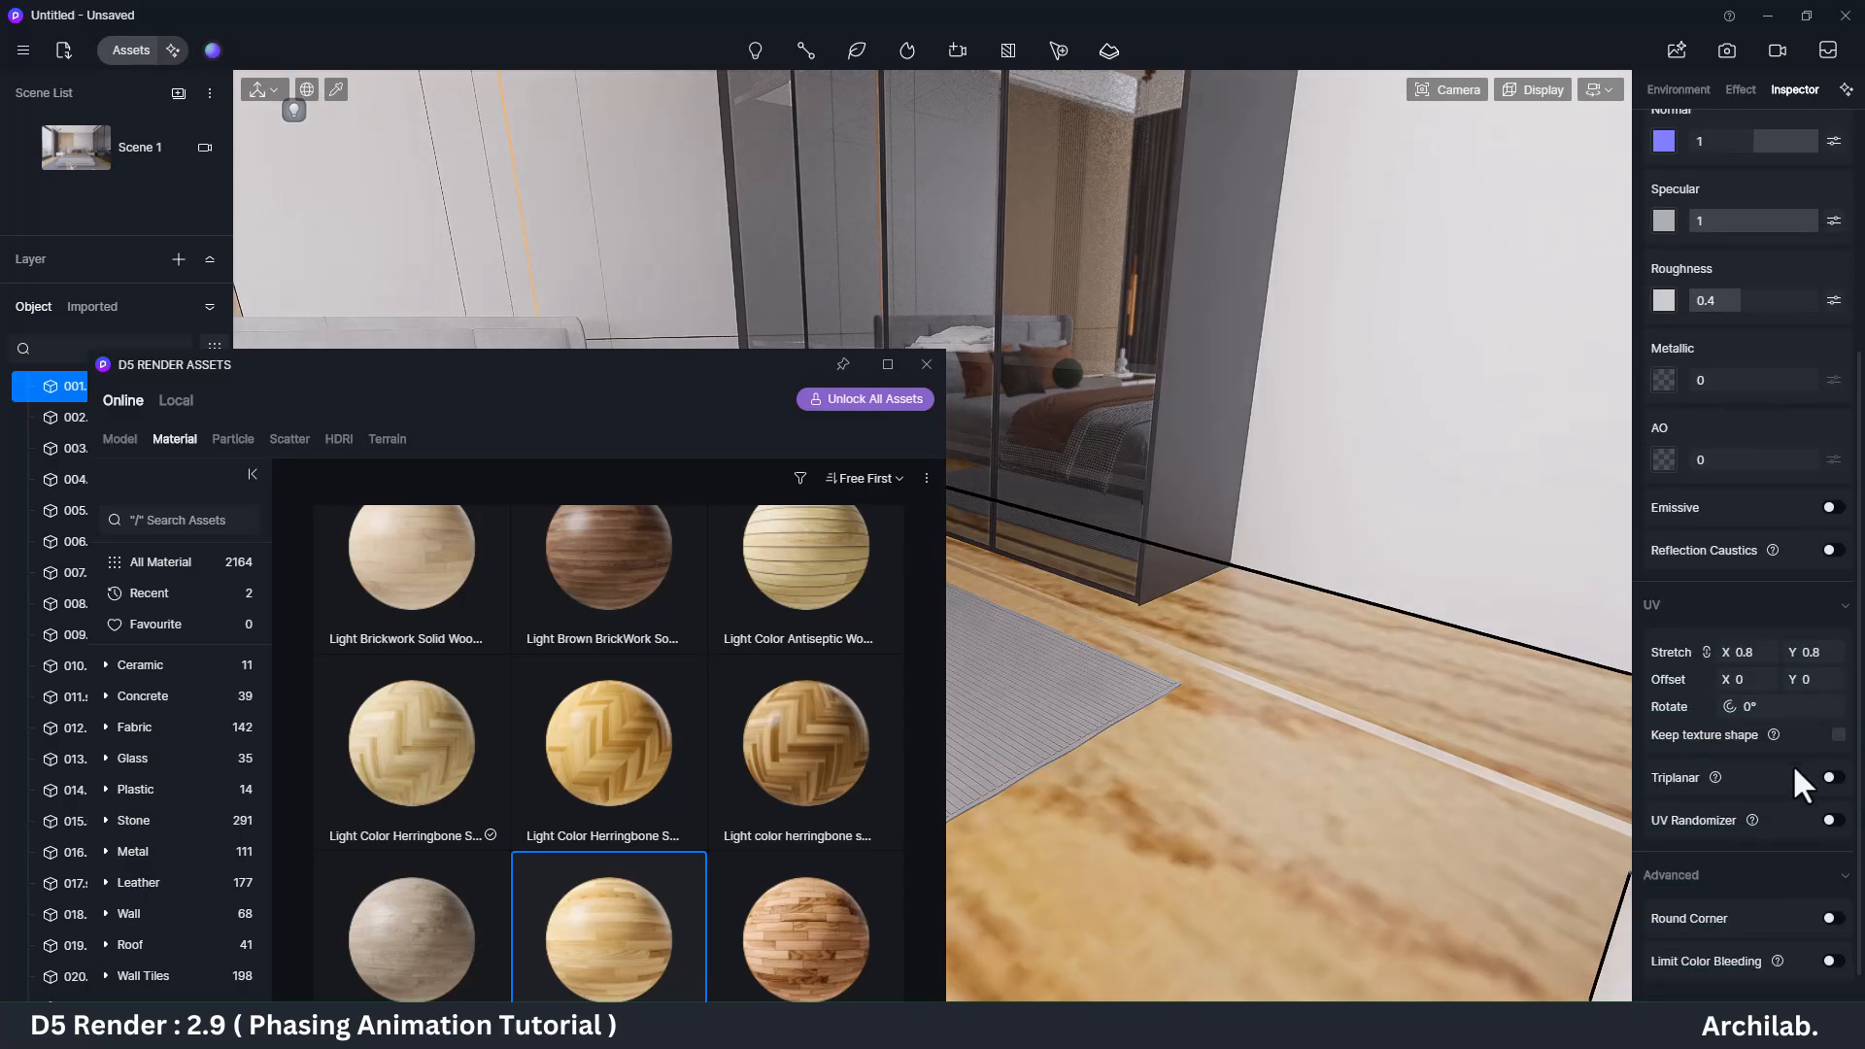
{"action": "scroll", "coordinate": [1753, 663], "scroll_direction": "down", "scroll_amount": 1}
{"action": "left_click_drag", "start_coordinate": [717, 363], "coordinate": [1048, 236]}
{"action": "scroll", "coordinate": [1096, 641], "scroll_direction": "down", "scroll_amount": 10}
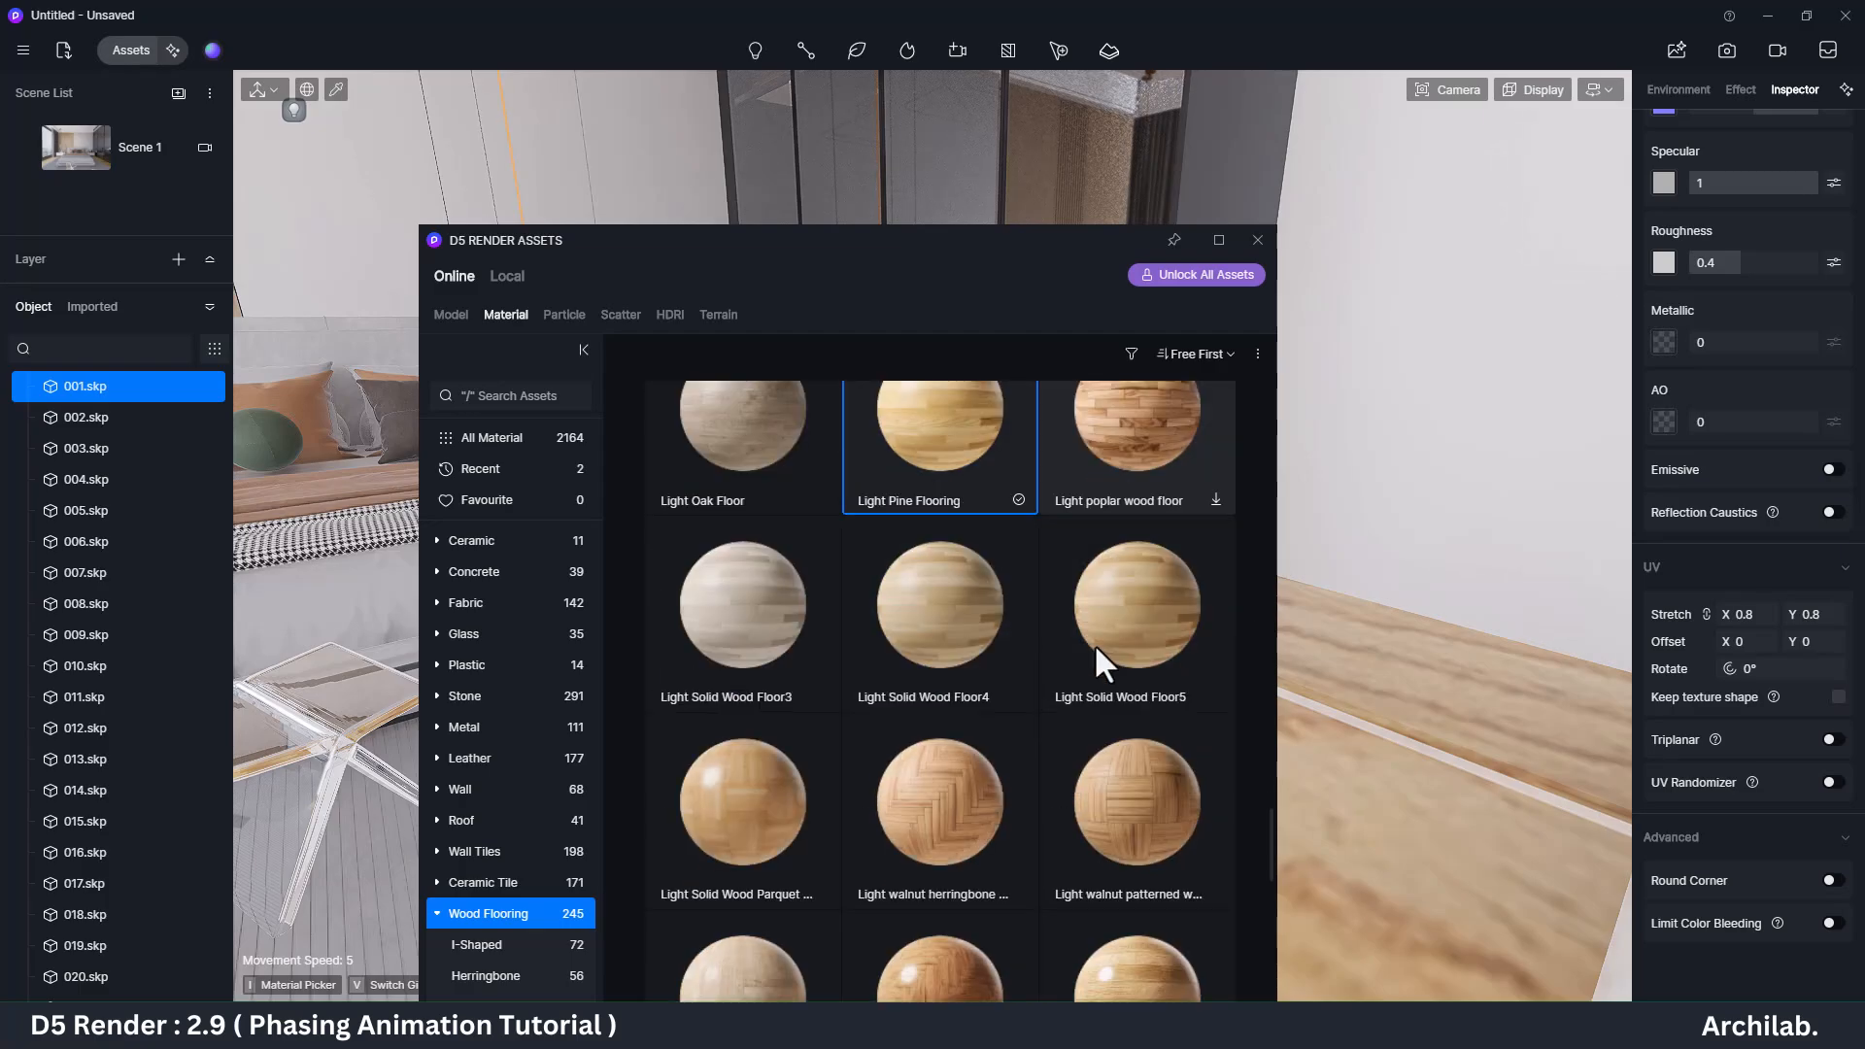
{"action": "scroll", "coordinate": [1099, 752], "scroll_direction": "down", "scroll_amount": 12}
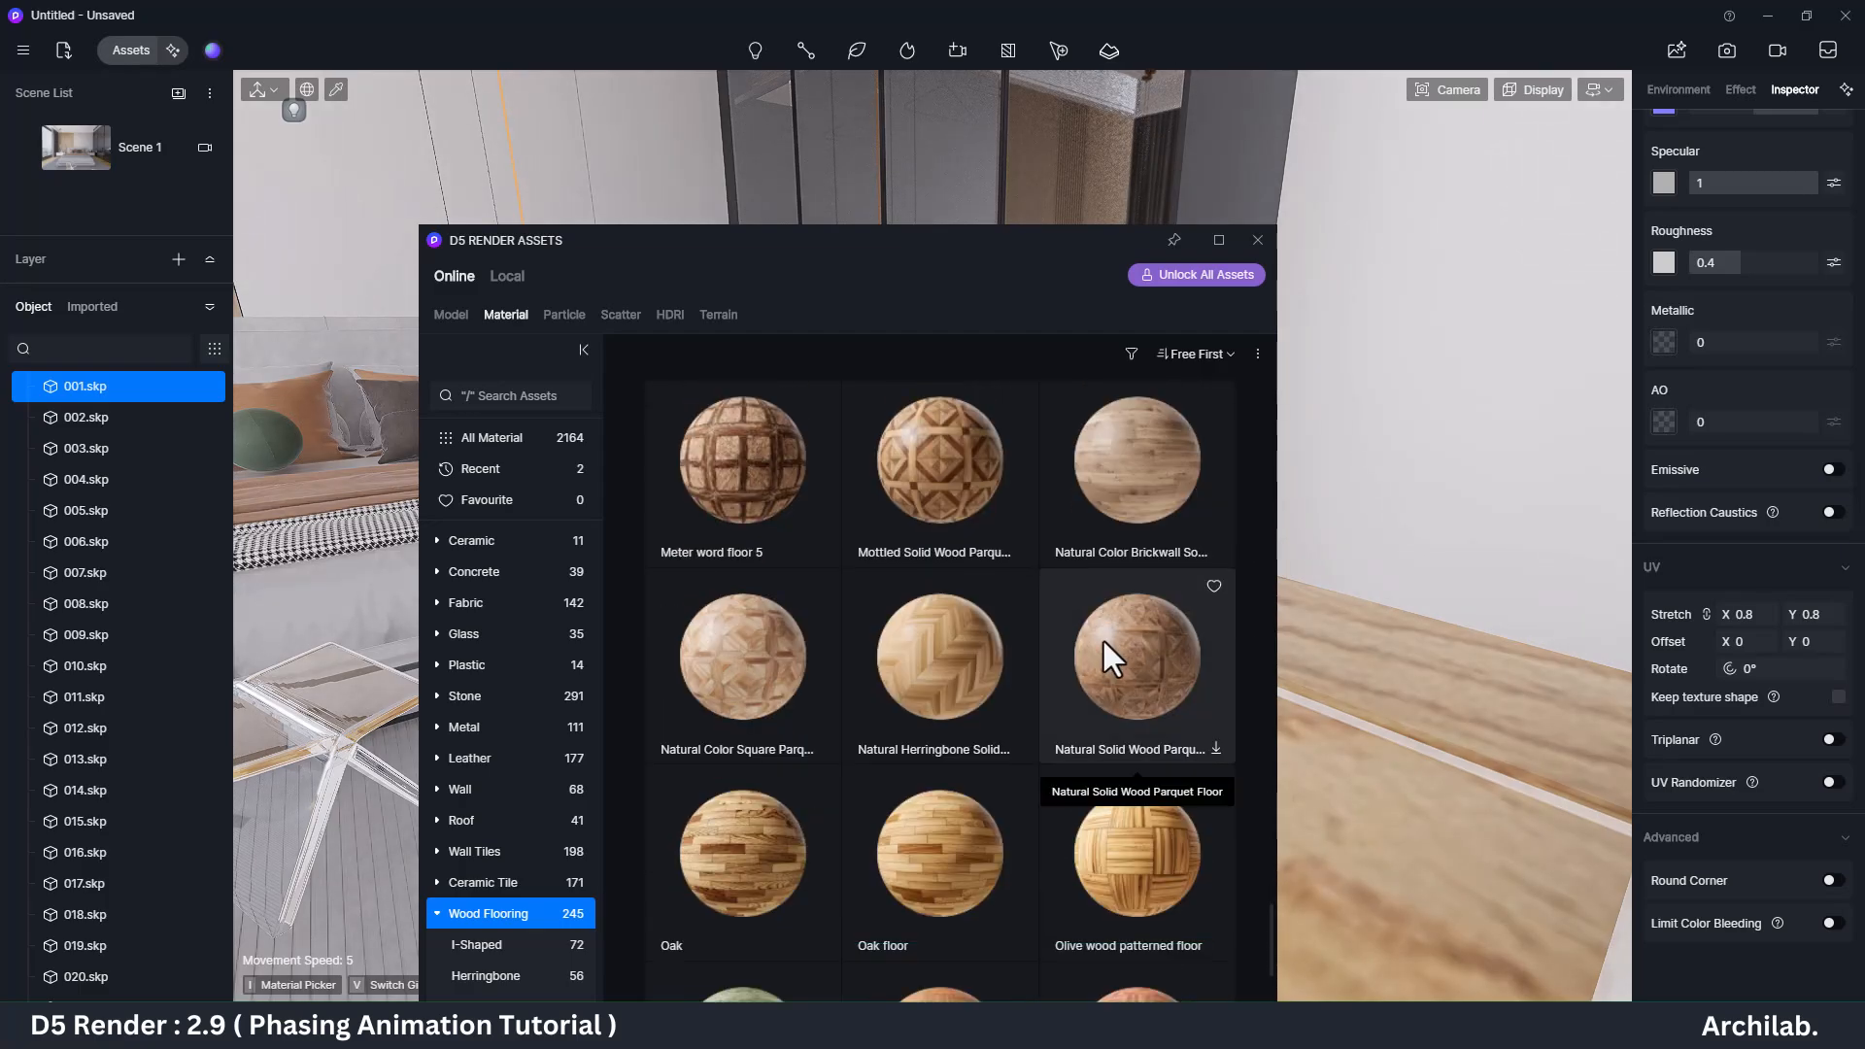
{"action": "left_click_drag", "start_coordinate": [1047, 644], "coordinate": [1270, 716]}
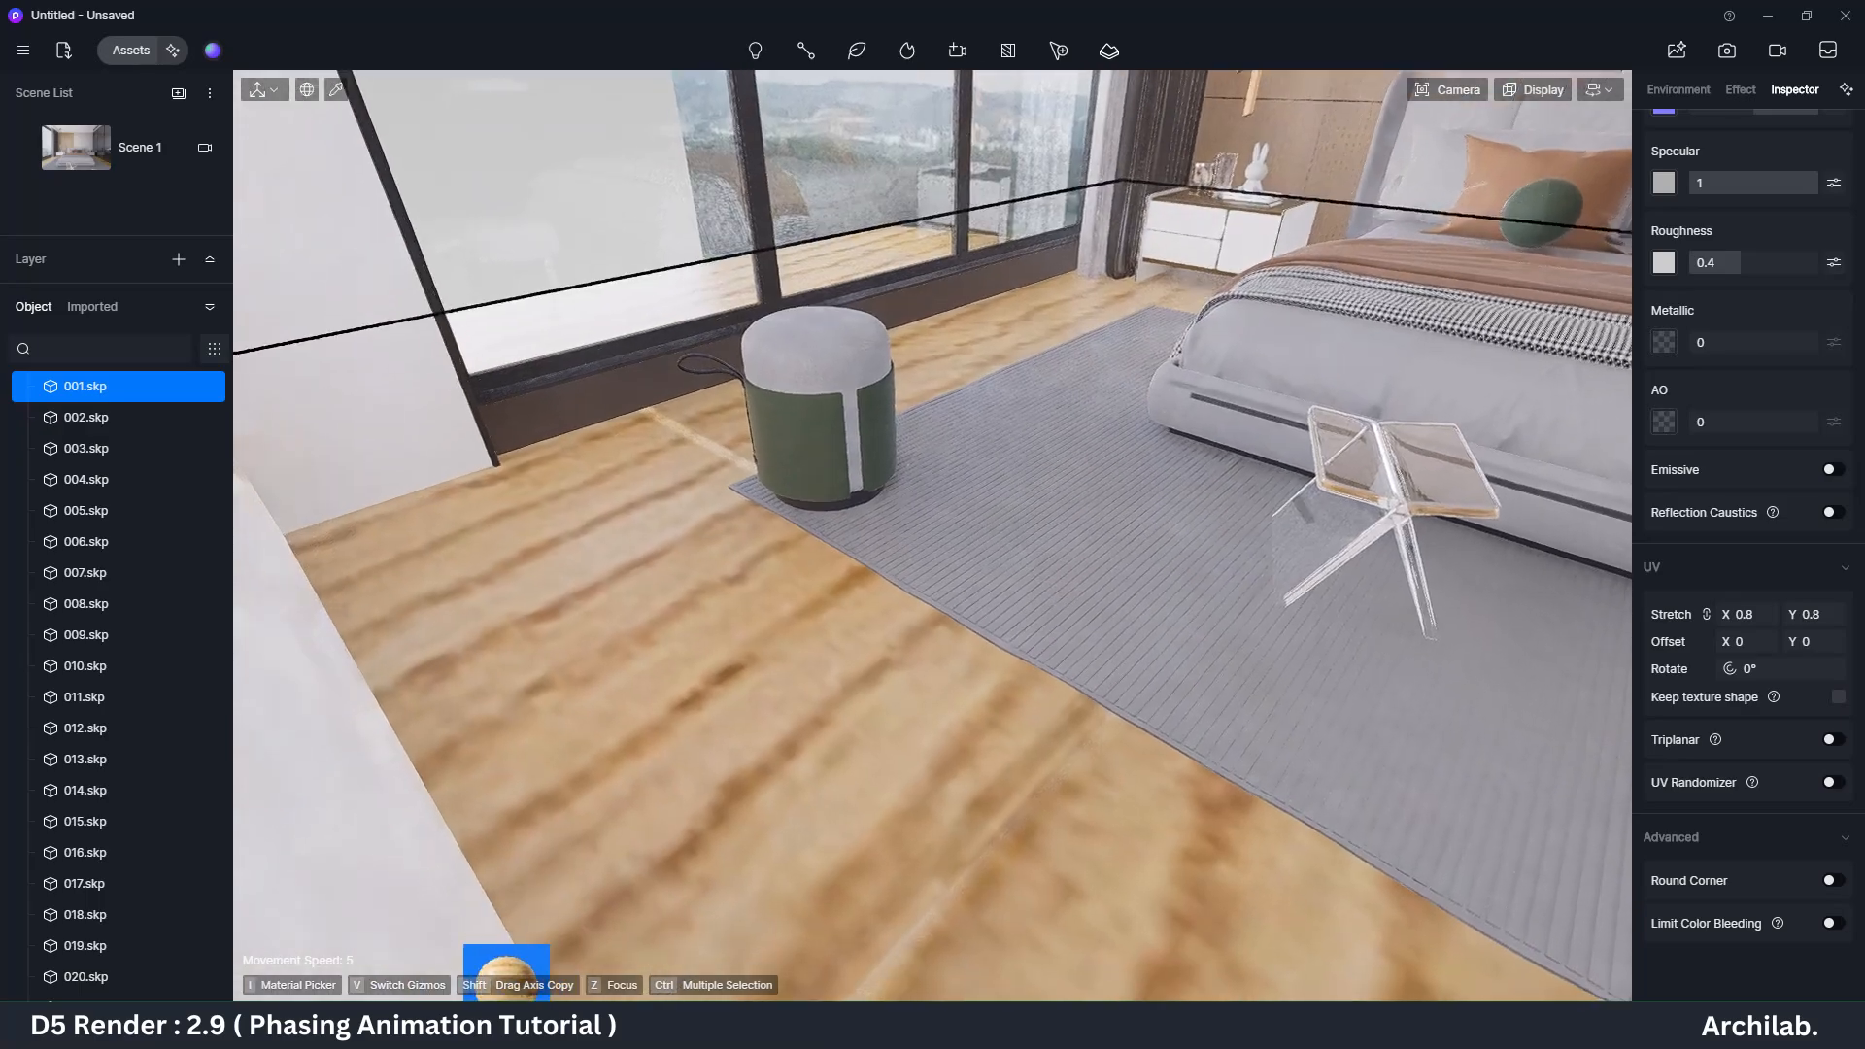
{"action": "right_click_drag", "start_coordinate": [506, 986], "coordinate": [1407, 790]}
Step: Turn on the UV Randomizer for the floor material and raise its UV stretch so the planks look smaller
{"action": "left_click", "coordinate": [1836, 782]}
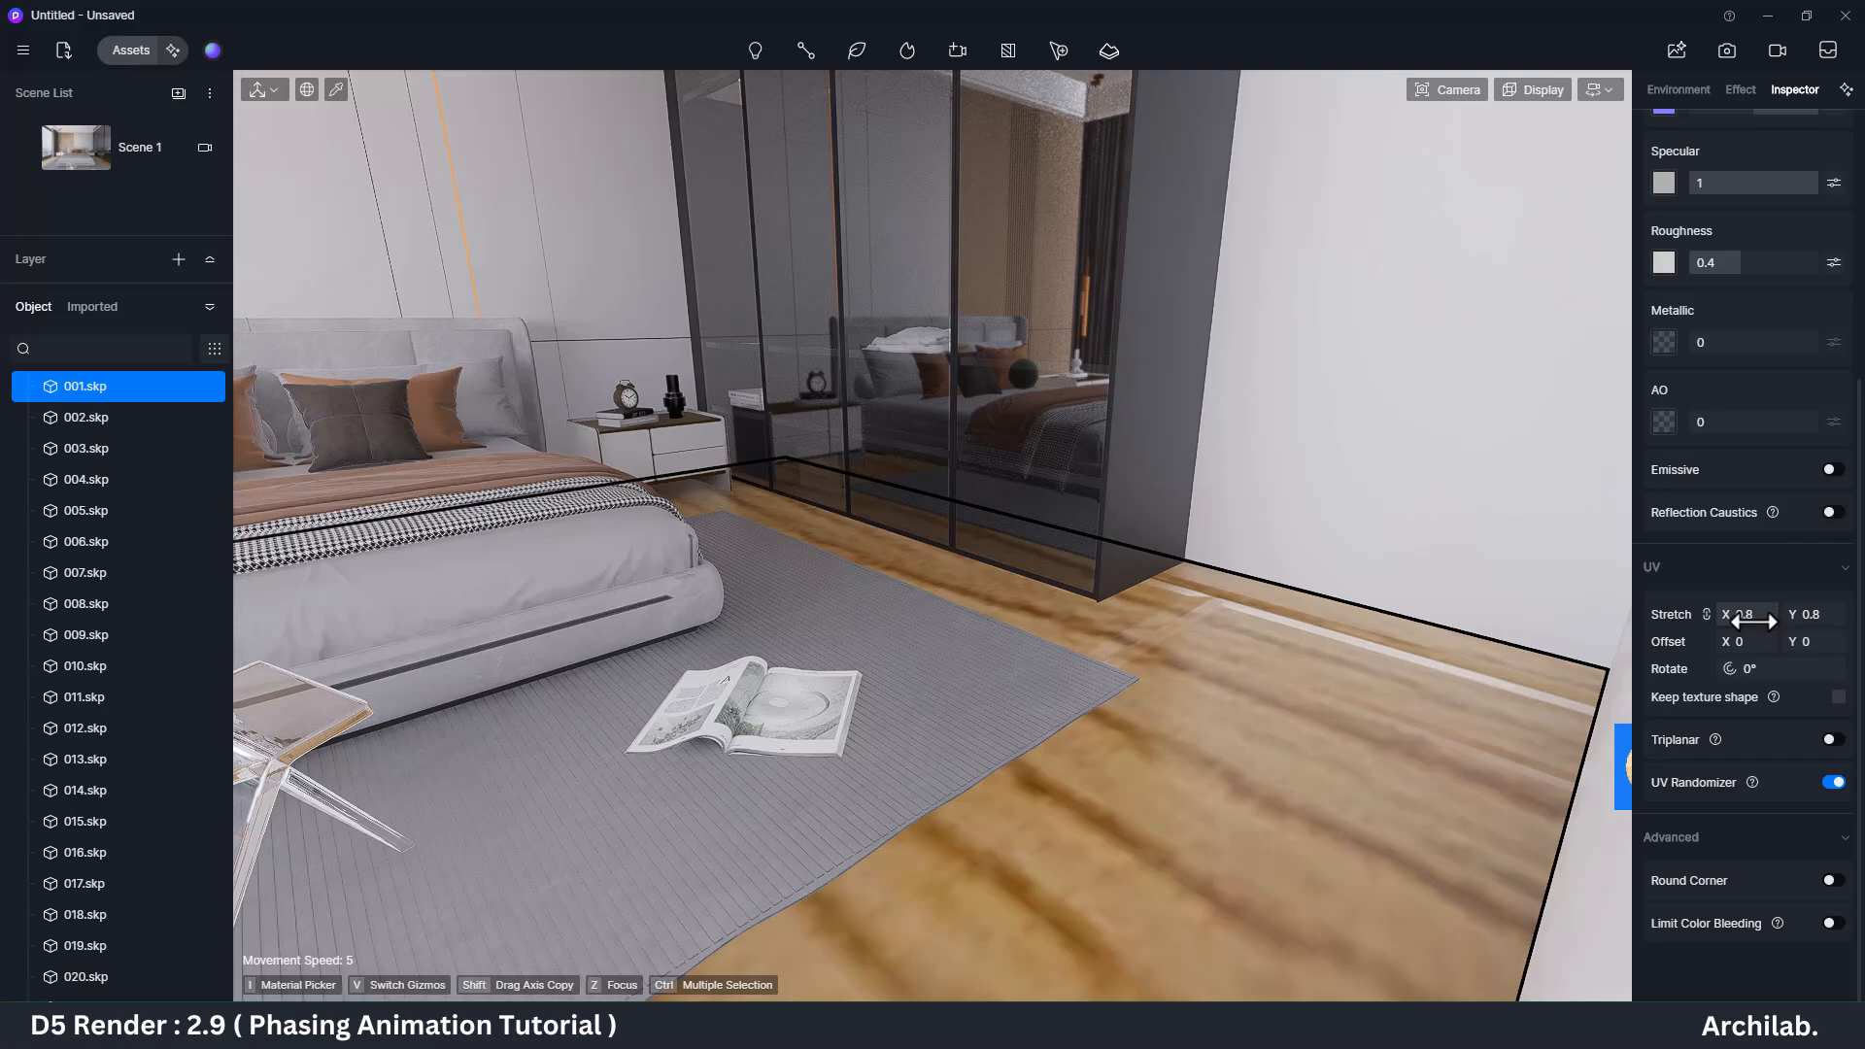
{"action": "left_click_drag", "start_coordinate": [1742, 617], "coordinate": [1859, 617]}
{"action": "mouse_move", "coordinate": [822, 746]}
{"action": "right_mouse_down"}
{"action": "mouse_move", "coordinate": [505, 754]}
{"action": "mouse_move", "coordinate": [425, 709]}
{"action": "mouse_move", "coordinate": [845, 730]}
{"action": "right_mouse_up"}
{"action": "key", "text": "Escape"}
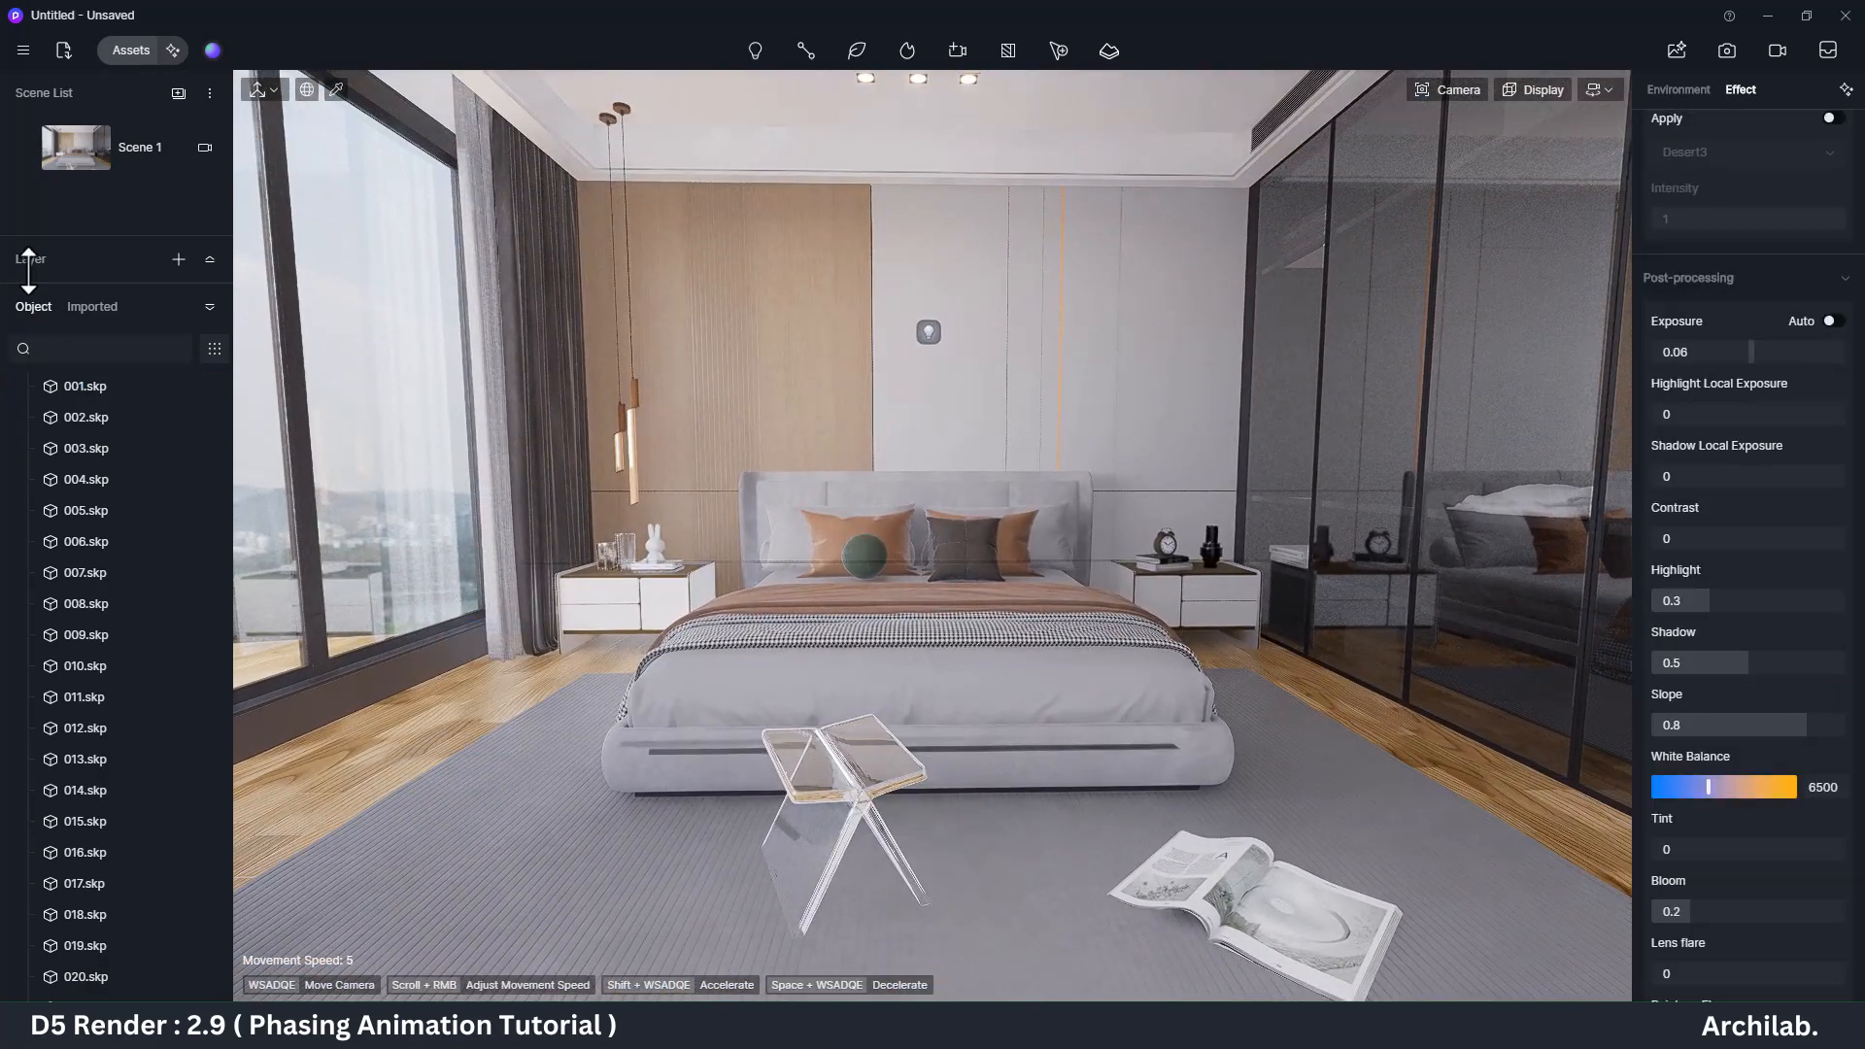
Step: Return to the video workspace, replay the Pop In animation from the start and look around the bedroom
{"action": "left_click", "coordinate": [1778, 50]}
{"action": "left_click_drag", "start_coordinate": [515, 828], "coordinate": [233, 846]}
{"action": "key", "text": "space"}
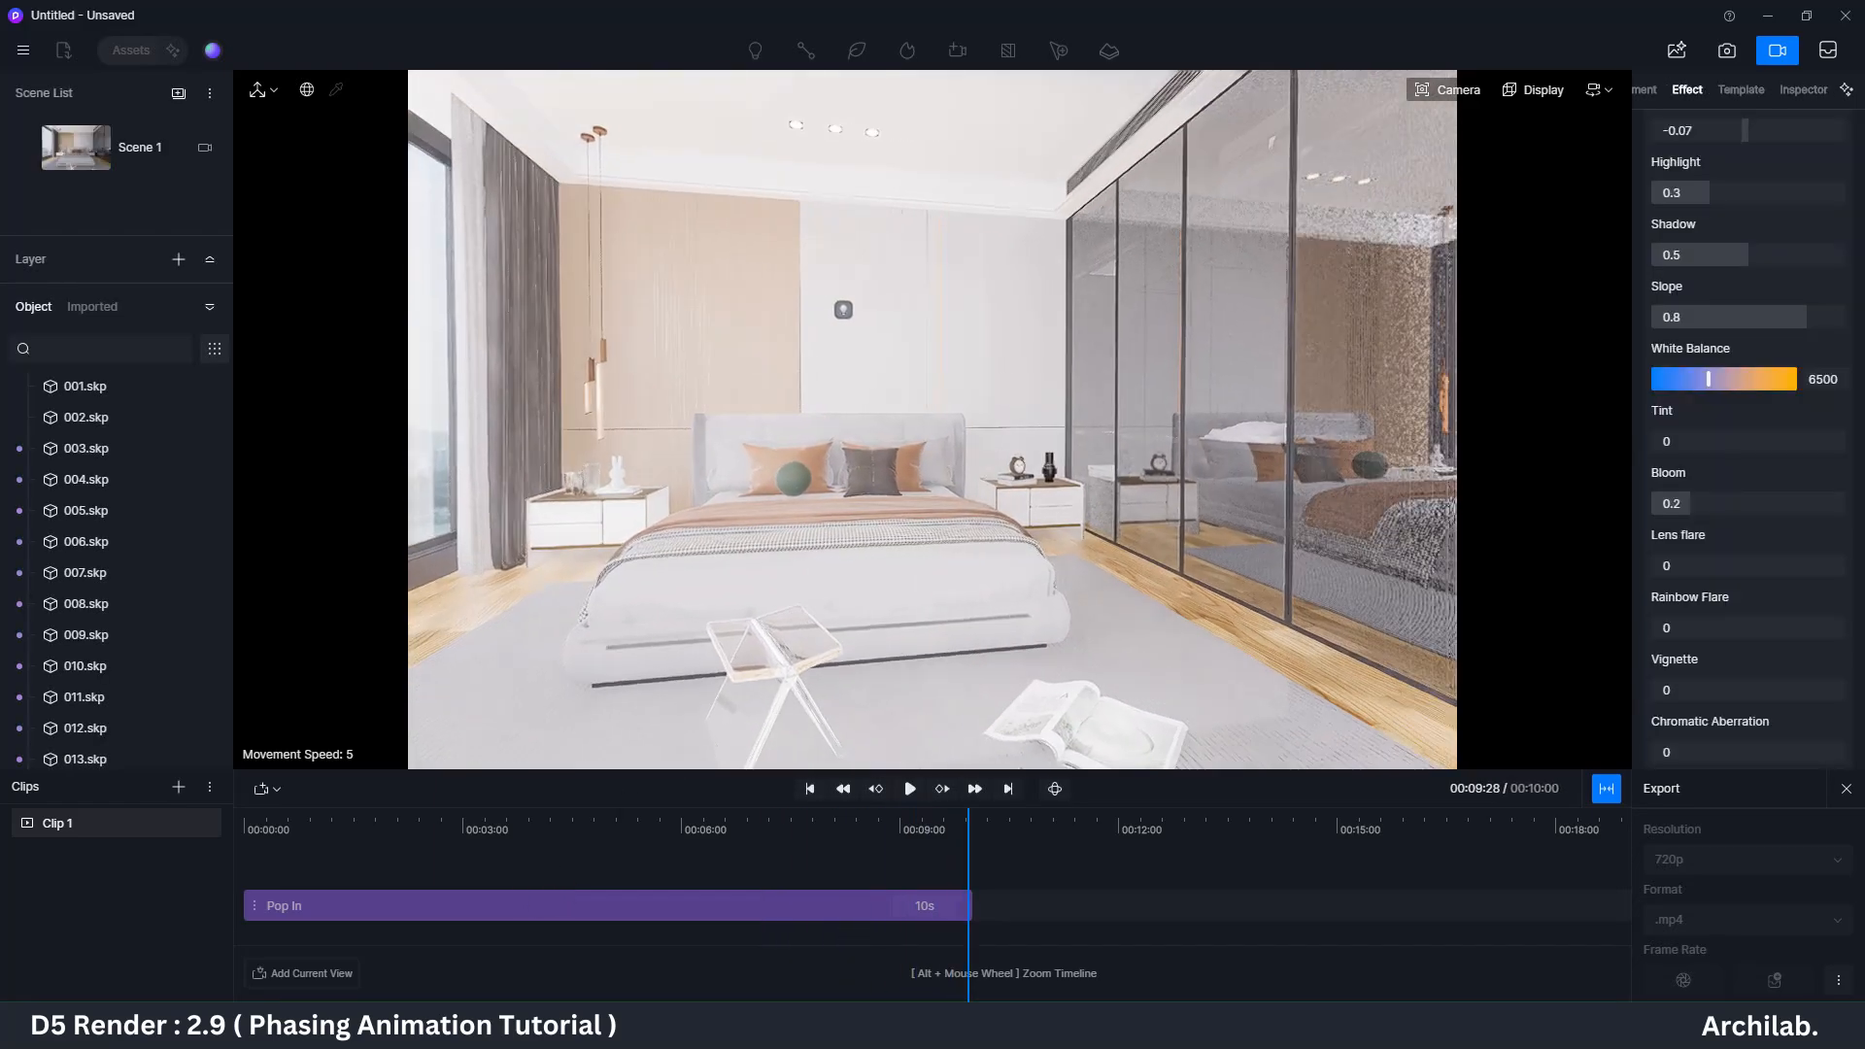
{"action": "right_click_drag", "start_coordinate": [932, 604], "coordinate": [1224, 605]}
{"action": "right_click_drag", "start_coordinate": [1029, 604], "coordinate": [1186, 661]}
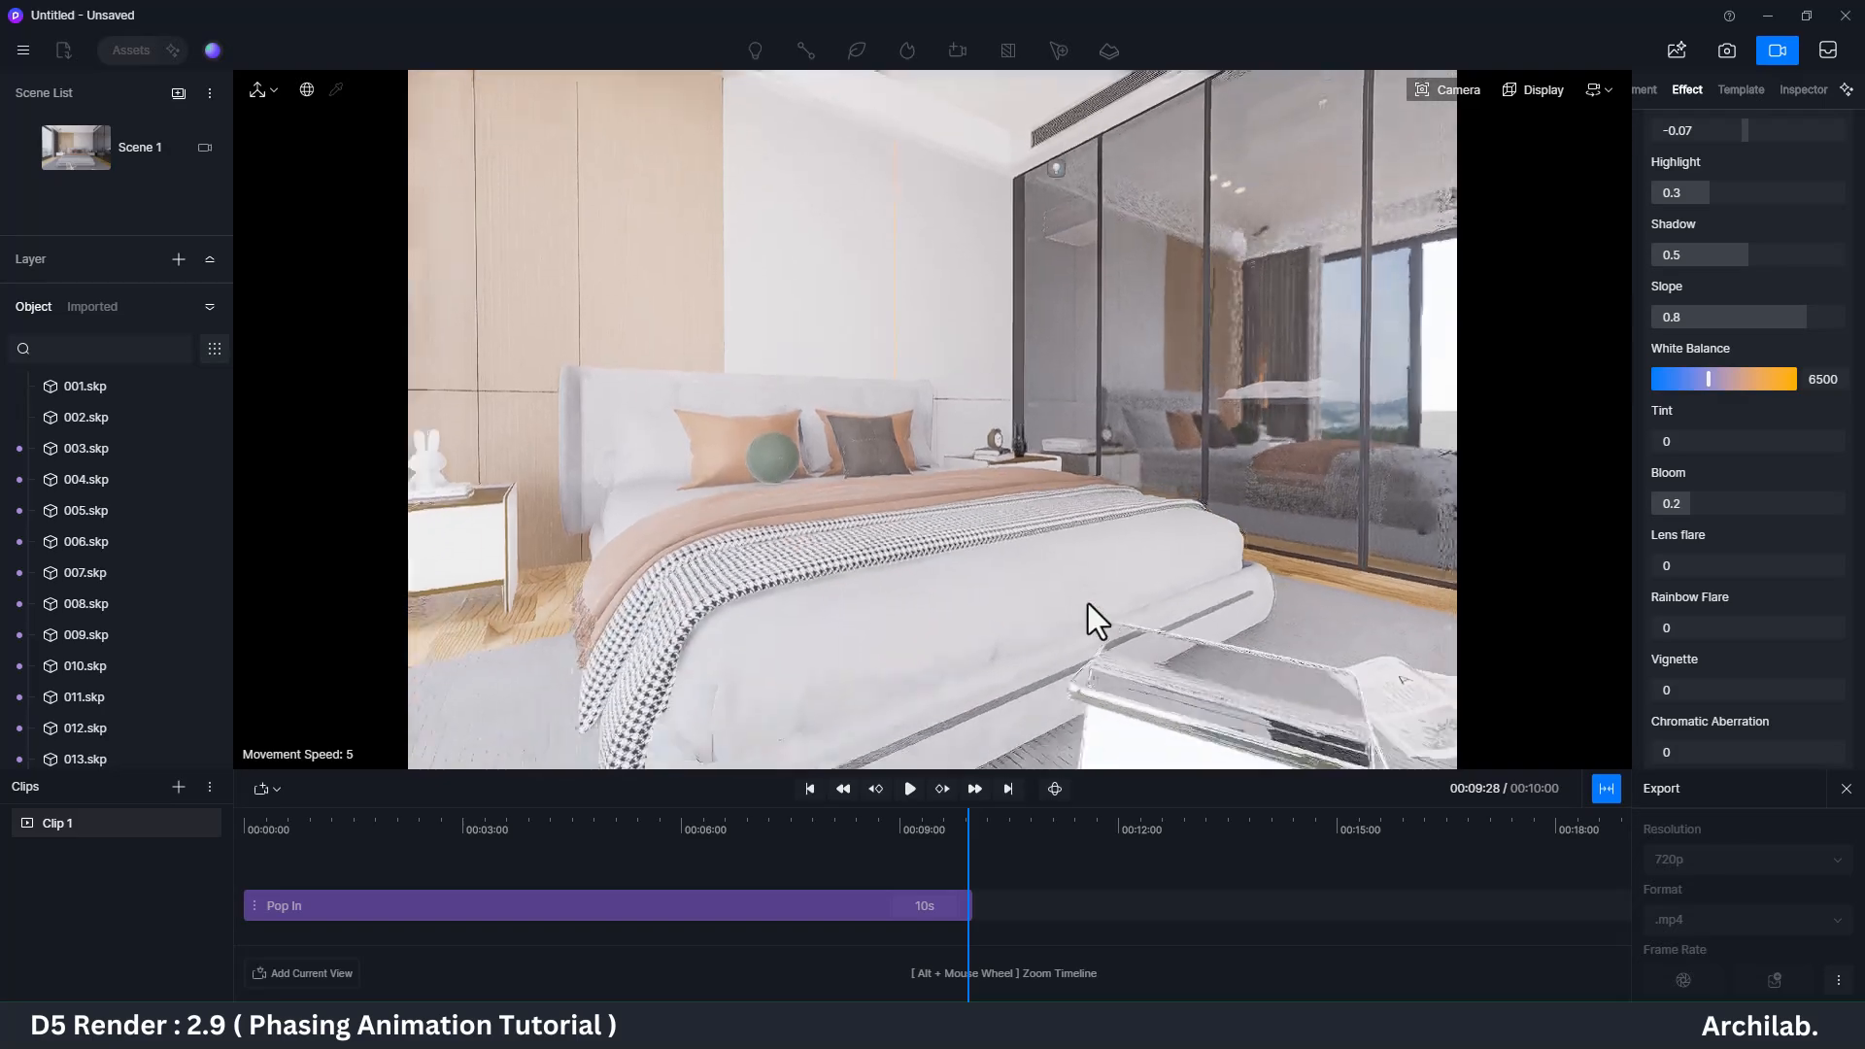
Step: Open the environment's sky light presets and set the HDR sky to Clear Sunny
{"action": "scroll", "coordinate": [1088, 603], "scroll_direction": "down", "scroll_amount": 3}
{"action": "left_click", "coordinate": [1645, 88]}
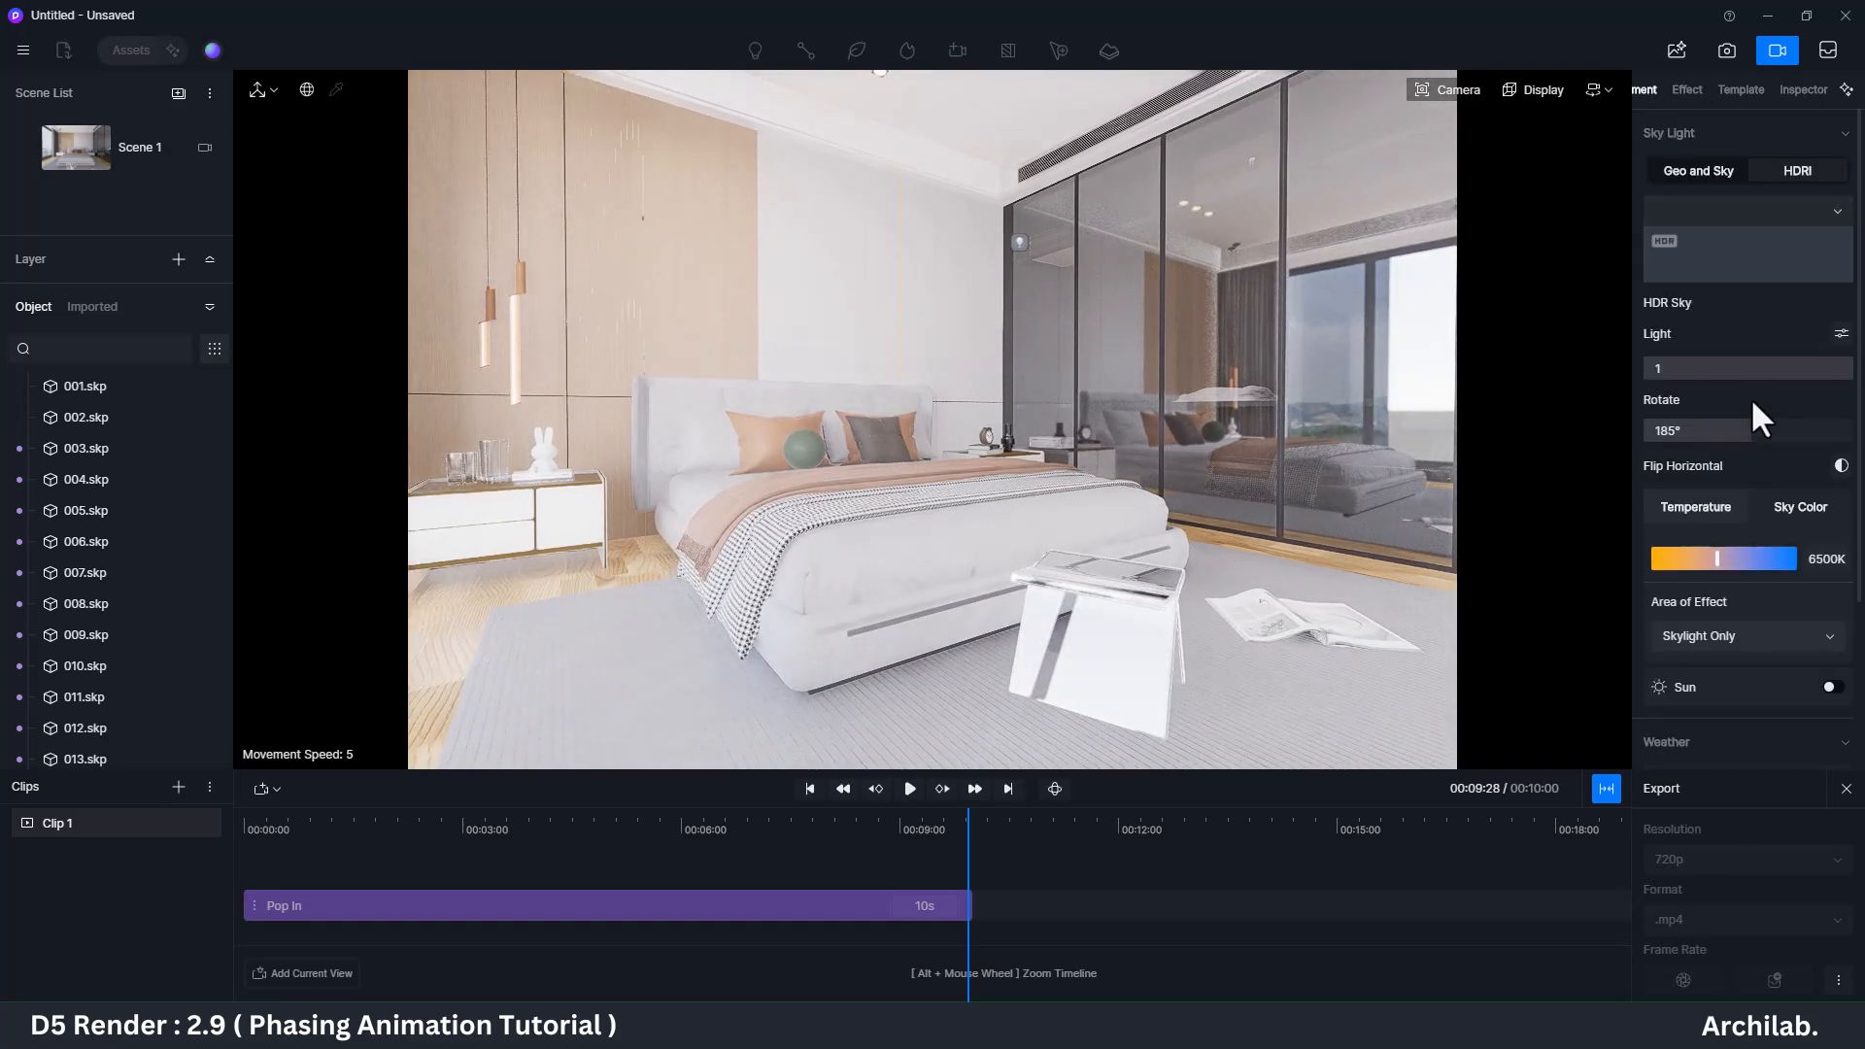
{"action": "left_click", "coordinate": [1835, 228]}
{"action": "scroll", "coordinate": [1715, 555], "scroll_direction": "down", "scroll_amount": 2}
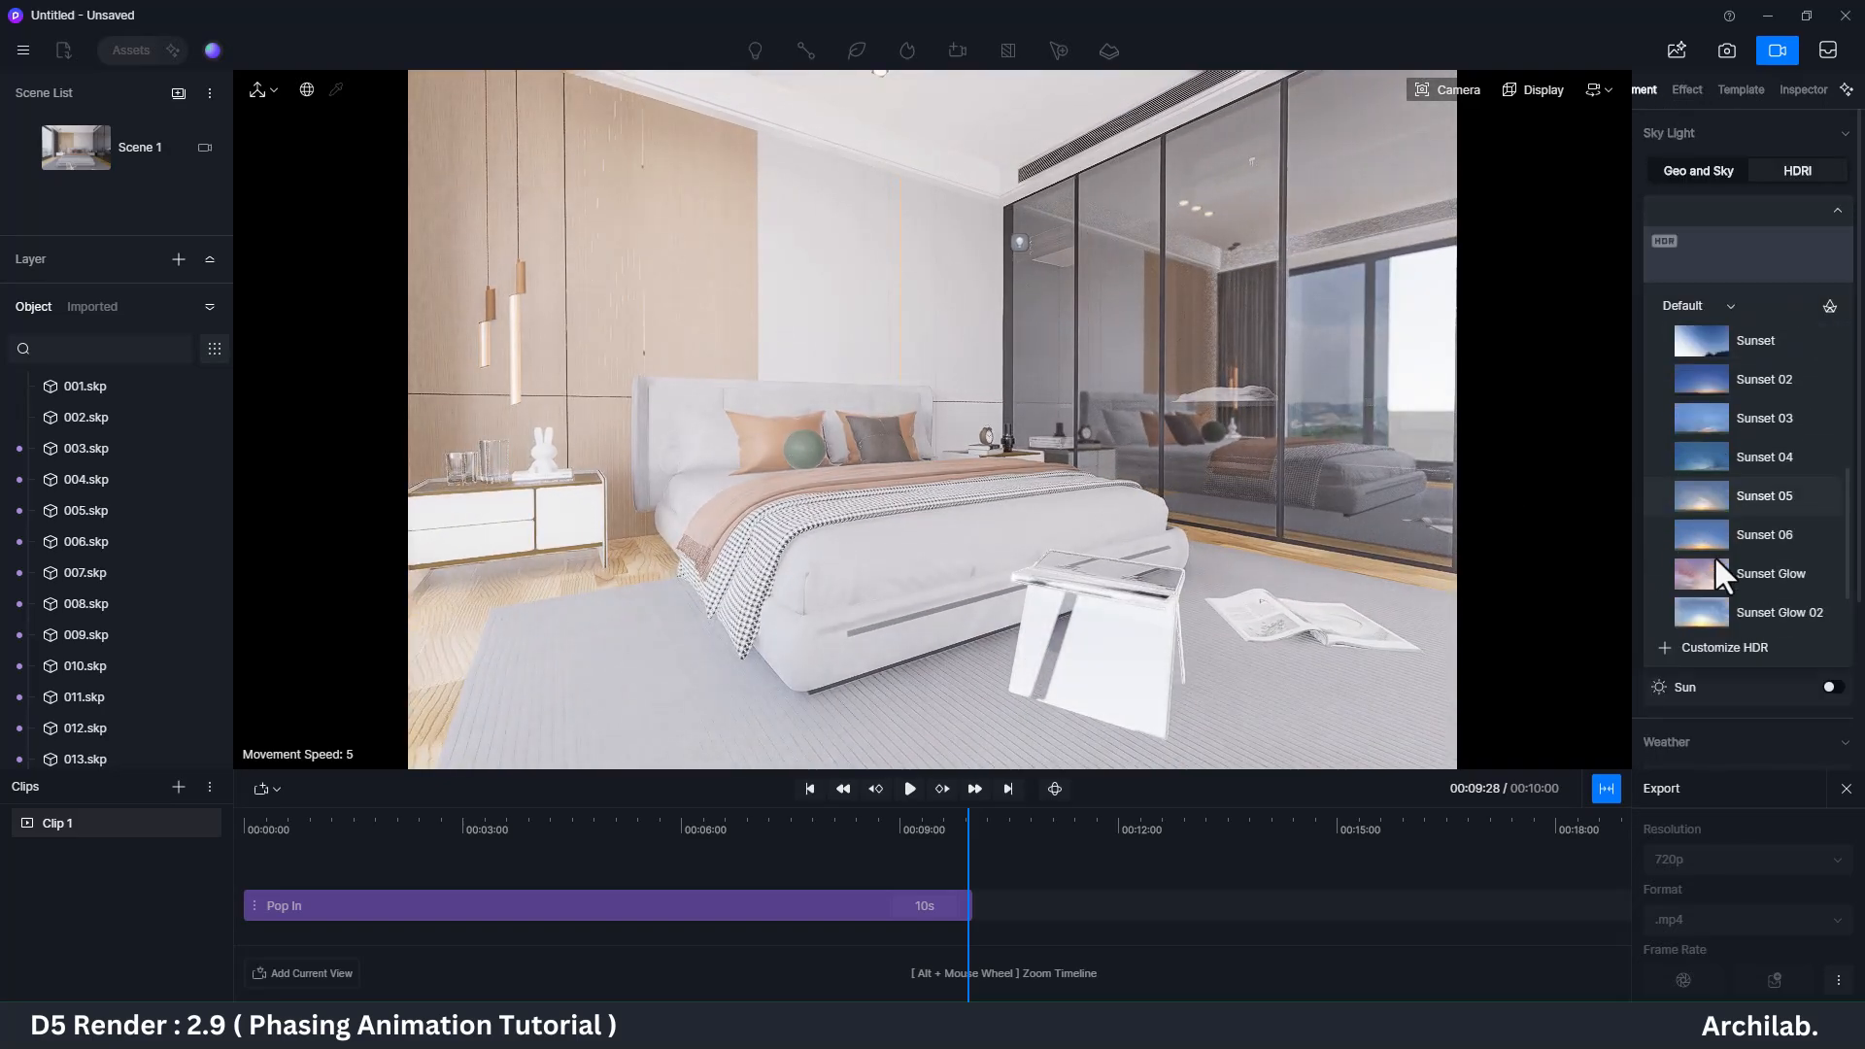
{"action": "scroll", "coordinate": [1761, 467], "scroll_direction": "down", "scroll_amount": 4}
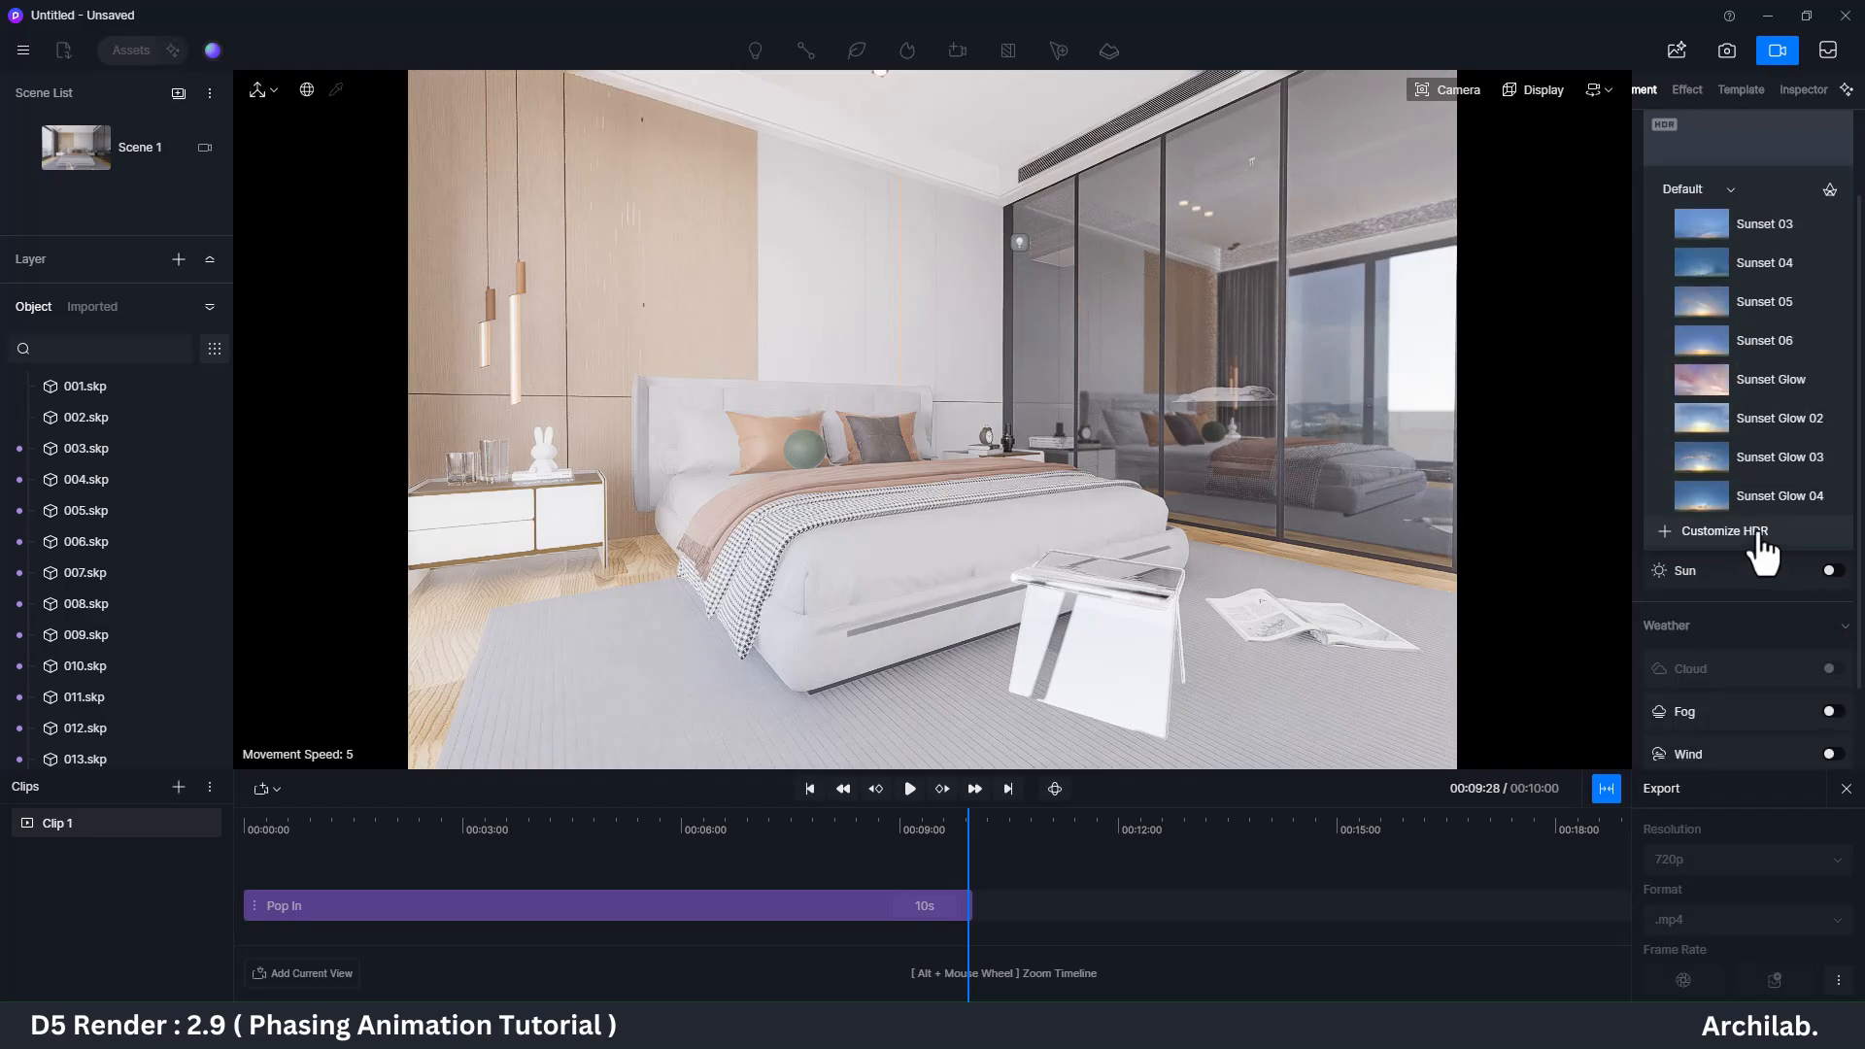
{"action": "scroll", "coordinate": [1758, 335], "scroll_direction": "up", "scroll_amount": 2}
{"action": "left_click", "coordinate": [1749, 303]}
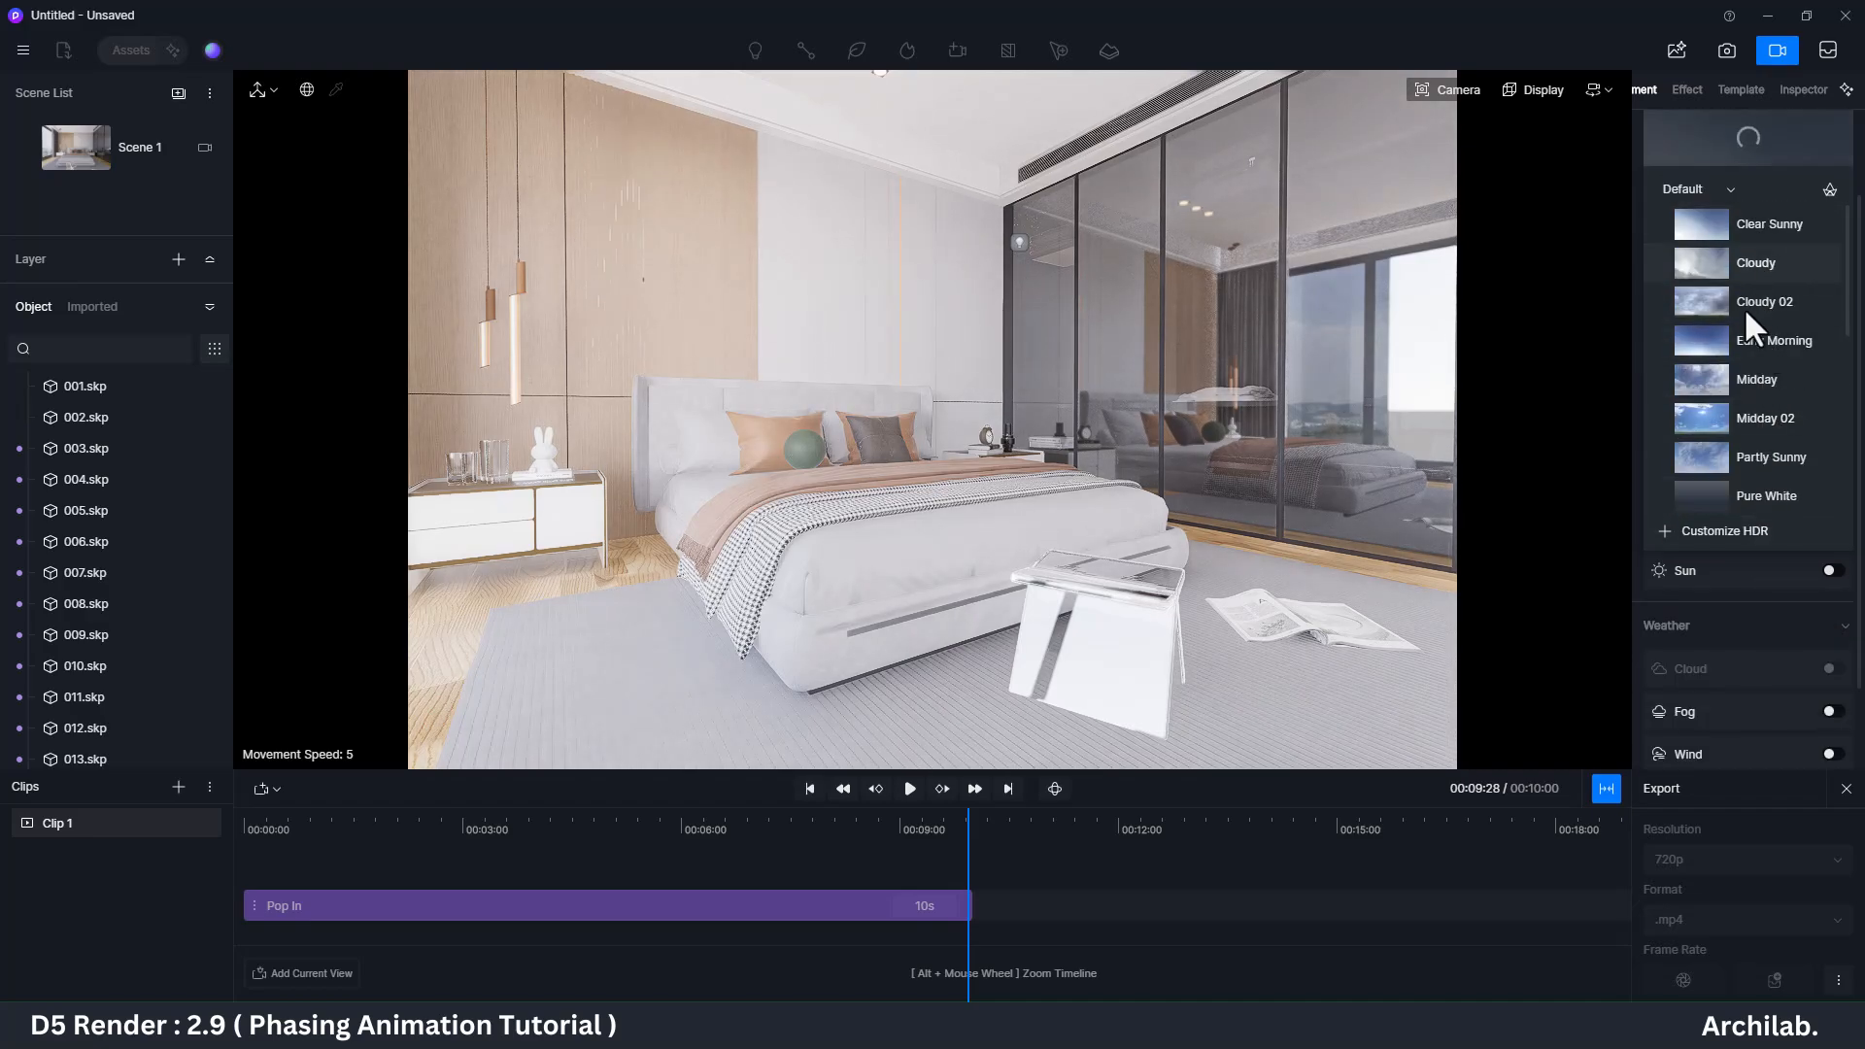
Step: Scrub through the Pop In animation and examine the bedroom under the new sky
{"action": "left_click", "coordinate": [265, 832]}
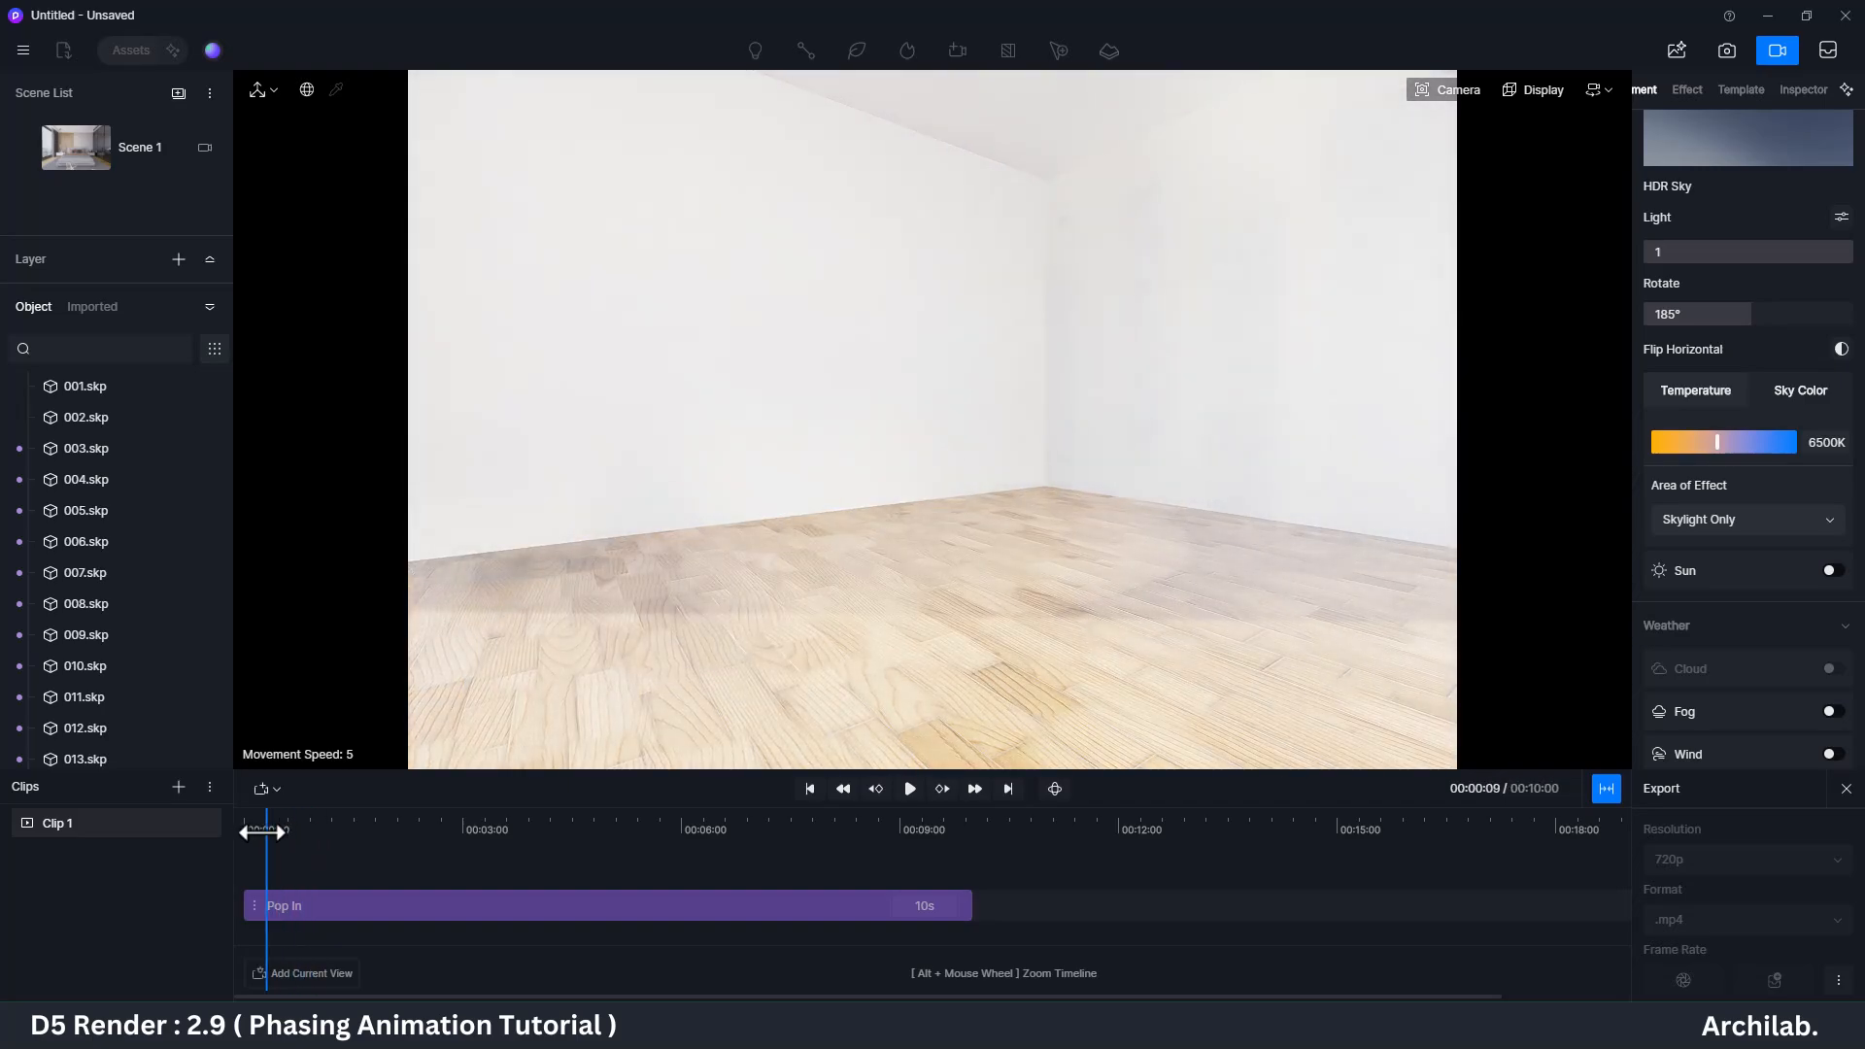
{"action": "left_click_drag", "start_coordinate": [402, 831], "coordinate": [981, 855]}
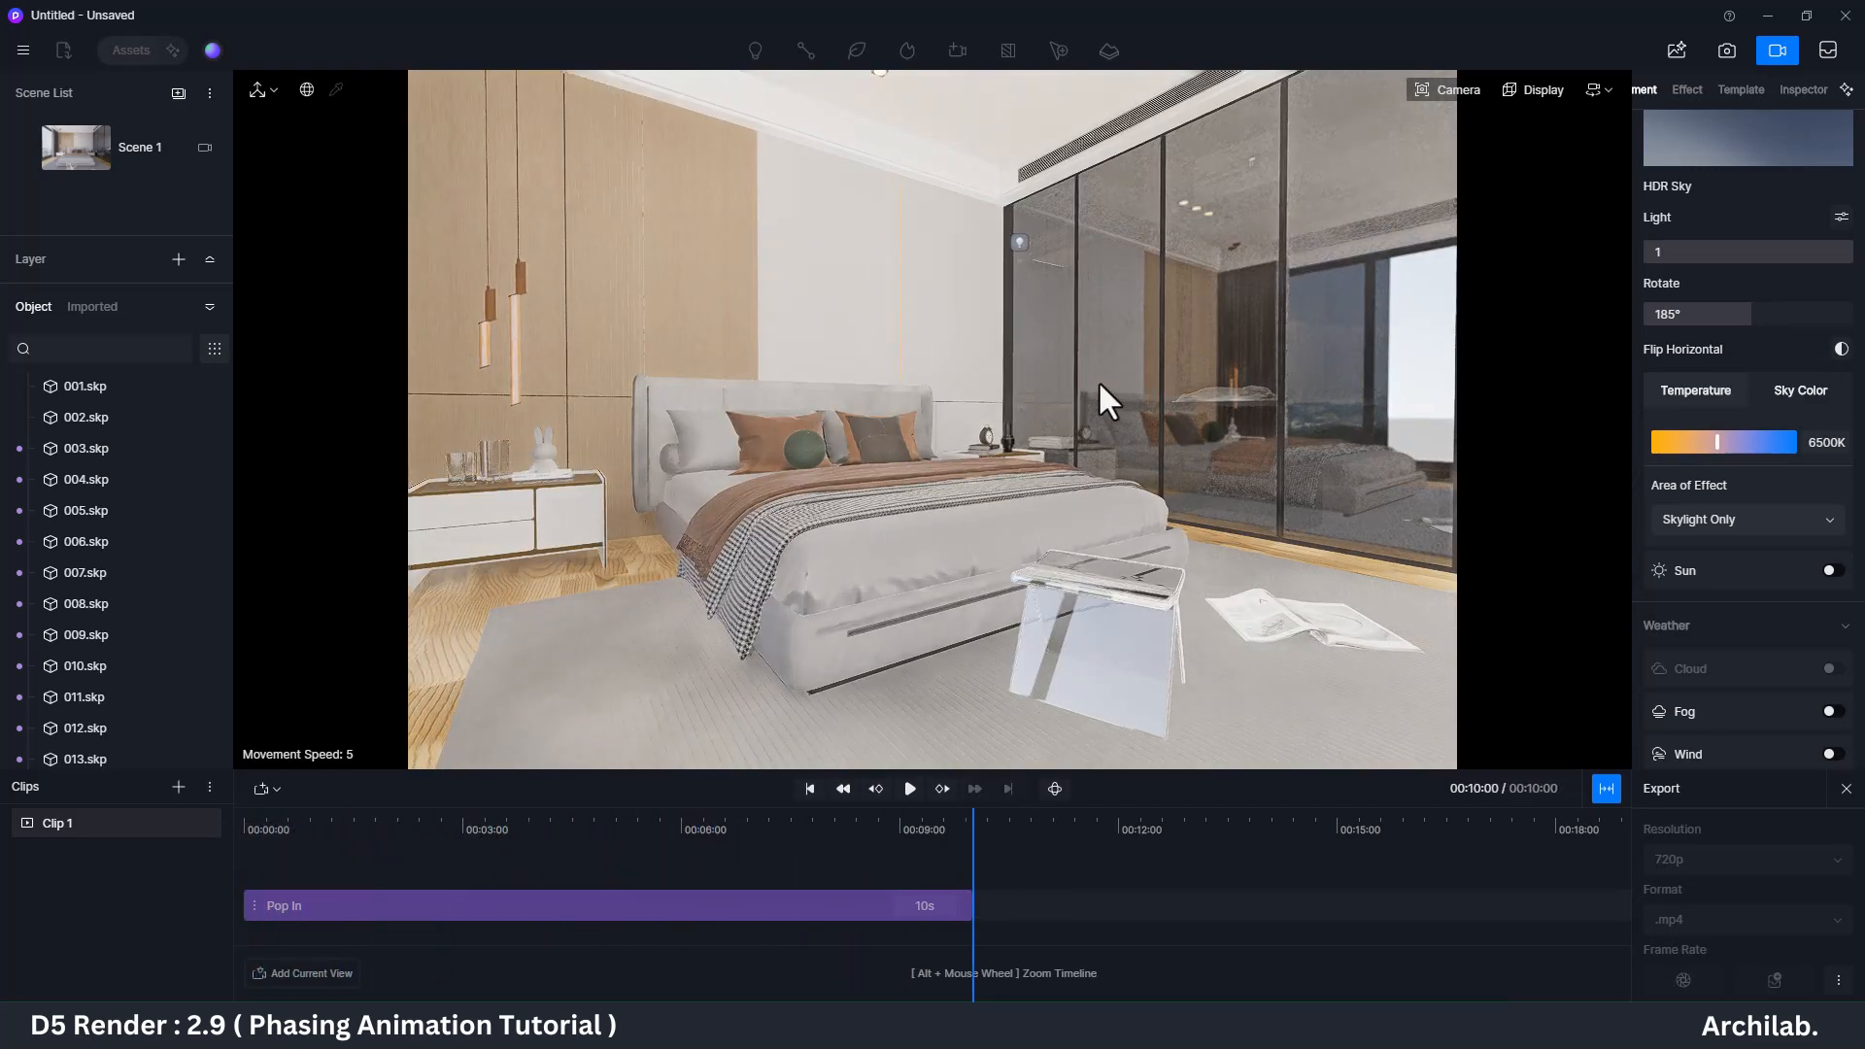
{"action": "right_click_drag", "start_coordinate": [1098, 381], "coordinate": [1020, 374]}
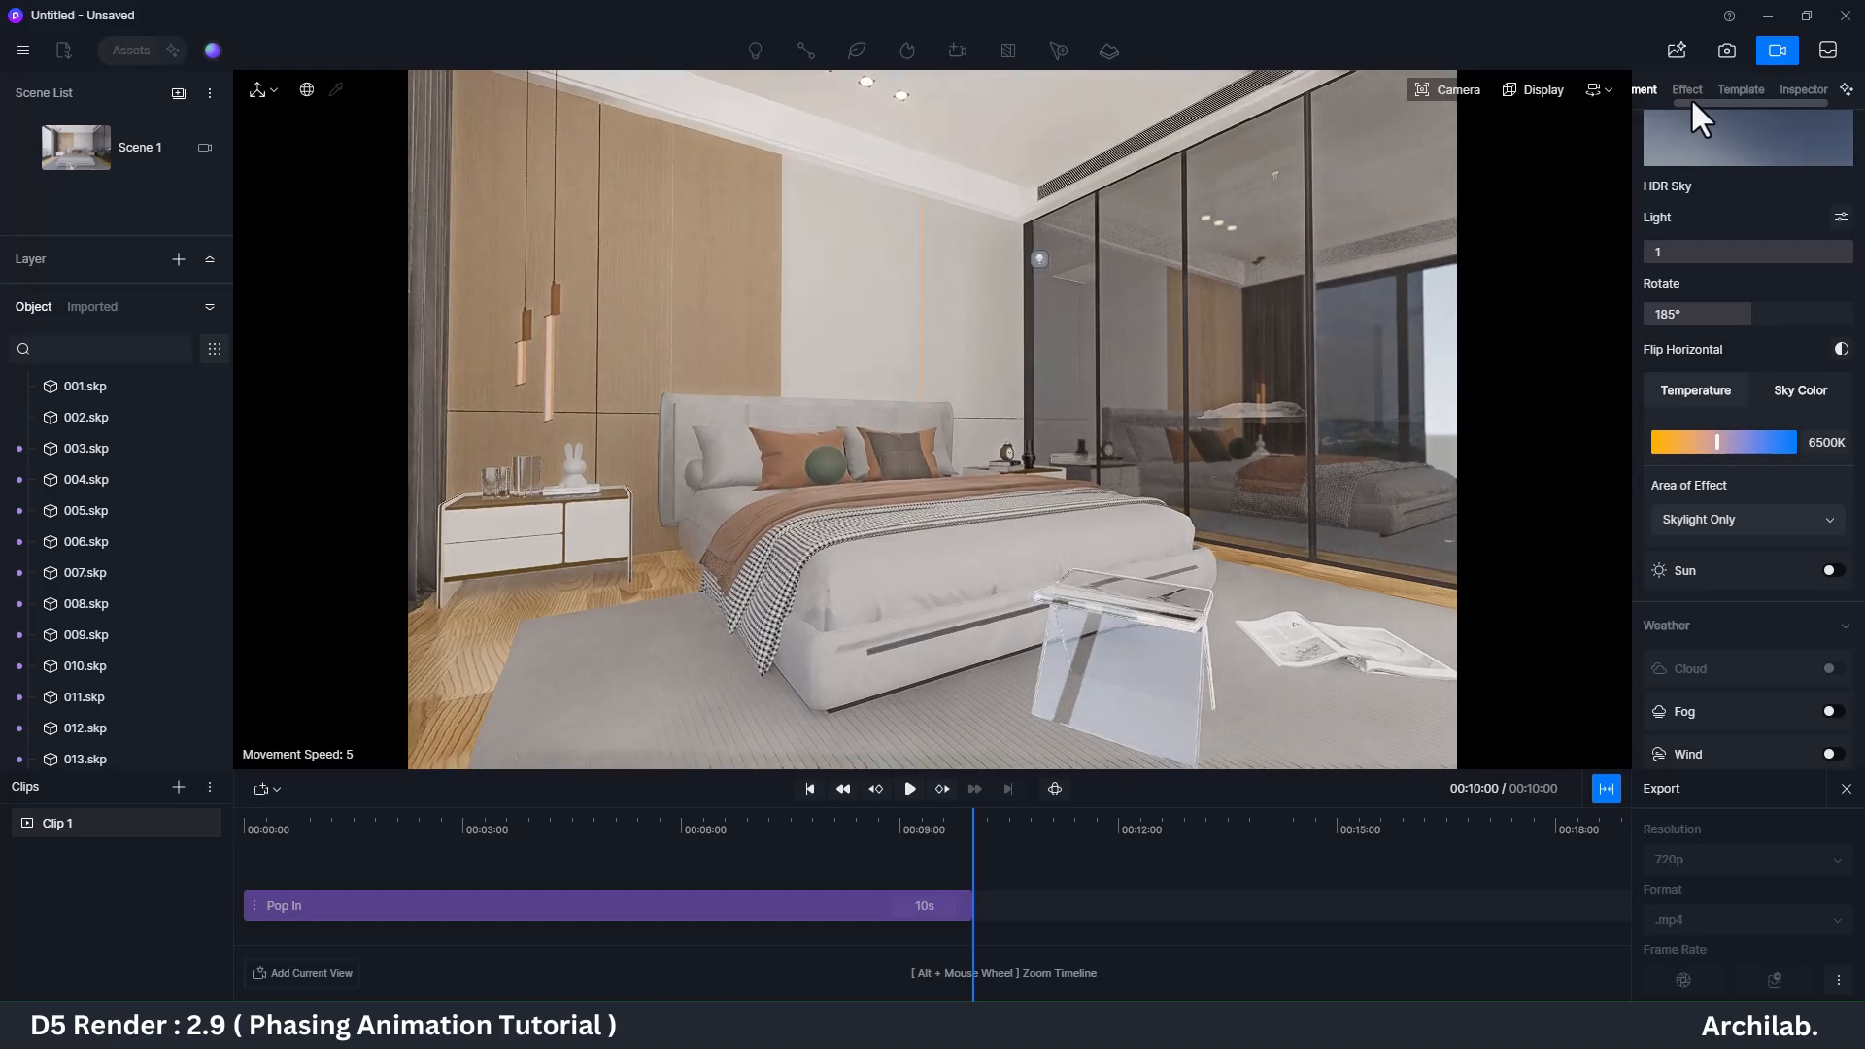
{"action": "left_click_drag", "start_coordinate": [636, 835], "coordinate": [807, 871]}
Step: Set the sky light's temperature to 4650K and rotate the HDR sky
{"action": "scroll", "coordinate": [1797, 660], "scroll_direction": "down", "scroll_amount": 1}
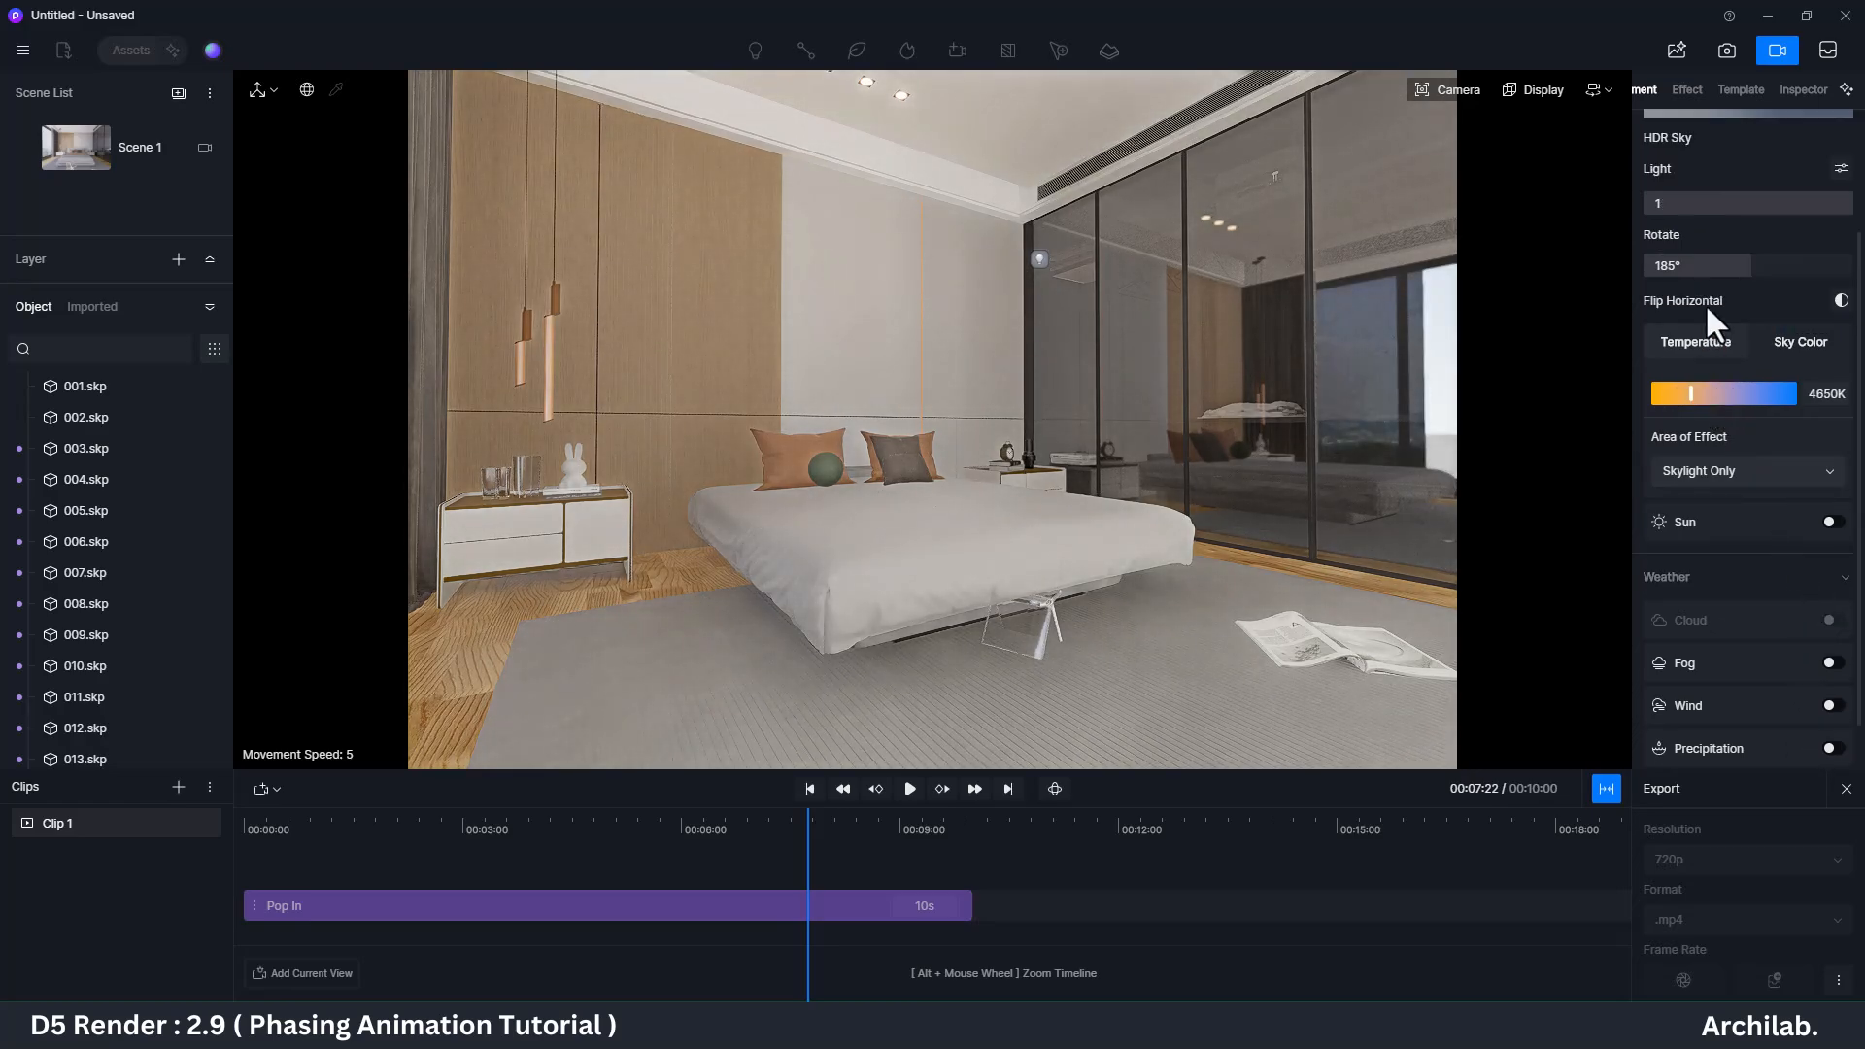
{"action": "scroll", "coordinate": [1706, 320], "scroll_direction": "up", "scroll_amount": 3}
{"action": "left_click_drag", "start_coordinate": [1754, 432], "coordinate": [1836, 431]}
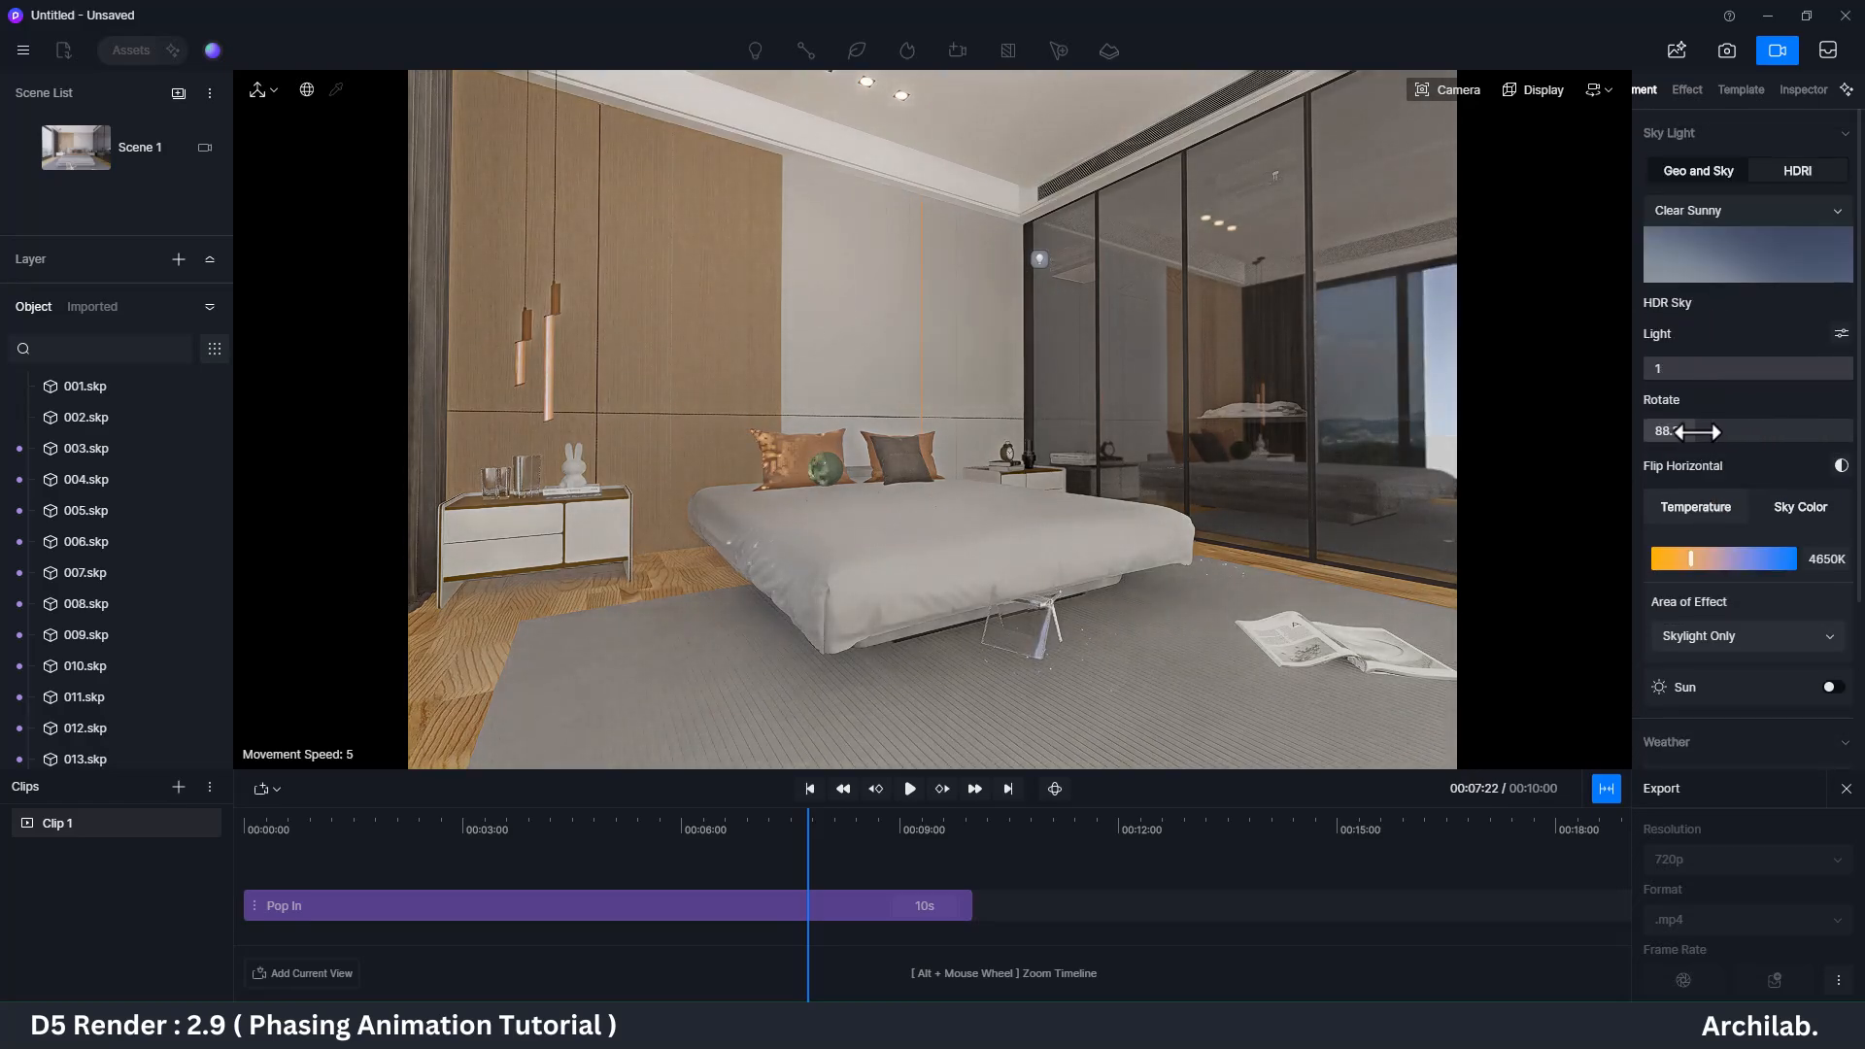
Step: Enable auto exposure and set both local exposures and Contrast to 0, Highlight to 0.7 and Shadow to 0.59
{"action": "left_click", "coordinate": [1690, 93]}
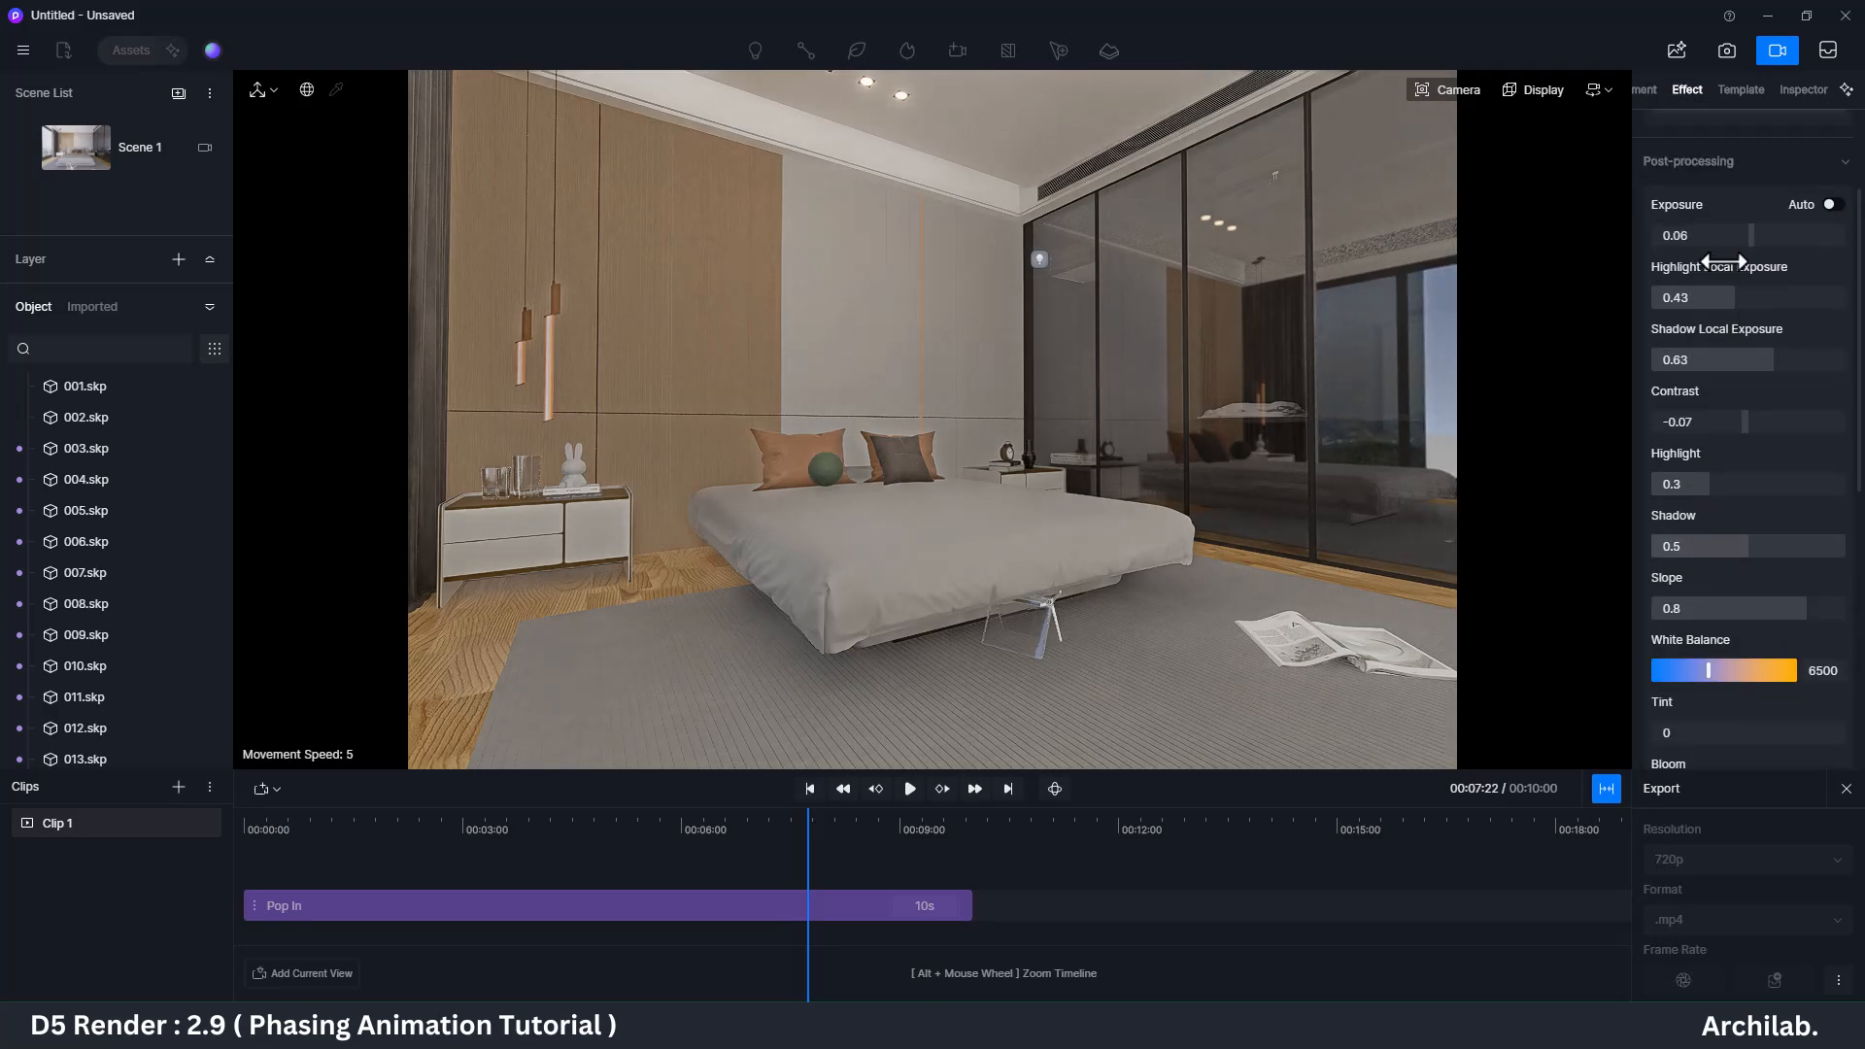
{"action": "left_click", "coordinate": [1833, 380]}
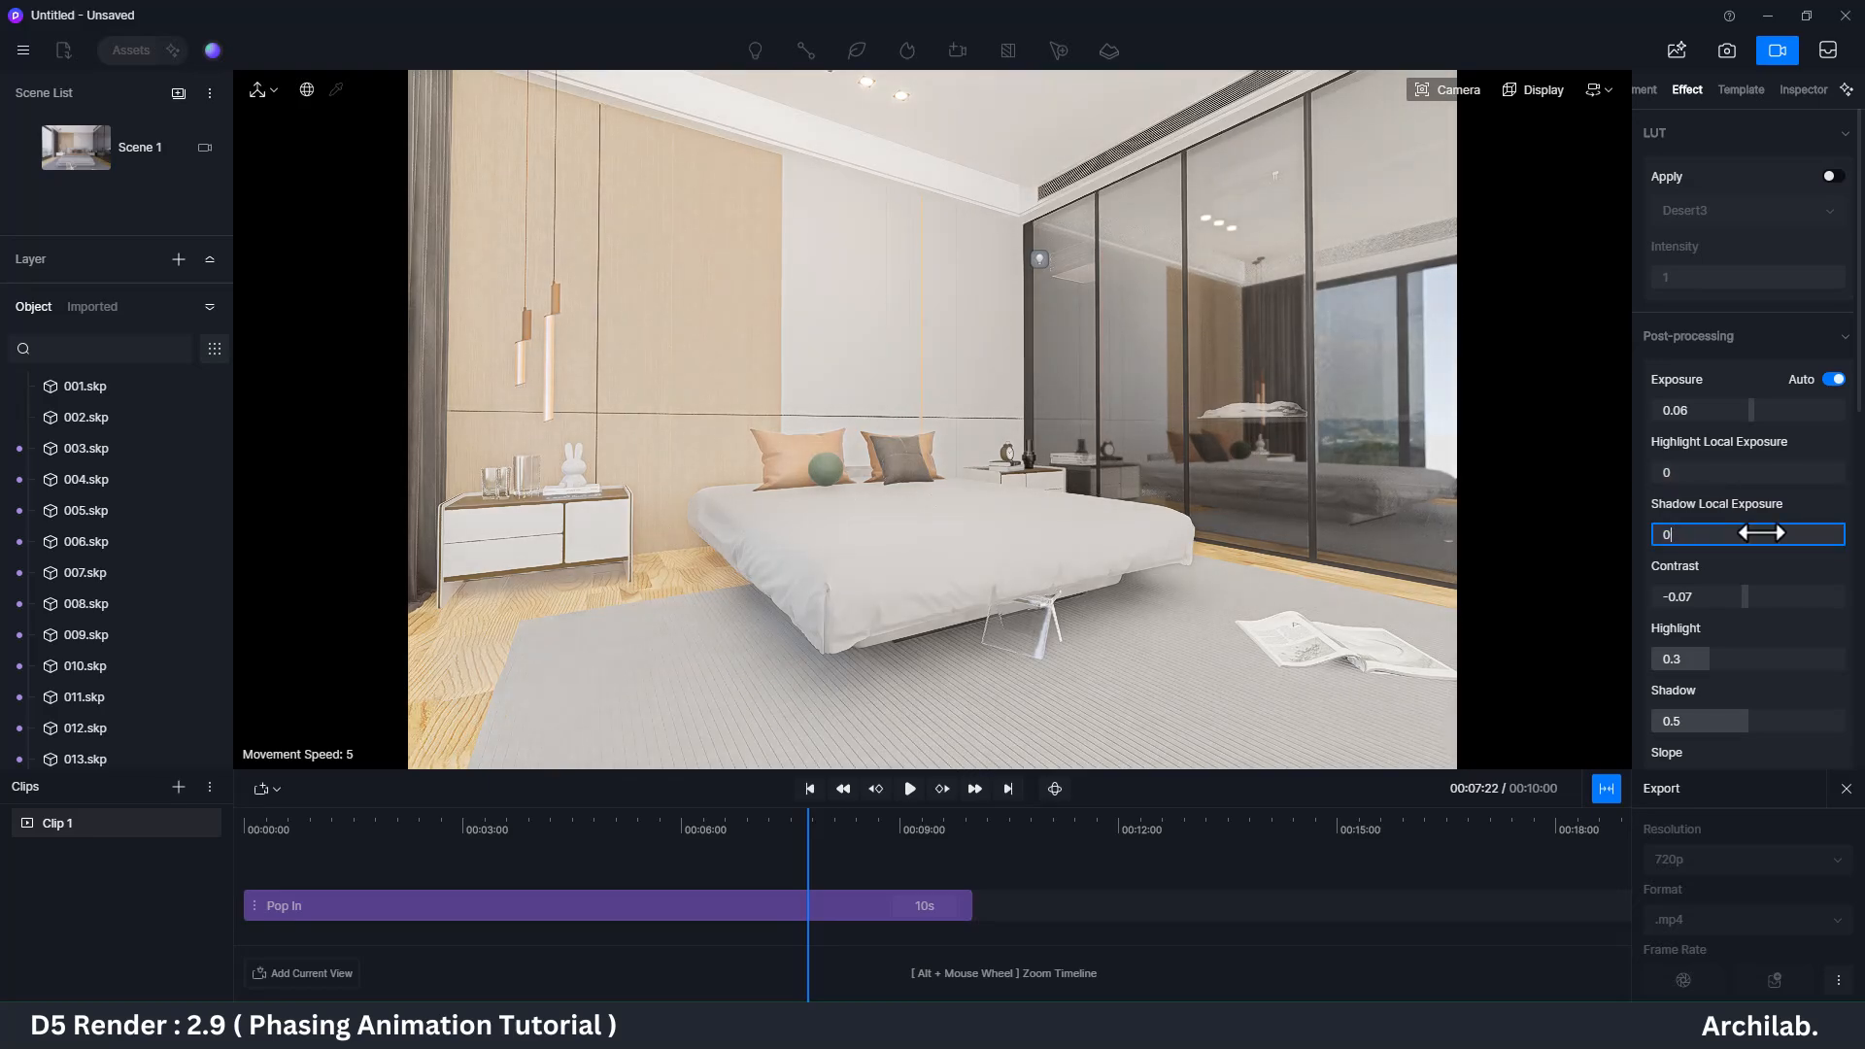
{"action": "key", "text": "Return"}
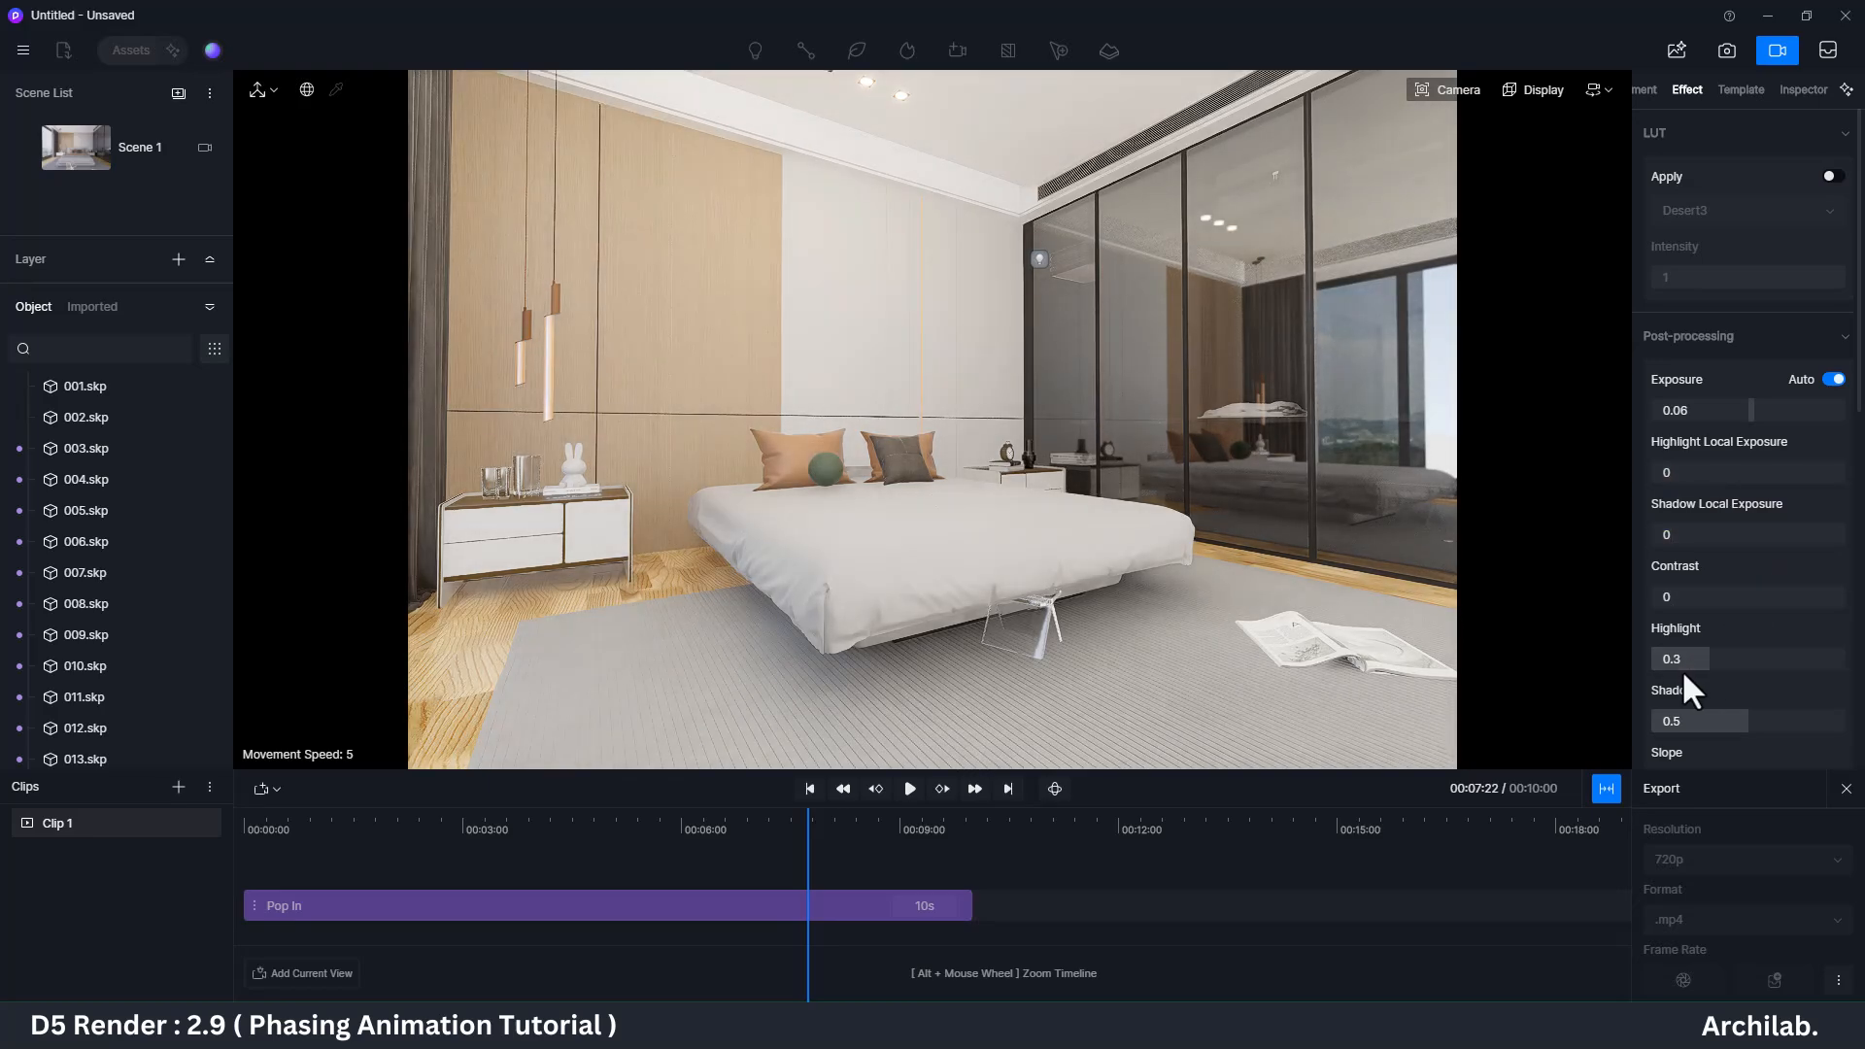
{"action": "left_click_drag", "start_coordinate": [1651, 659], "coordinate": [1765, 721]}
Step: Return the animation to its start, switch to the camera timeline and add the empty room's current view as the shot's first view
{"action": "left_click_drag", "start_coordinate": [806, 837], "coordinate": [213, 878]}
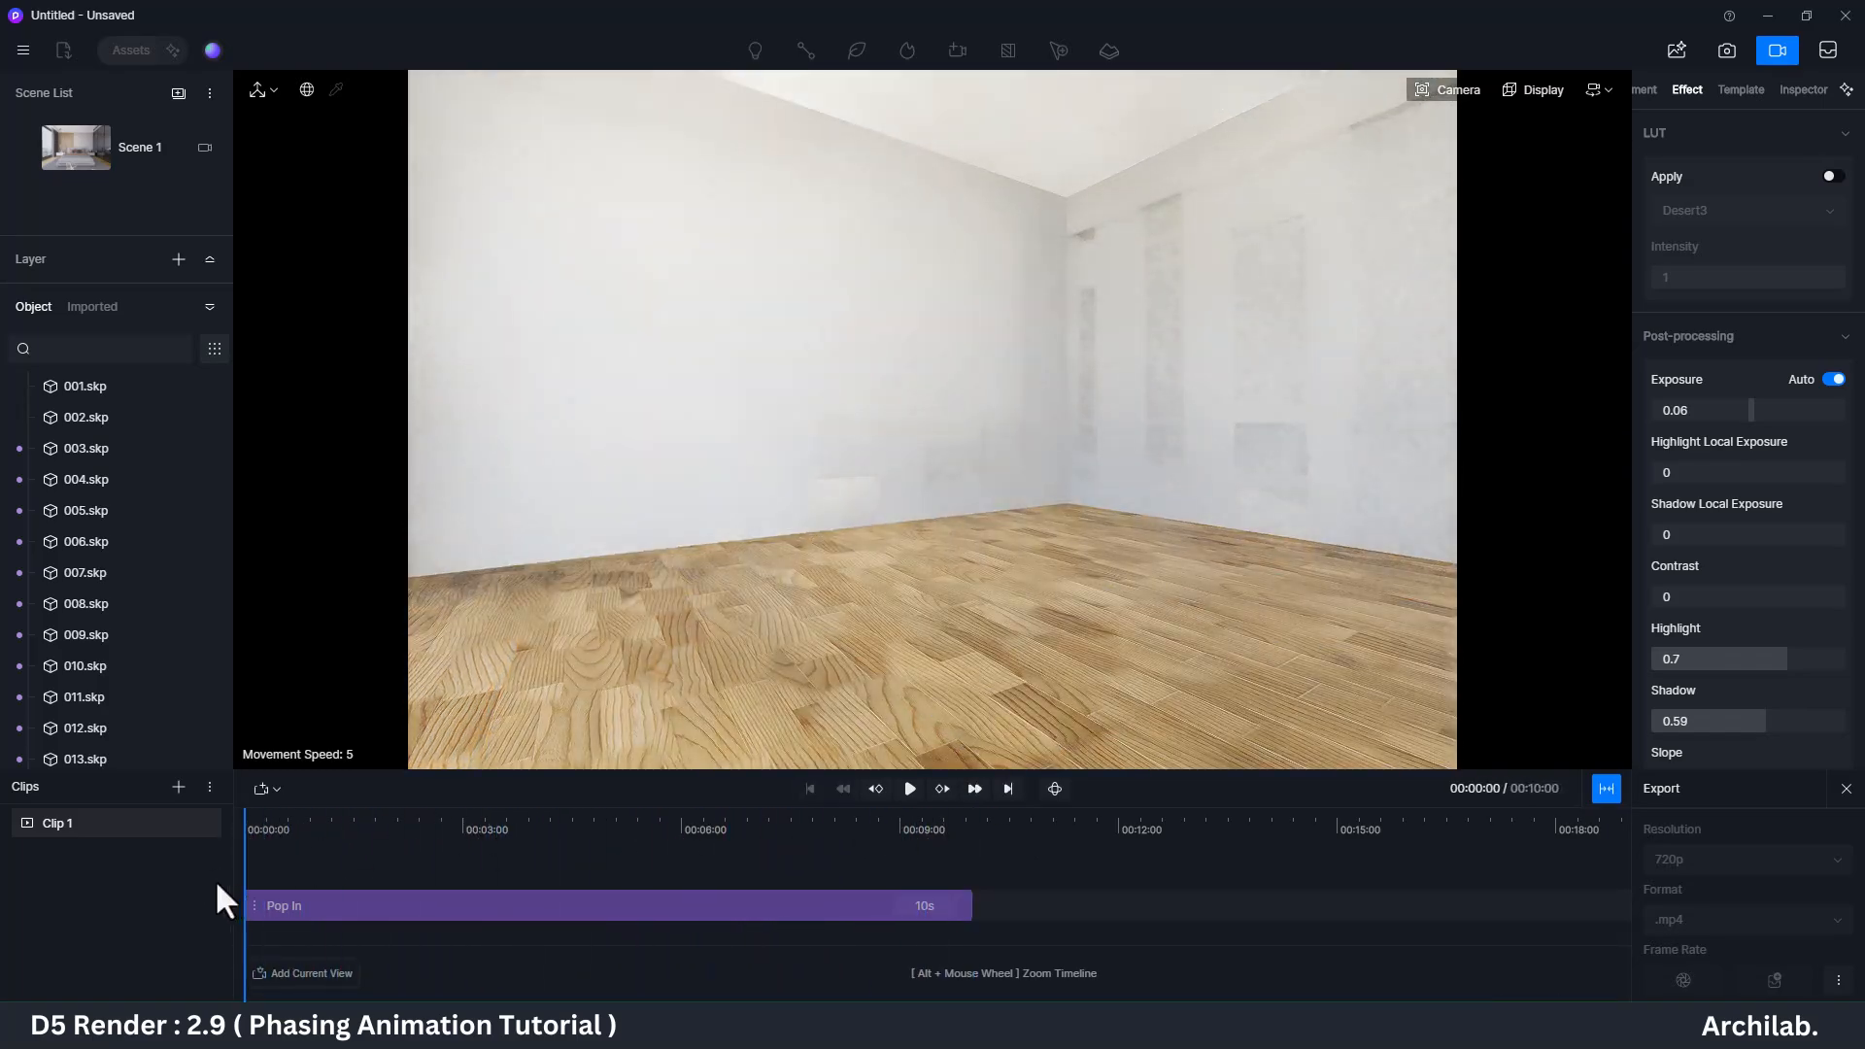
{"action": "left_click", "coordinate": [1608, 795]}
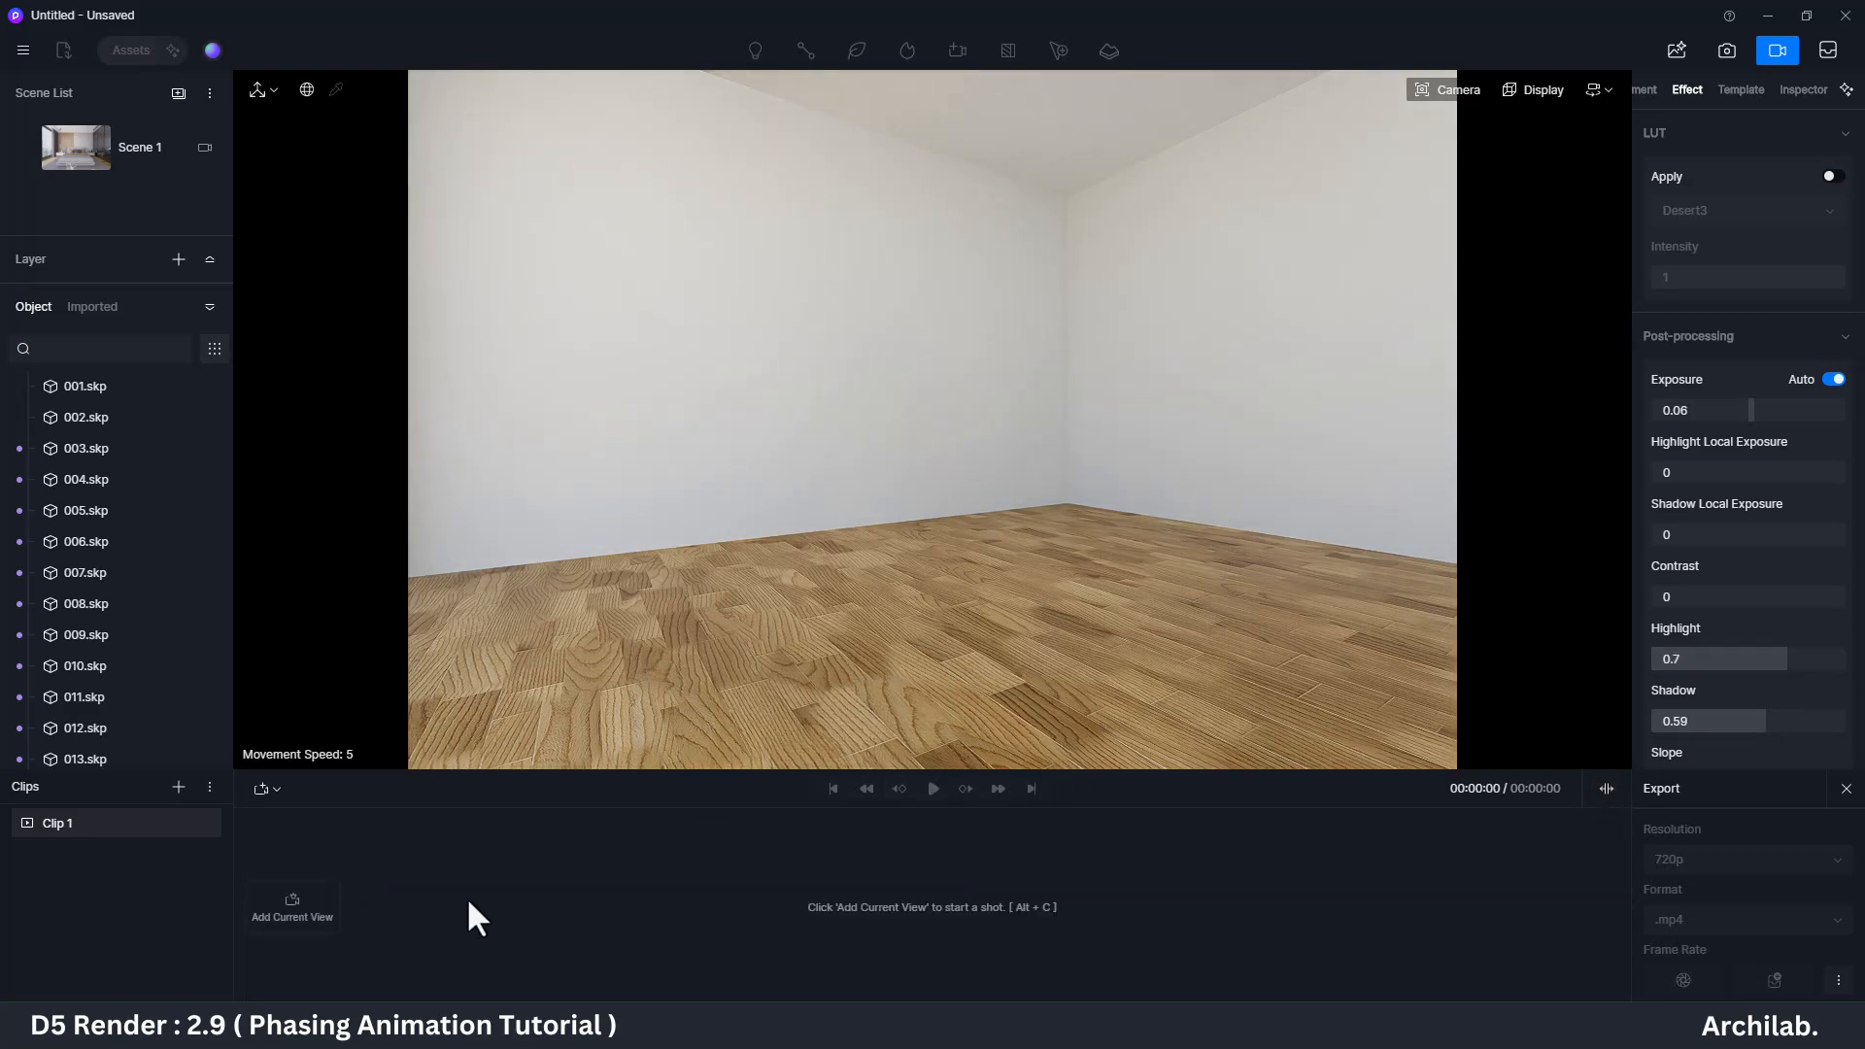
{"action": "left_click", "coordinate": [277, 927]}
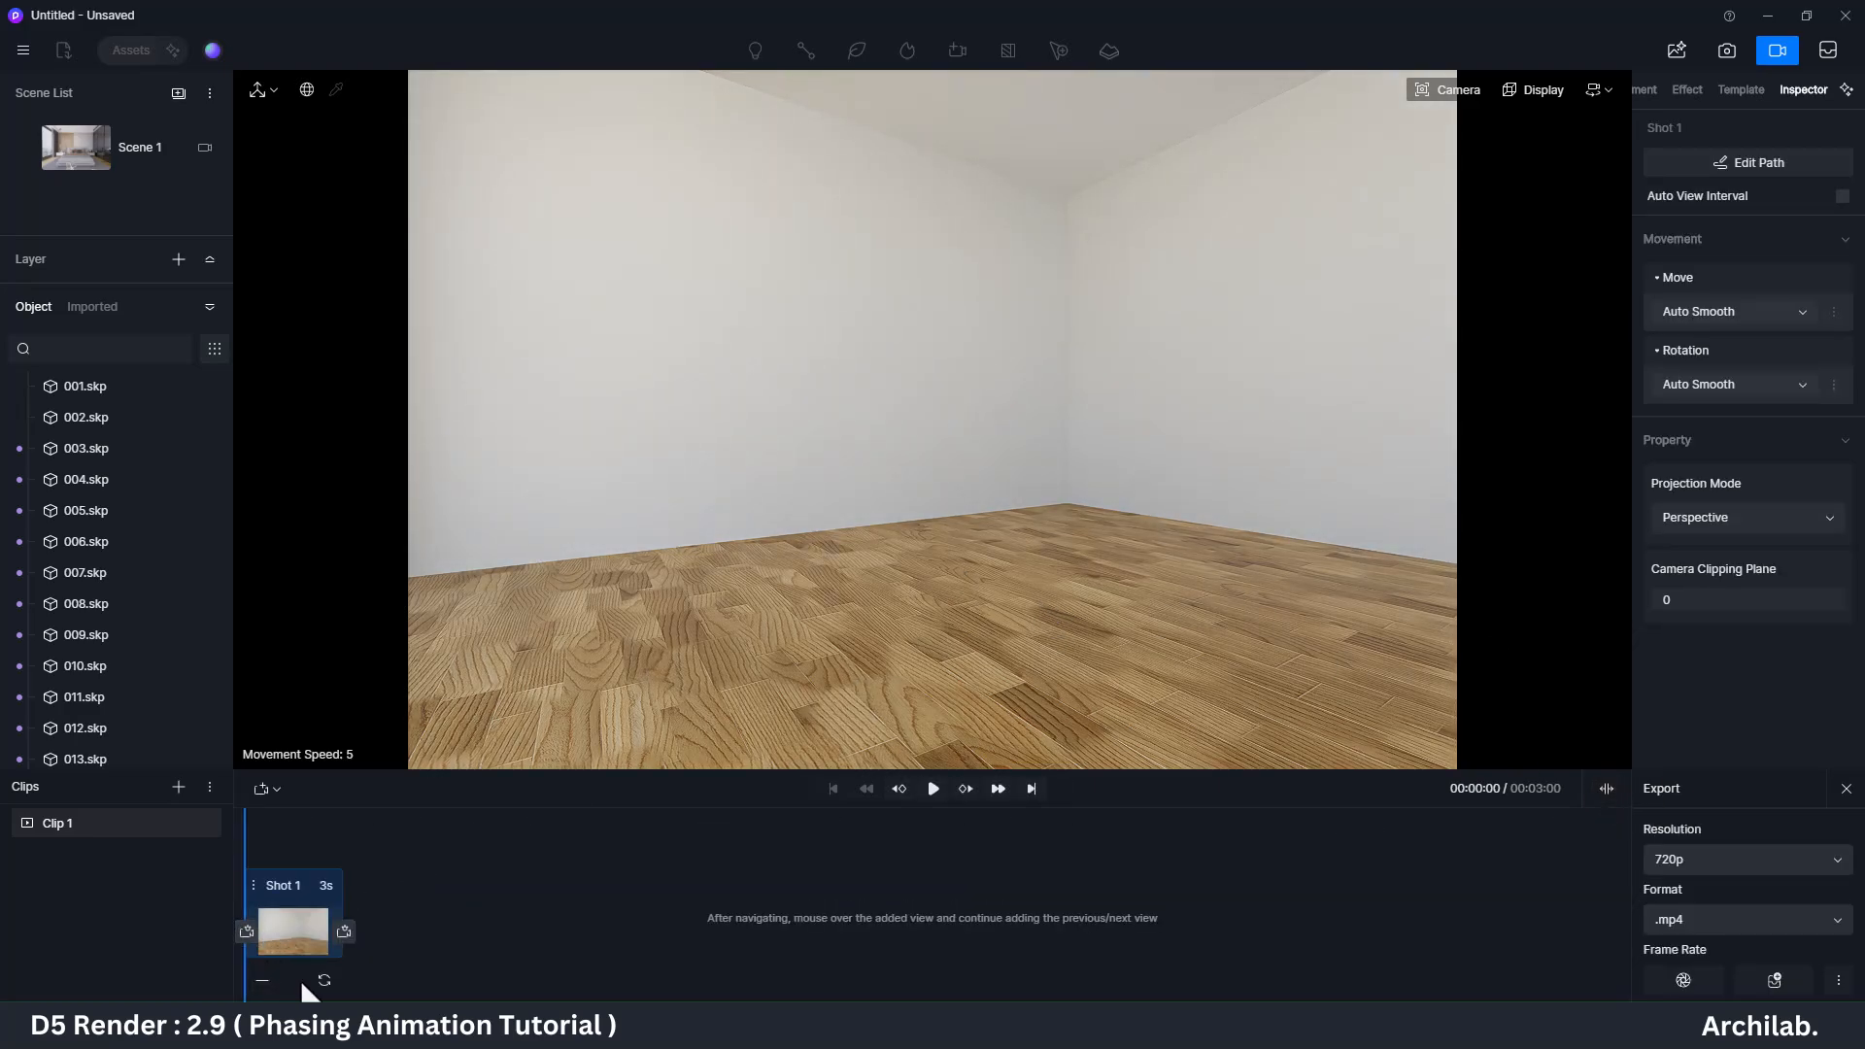
Step: Frame the back wall head-on in two-point perspective, add it as the shot's second view and set its time to 5 s
{"action": "right_click_drag", "start_coordinate": [1007, 621], "coordinate": [1287, 556]}
{"action": "left_click", "coordinate": [1455, 90]}
{"action": "left_click", "coordinate": [1457, 513]}
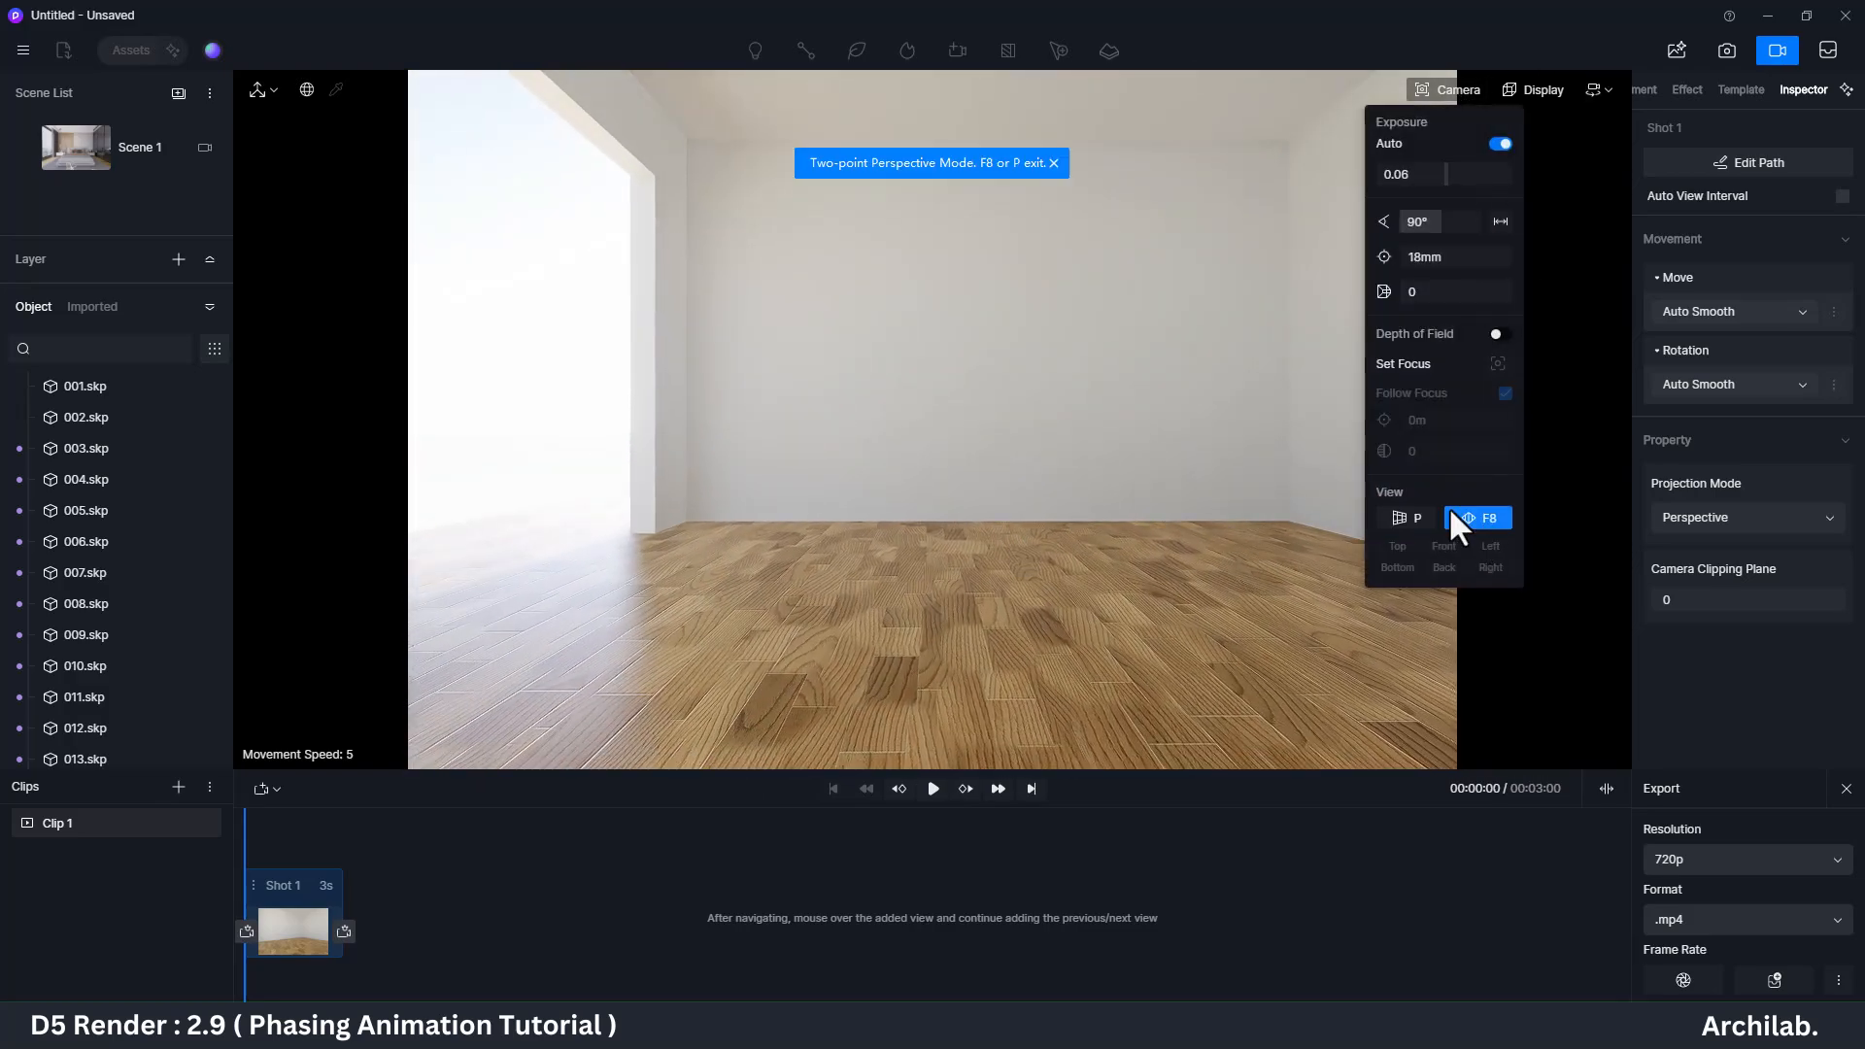
{"action": "left_click", "coordinate": [1034, 332]}
{"action": "key", "text": "e"}
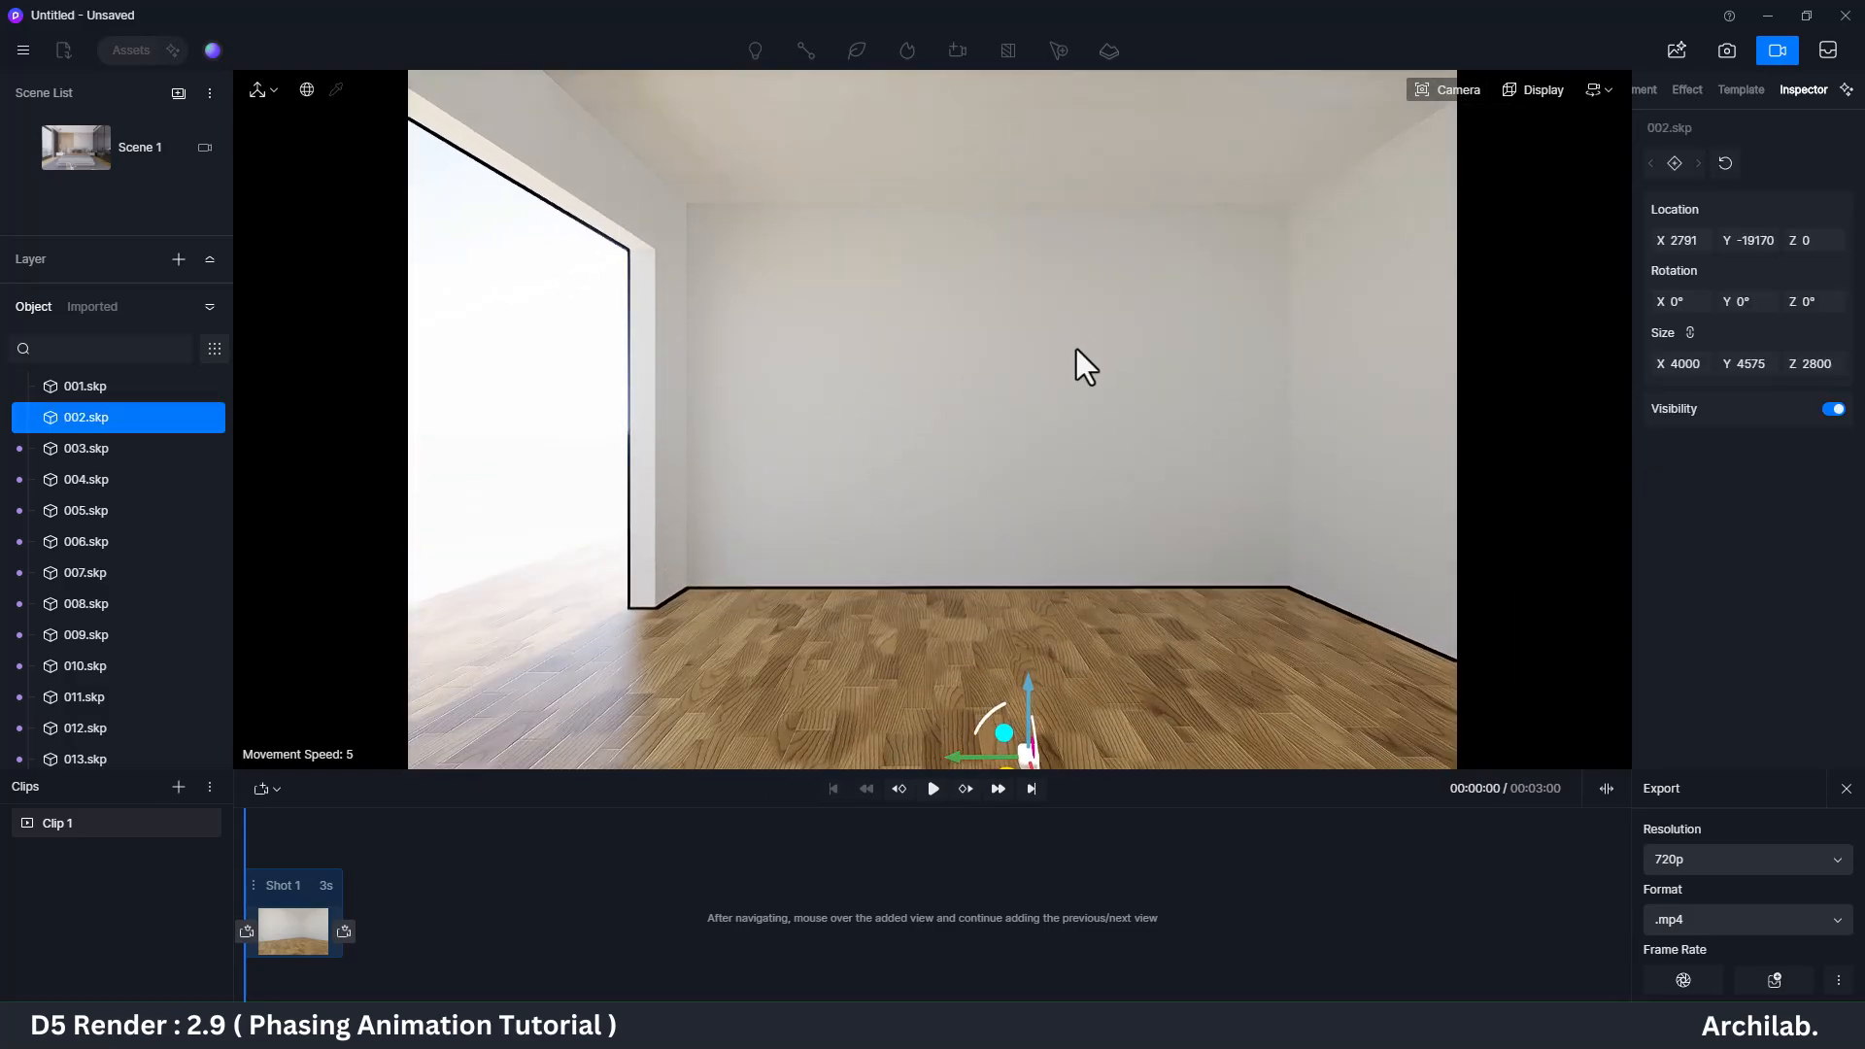
{"action": "key", "text": "q"}
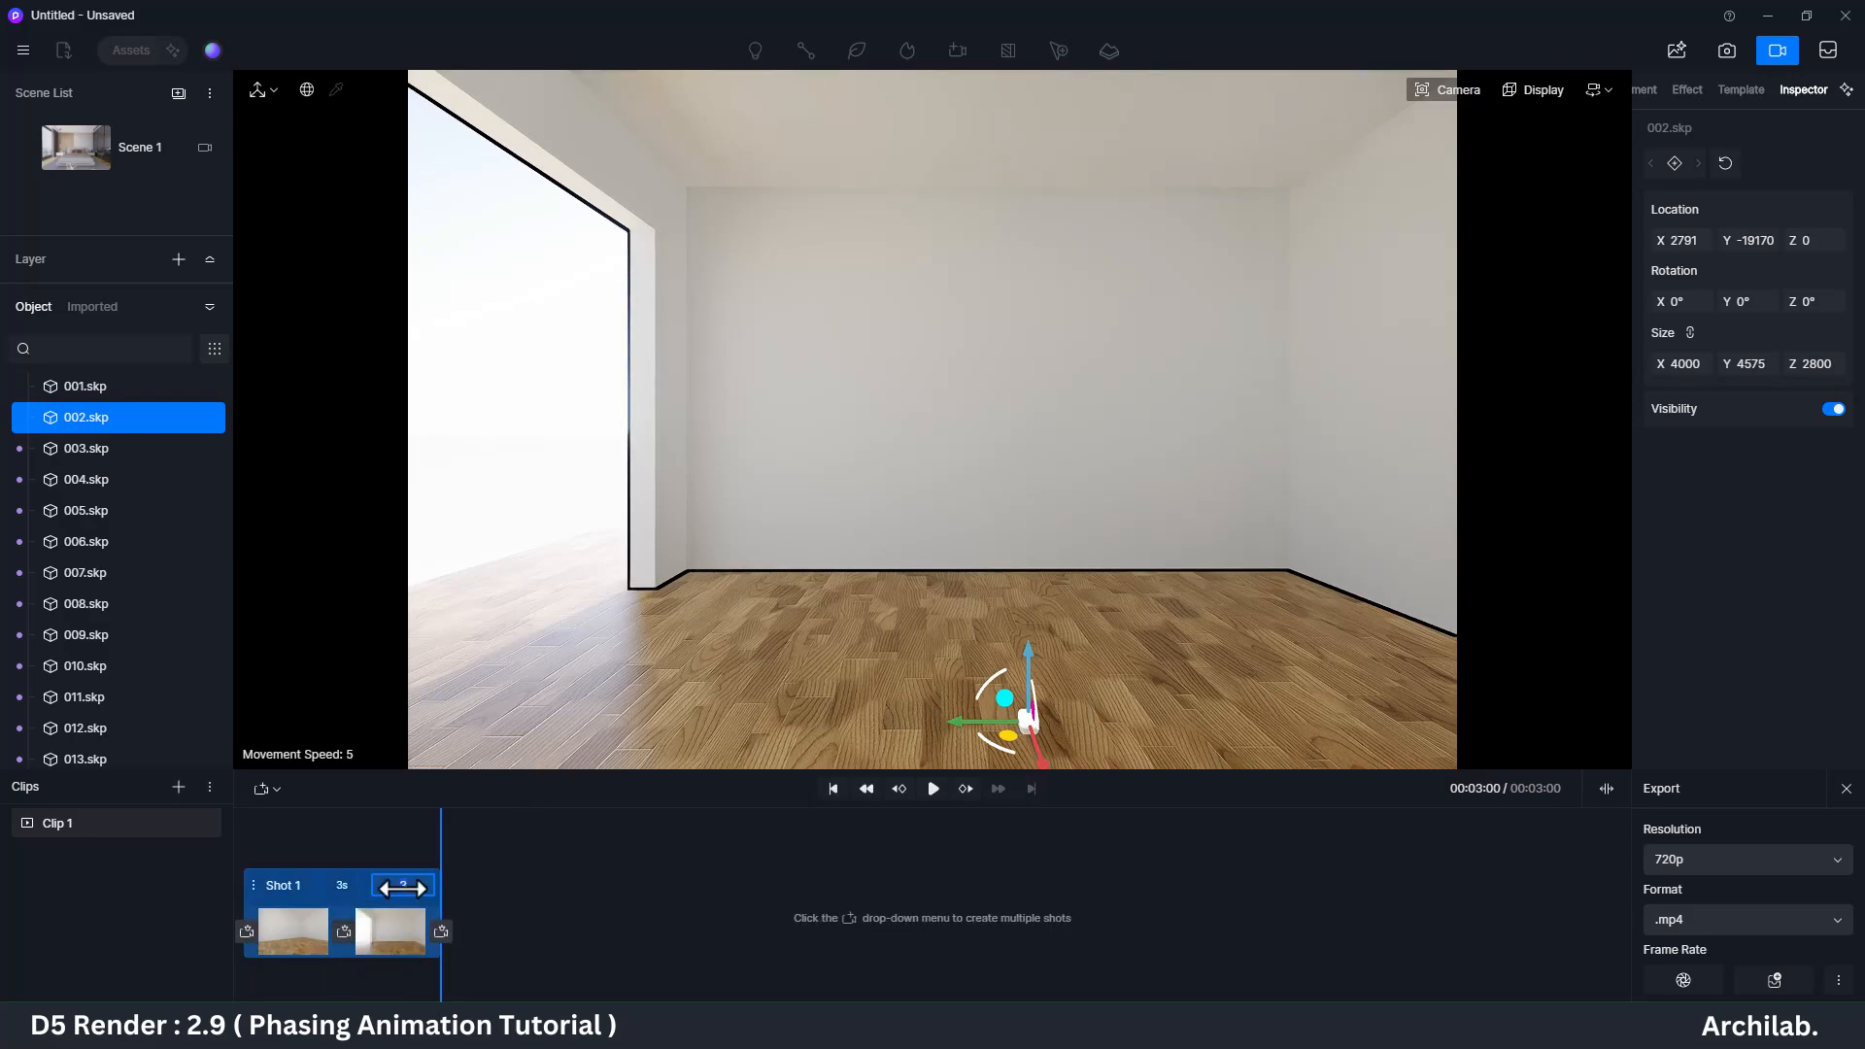
{"action": "left_click", "coordinate": [403, 888]}
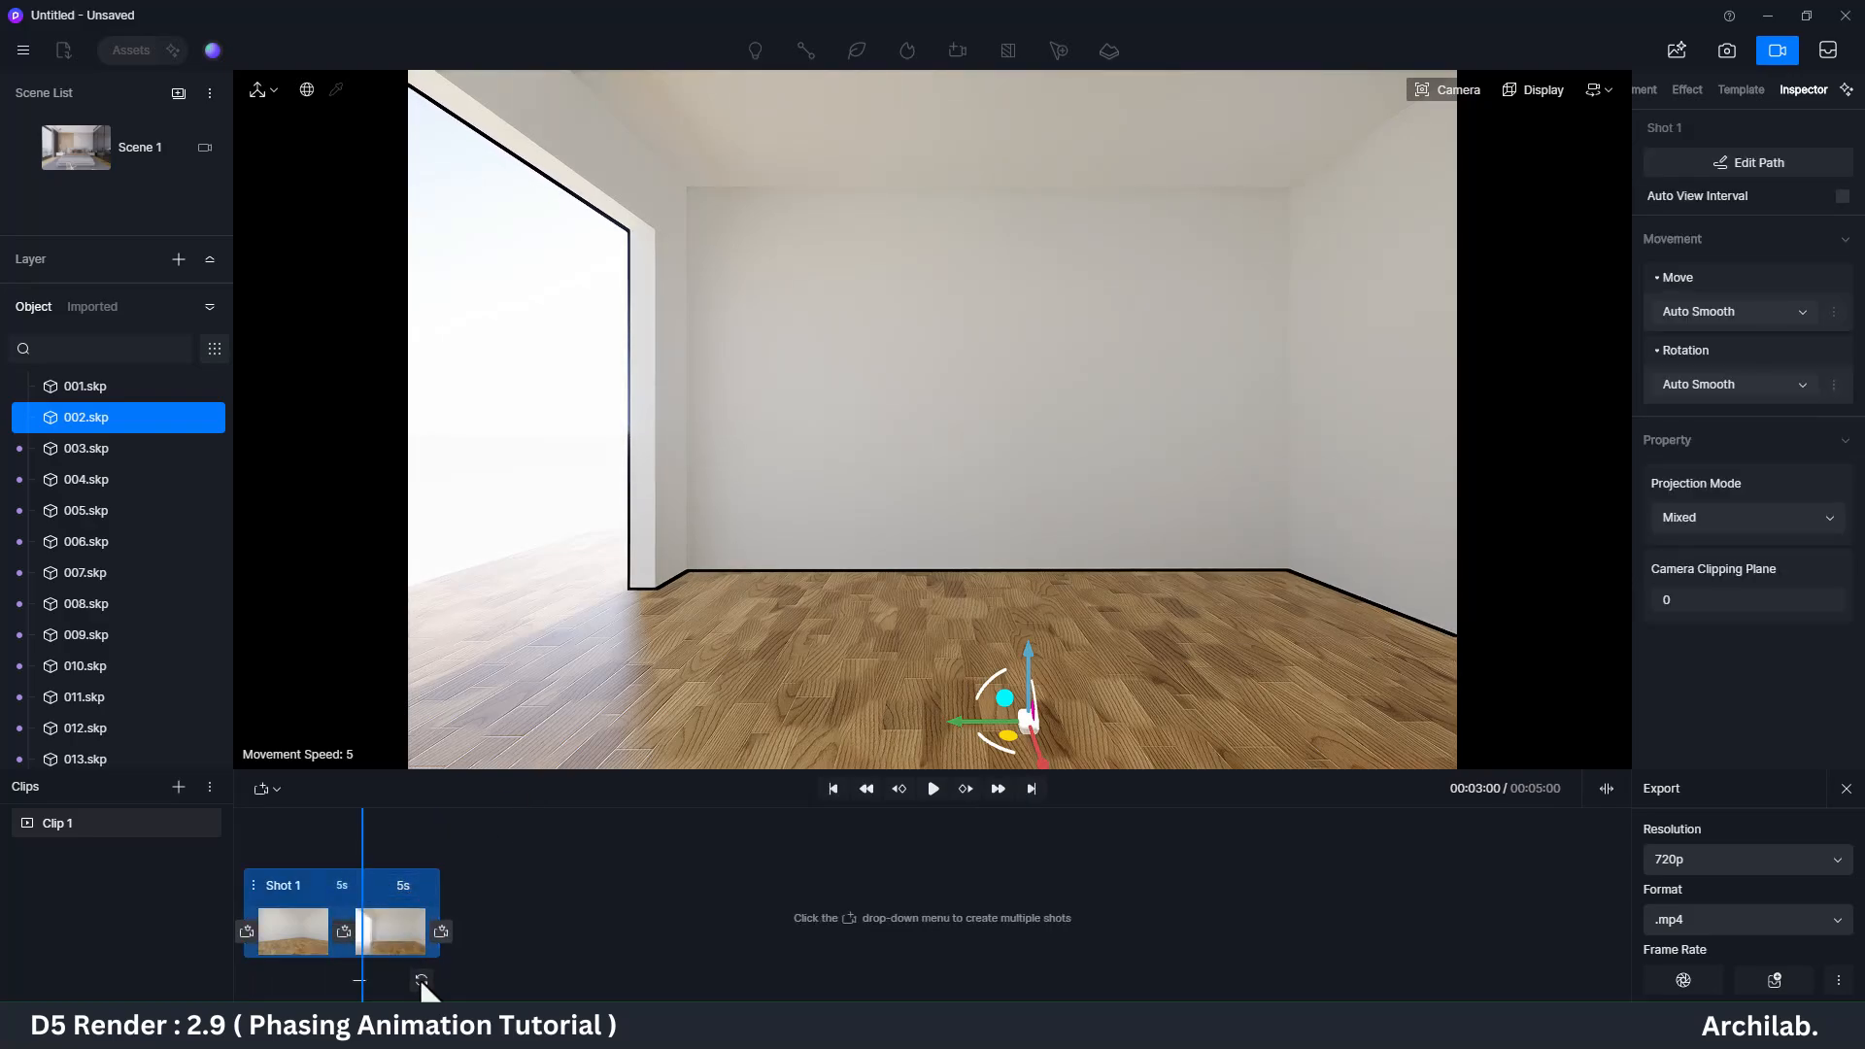
Step: Turn the camera to an angled view of the back wall and window opening and add it as the third view at 10 s
{"action": "key", "text": "d"}
{"action": "right_click_drag", "start_coordinate": [1026, 563], "coordinate": [826, 563]}
{"action": "key", "text": "d"}
{"action": "left_click", "coordinate": [445, 930]}
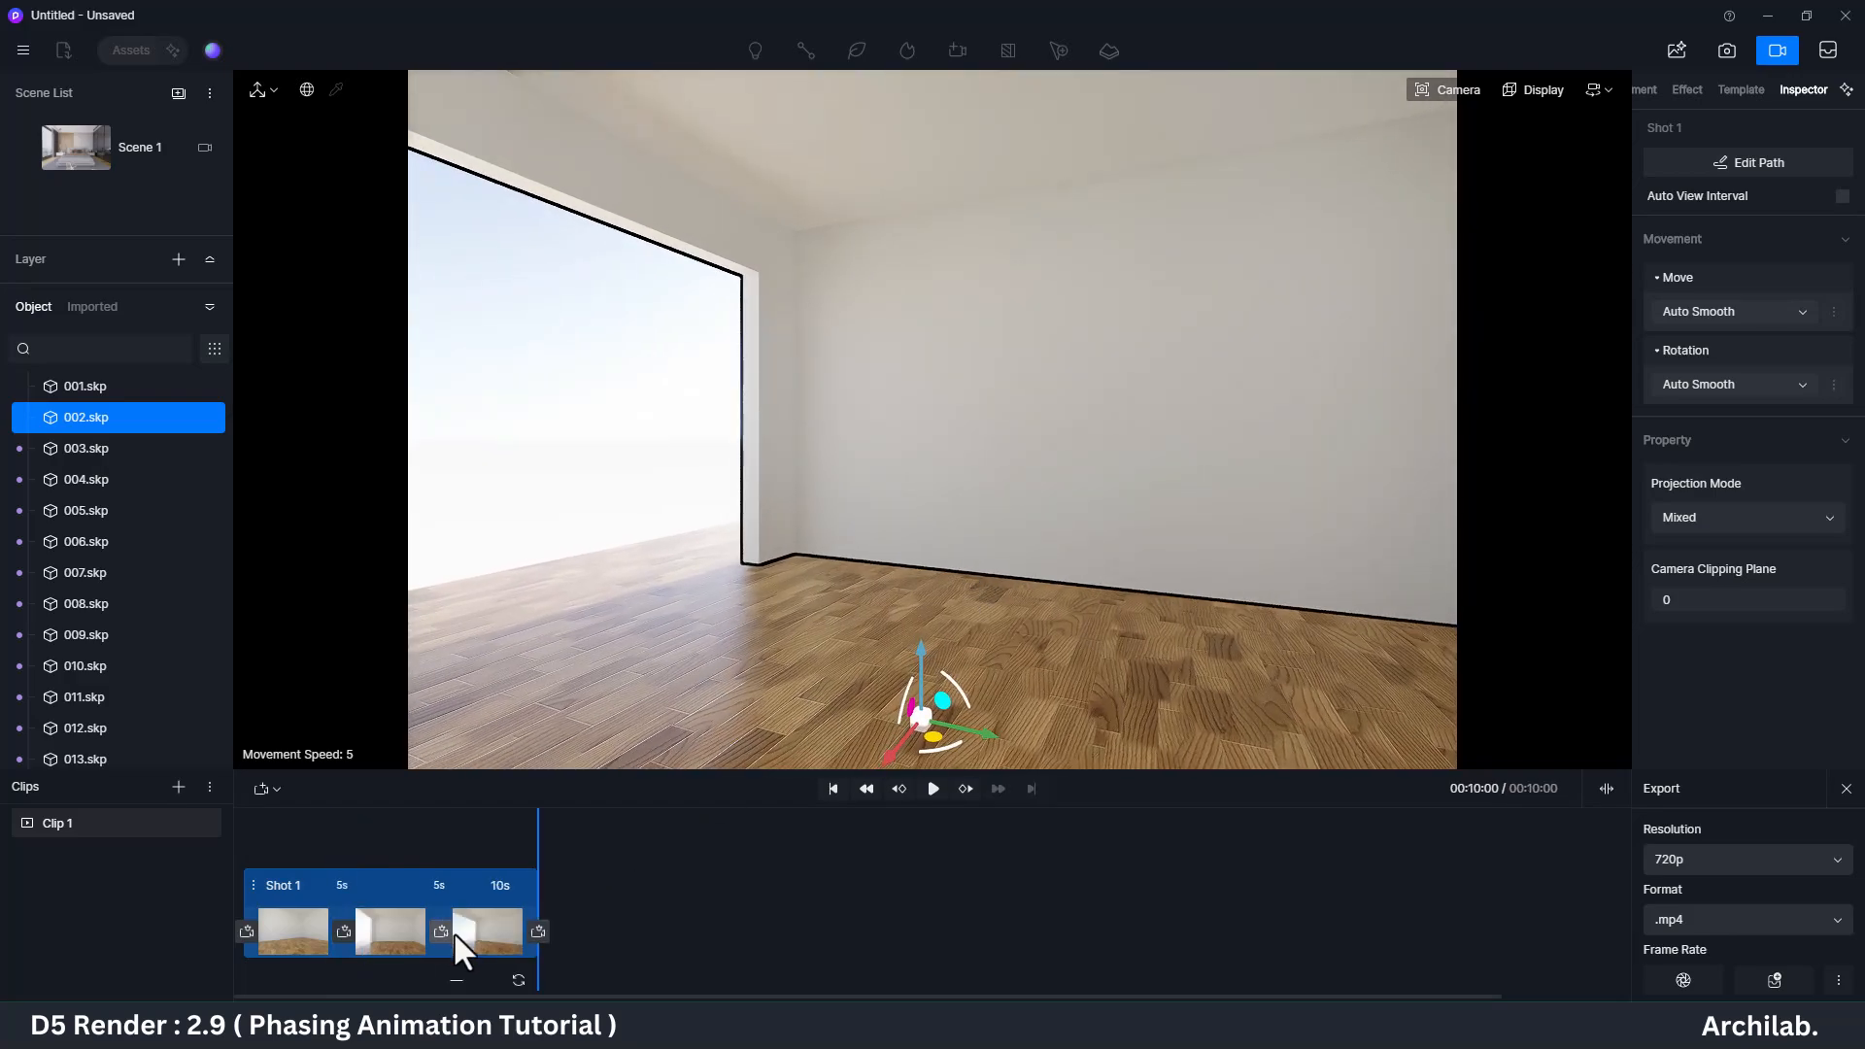
Step: Play the camera shot from the start and update its second view to a wider frontal framing of the bedroom
{"action": "left_click_drag", "start_coordinate": [525, 841], "coordinate": [259, 841]}
{"action": "key", "text": "space"}
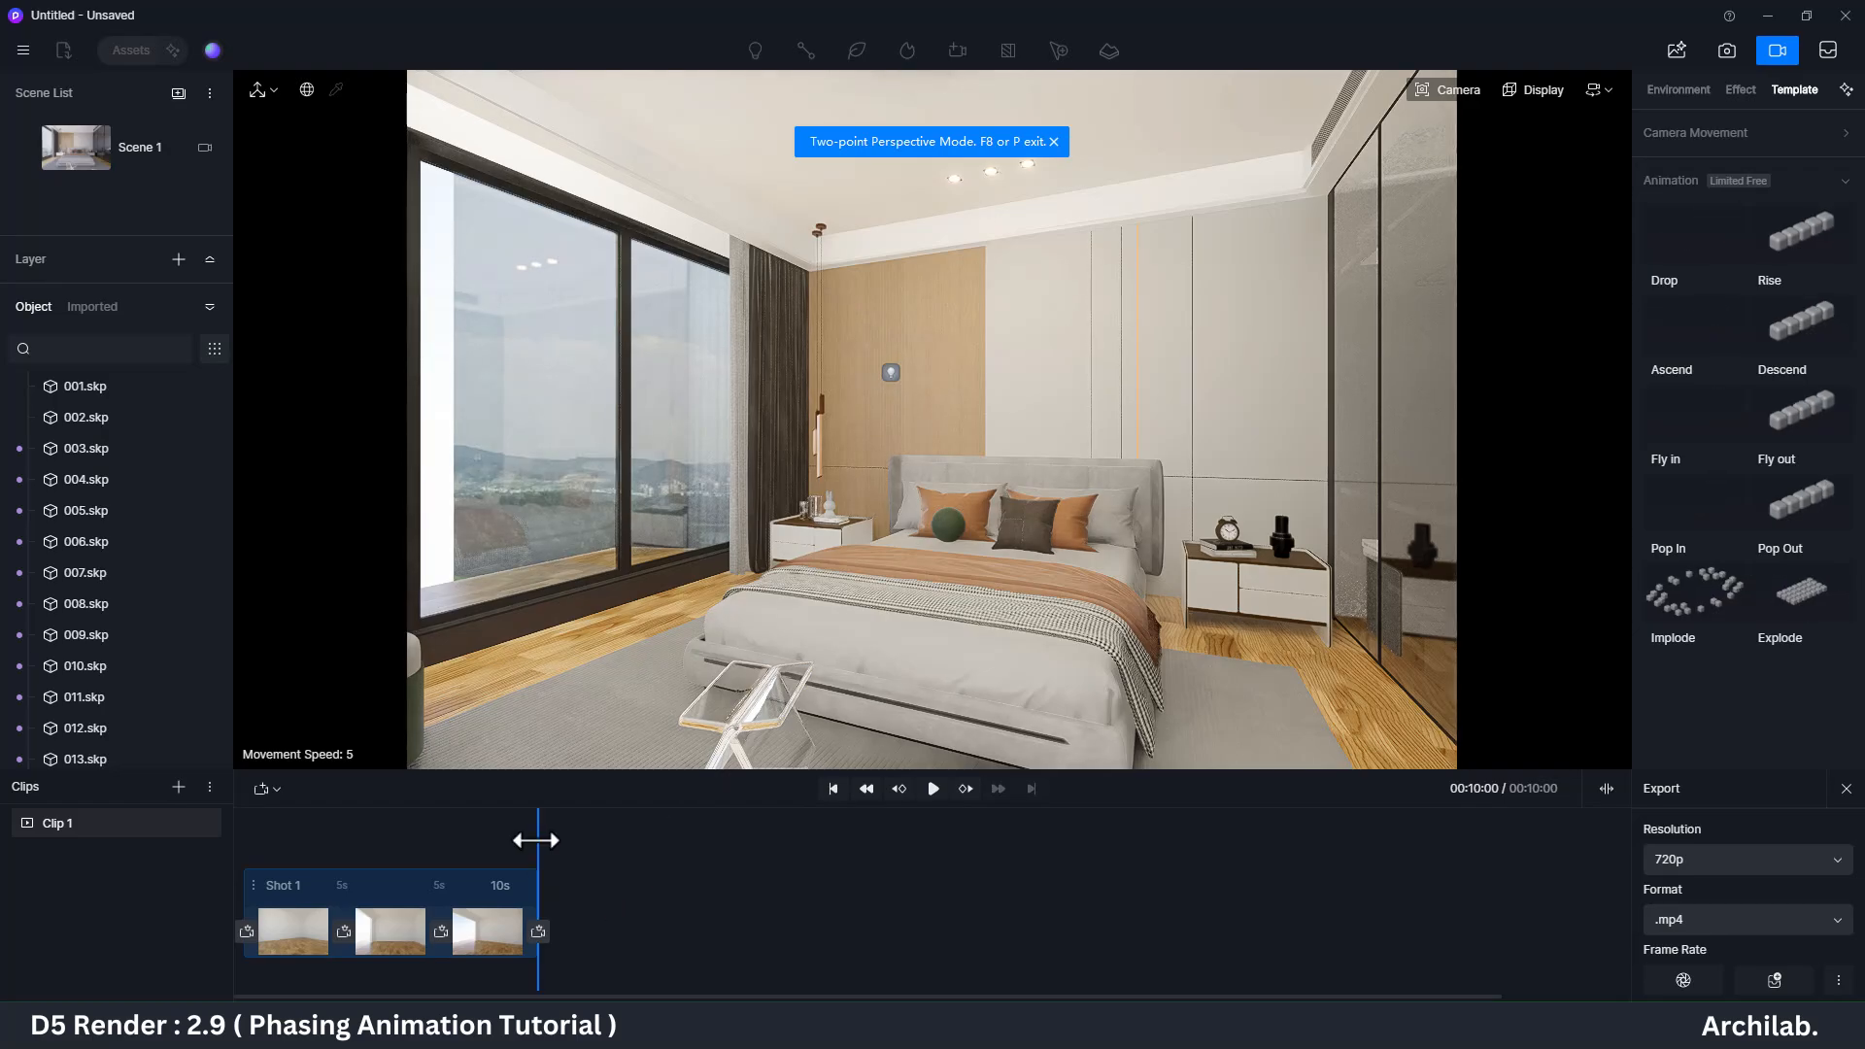
{"action": "left_click_drag", "start_coordinate": [529, 837], "coordinate": [382, 851]}
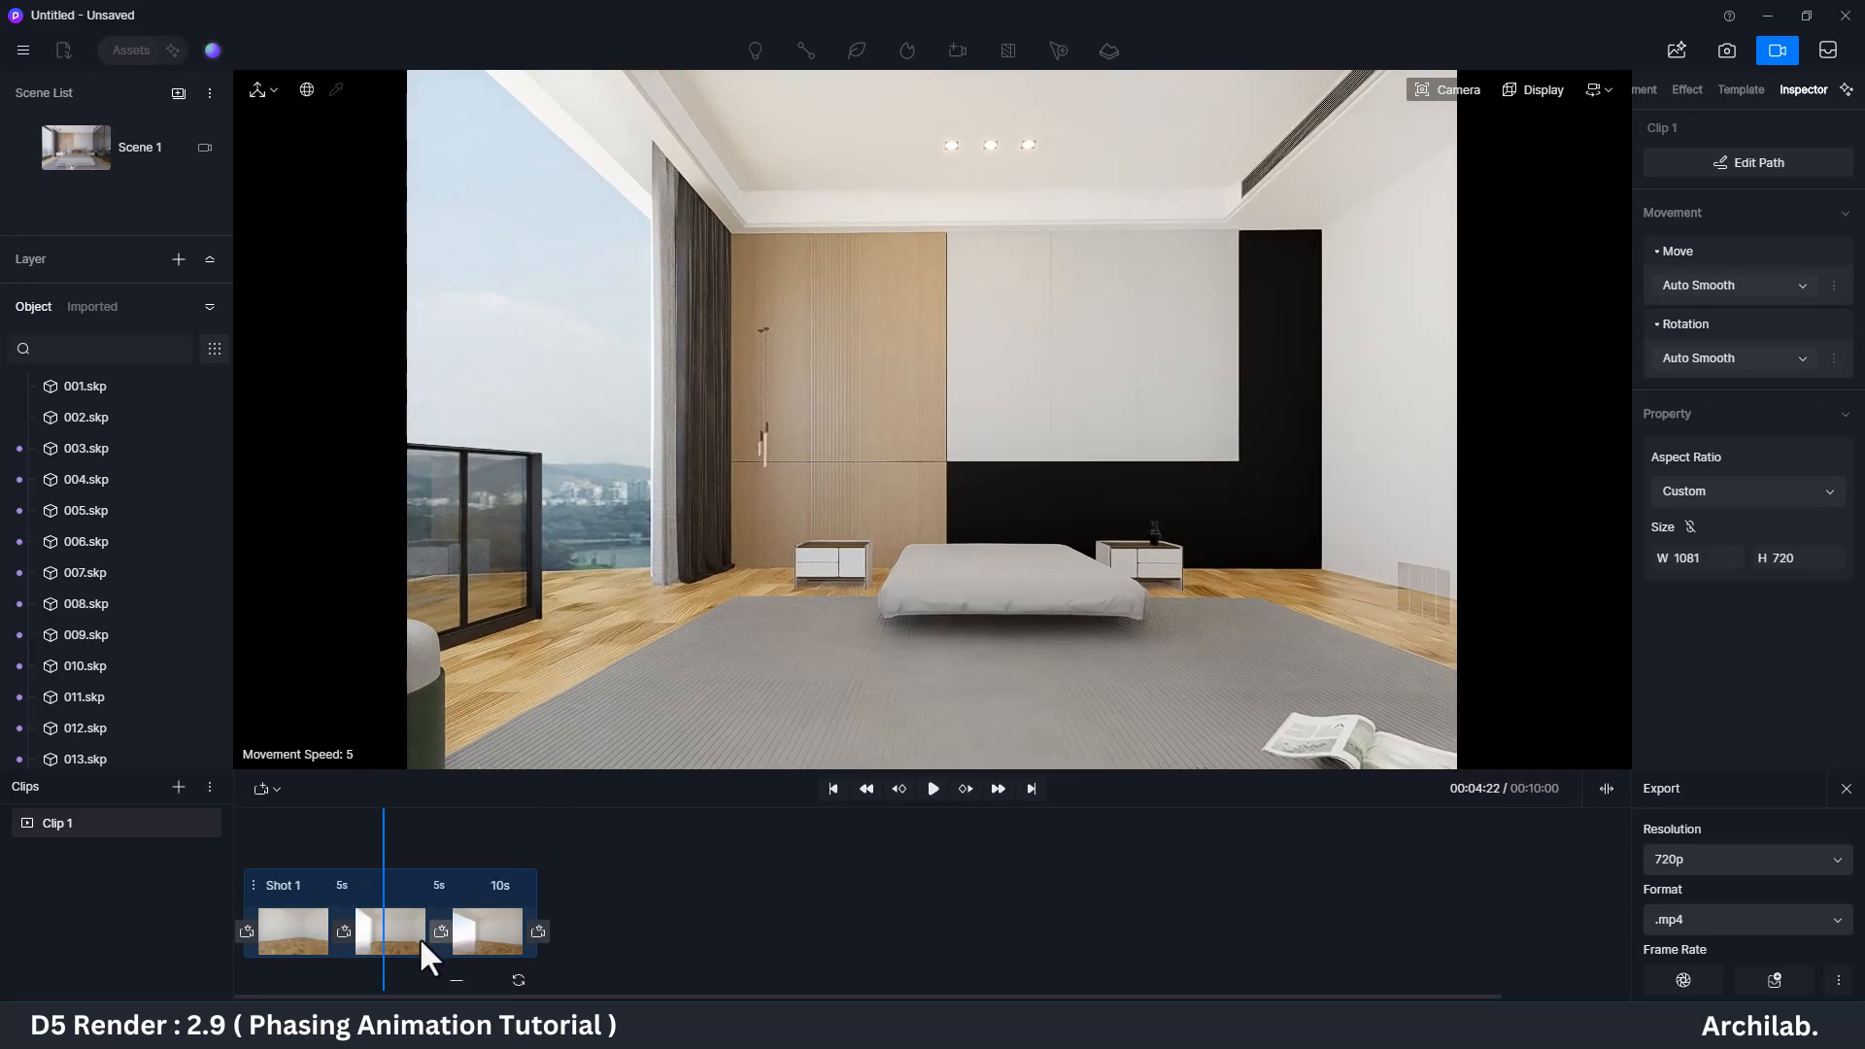
Step: Replay the shot and update its third view with a slightly adjusted angle on the bed and windows
{"action": "left_click_drag", "start_coordinate": [380, 824], "coordinate": [224, 843]}
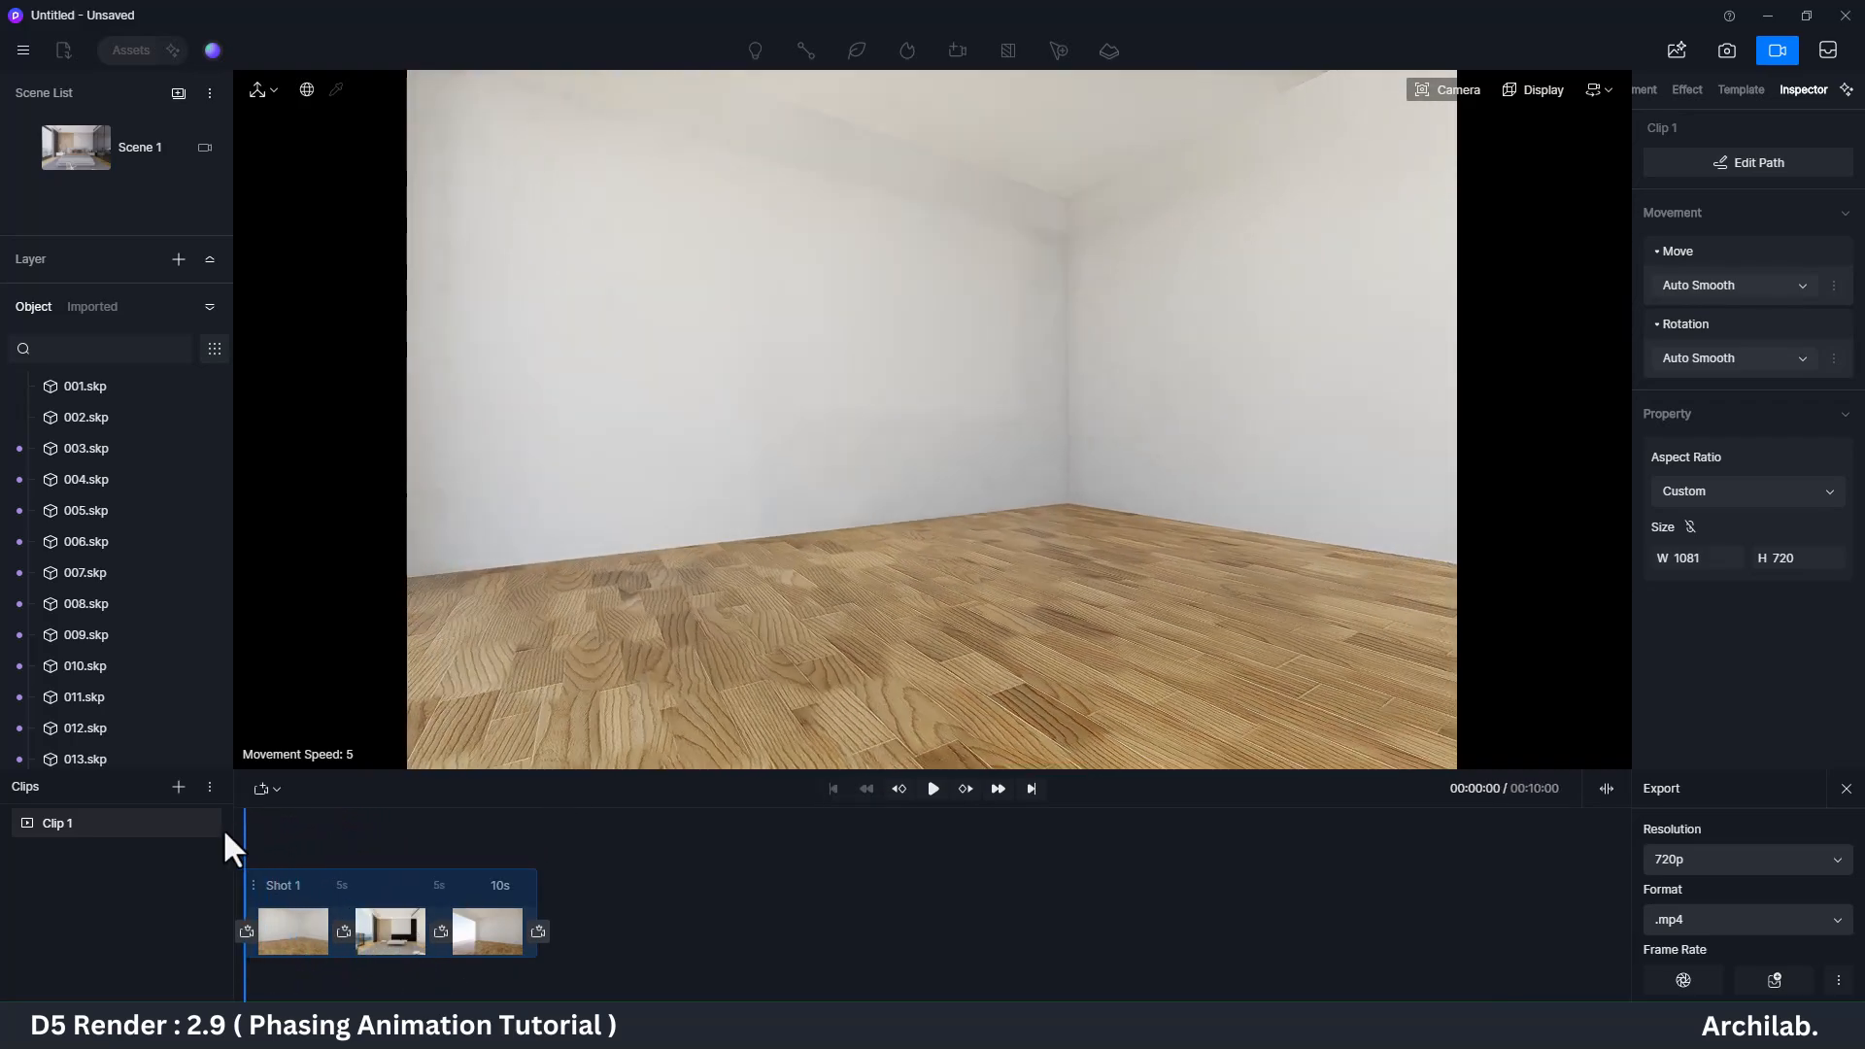
{"action": "key", "text": "space"}
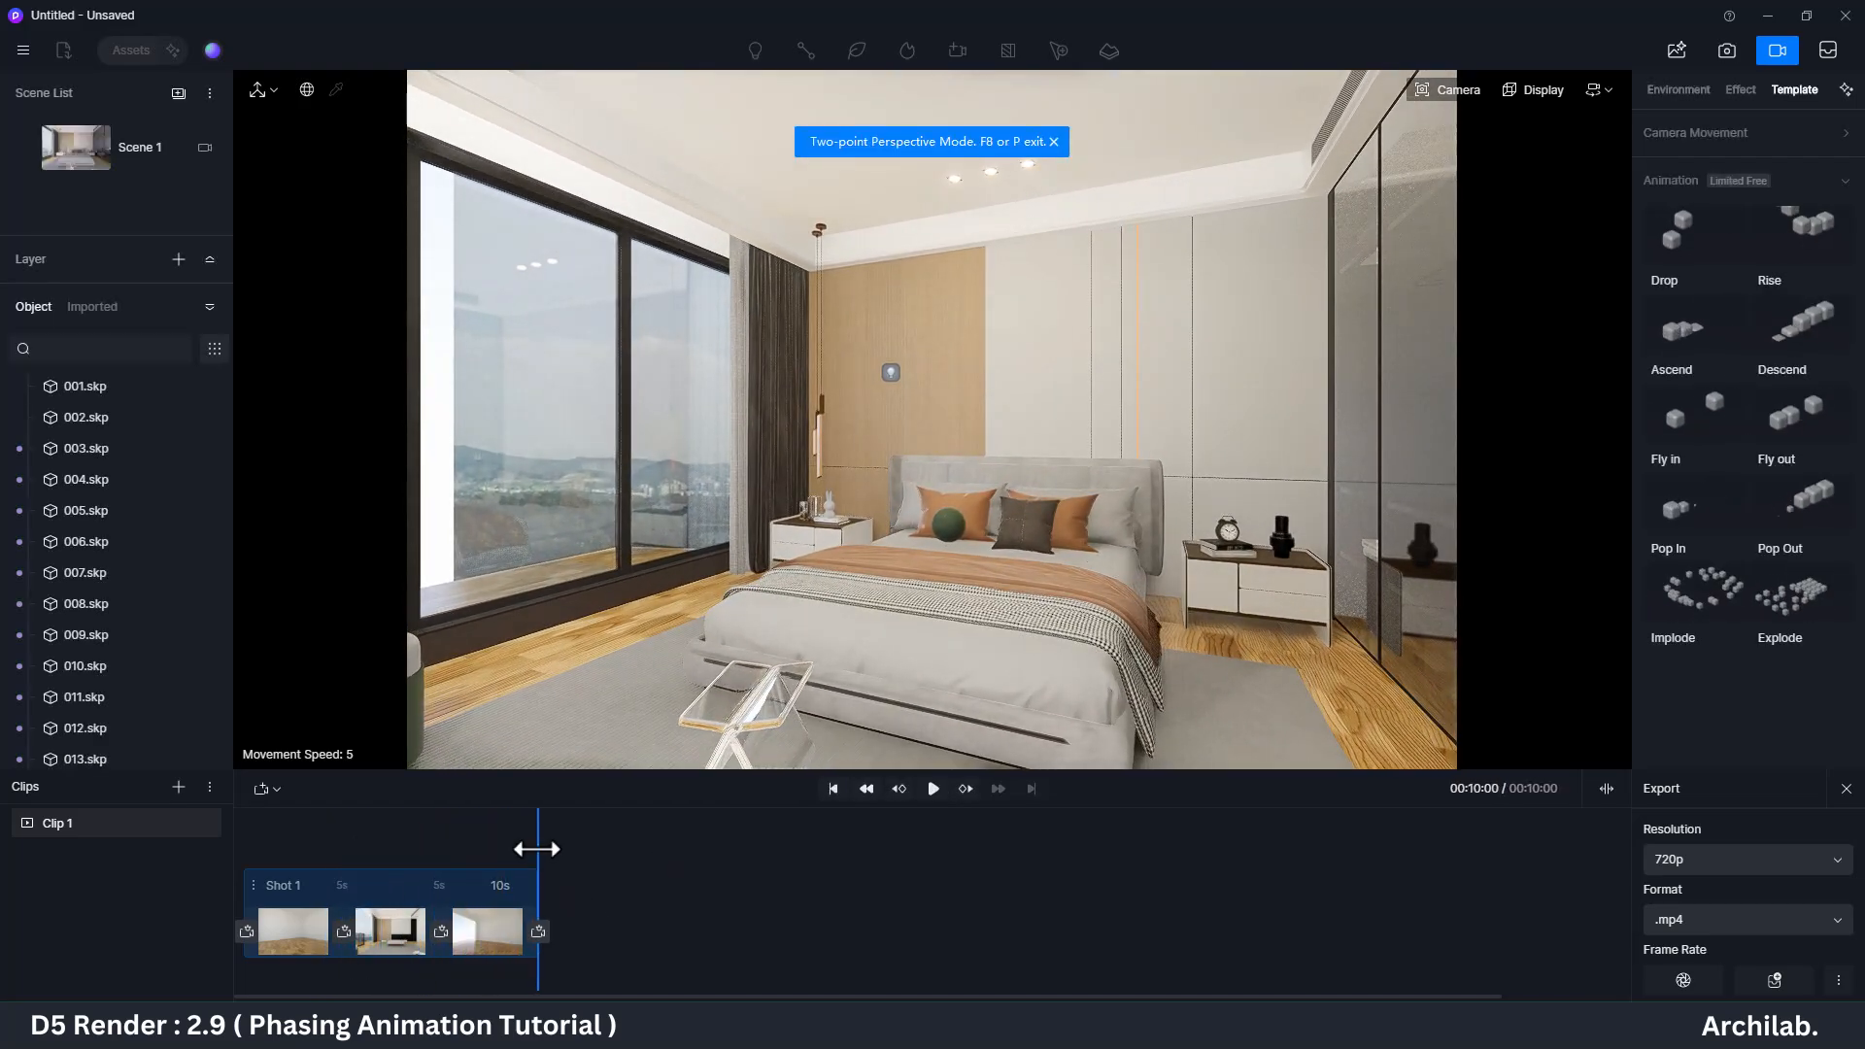
{"action": "key", "text": "q"}
{"action": "key", "text": "e"}
{"action": "right_click_drag", "start_coordinate": [999, 496], "coordinate": [971, 493]}
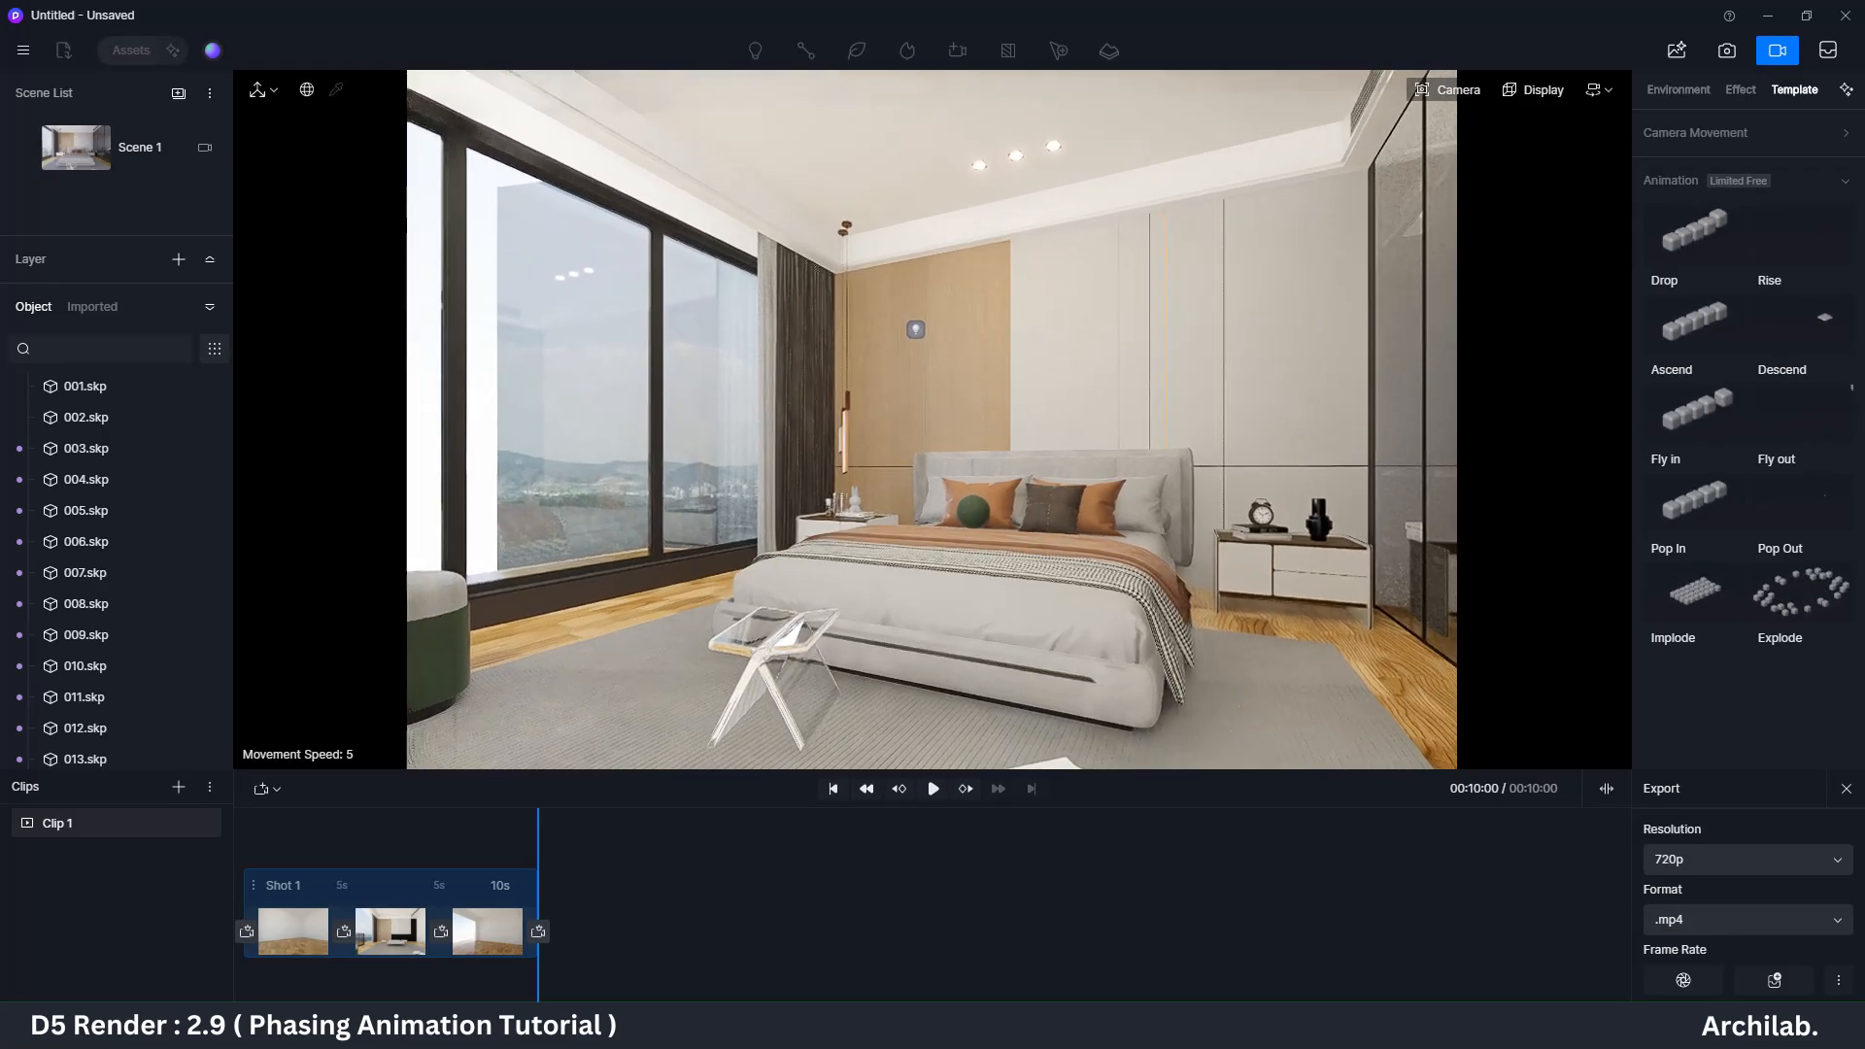
{"action": "left_click", "coordinate": [517, 976]}
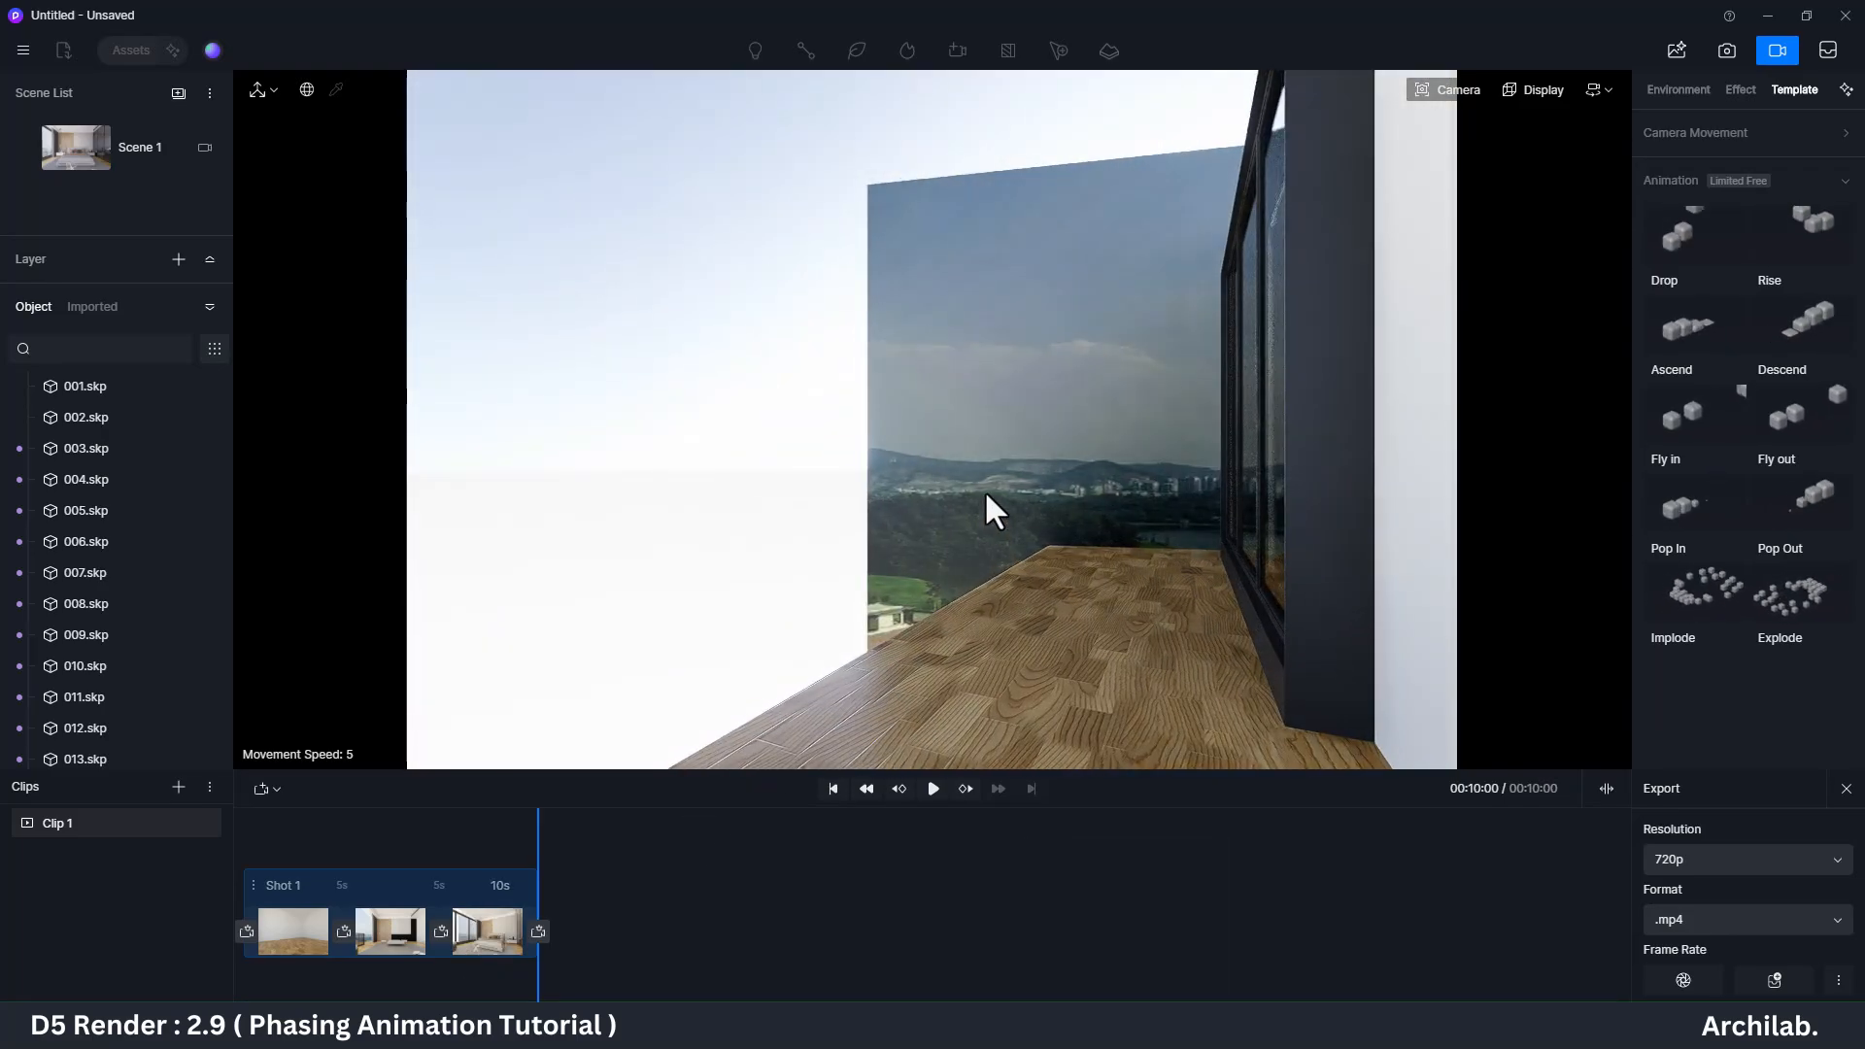
Step: Try rotating the exterior backdrop 012.skp to 335° about its vertical axis and inspect the end of the shot
{"action": "left_click", "coordinate": [1323, 730]}
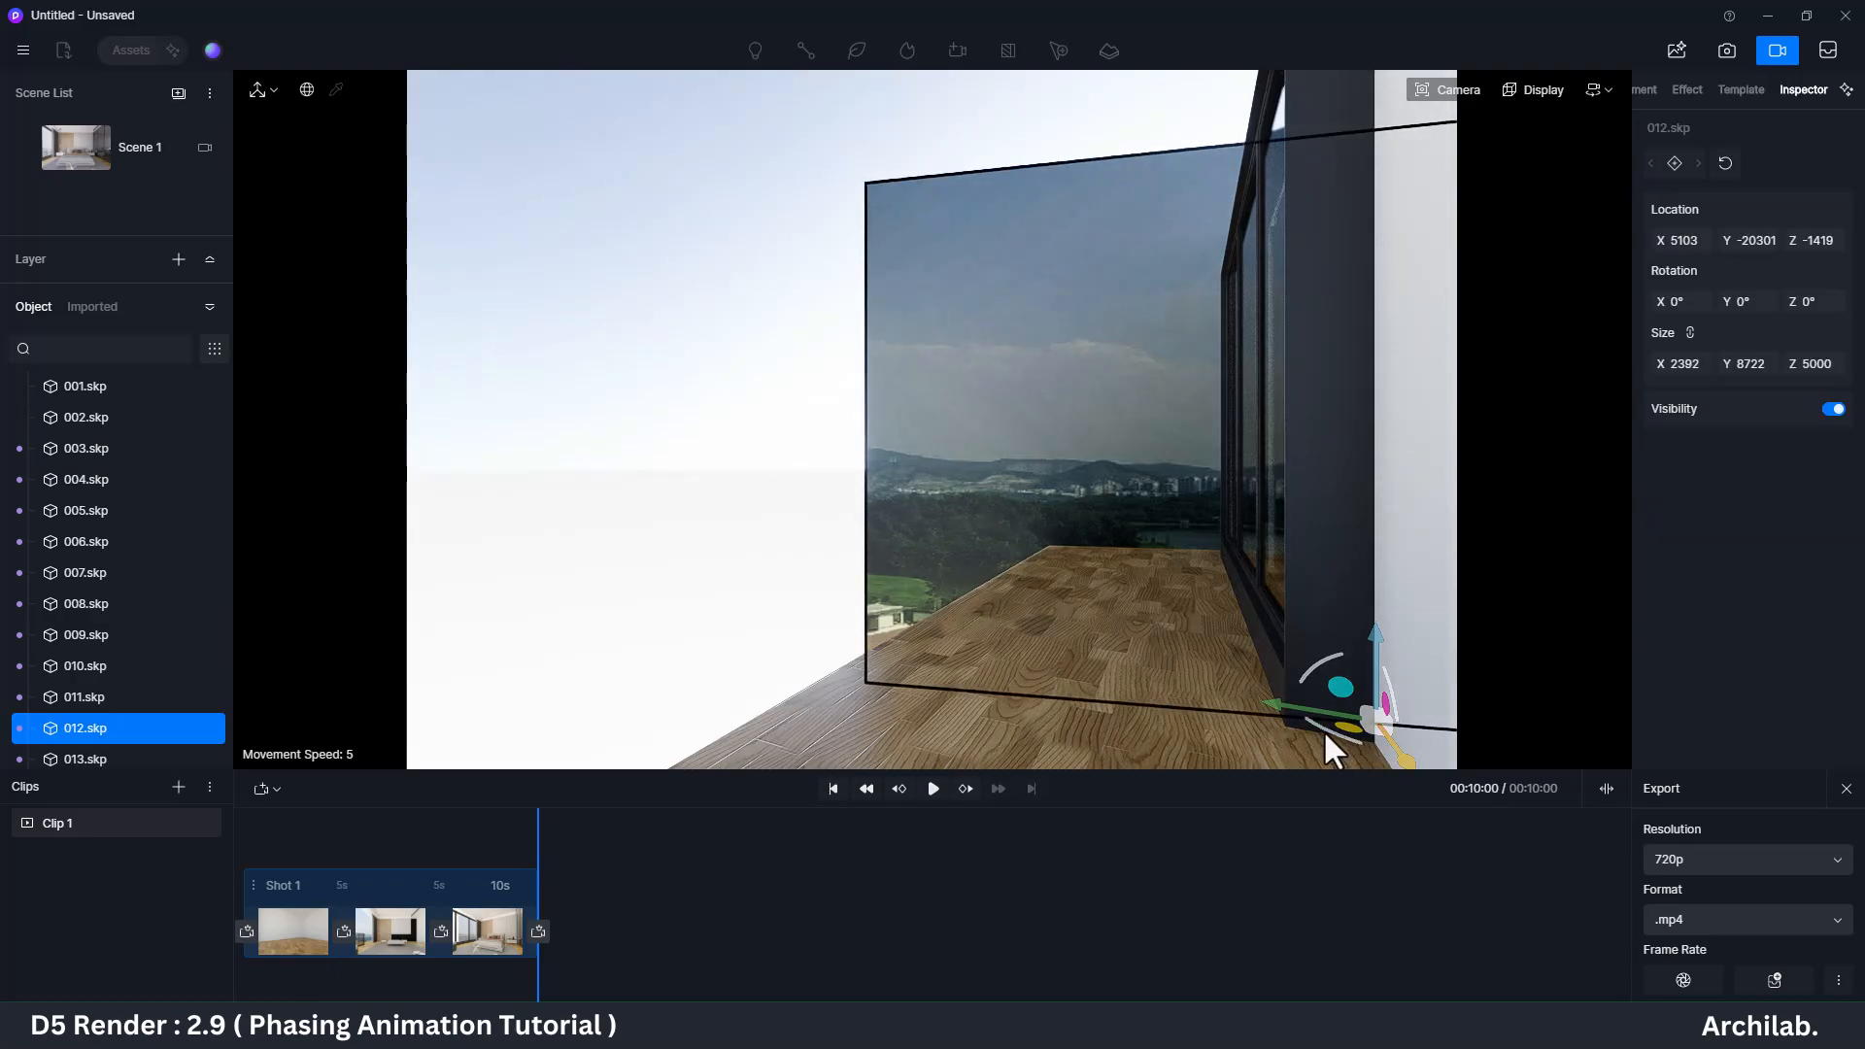
{"action": "left_click_drag", "start_coordinate": [1330, 731], "coordinate": [1430, 739]}
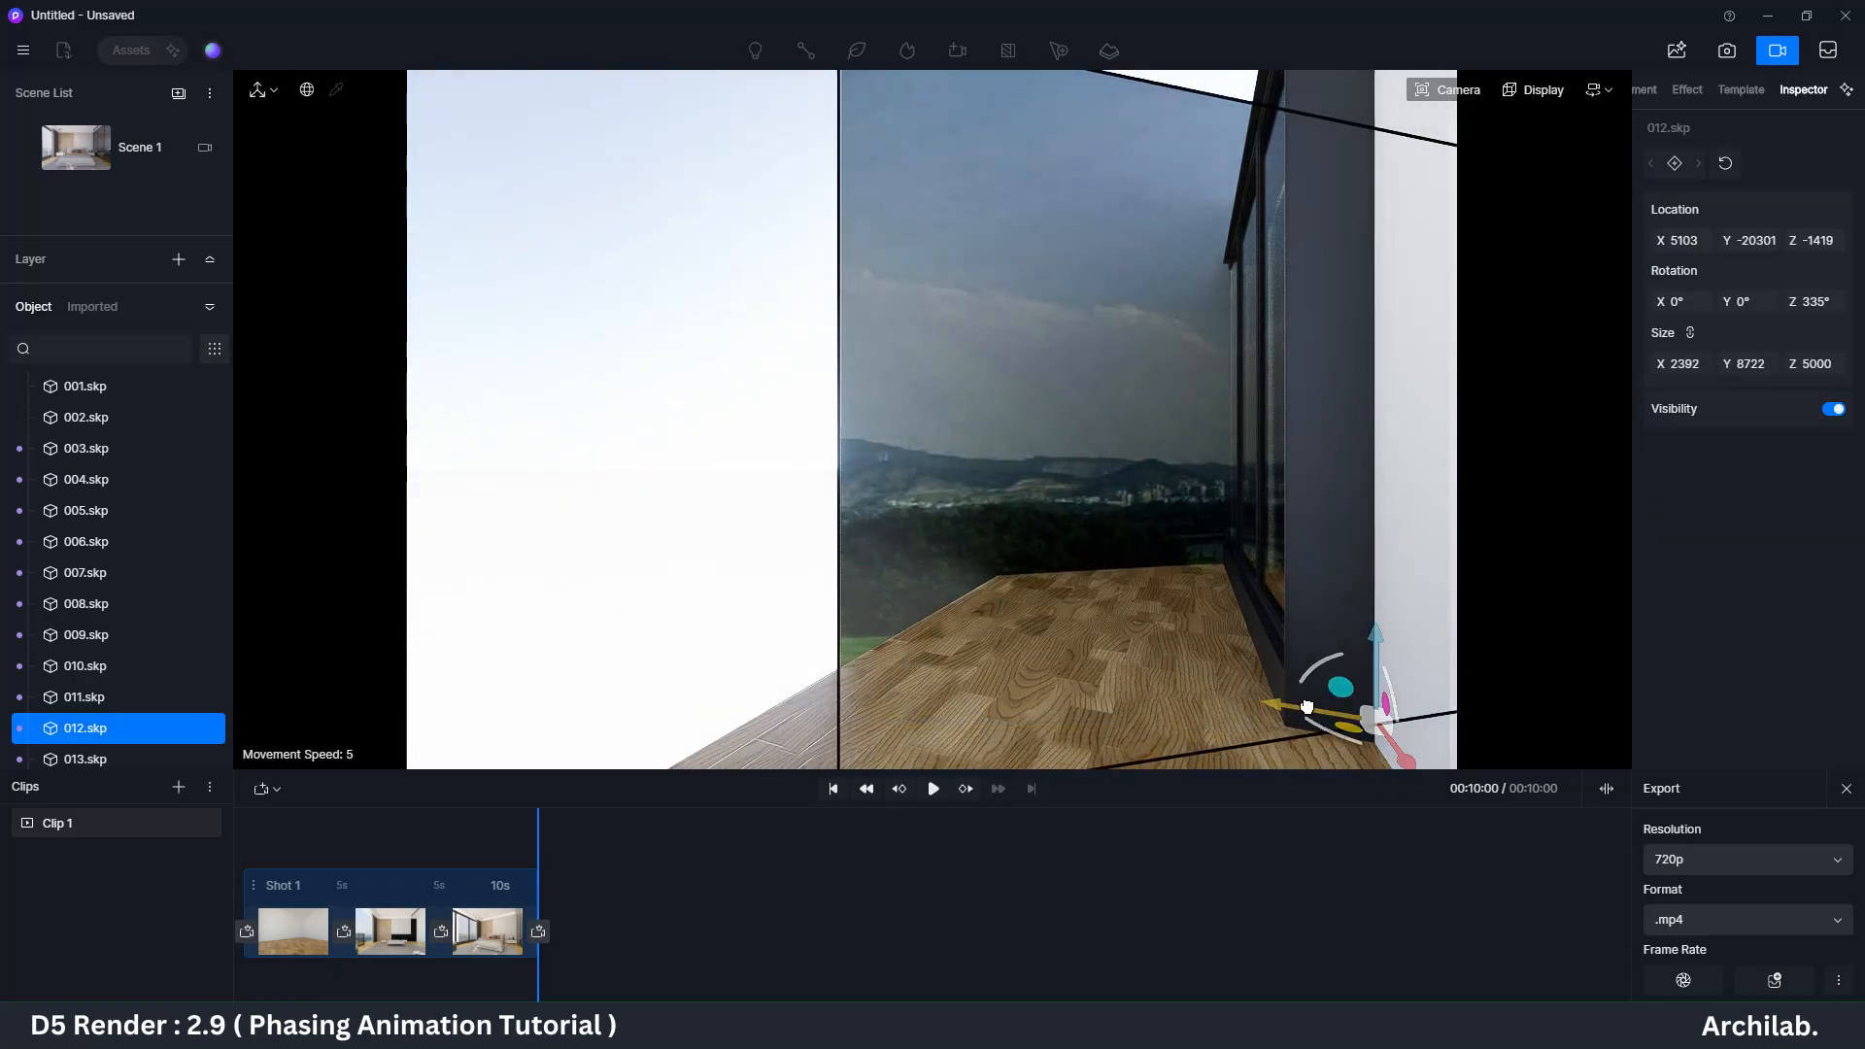
{"action": "left_click_drag", "start_coordinate": [1306, 707], "coordinate": [1088, 728]}
{"action": "left_click_drag", "start_coordinate": [342, 851], "coordinate": [559, 862]}
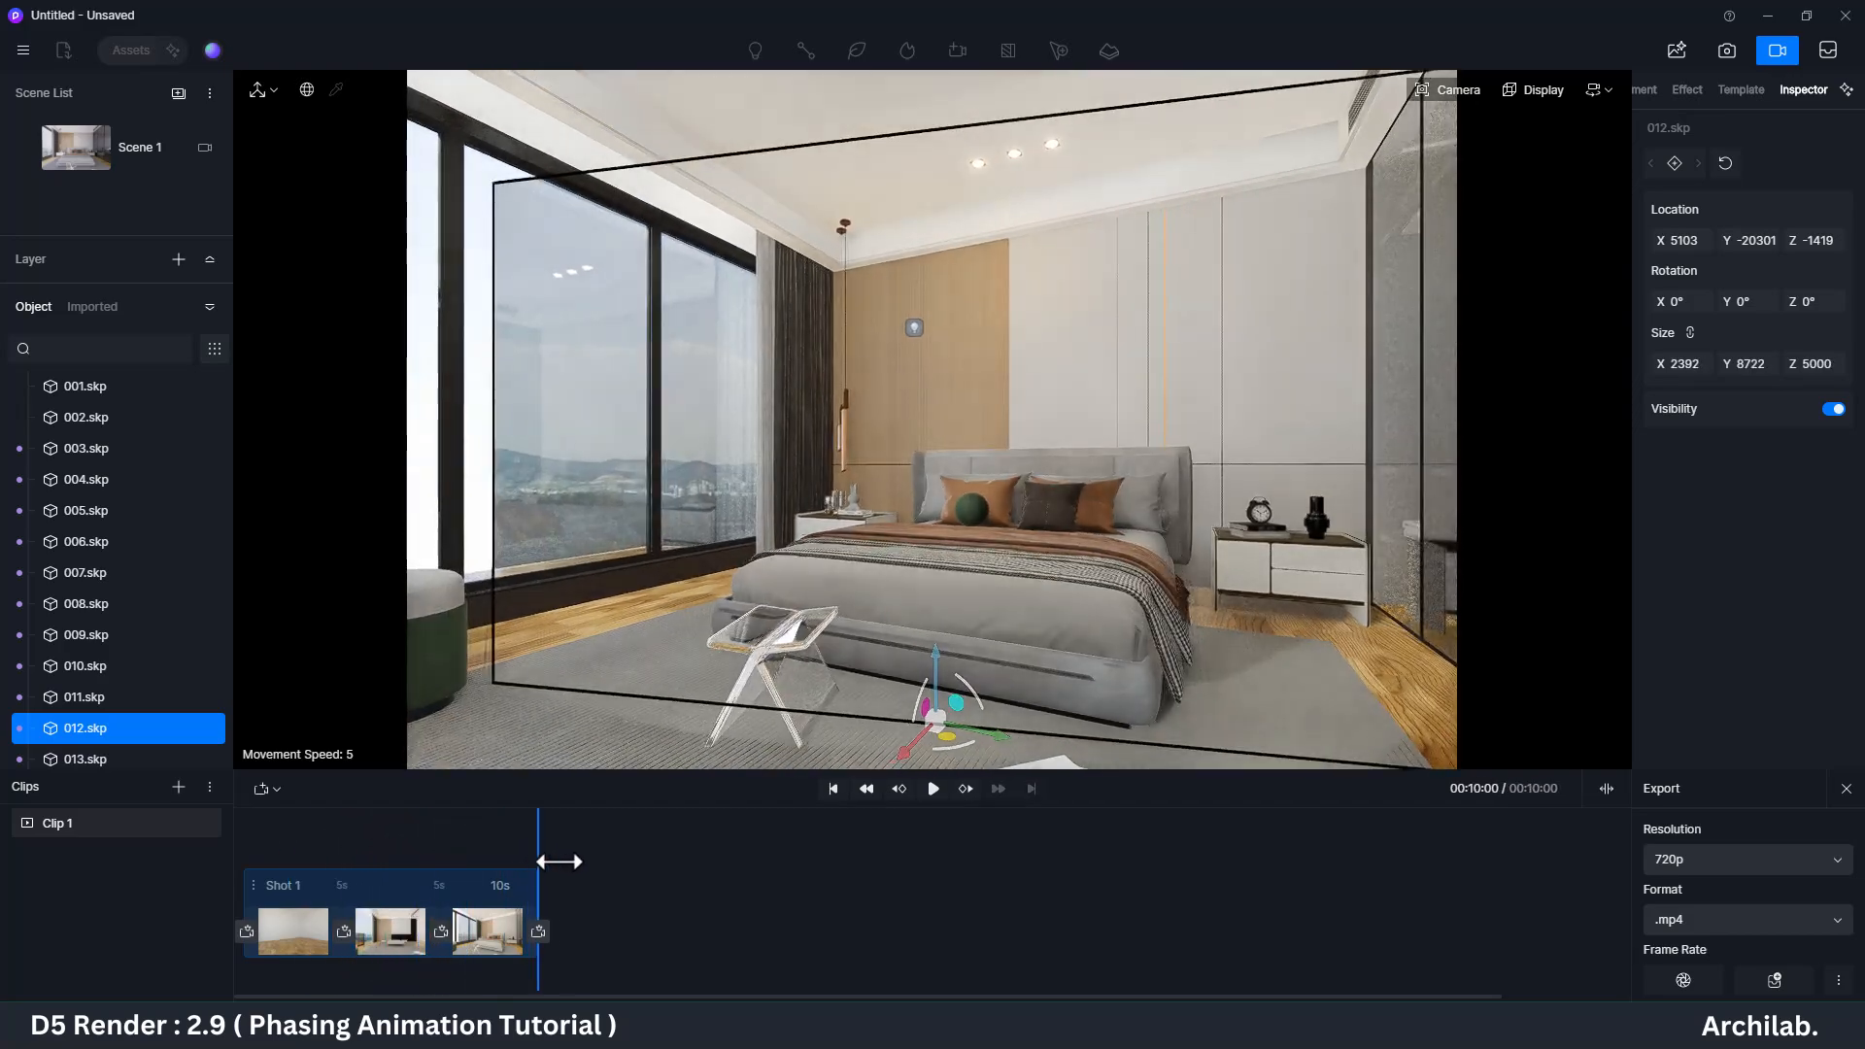
Step: Try shifting the exterior backdrop 012.skp outside the windows, rotating it to 326°, raising it to Z -1175 and enlarging it to 3381 × 12329 × 7068
{"action": "left_click_drag", "start_coordinate": [993, 737], "coordinate": [891, 721]}
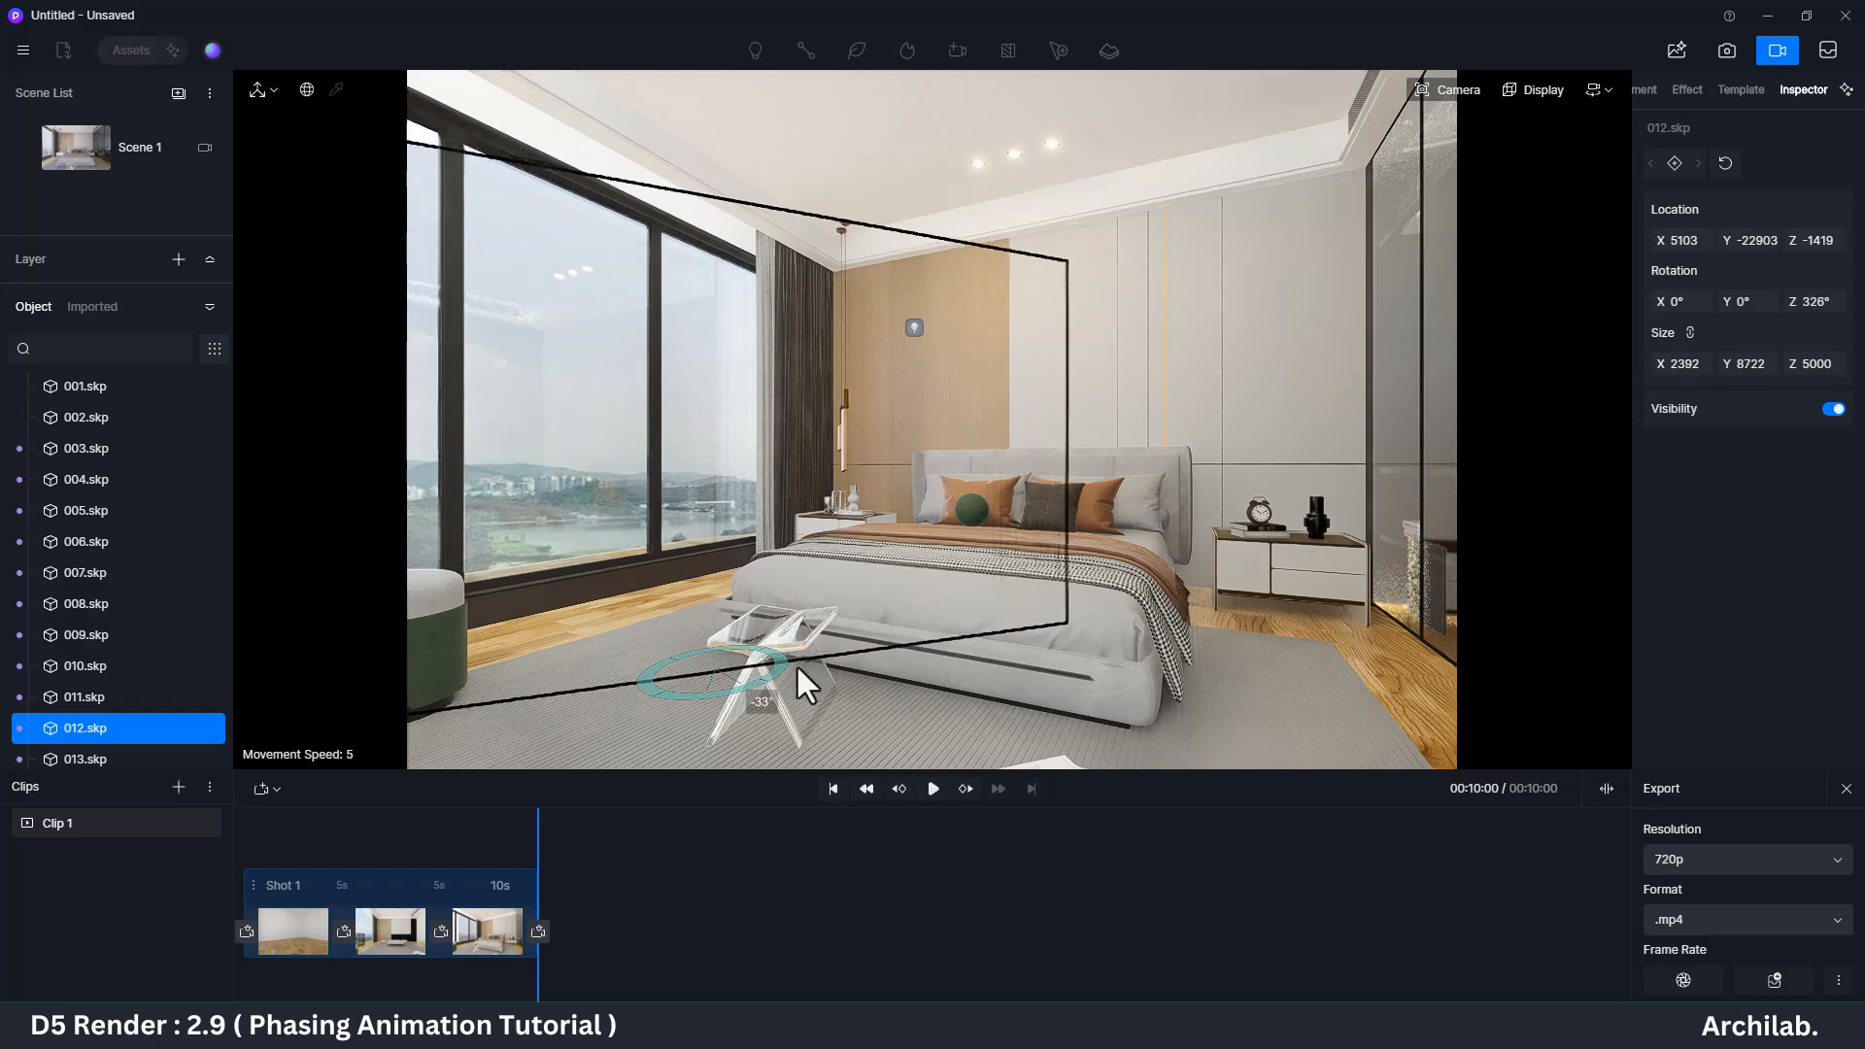
{"action": "mouse_move", "coordinate": [721, 599]}
{"action": "left_mouse_down"}
{"action": "mouse_move", "coordinate": [714, 456]}
{"action": "mouse_move", "coordinate": [715, 593]}
{"action": "left_mouse_up"}
{"action": "left_click_drag", "start_coordinate": [1662, 364], "coordinate": [1748, 365]}
{"action": "left_click_drag", "start_coordinate": [710, 532], "coordinate": [714, 583]}
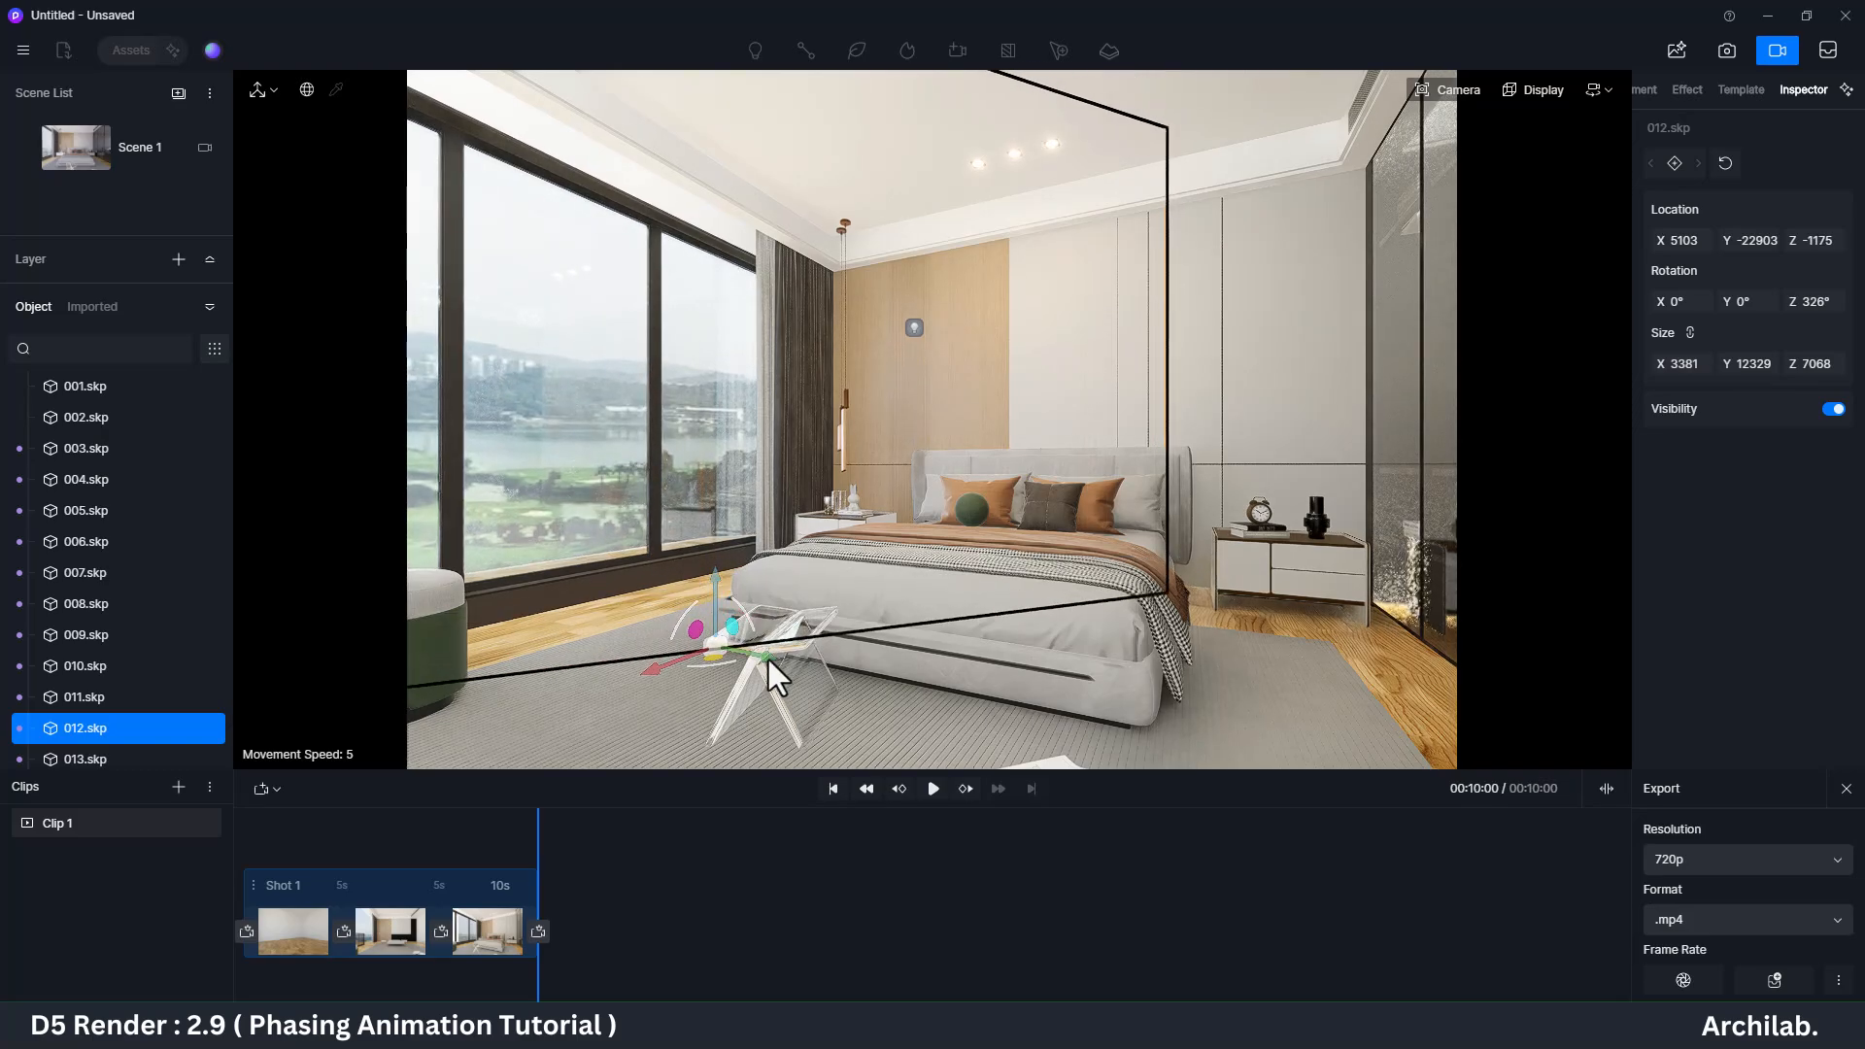
{"action": "left_click_drag", "start_coordinate": [766, 653], "coordinate": [610, 623]}
Step: Play the complete camera shot with the phasing animation from the start
{"action": "left_click_drag", "start_coordinate": [537, 855], "coordinate": [175, 891]}
{"action": "key", "text": "space"}
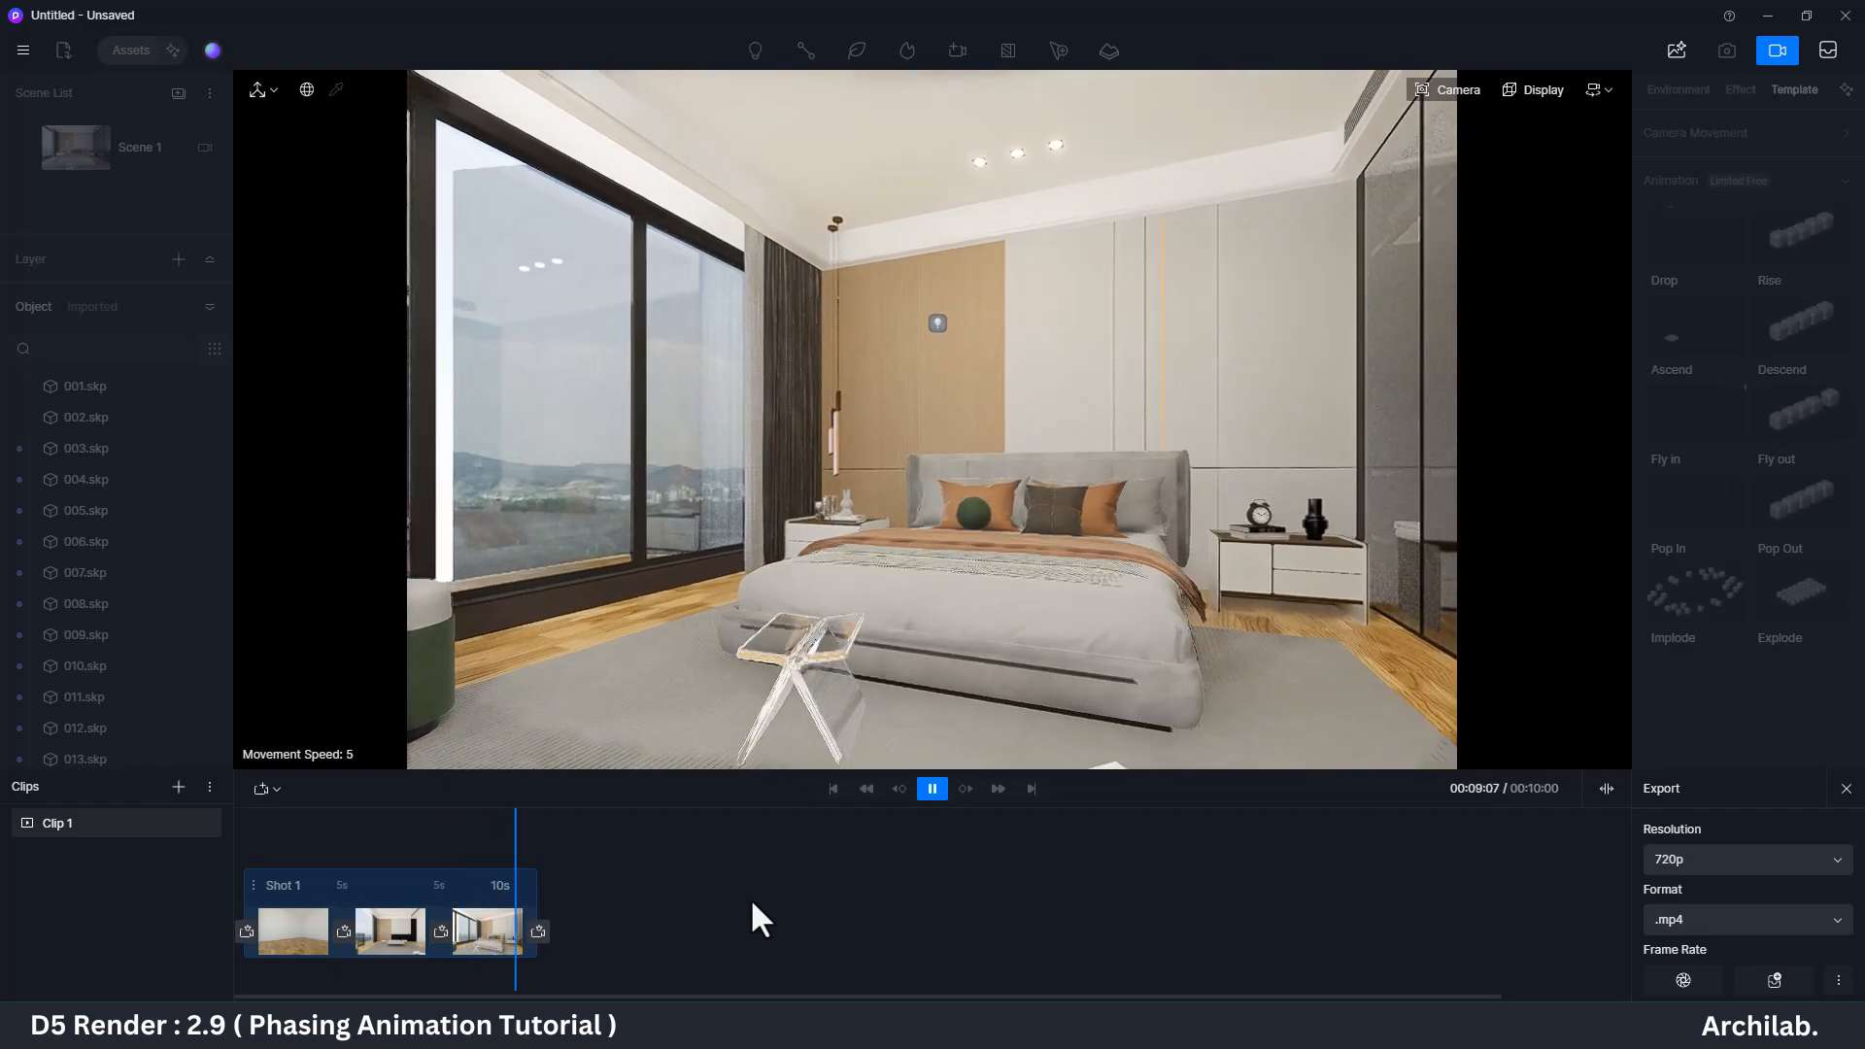
Step: Set the export resolution to 1080p and export the clip as Clip 1.mp4 into a folder inside 40x60
{"action": "scroll", "coordinate": [1694, 928], "scroll_direction": "down", "scroll_amount": 1}
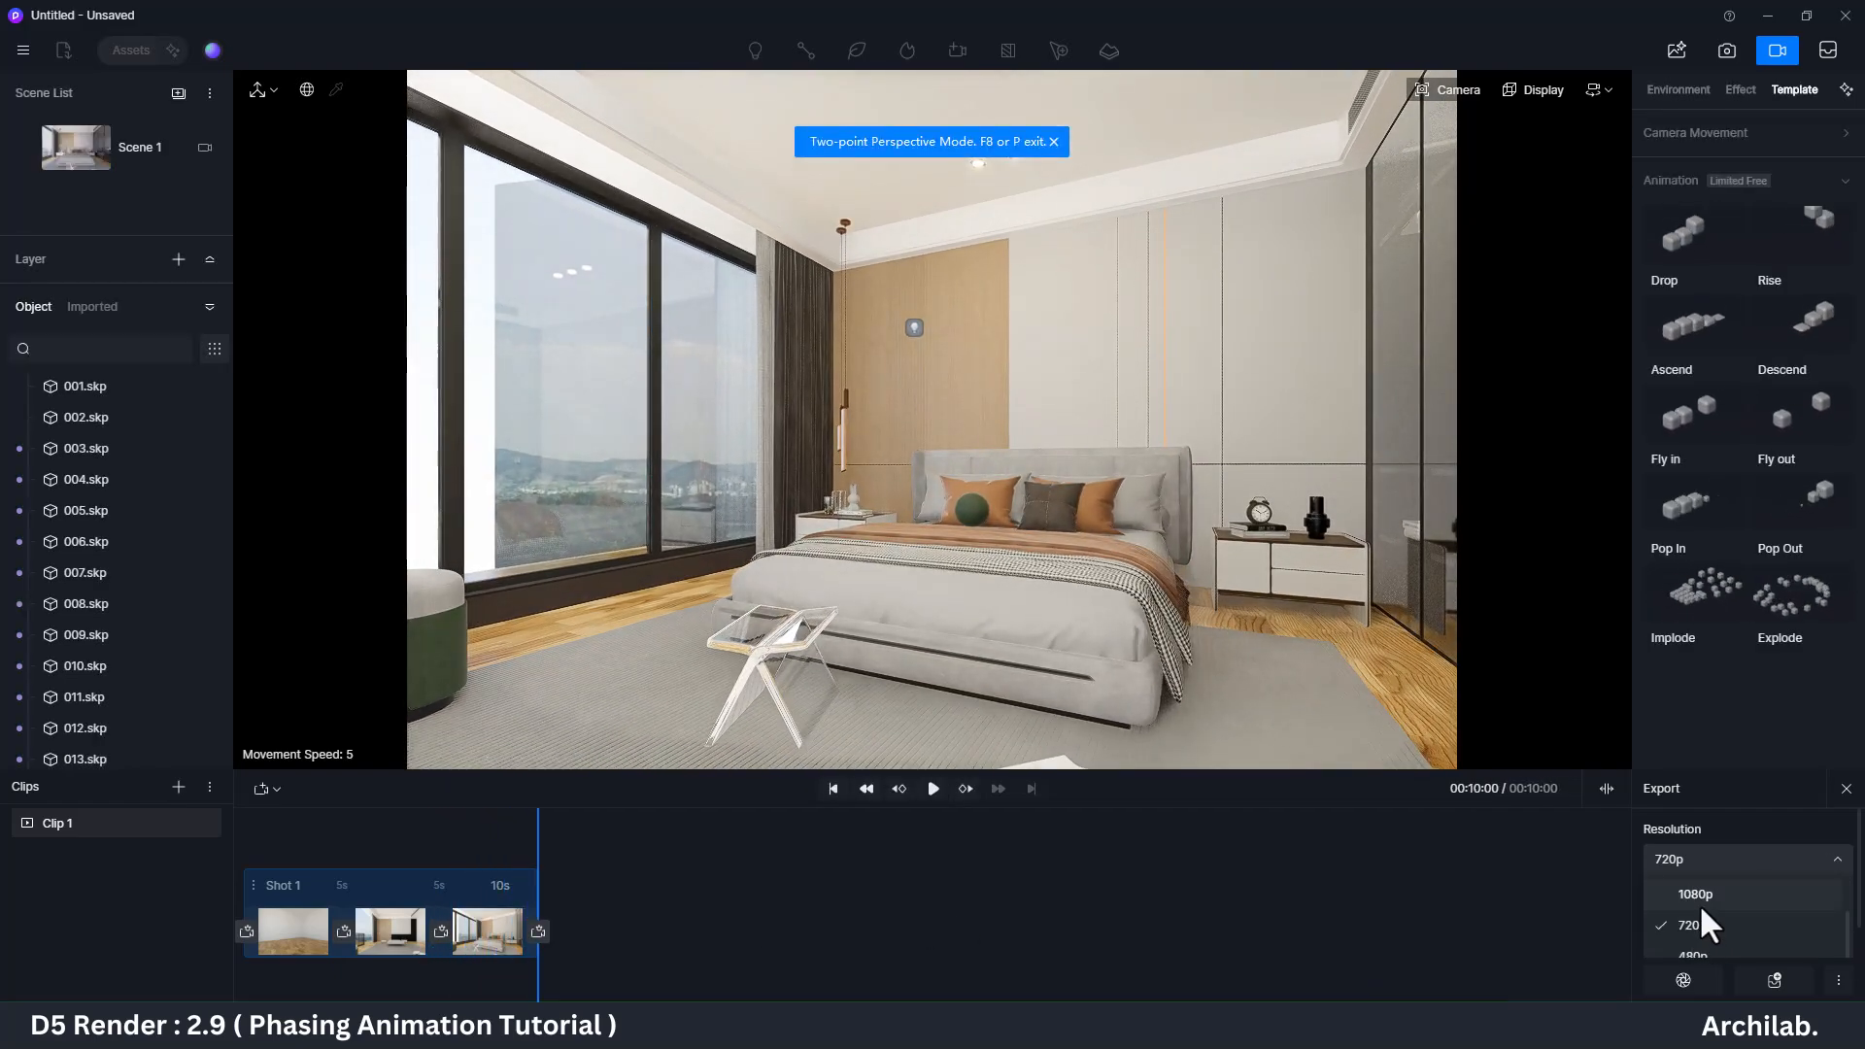
{"action": "left_click", "coordinate": [1699, 899]}
{"action": "scroll", "coordinate": [1805, 921], "scroll_direction": "down", "scroll_amount": 1}
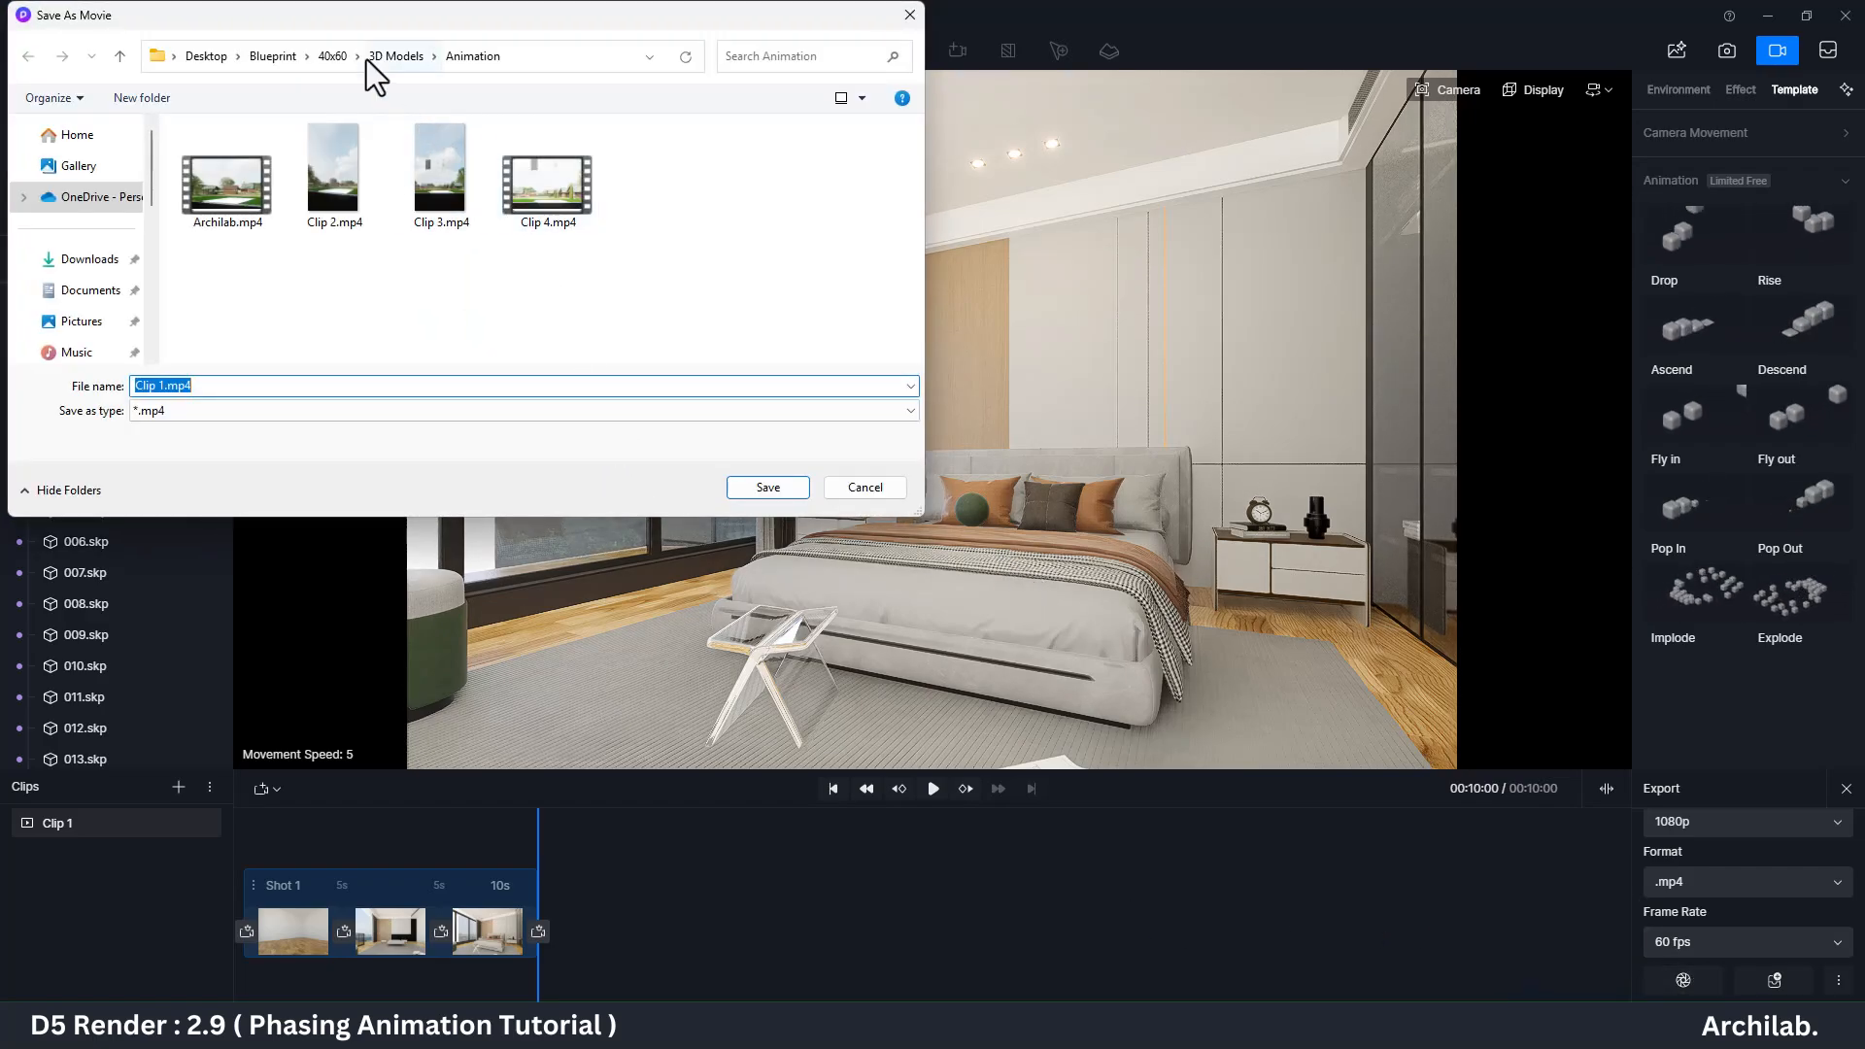
{"action": "left_click", "coordinate": [332, 56]}
{"action": "double_click", "coordinate": [427, 200]}
{"action": "left_click", "coordinate": [743, 488]}
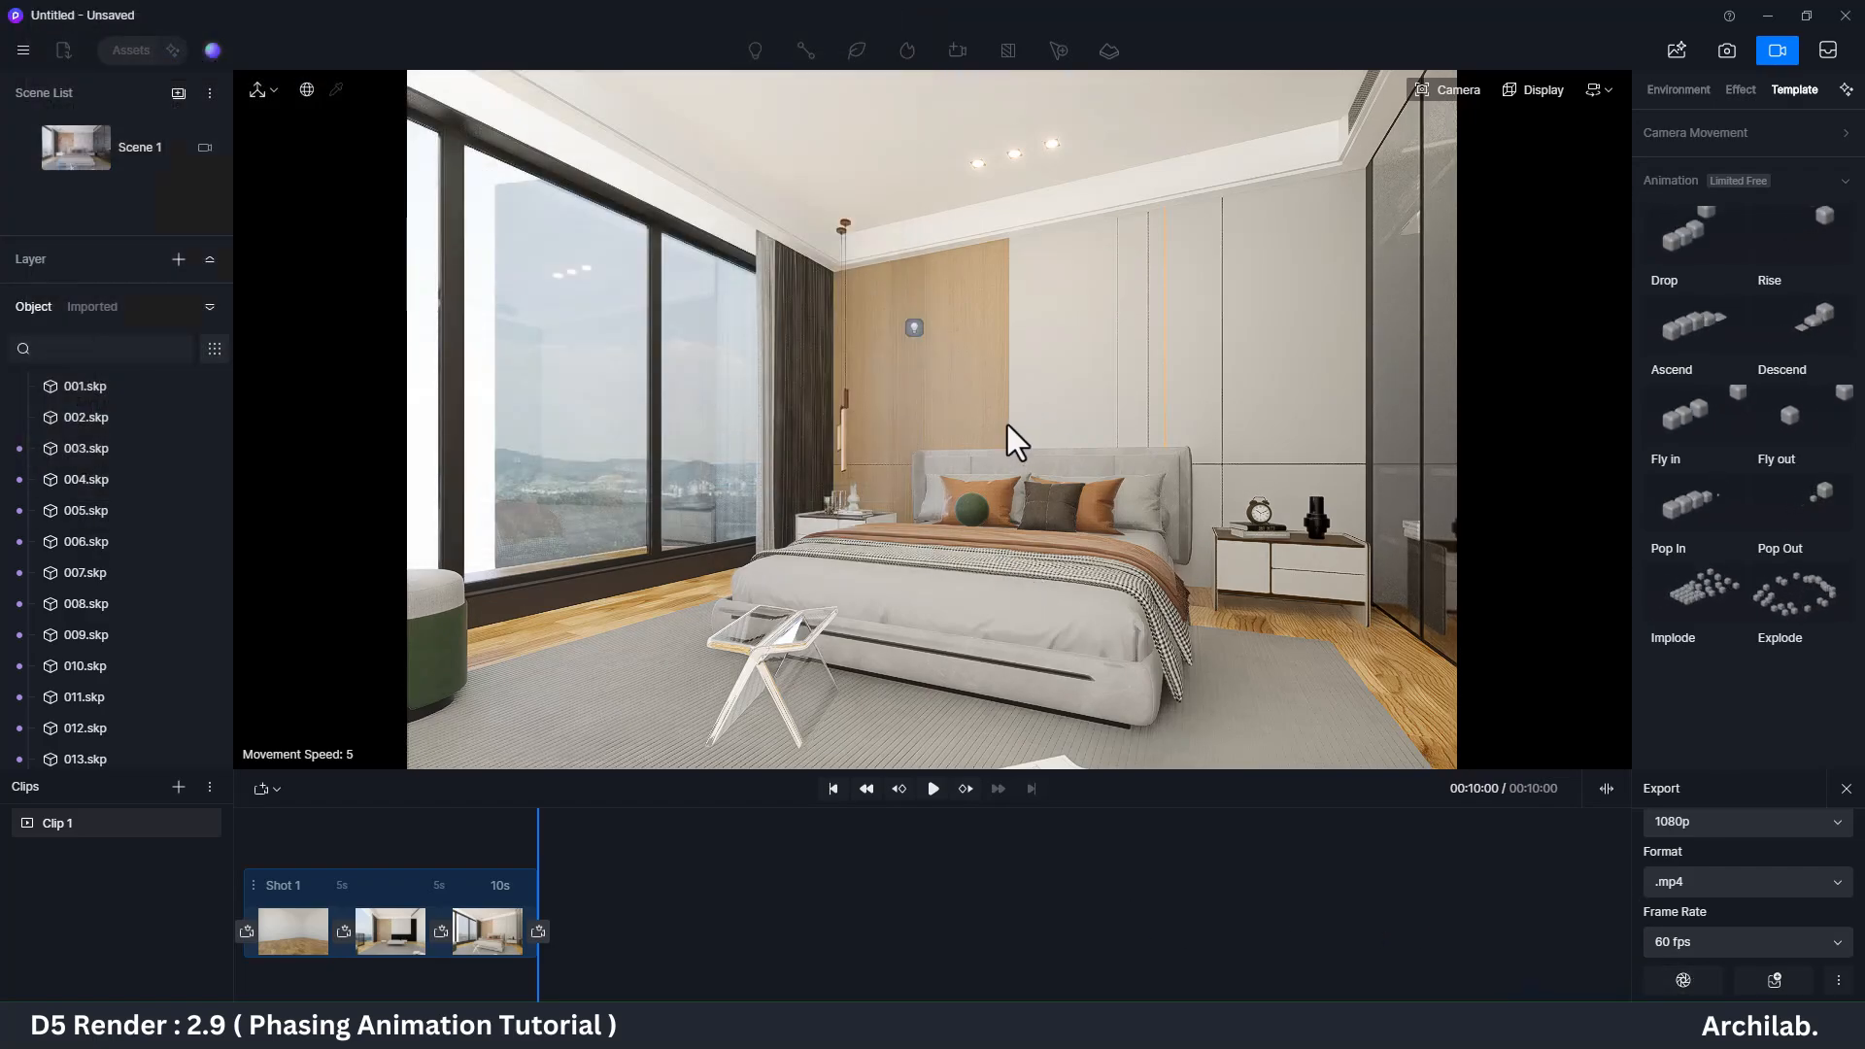